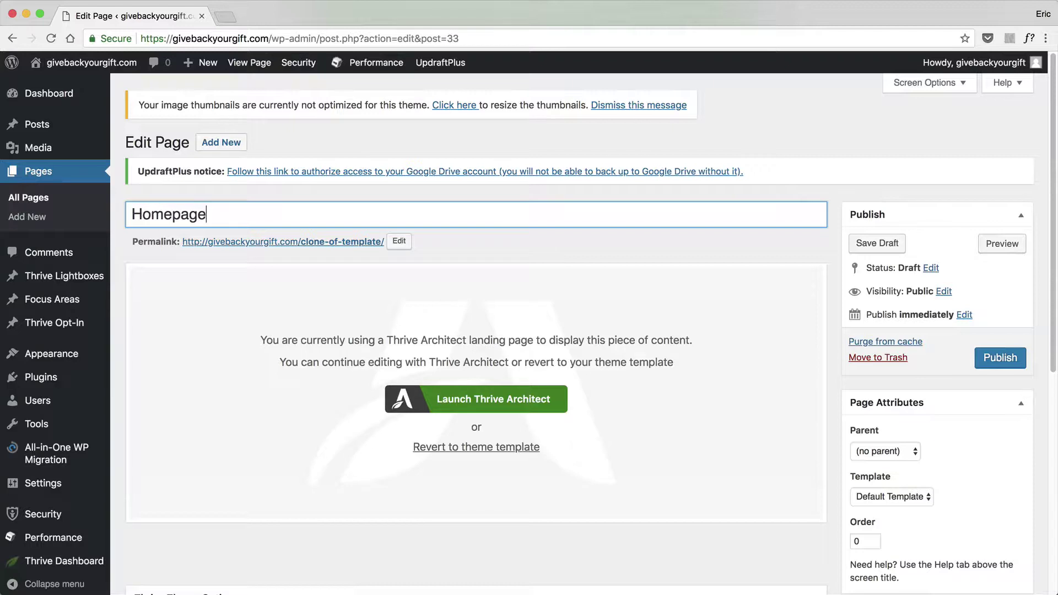
Set the Homepage page's permalink slug to home and publish the page
{"action": "left_click", "coordinate": [312, 263]}
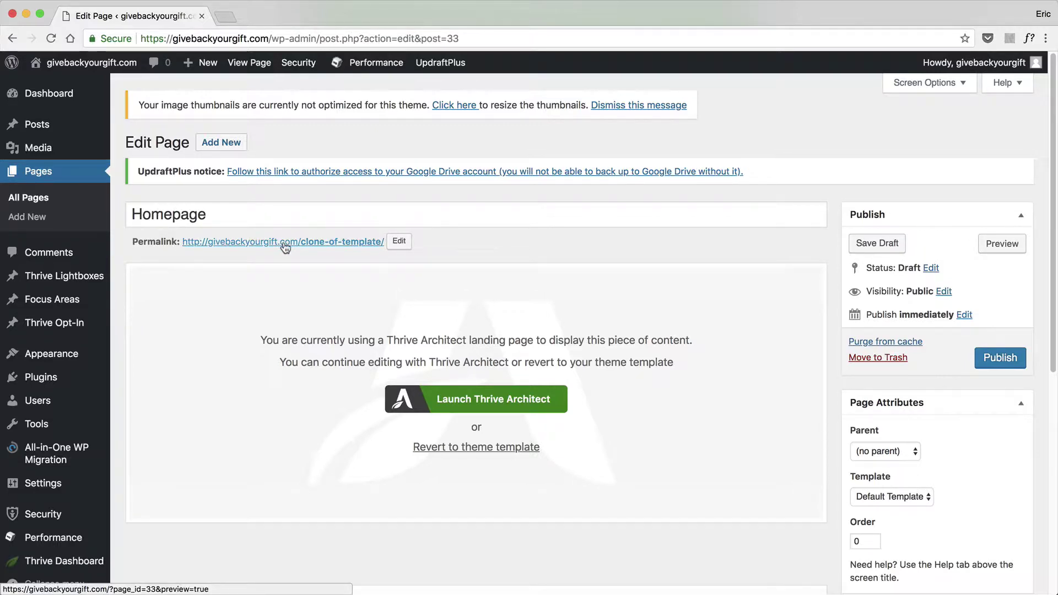
{"action": "left_click", "coordinate": [399, 241]}
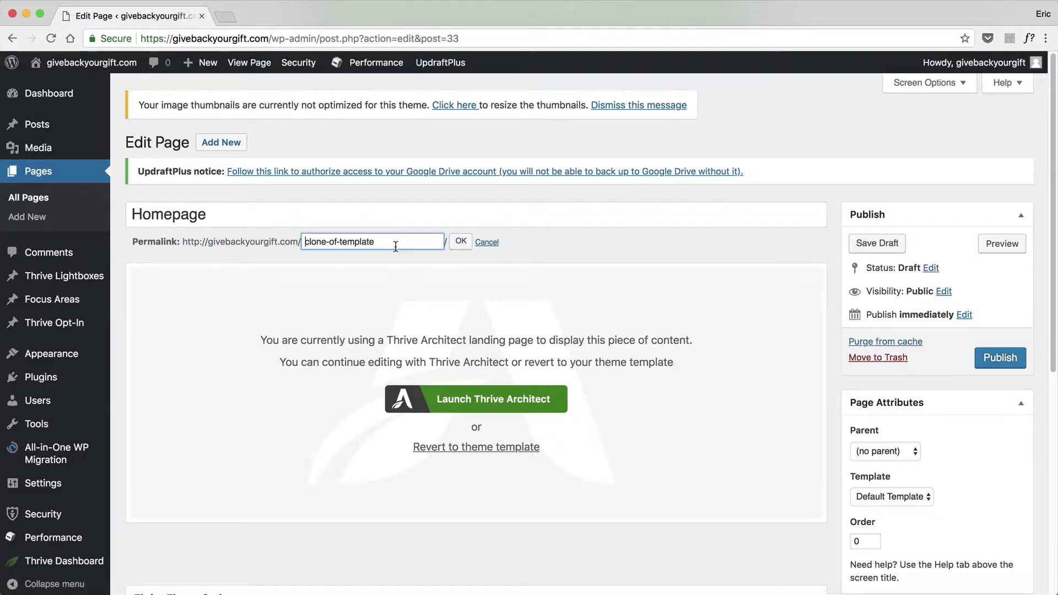
{"action": "triple_click", "coordinate": [395, 246]}
{"action": "type", "text": "homepage"}
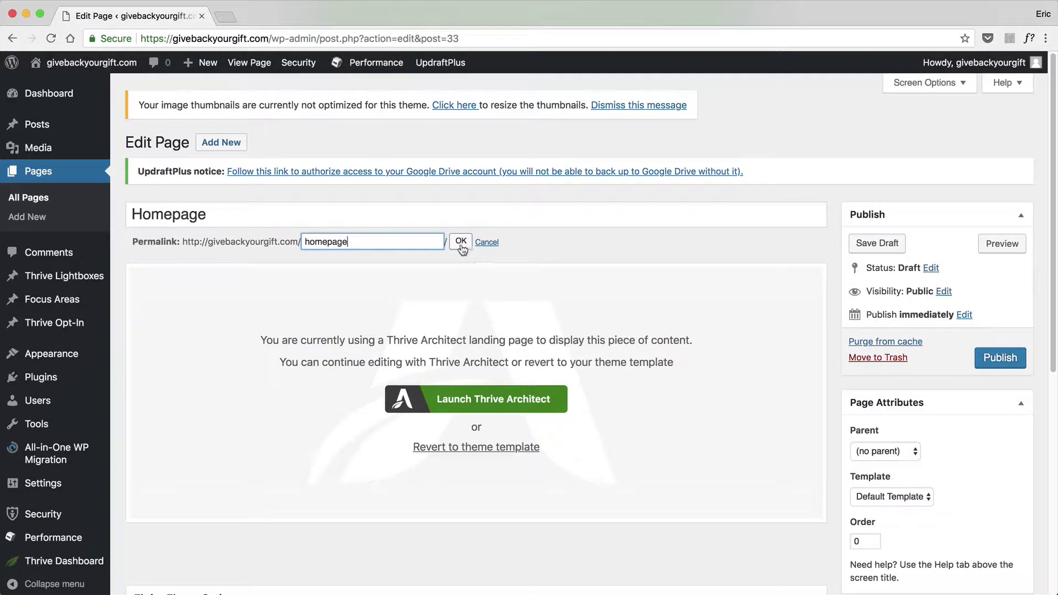
{"action": "left_click_drag", "start_coordinate": [328, 243], "coordinate": [346, 241]}
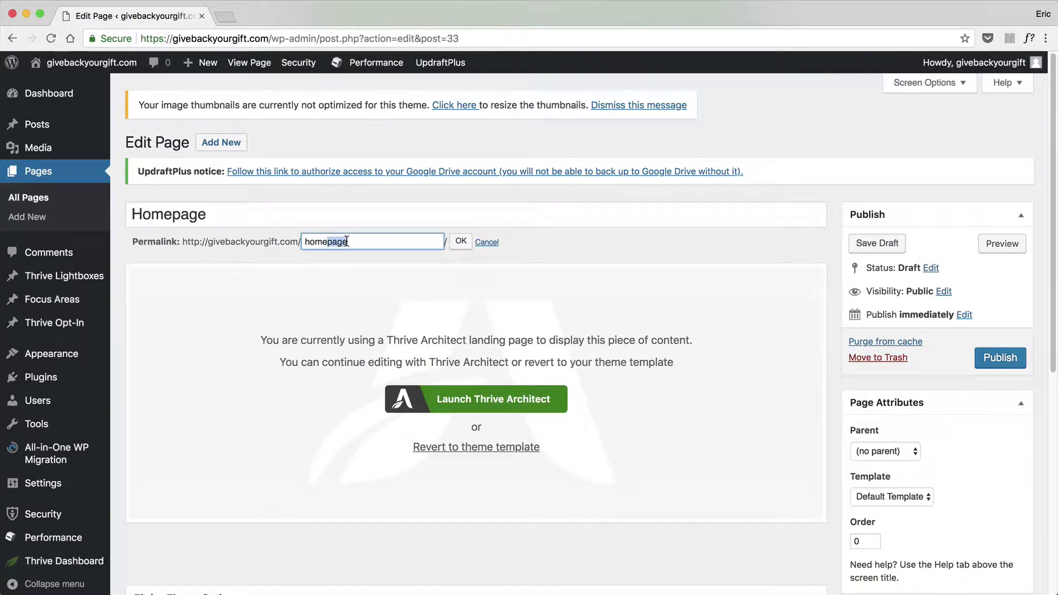
{"action": "key", "text": "BackSpace"}
{"action": "left_click", "coordinate": [460, 241]}
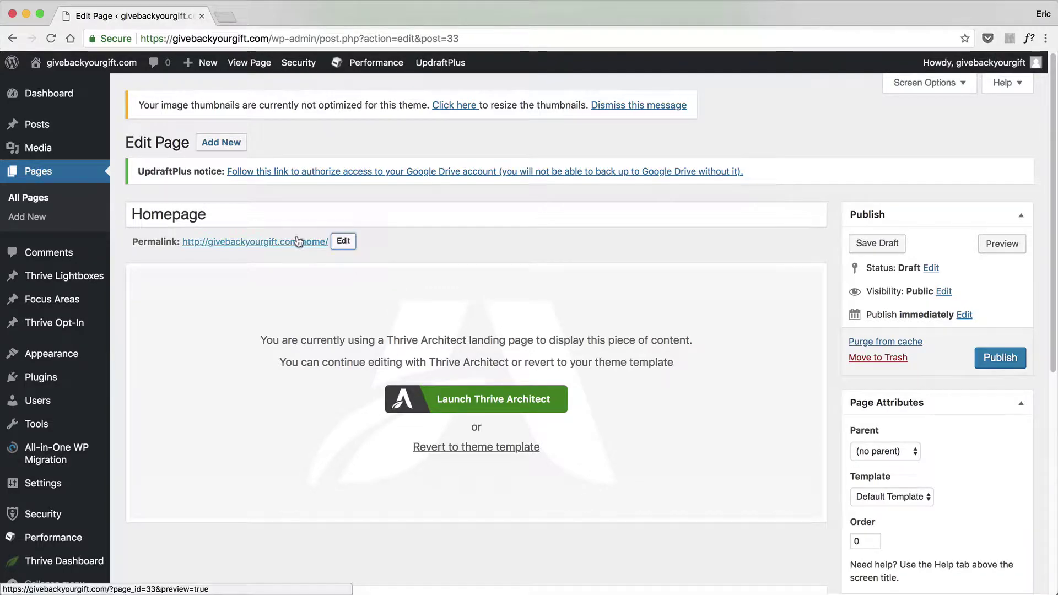
{"action": "left_click", "coordinate": [979, 359]}
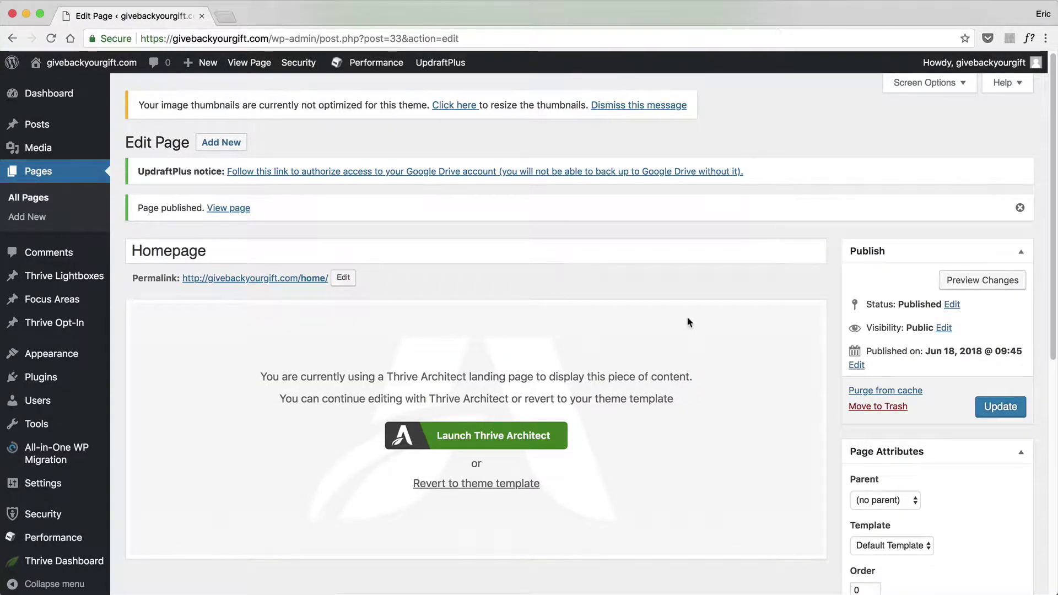
Try to view the published page at givebackyourgift.com/homepage/ in a new browser tab
{"action": "key", "text": "ctrl+t"}
{"action": "type", "text": "givebackyourgift.com"}
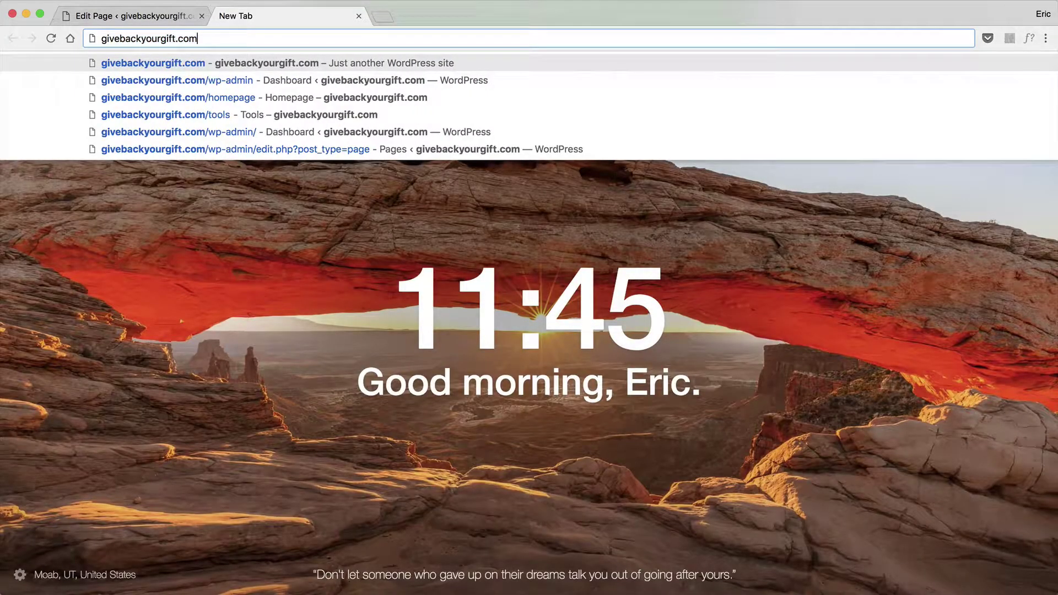
{"action": "type", "text": "/homepage/"}
{"action": "key", "text": "Return"}
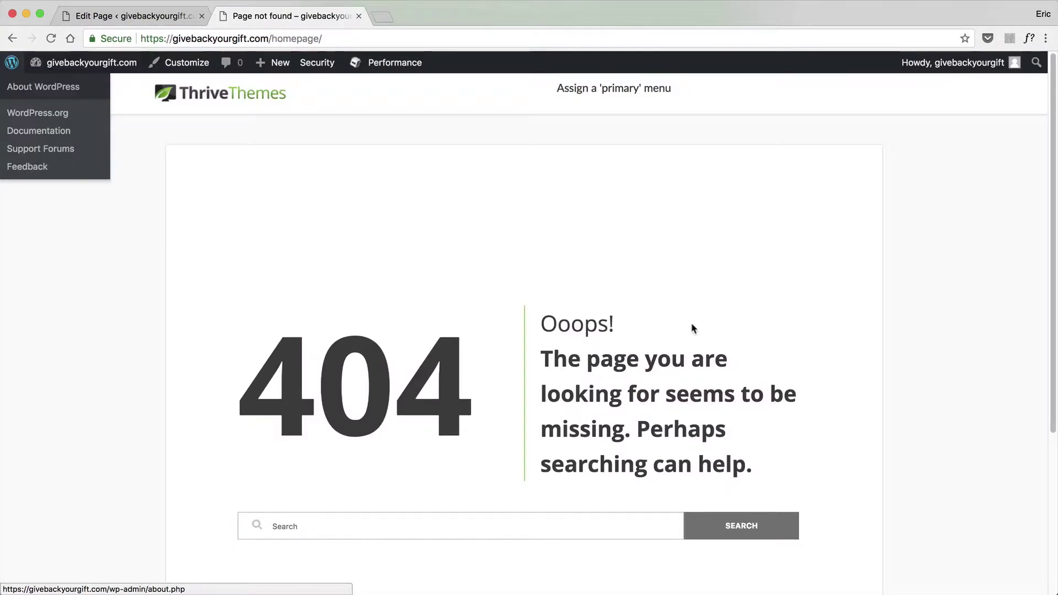
Correct the web address to givebackyourgift.com/home and load the published homepage
{"action": "left_click_drag", "start_coordinate": [272, 39], "coordinate": [320, 39]}
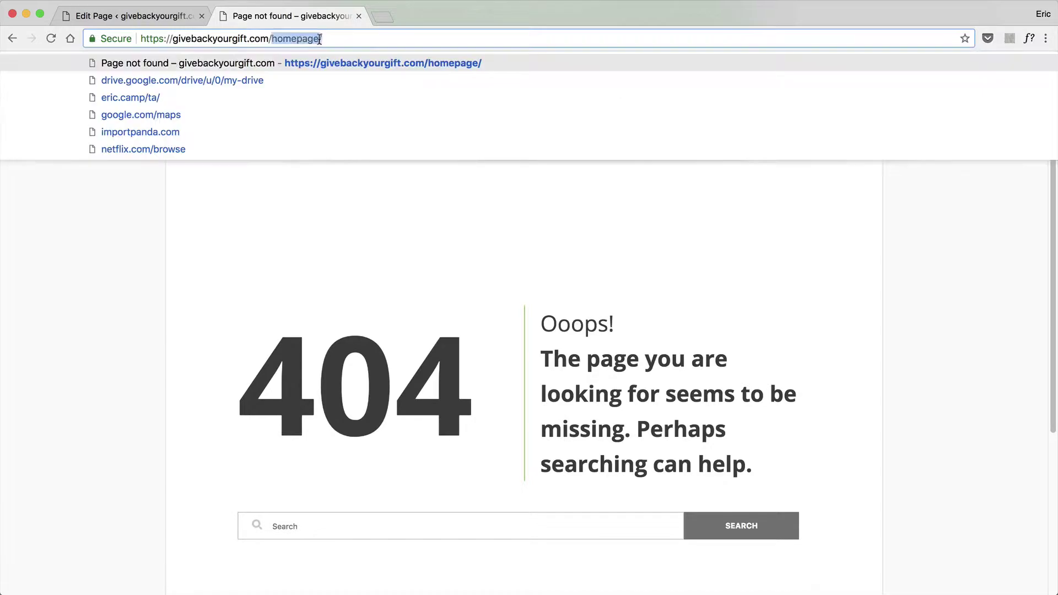
{"action": "left_click", "coordinate": [323, 39]}
{"action": "key", "text": "BackSpace"}
{"action": "key", "text": "BackSpace"}
{"action": "key", "text": "BackSpace"}
{"action": "key", "text": "BackSpace"}
{"action": "key", "text": "BackSpace"}
{"action": "key", "text": "Return"}
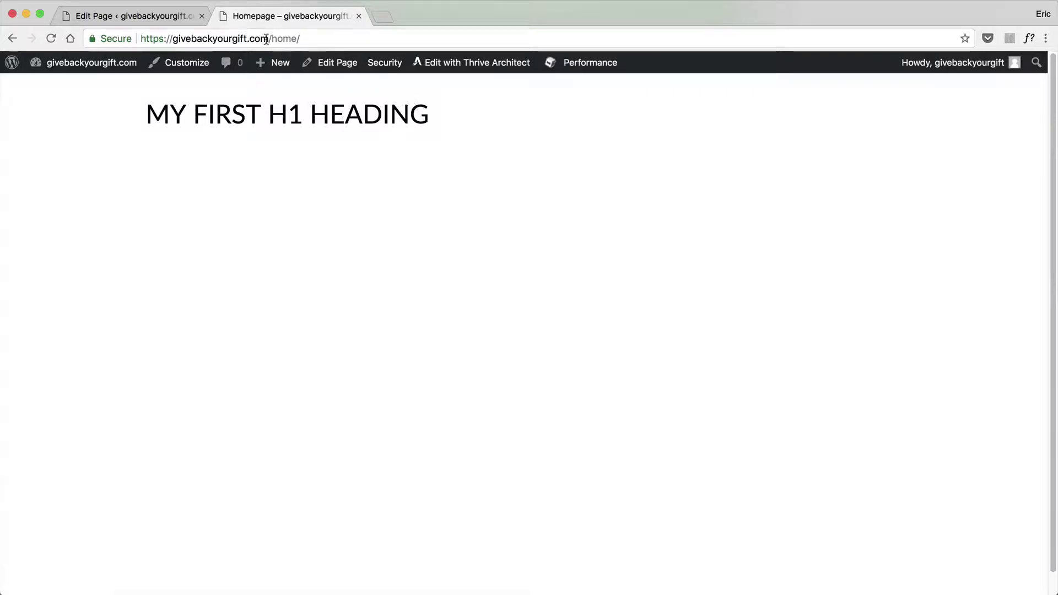
Return to the site's page list, clone the Template page and title the copy Tools
{"action": "left_click", "coordinate": [158, 22]}
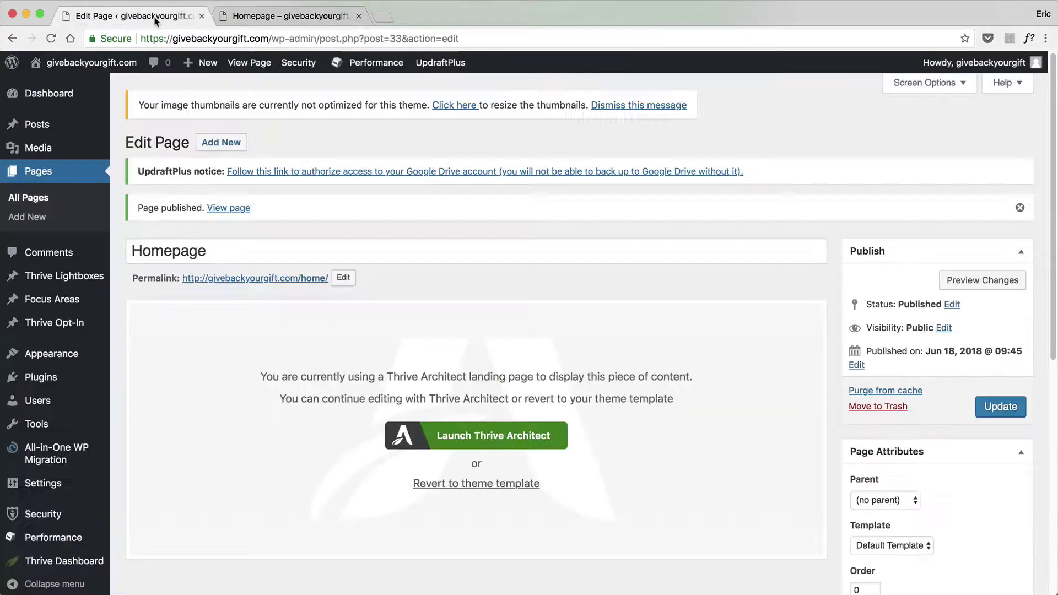
{"action": "left_click", "coordinate": [39, 181]}
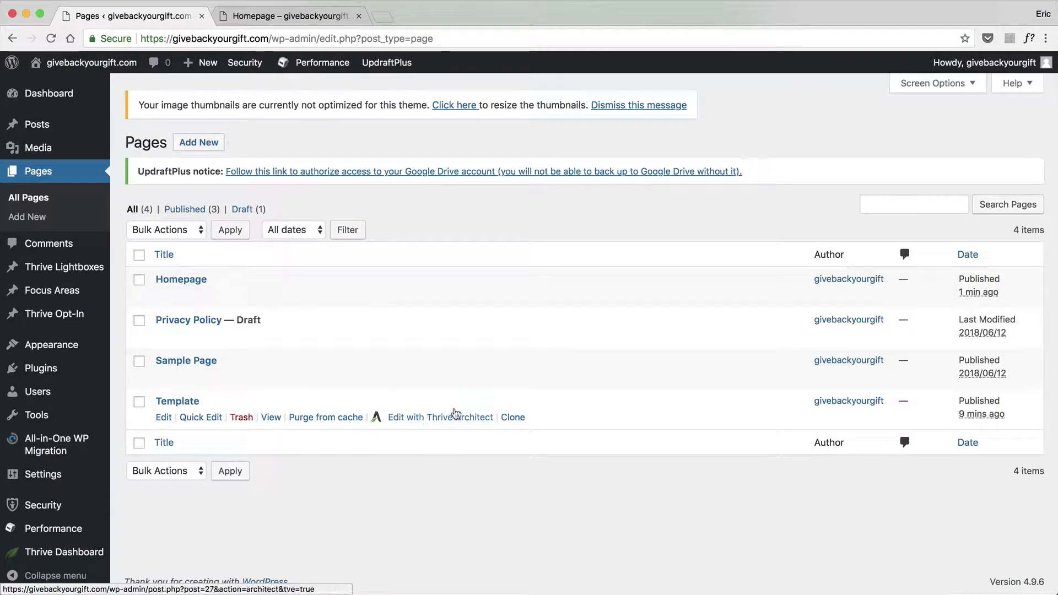
{"action": "left_click", "coordinate": [515, 418]}
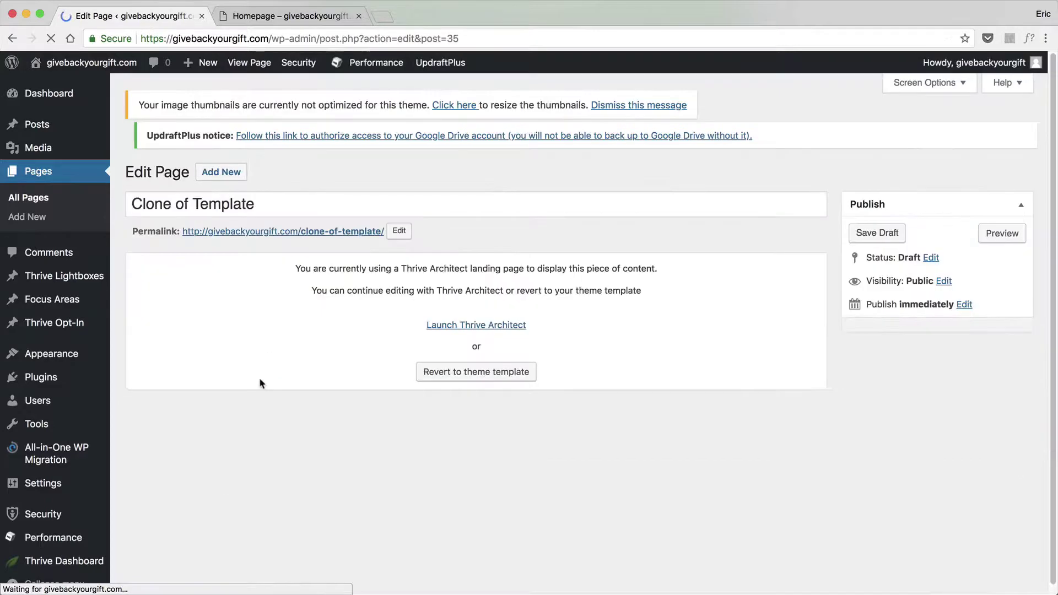
{"action": "triple_click", "coordinate": [270, 214]}
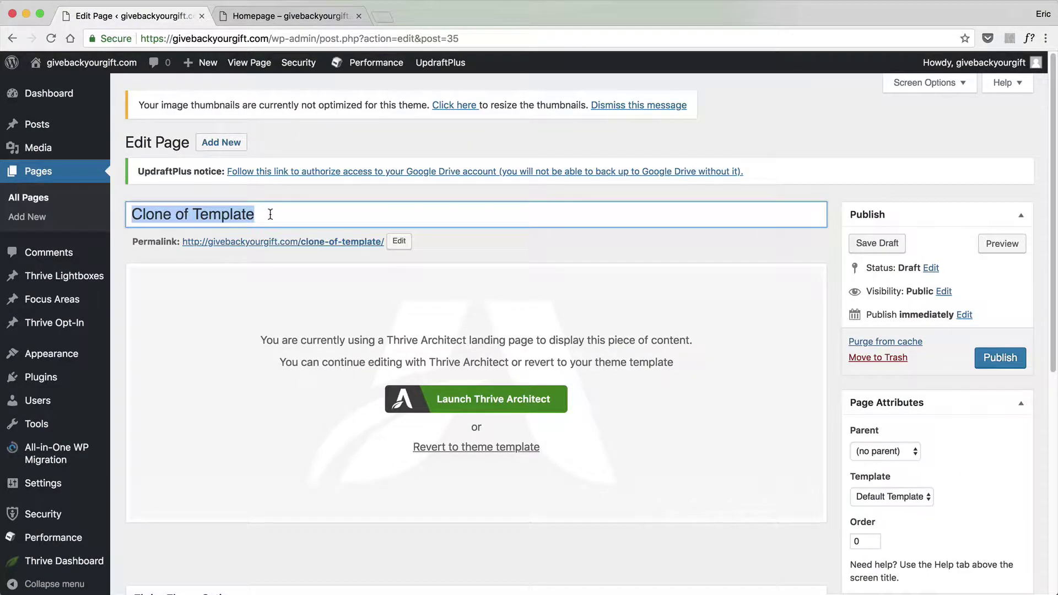
{"action": "type", "text": "Tools"}
Set the Tools page's permalink slug to tools and publish the page
{"action": "left_click", "coordinate": [399, 240]}
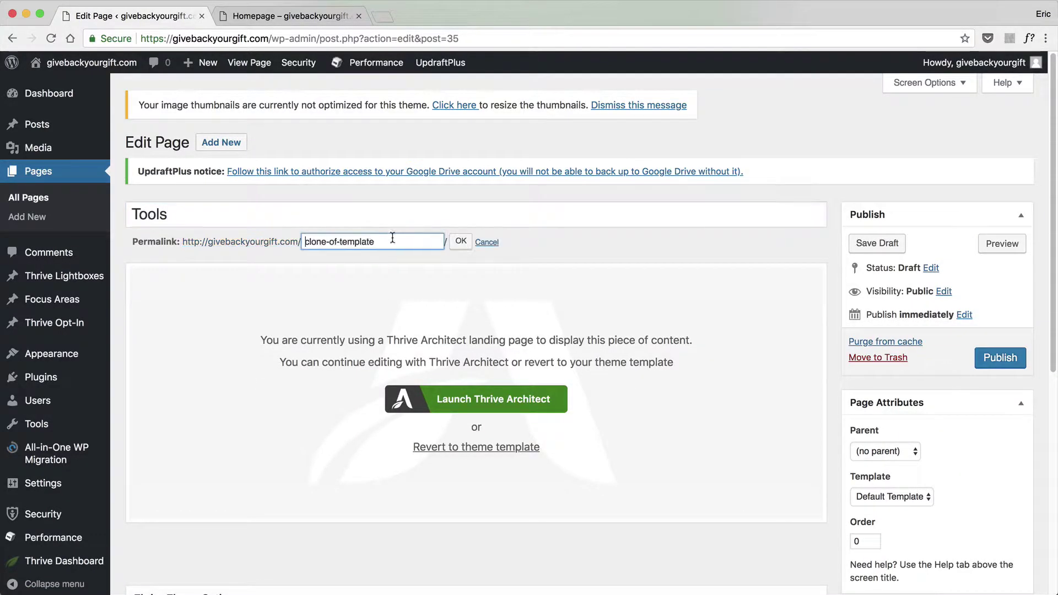
{"action": "triple_click", "coordinate": [399, 241]}
{"action": "type", "text": "tools"}
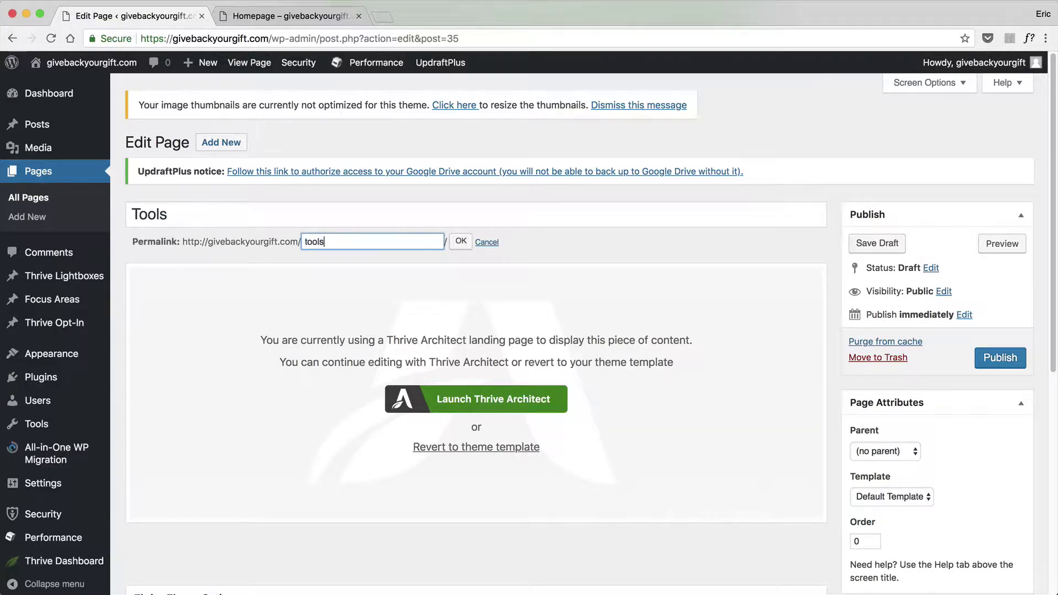
{"action": "left_click", "coordinate": [461, 241]}
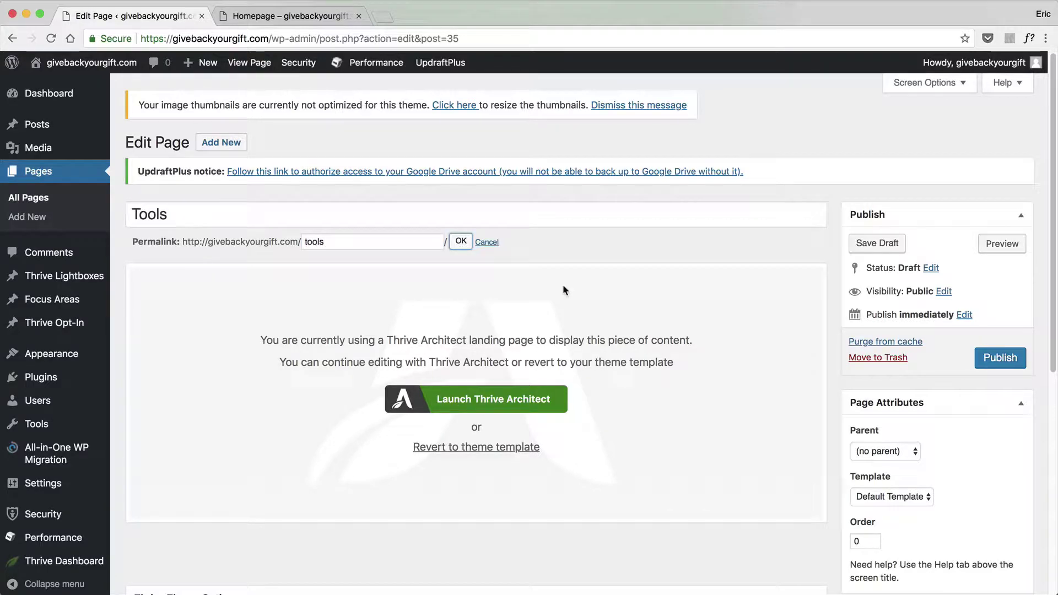
{"action": "left_click", "coordinate": [994, 359]}
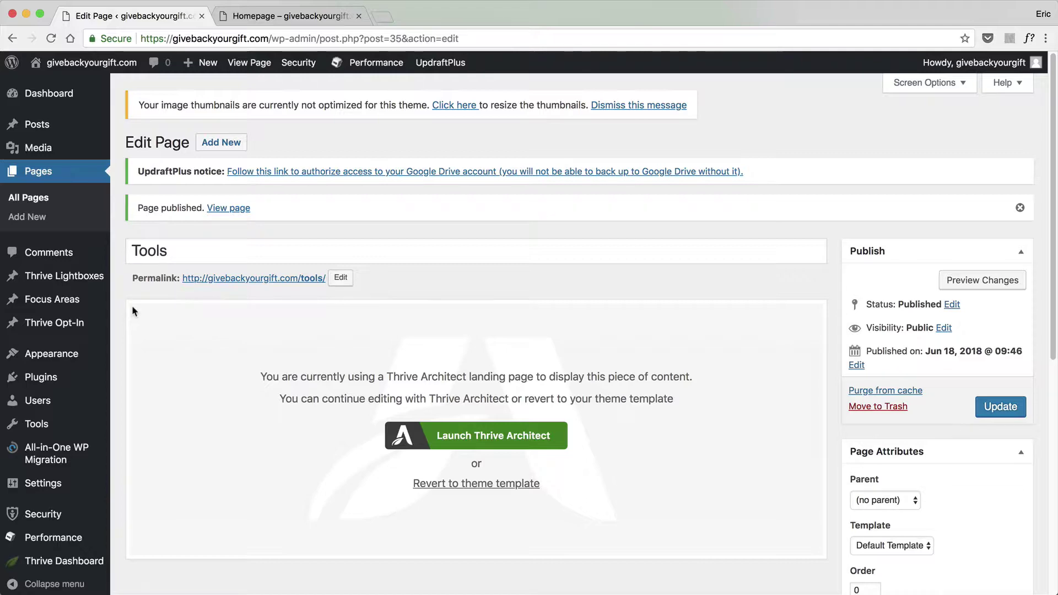
Add the Homepage and Tools pages to the Main Menu, with Homepage placed above Tools
{"action": "mouse_move", "coordinate": [82, 356]}
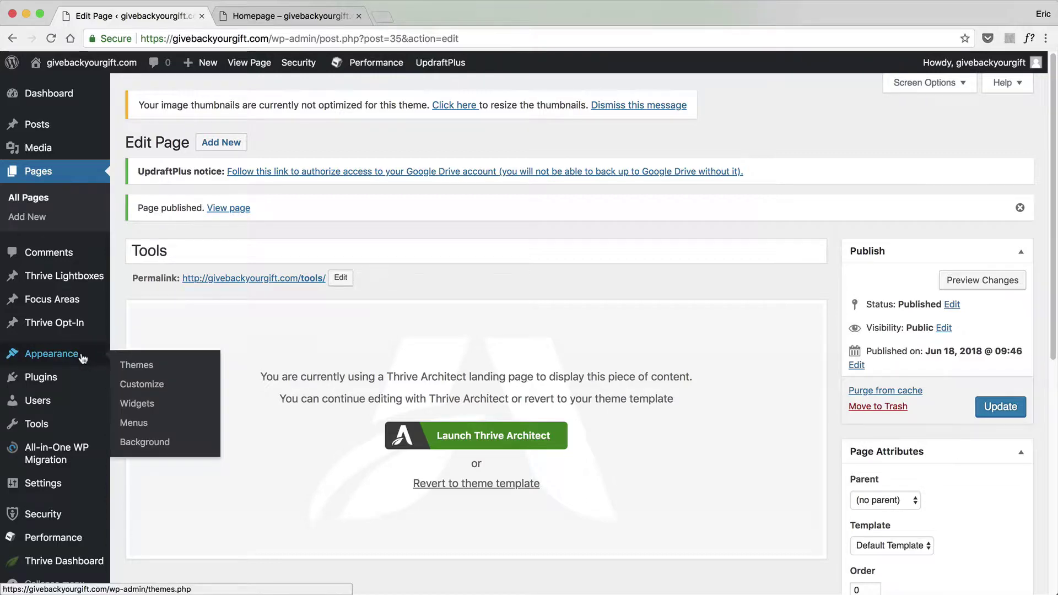
{"action": "left_click", "coordinate": [148, 421]}
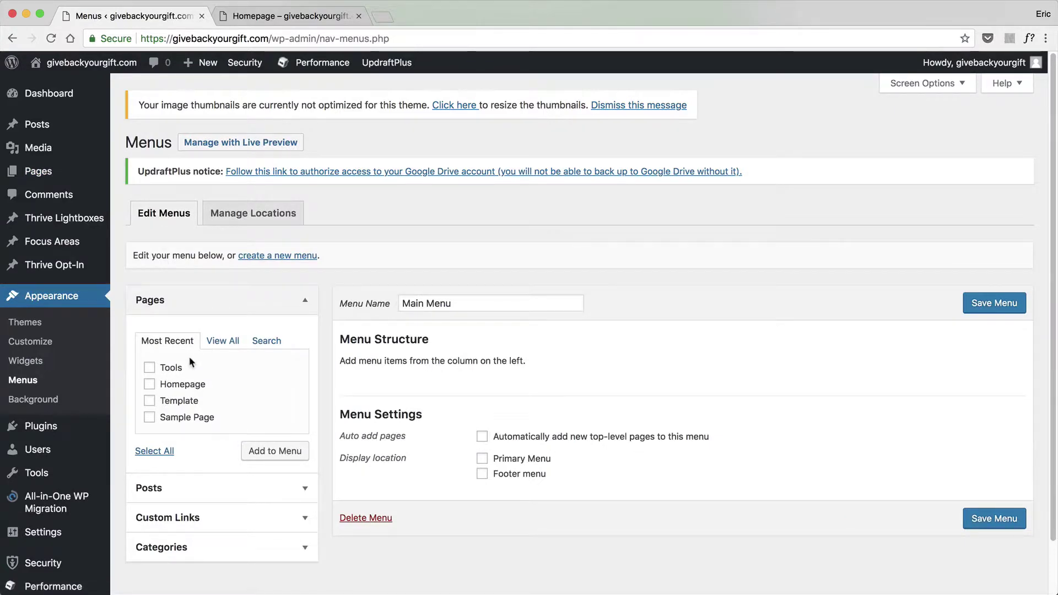
{"action": "left_click", "coordinate": [149, 384]}
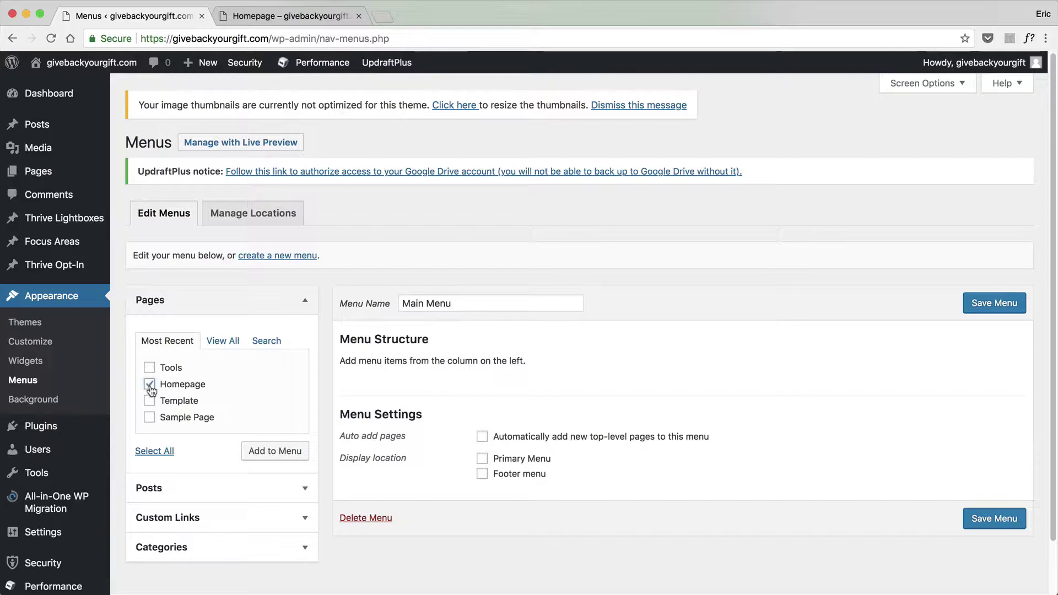
{"action": "left_click", "coordinate": [150, 368]}
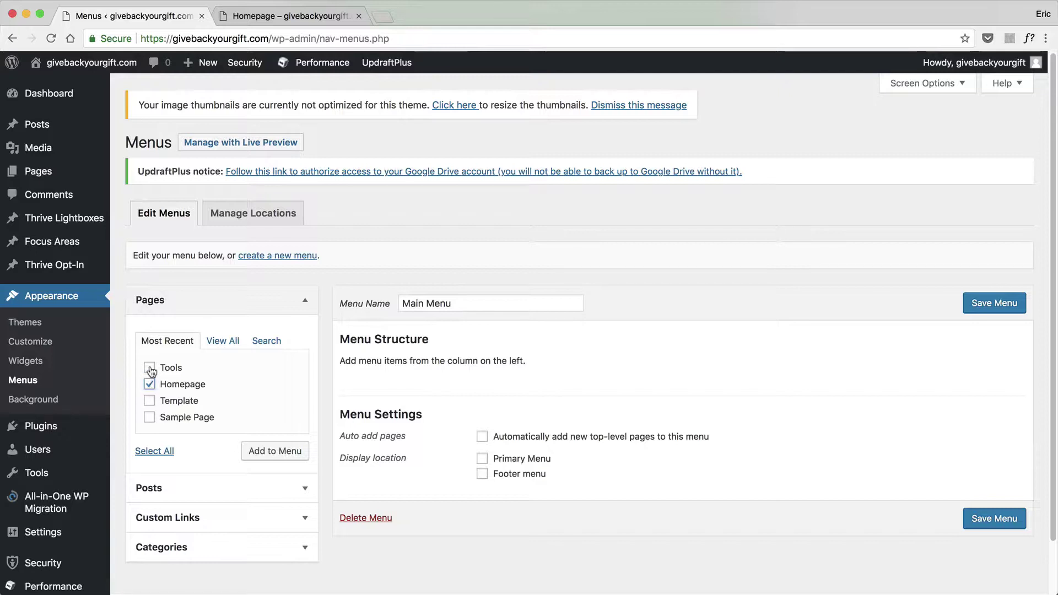
{"action": "left_click", "coordinate": [252, 450]}
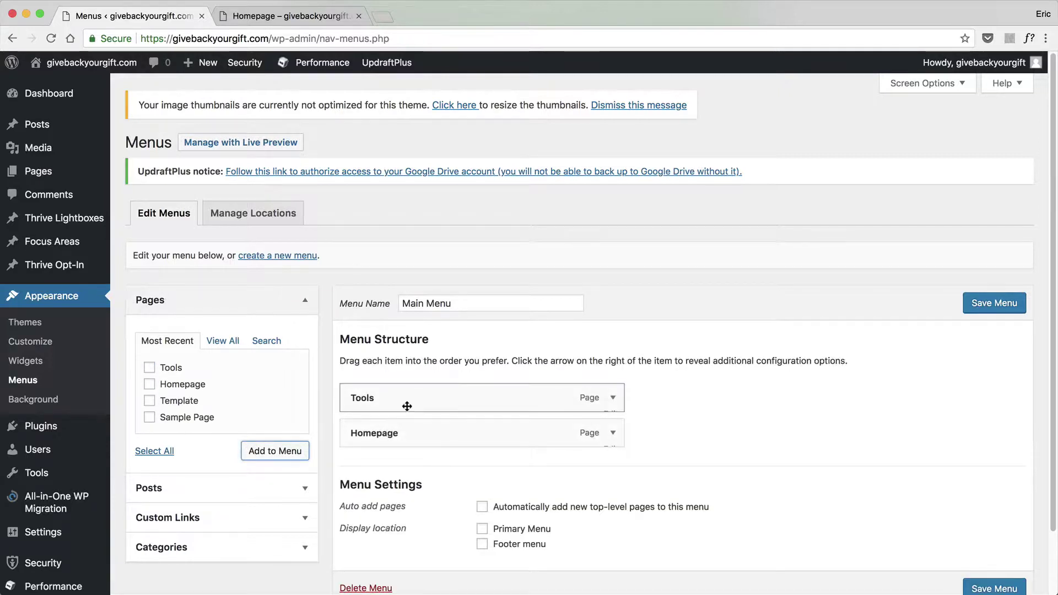
{"action": "mouse_move", "coordinate": [421, 423]}
{"action": "left_mouse_down"}
{"action": "mouse_move", "coordinate": [408, 435]}
{"action": "mouse_move", "coordinate": [406, 392]}
{"action": "mouse_move", "coordinate": [412, 405]}
{"action": "left_mouse_up"}
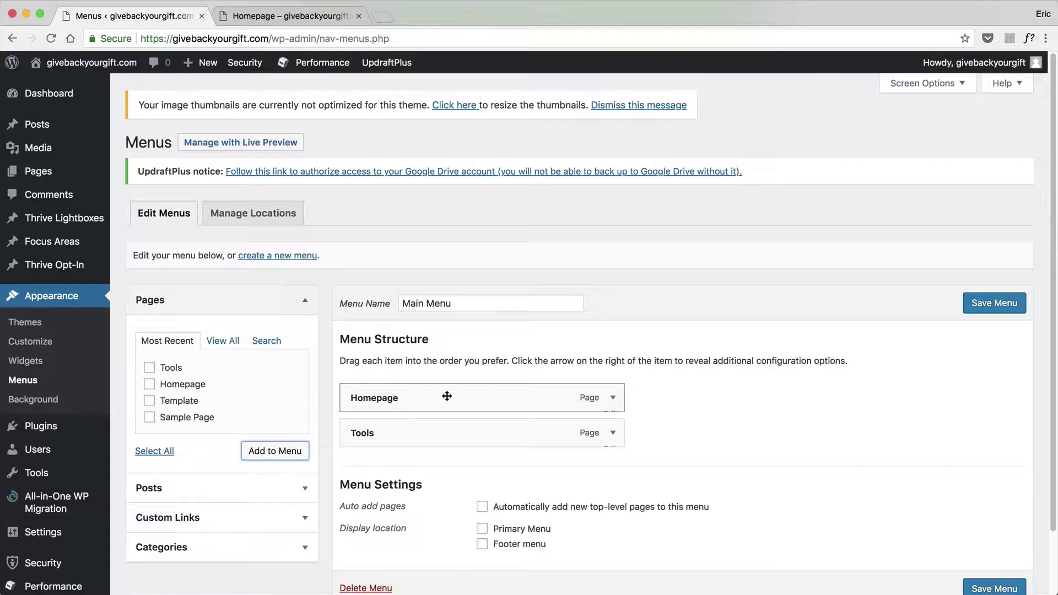
Change the Homepage menu item's navigation label to Home and save the Main Menu
{"action": "left_click", "coordinate": [612, 398]}
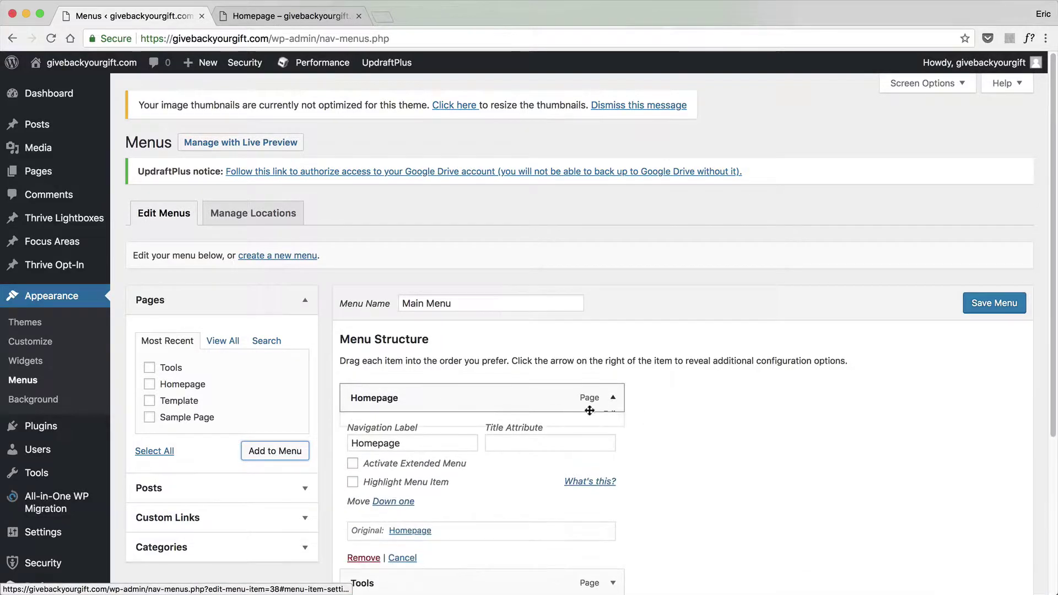
{"action": "left_click", "coordinate": [439, 440]}
{"action": "key", "text": "BackSpace"}
{"action": "key", "text": "BackSpace"}
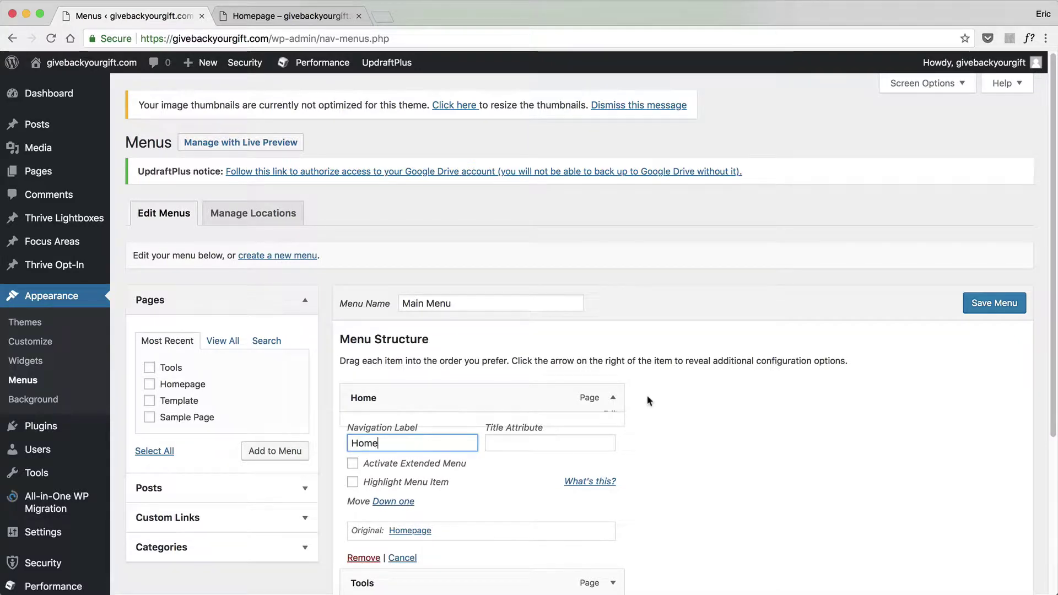
{"action": "left_click", "coordinate": [613, 398]}
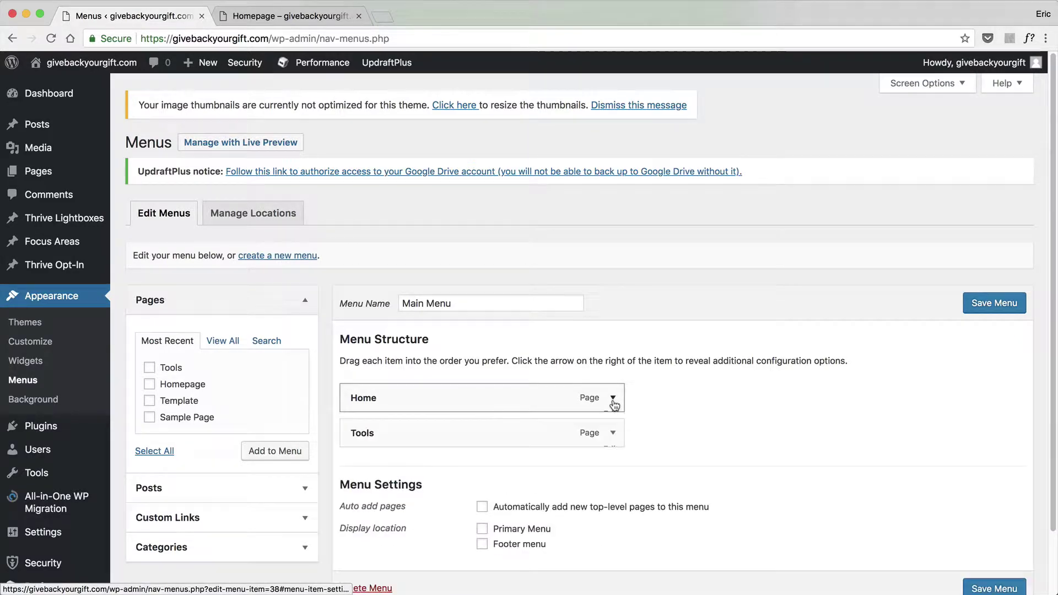
{"action": "left_click", "coordinate": [1006, 303]}
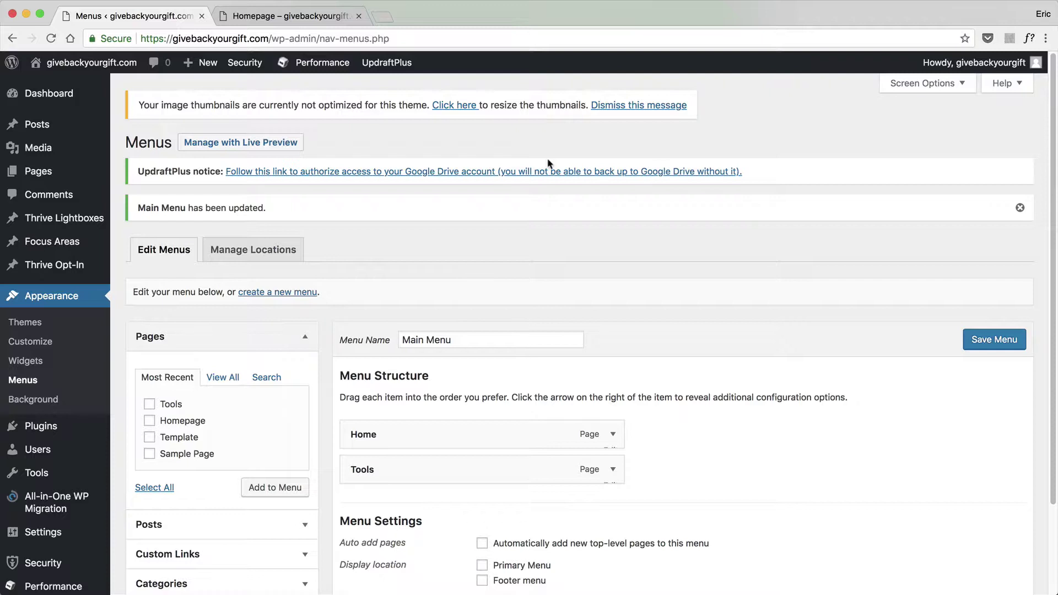
Open the Homepage from the page list for editing with Thrive Architect
{"action": "mouse_move", "coordinate": [22, 169]}
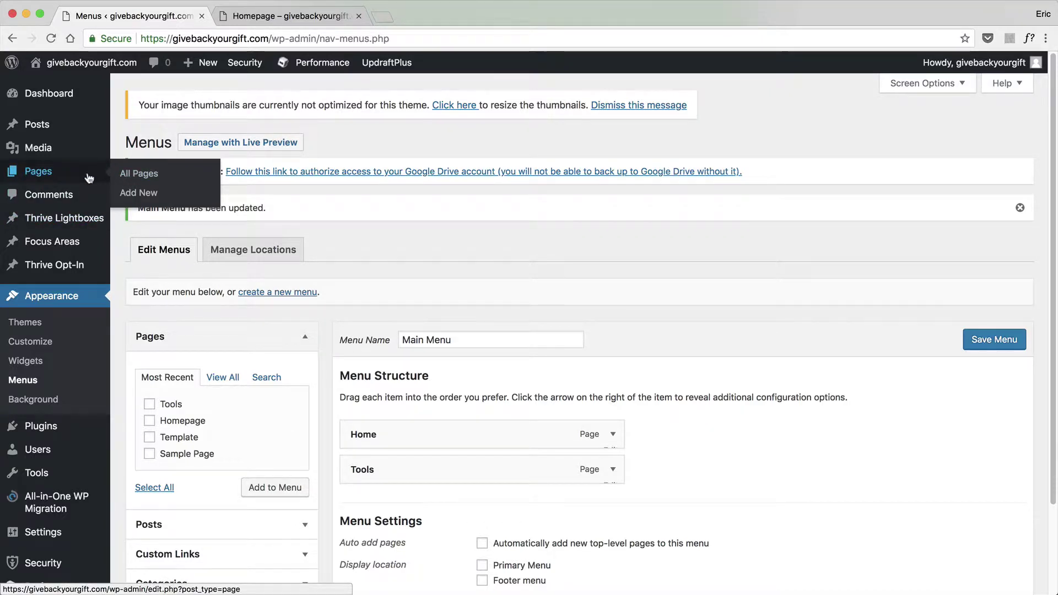
{"action": "left_click", "coordinate": [118, 175]}
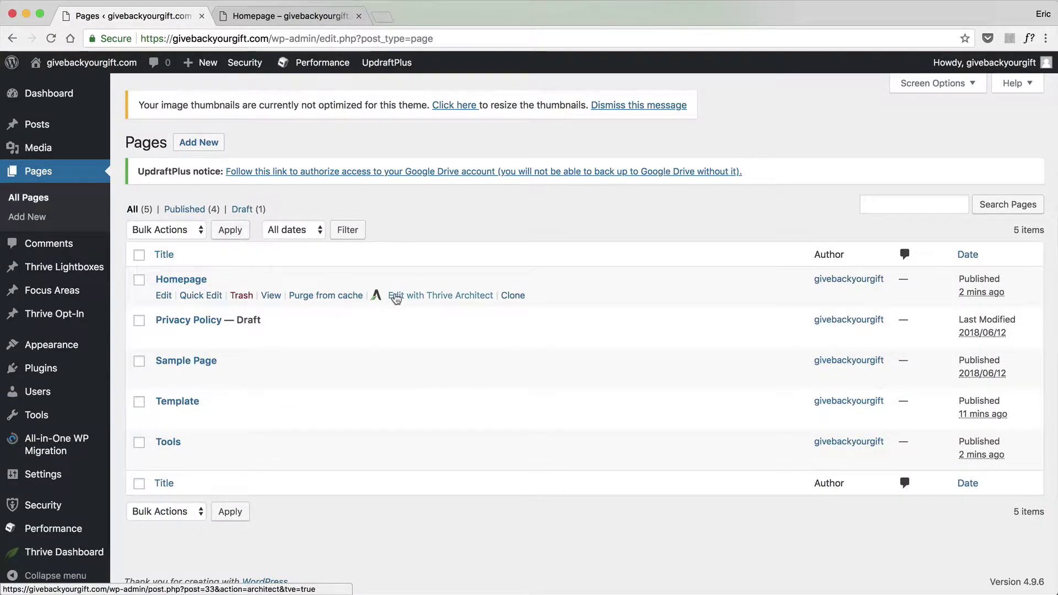
{"action": "left_click", "coordinate": [395, 295]}
{"action": "left_click", "coordinate": [515, 17]}
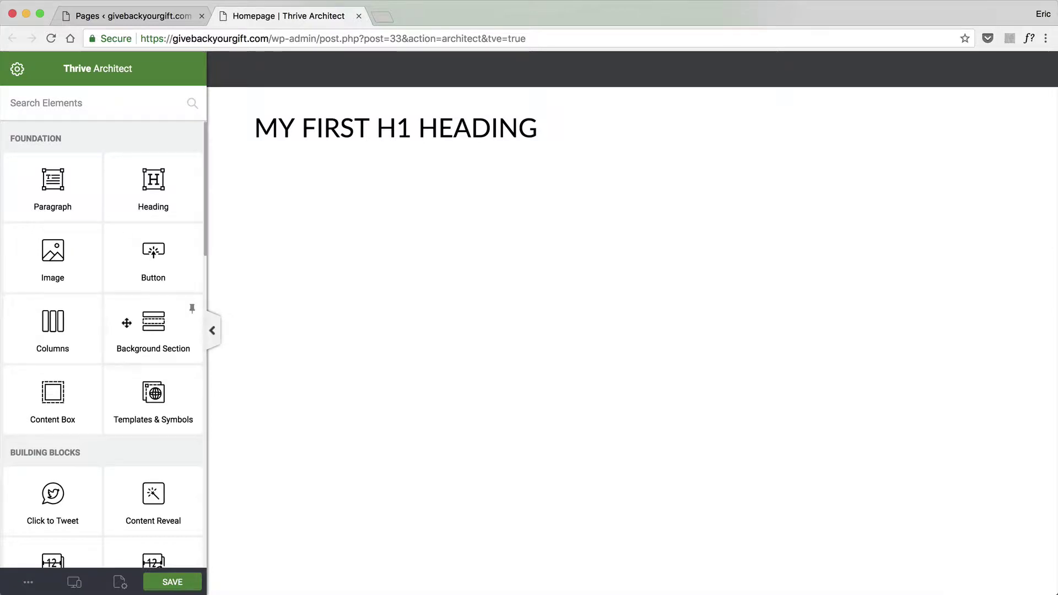
Add a background section below the H1 heading and move the heading into that section
{"action": "left_click_drag", "start_coordinate": [153, 319], "coordinate": [528, 142]}
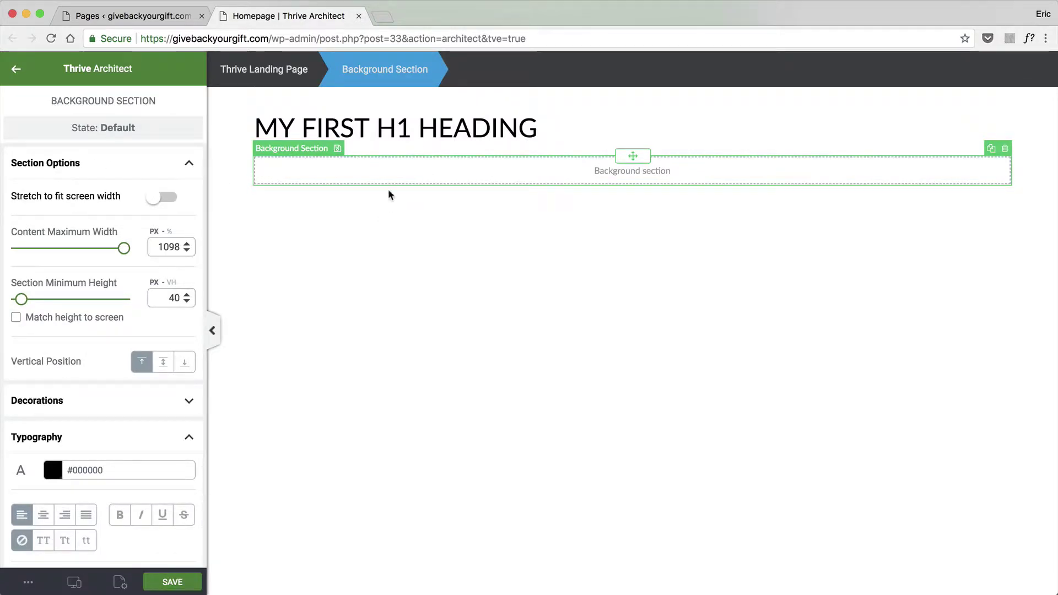
{"action": "left_click", "coordinate": [406, 131]}
{"action": "left_click_drag", "start_coordinate": [622, 138], "coordinate": [616, 174]}
Reduce the H1 heading's maximum width to 619 px
{"action": "left_click", "coordinate": [360, 130]}
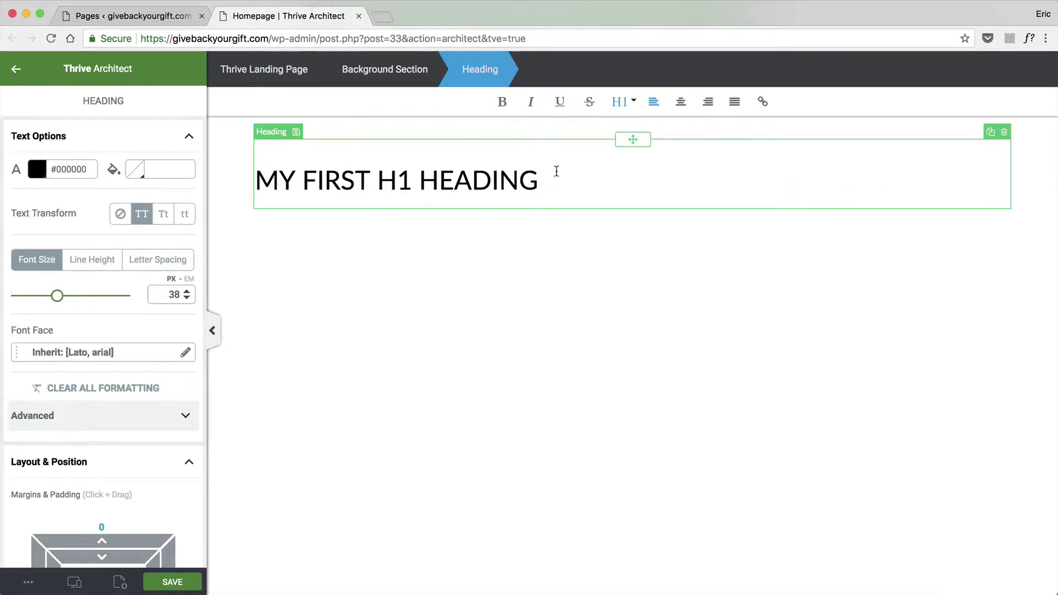
{"action": "scroll", "coordinate": [97, 390], "scroll_direction": "down", "scroll_amount": 5}
{"action": "scroll", "coordinate": [84, 395], "scroll_direction": "down", "scroll_amount": 4}
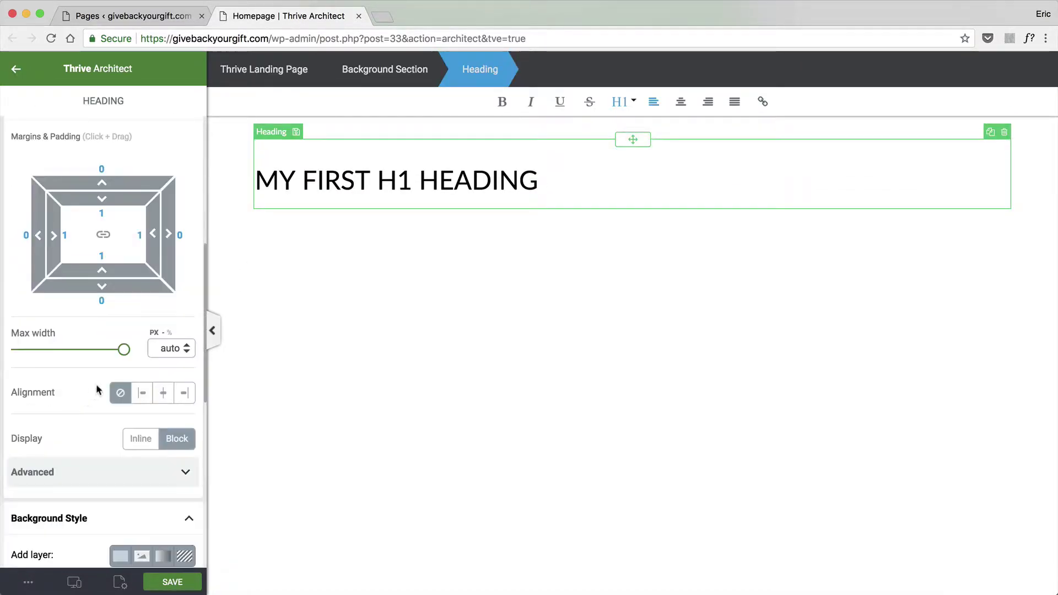
{"action": "left_click_drag", "start_coordinate": [124, 349], "coordinate": [77, 350]}
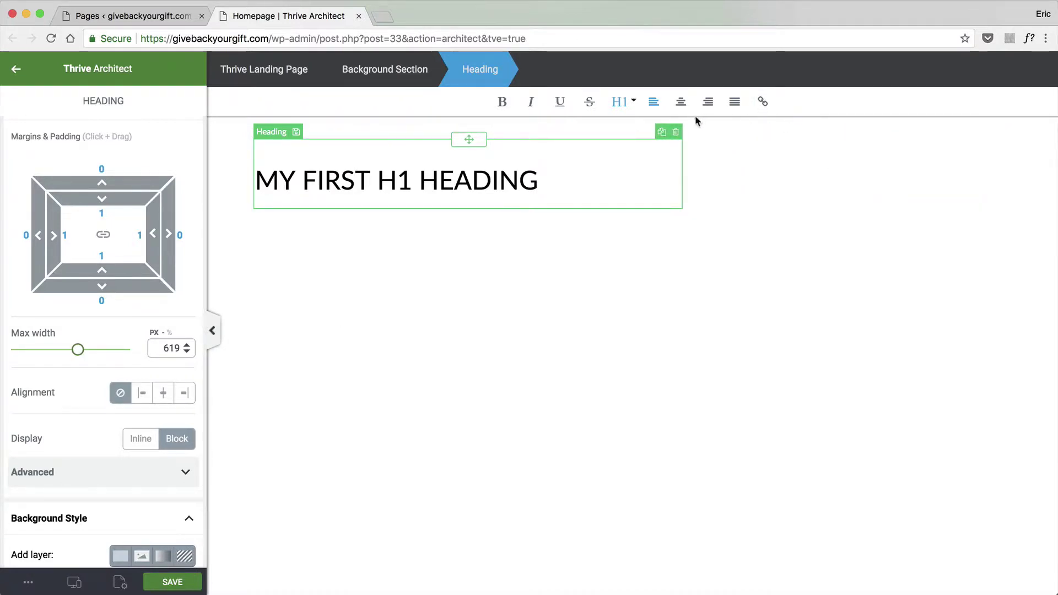
Center the H1 heading's text and fill the background section with the dark red color #b41e1e
{"action": "left_click", "coordinate": [680, 101]}
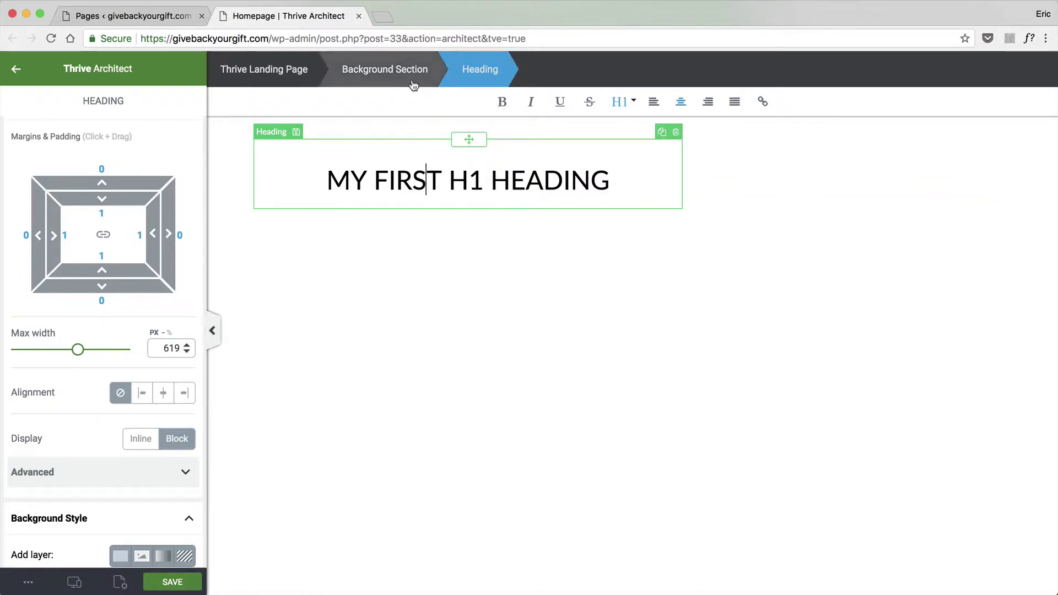
{"action": "left_click", "coordinate": [411, 77]}
{"action": "scroll", "coordinate": [68, 298], "scroll_direction": "down", "scroll_amount": 10}
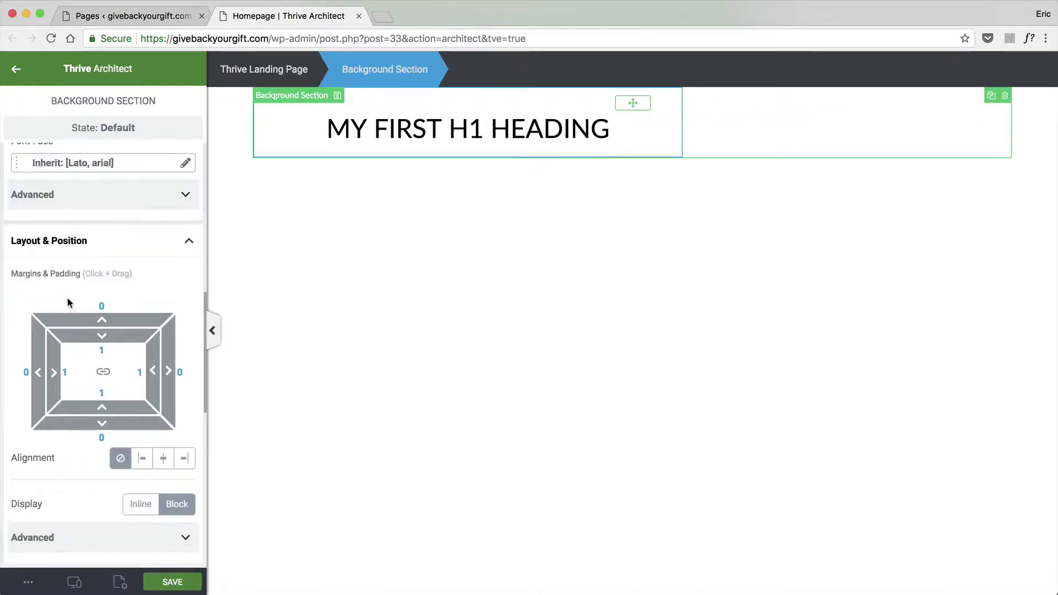
{"action": "left_click", "coordinate": [61, 486]}
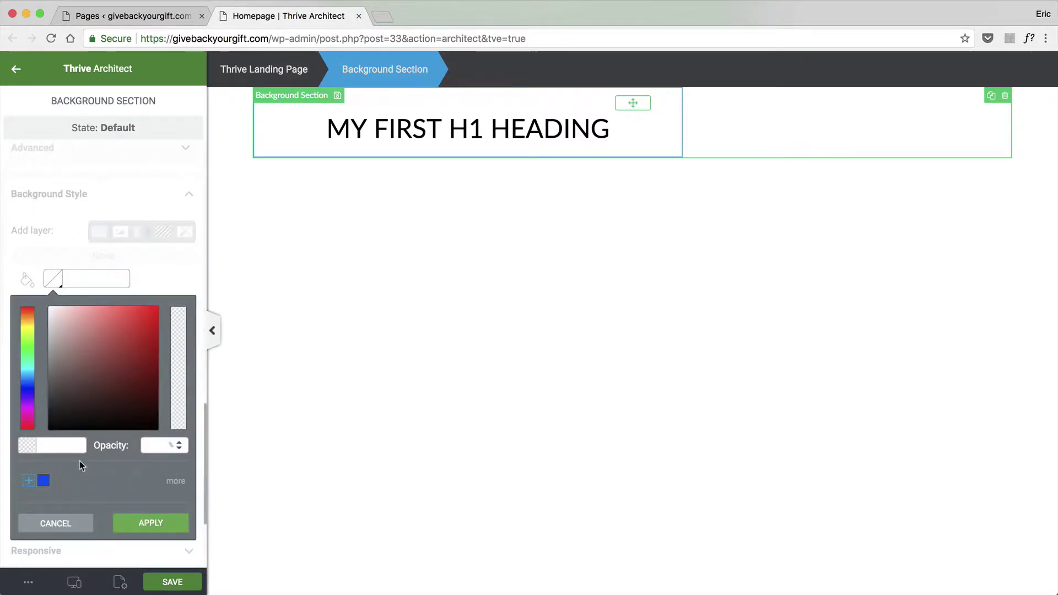
{"action": "left_click_drag", "start_coordinate": [114, 386], "coordinate": [138, 348]}
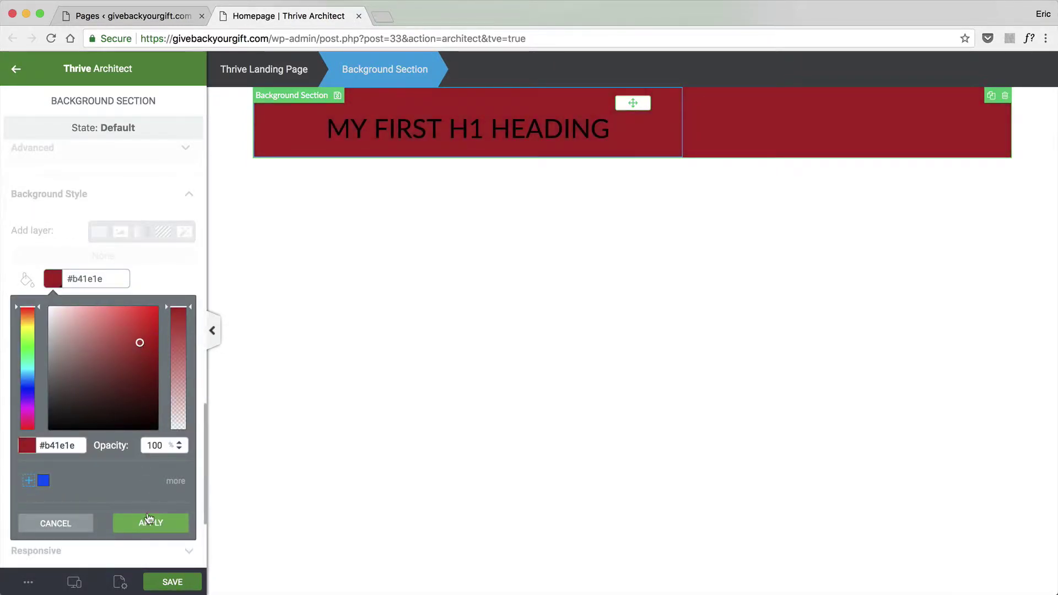
{"action": "left_click", "coordinate": [149, 521]}
{"action": "scroll", "coordinate": [73, 323], "scroll_direction": "down", "scroll_amount": 5}
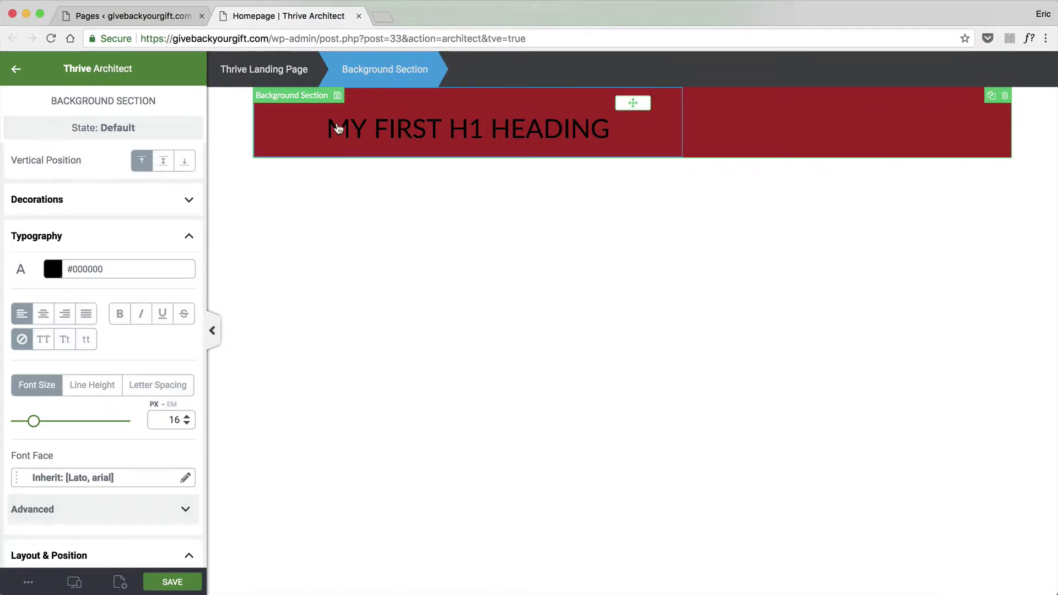
Delete the H1 heading and place a Custom Menu element inside the background section
{"action": "left_click", "coordinate": [377, 129]}
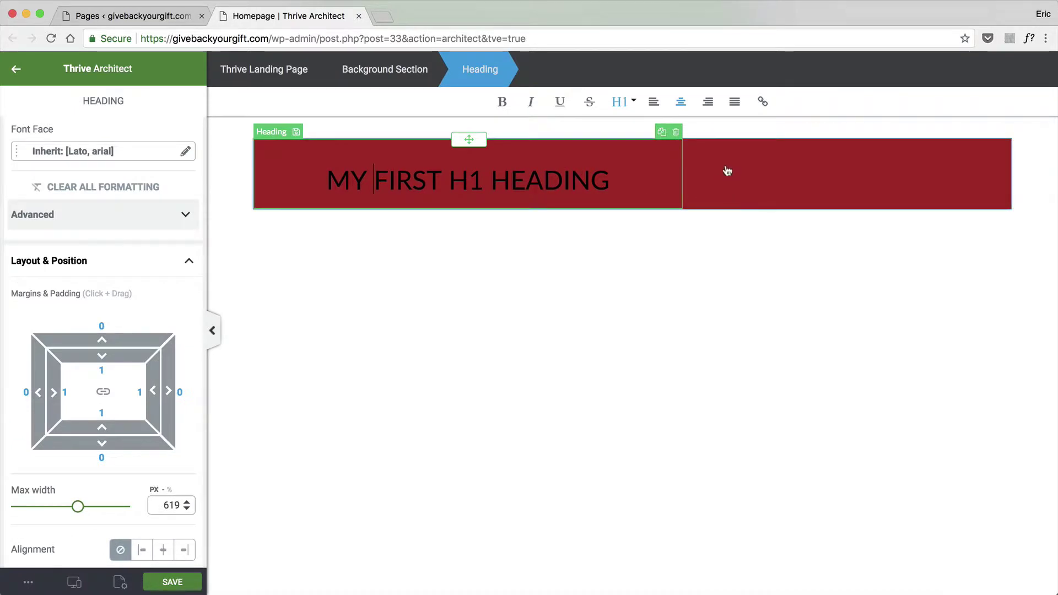
{"action": "left_click", "coordinate": [675, 133]}
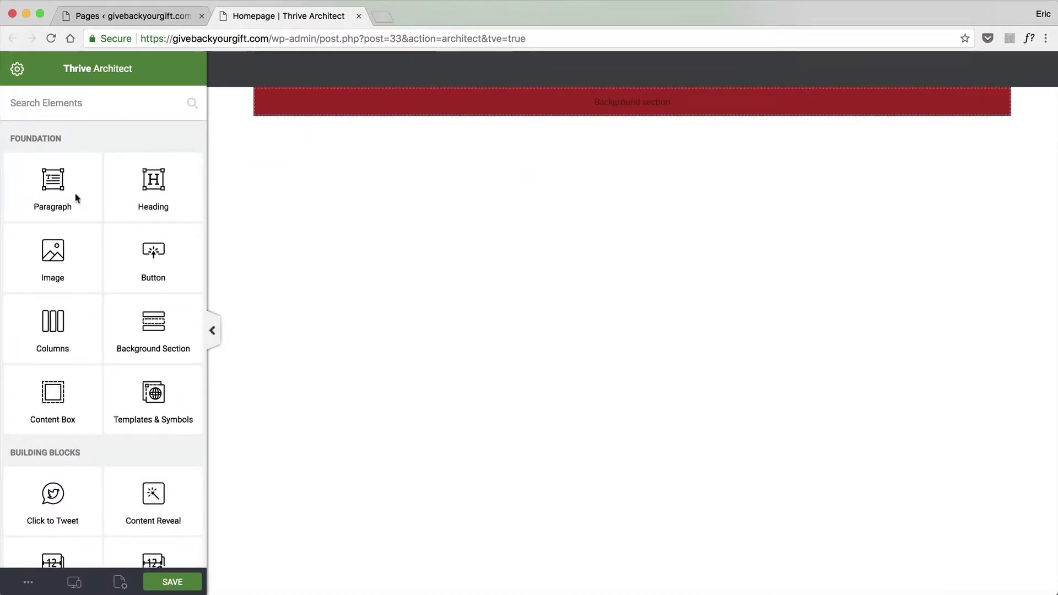
{"action": "scroll", "coordinate": [83, 210], "scroll_direction": "down", "scroll_amount": 5}
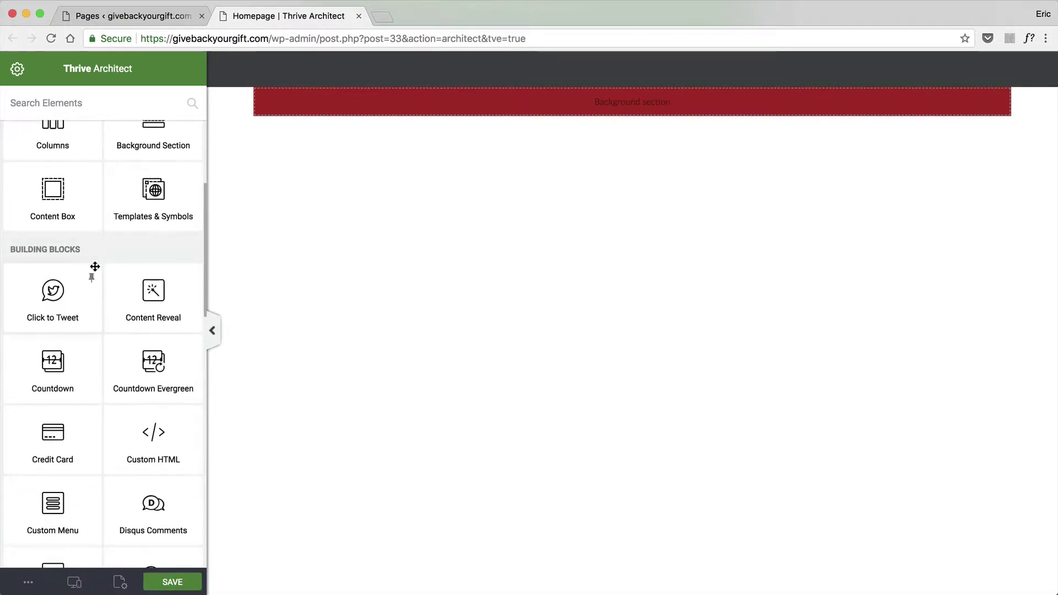
{"action": "scroll", "coordinate": [91, 248], "scroll_direction": "up", "scroll_amount": 5}
{"action": "left_click", "coordinate": [67, 110]}
{"action": "type", "text": "menu"}
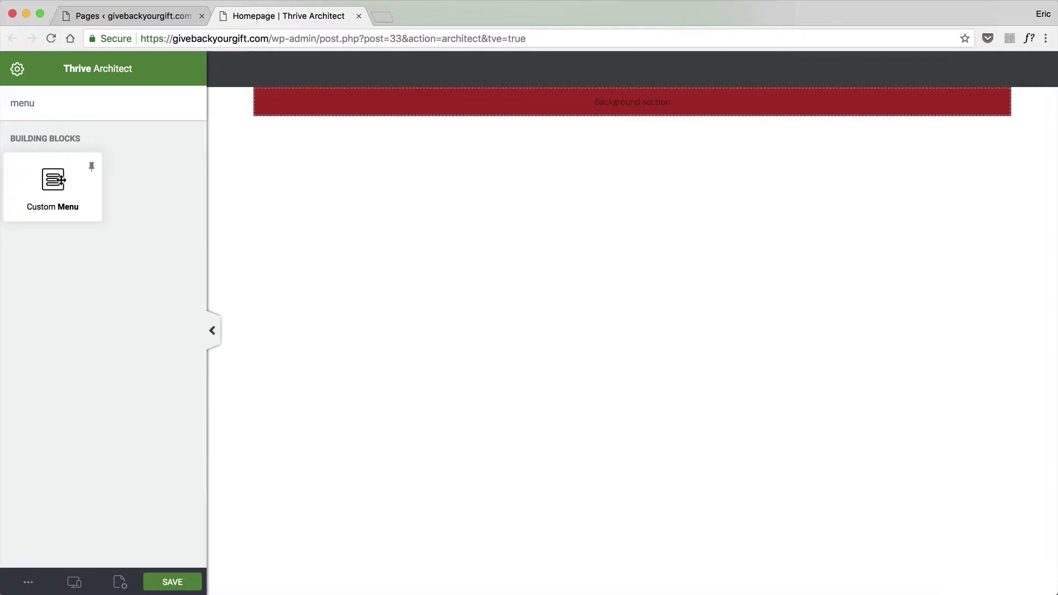
{"action": "left_click_drag", "start_coordinate": [61, 180], "coordinate": [682, 104]}
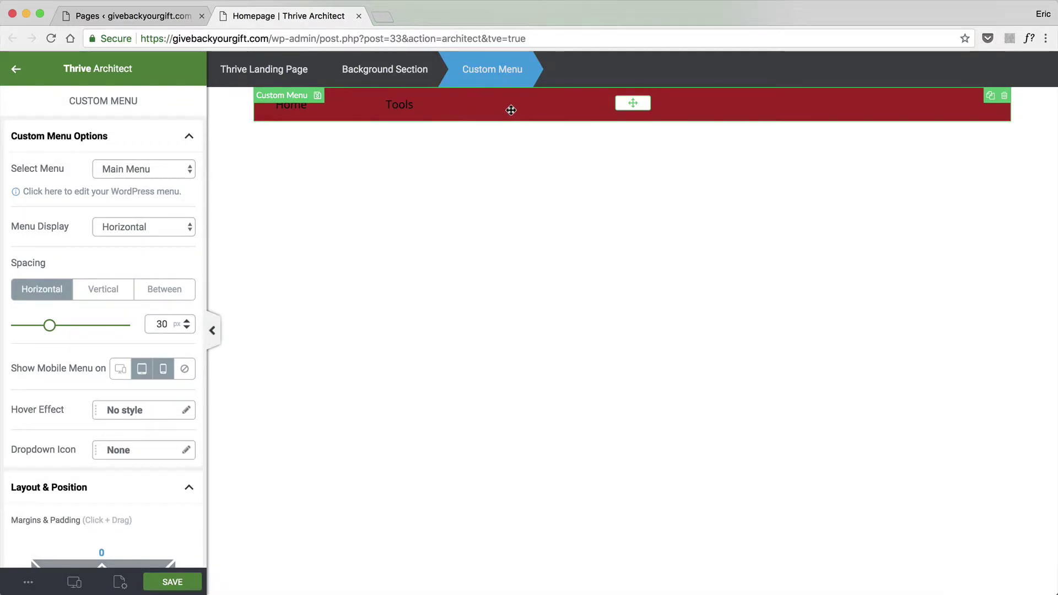
Align the whole custom menu to the right within the background section
{"action": "left_click", "coordinate": [450, 116]}
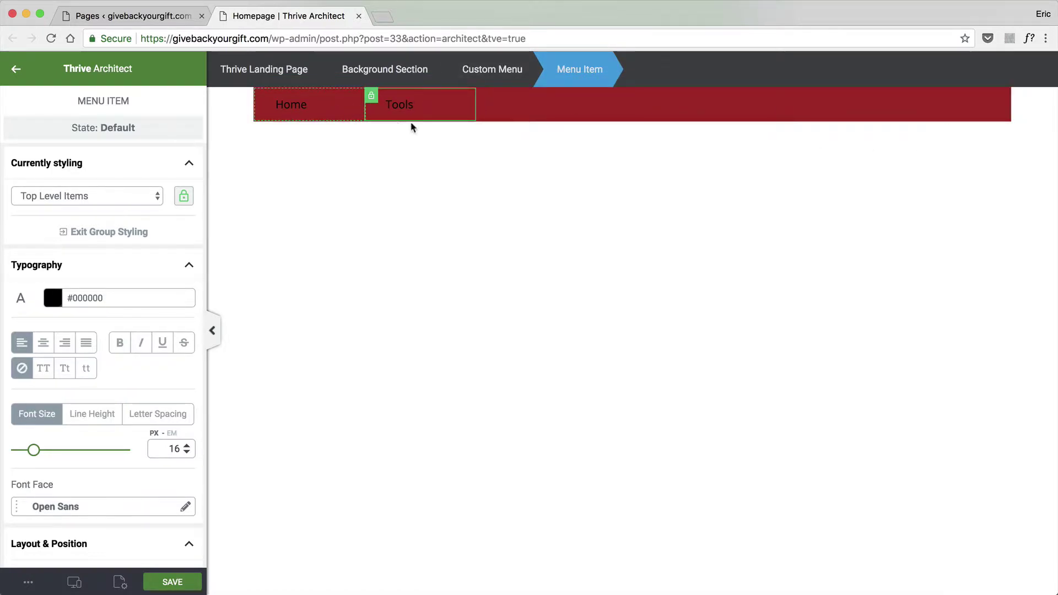
{"action": "left_click", "coordinate": [497, 78]}
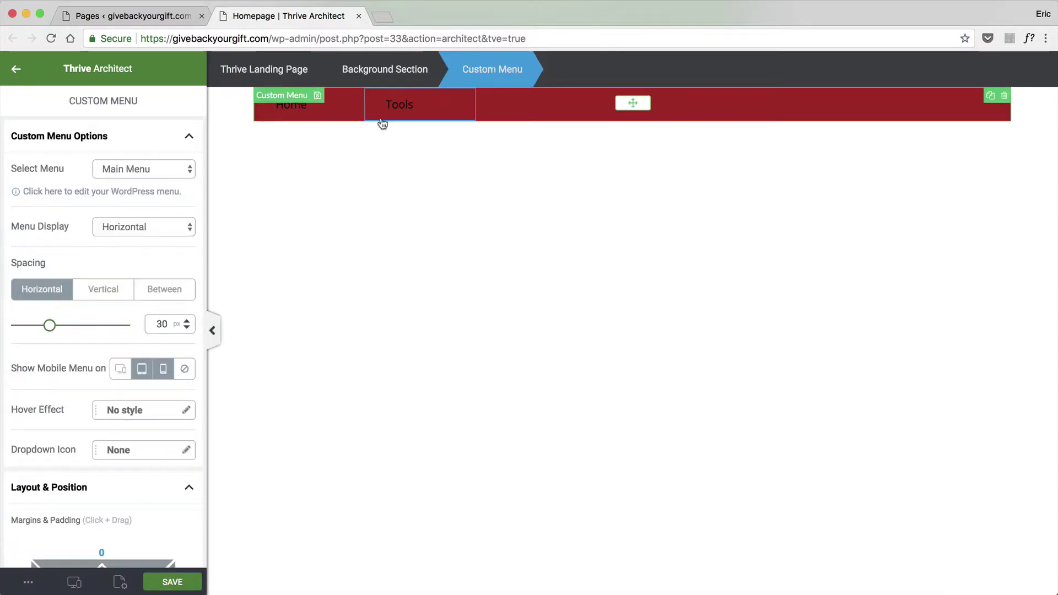
{"action": "scroll", "coordinate": [77, 311], "scroll_direction": "down", "scroll_amount": 5}
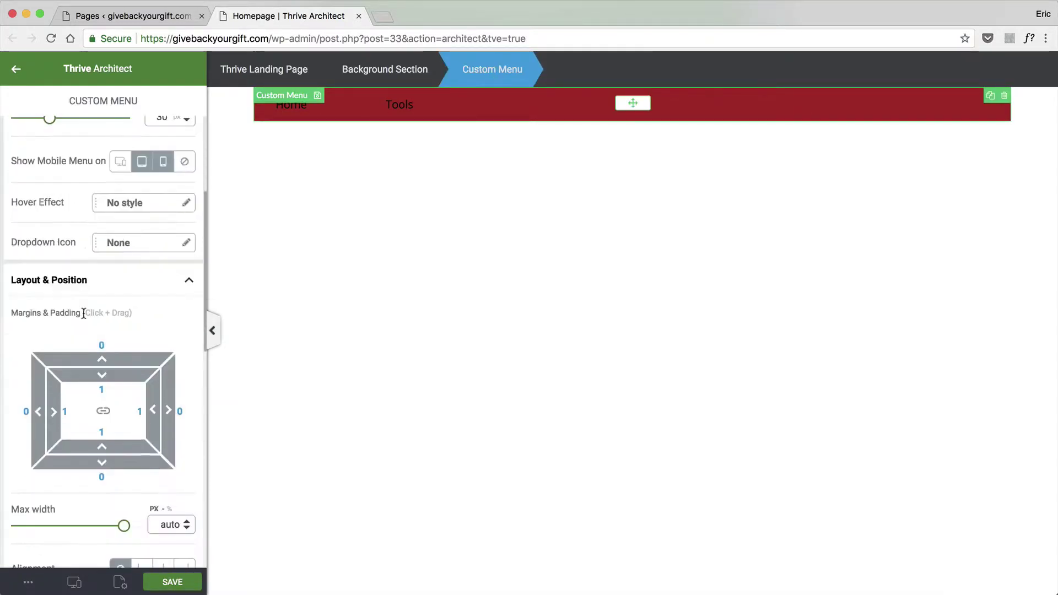
{"action": "scroll", "coordinate": [84, 313], "scroll_direction": "down", "scroll_amount": 2}
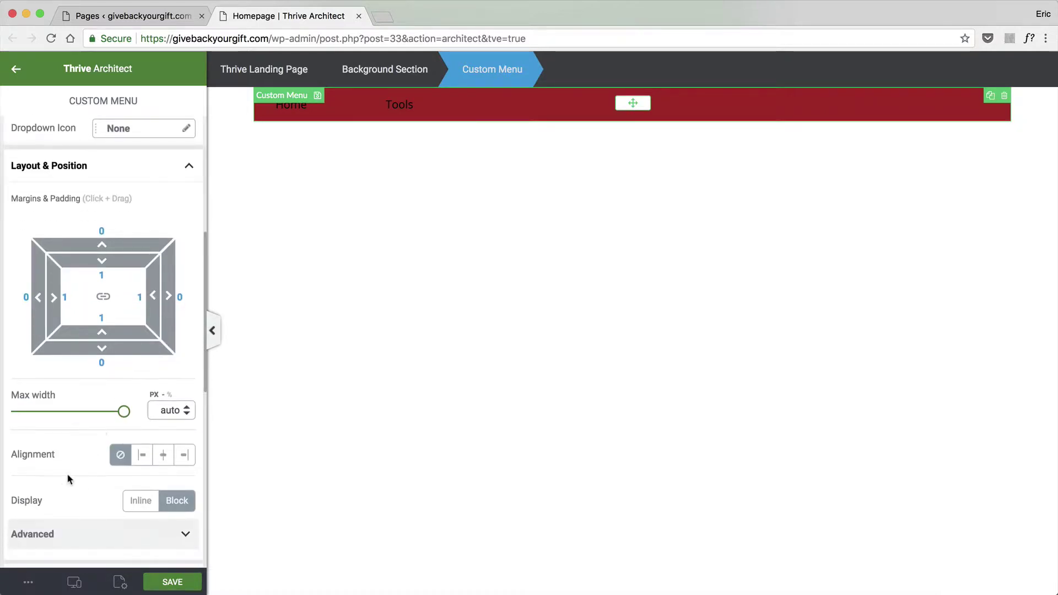
{"action": "left_click", "coordinate": [188, 455]}
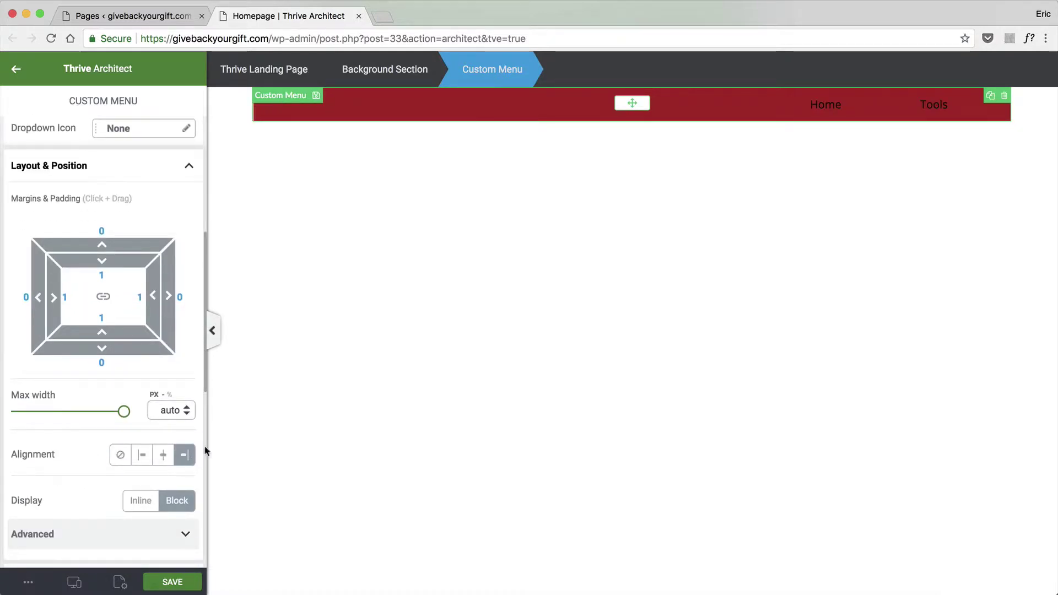
{"action": "scroll", "coordinate": [88, 297], "scroll_direction": "up", "scroll_amount": 4}
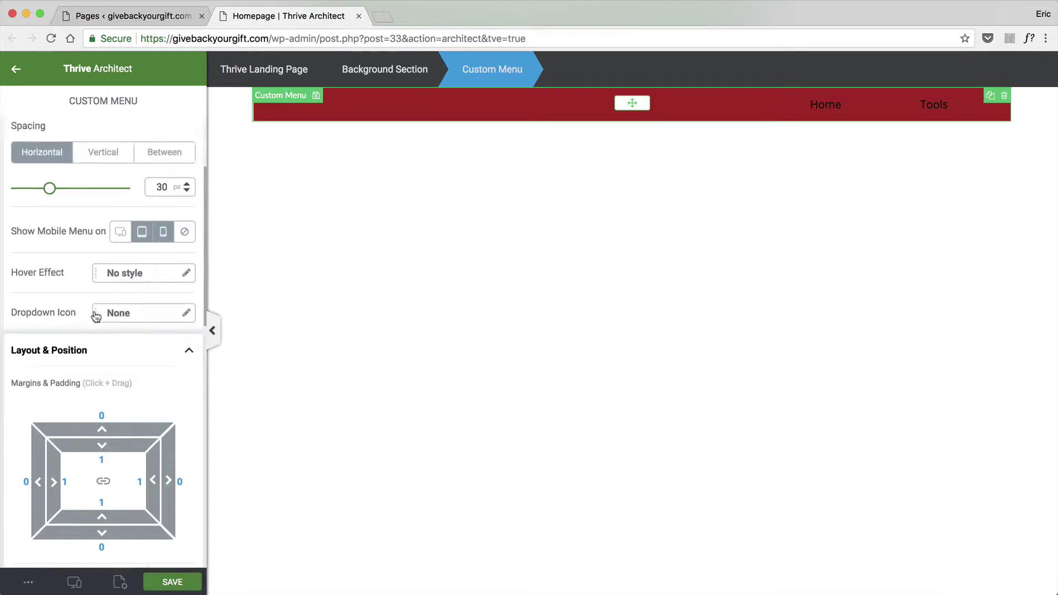
{"action": "scroll", "coordinate": [96, 316], "scroll_direction": "up", "scroll_amount": 3}
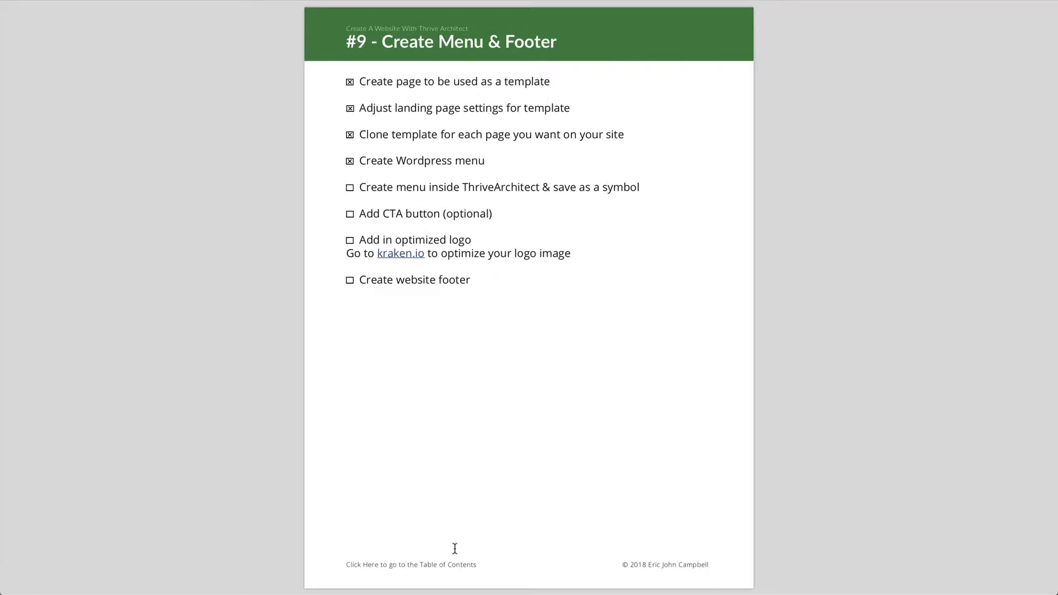
Switch to the website checklist document and copy the Off-Black color code 1B2F33 from the Design Code page
{"action": "left_click", "coordinate": [449, 565]}
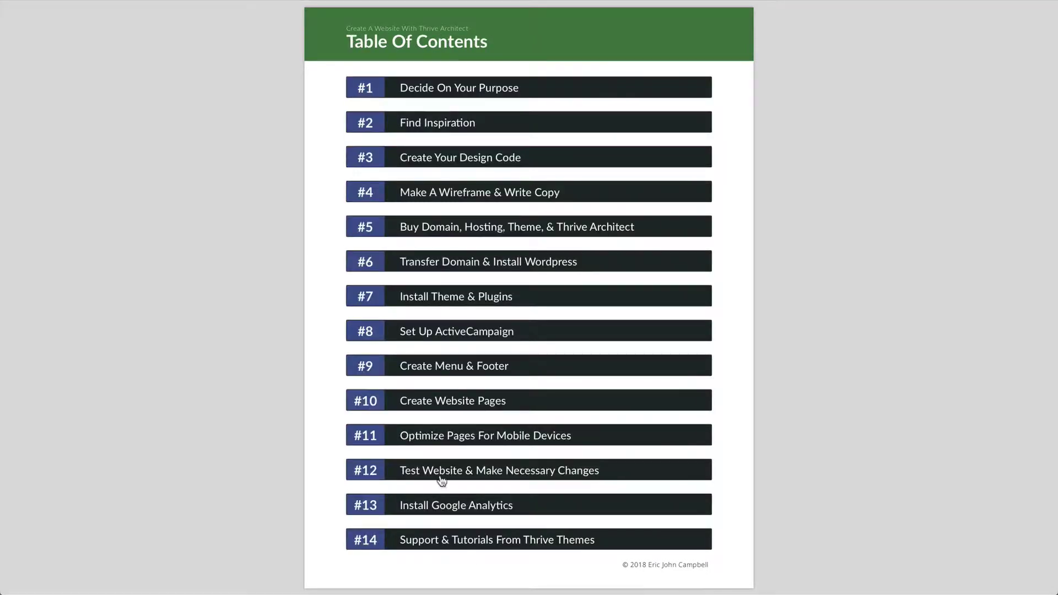
{"action": "left_click", "coordinate": [471, 167]}
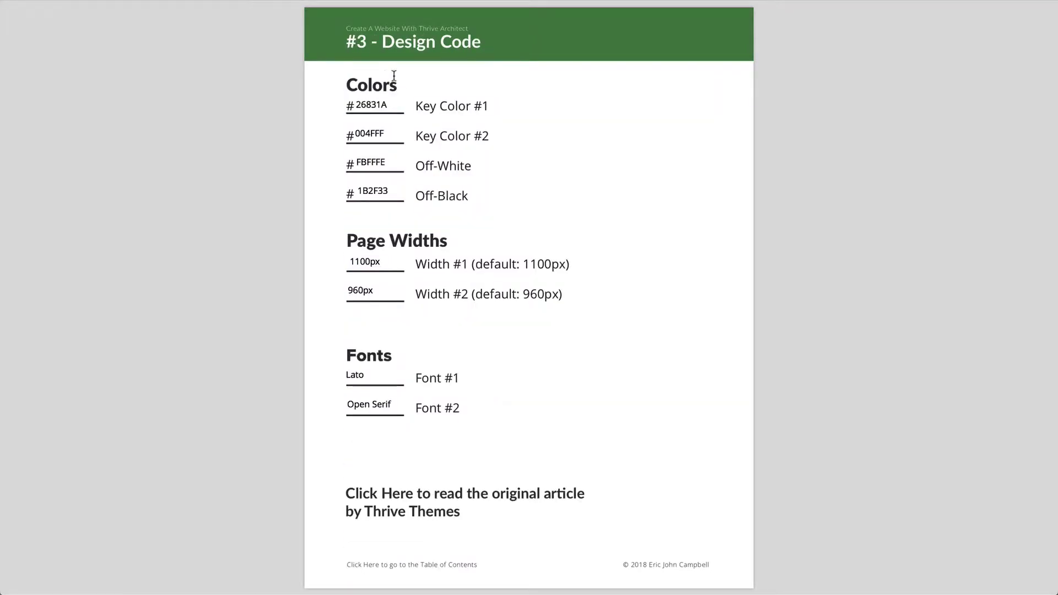
{"action": "double_click", "coordinate": [385, 188]}
{"action": "key", "text": "super+Tab"}
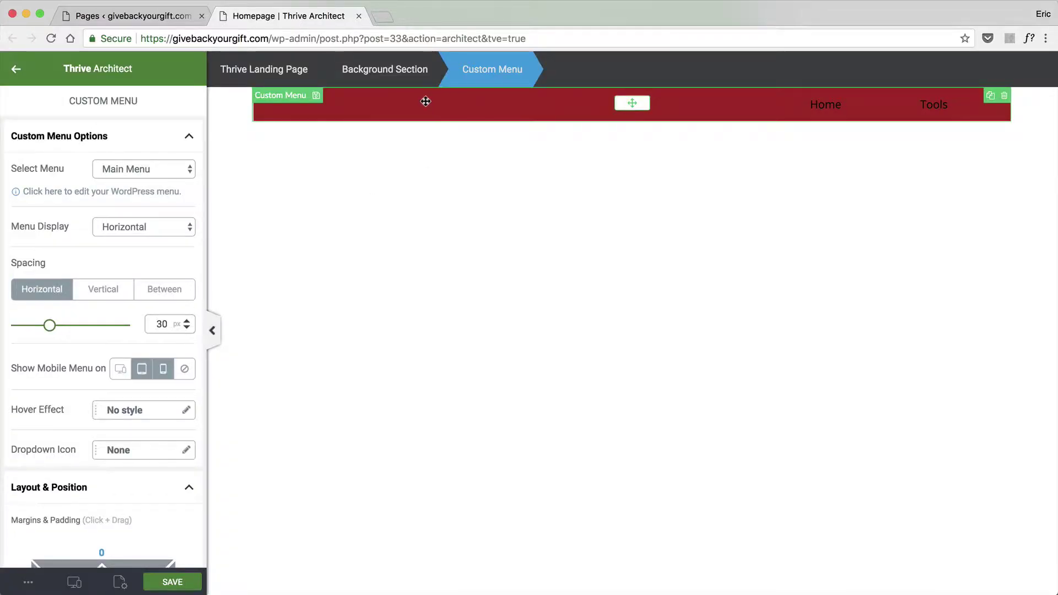
Set the background section's fill color to #1b2f33 and add that color to the favorites
{"action": "left_click", "coordinate": [403, 82]}
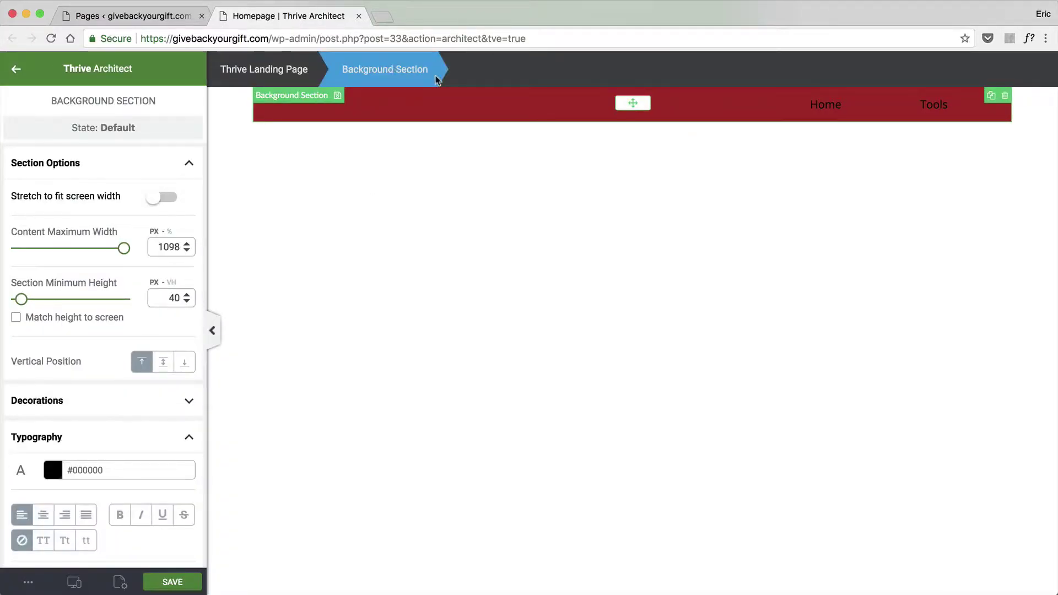
{"action": "scroll", "coordinate": [68, 468], "scroll_direction": "down", "scroll_amount": 10}
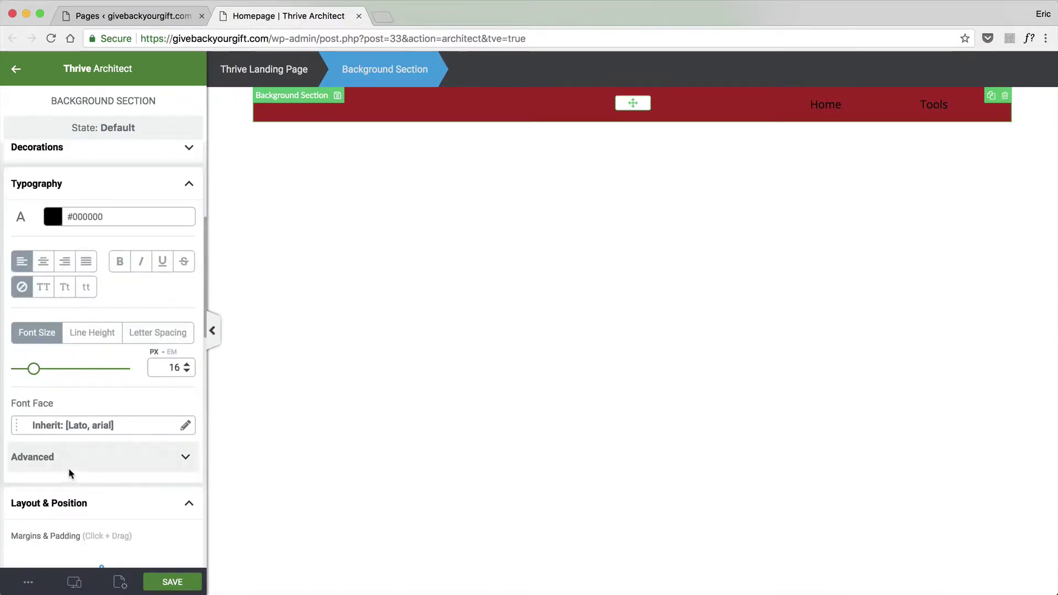
{"action": "scroll", "coordinate": [70, 469], "scroll_direction": "down", "scroll_amount": 5}
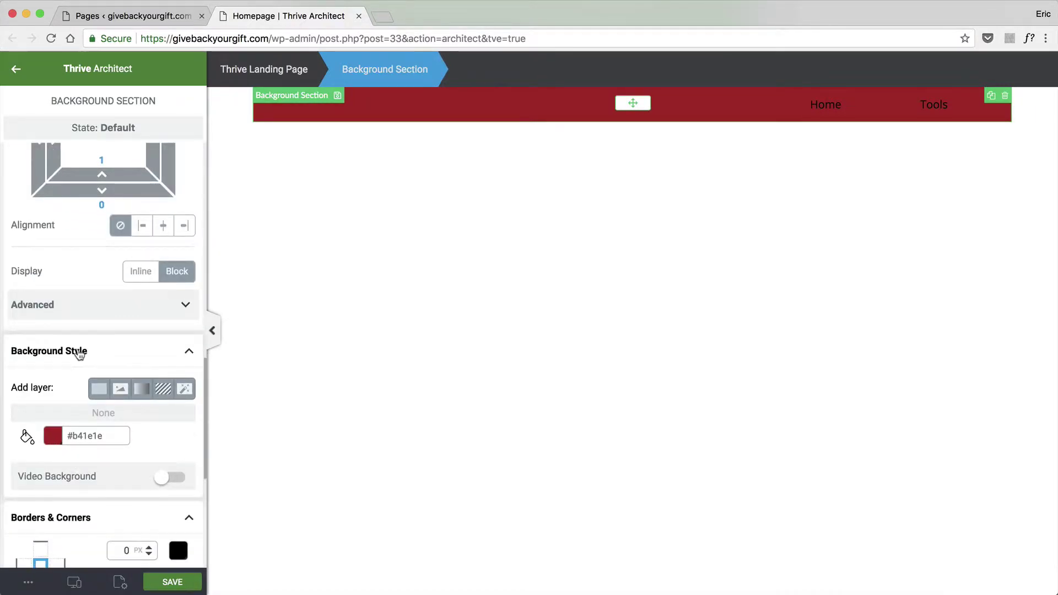
{"action": "left_click", "coordinate": [53, 436]}
{"action": "left_click", "coordinate": [65, 446]}
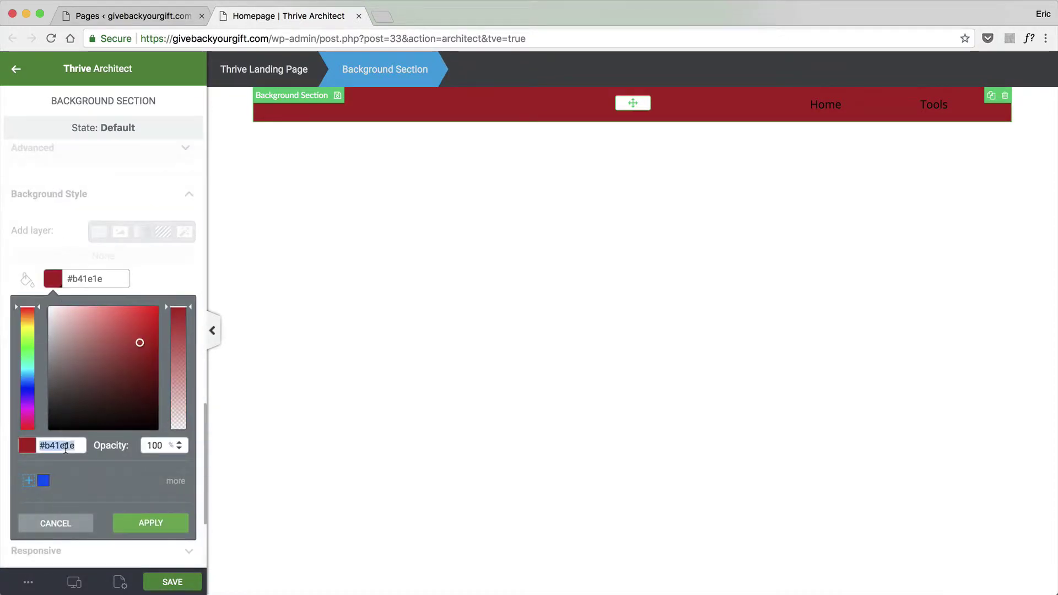
{"action": "type", "text": "#1b2f33"}
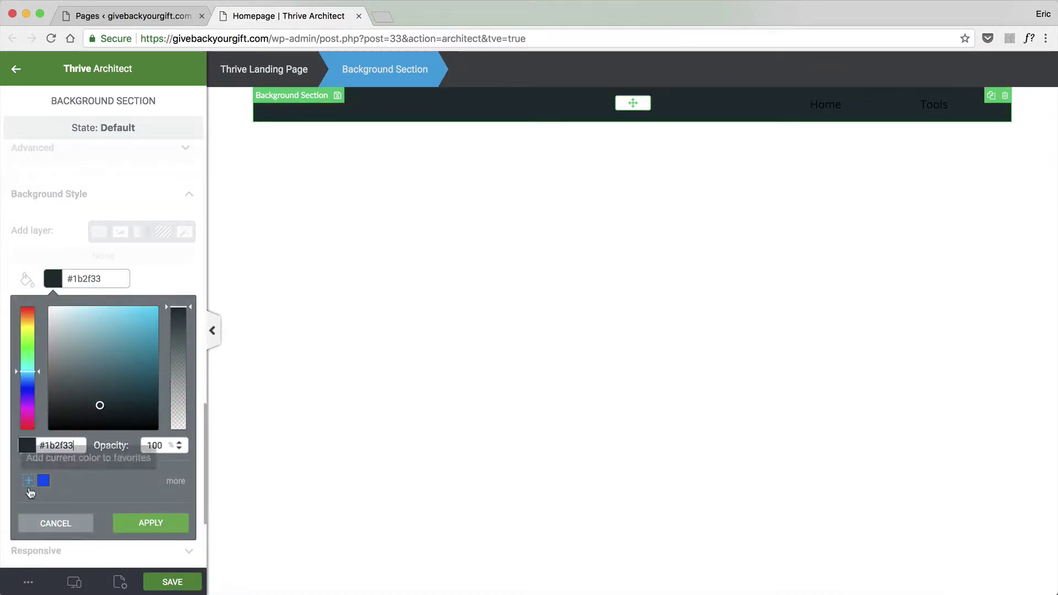
{"action": "left_click", "coordinate": [29, 483]}
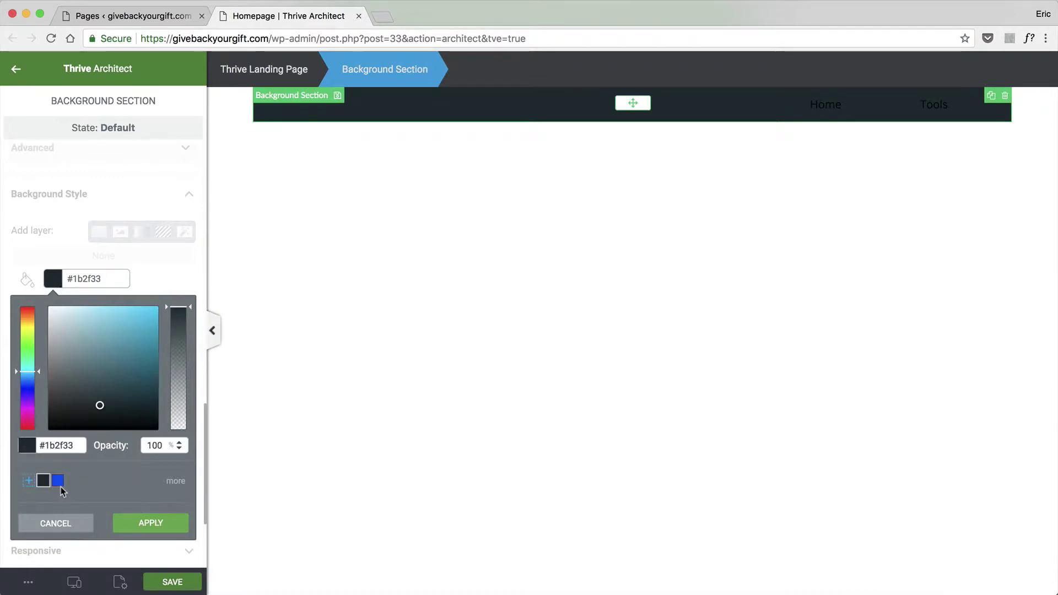
{"action": "left_click", "coordinate": [134, 521]}
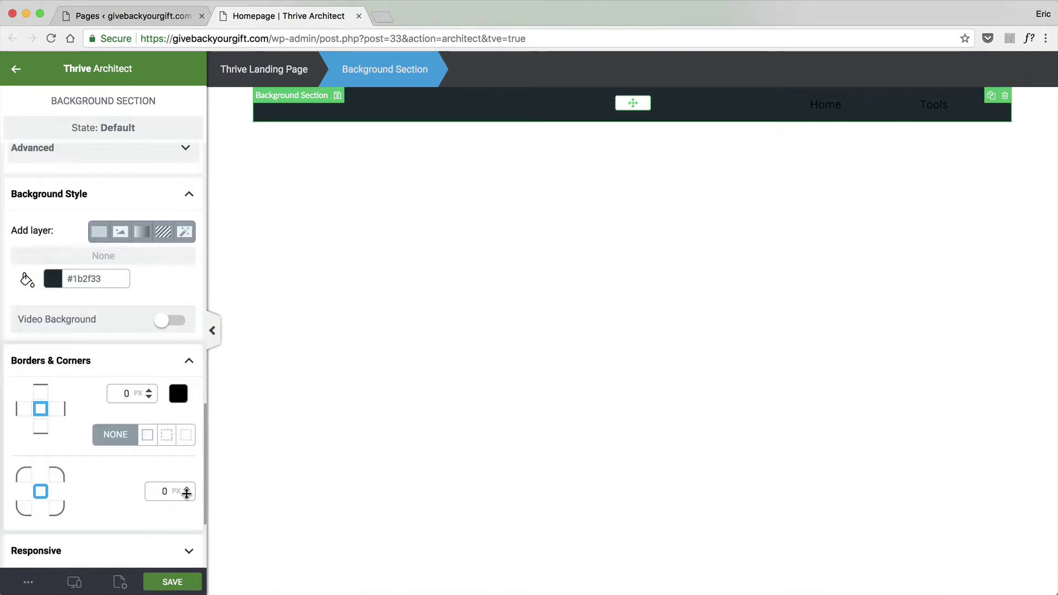
Select the Home menu item and copy the Off-White color code FBFFFE from the checklist document's Design Code page
{"action": "left_click", "coordinate": [823, 116]}
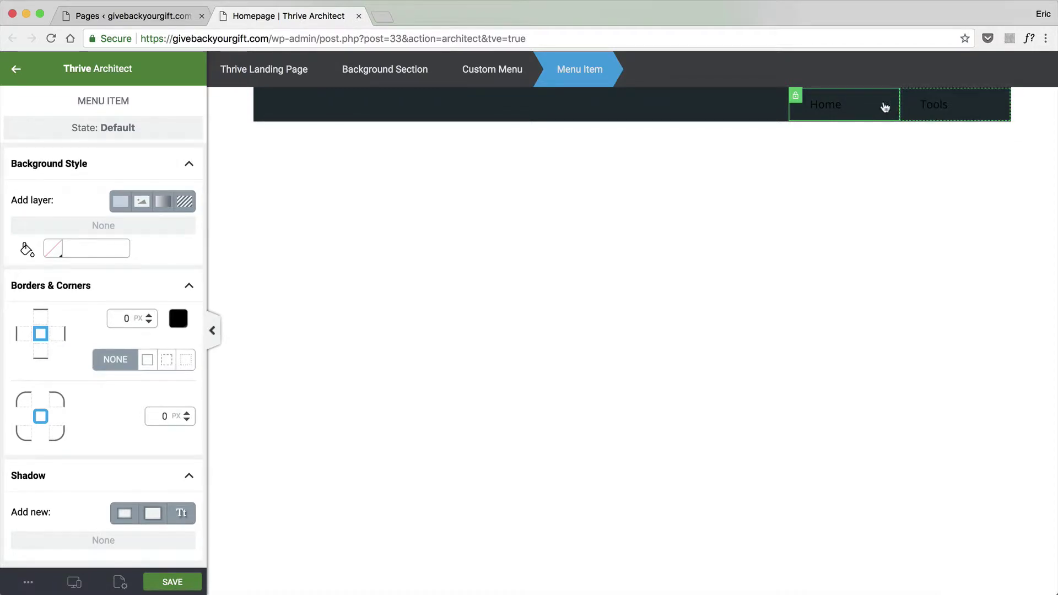
{"action": "scroll", "coordinate": [102, 306], "scroll_direction": "up", "scroll_amount": 10}
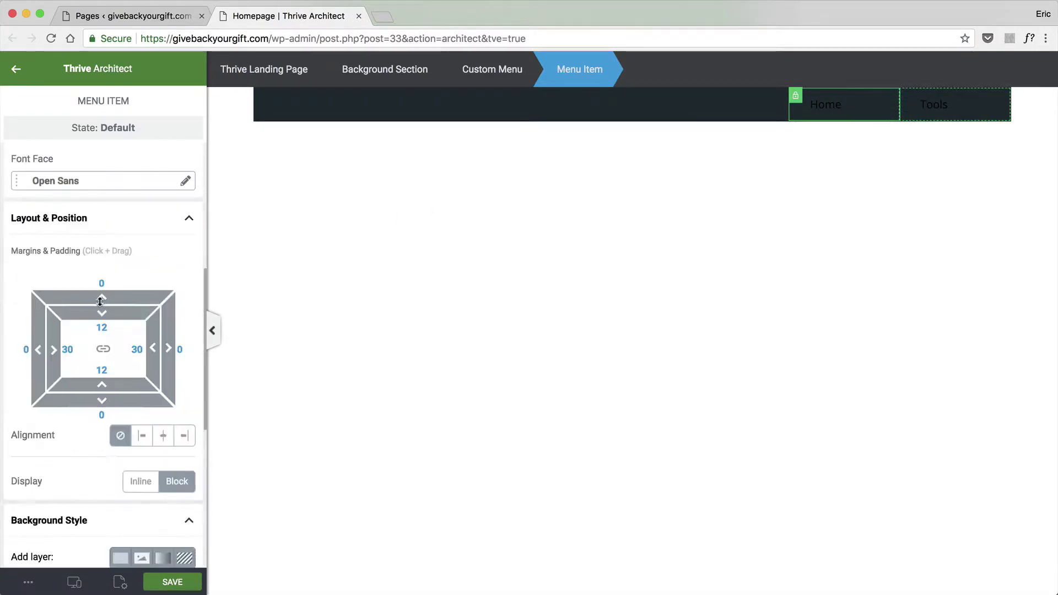
{"action": "scroll", "coordinate": [94, 298], "scroll_direction": "up", "scroll_amount": 2}
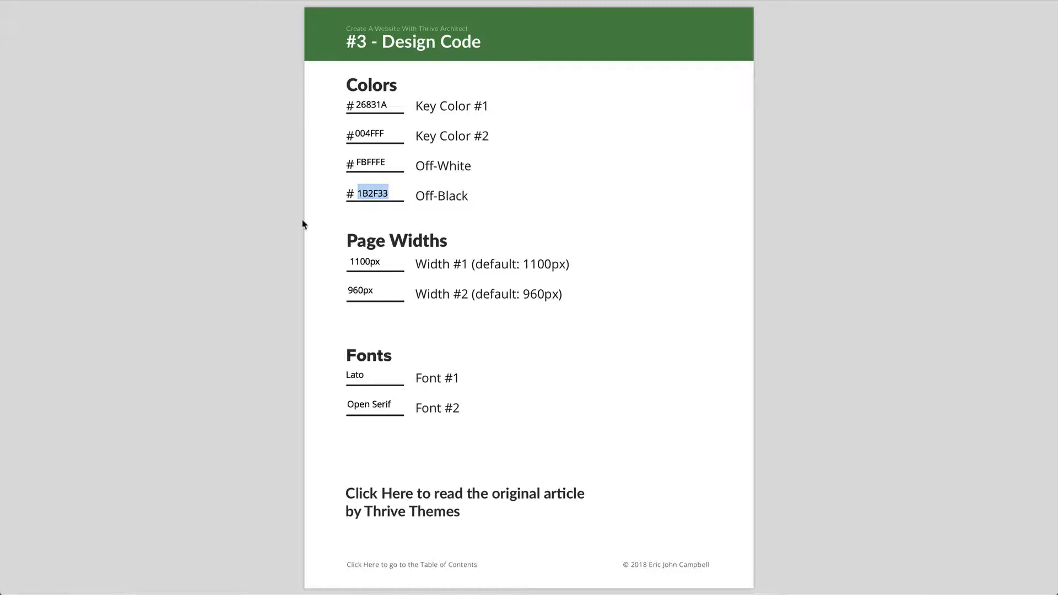
{"action": "double_click", "coordinate": [390, 165]}
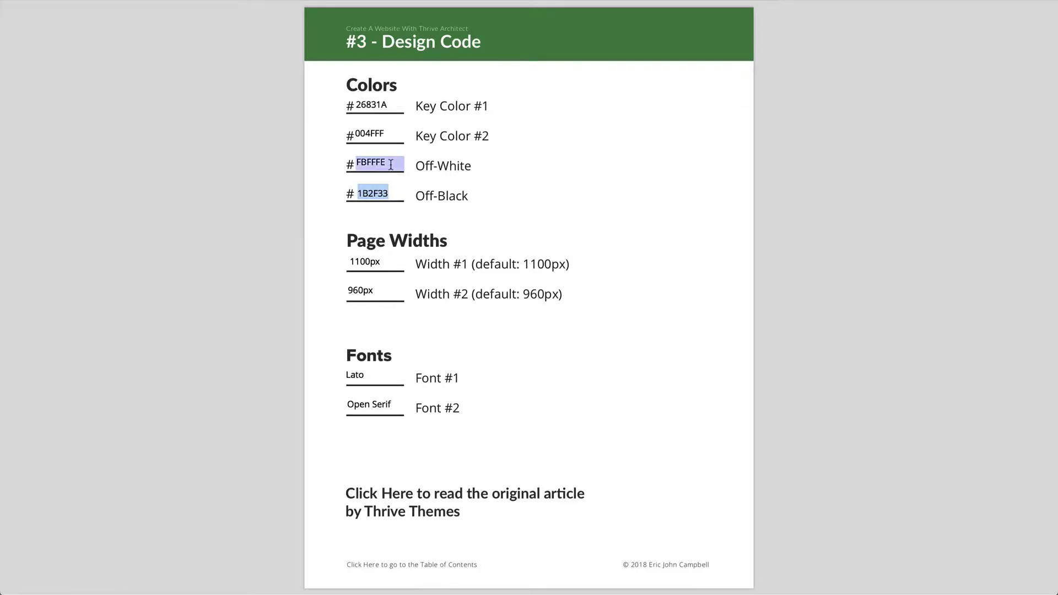
{"action": "key", "text": "super+Tab"}
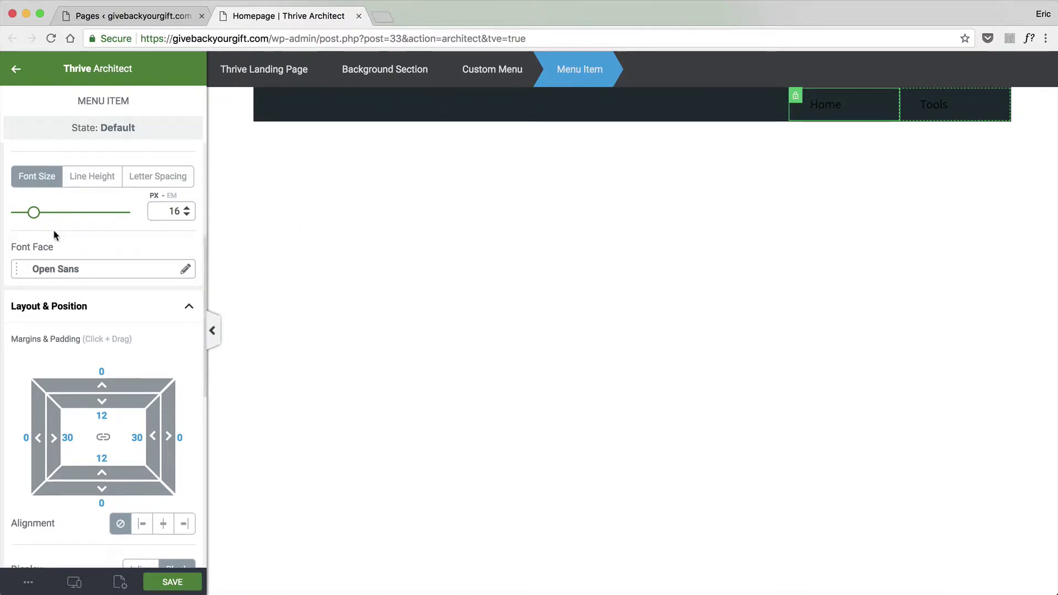
Set the top-level menu items' text color to #fbfffe with group styling active, and add that color to the favorites
{"action": "scroll", "coordinate": [55, 236], "scroll_direction": "up", "scroll_amount": 5}
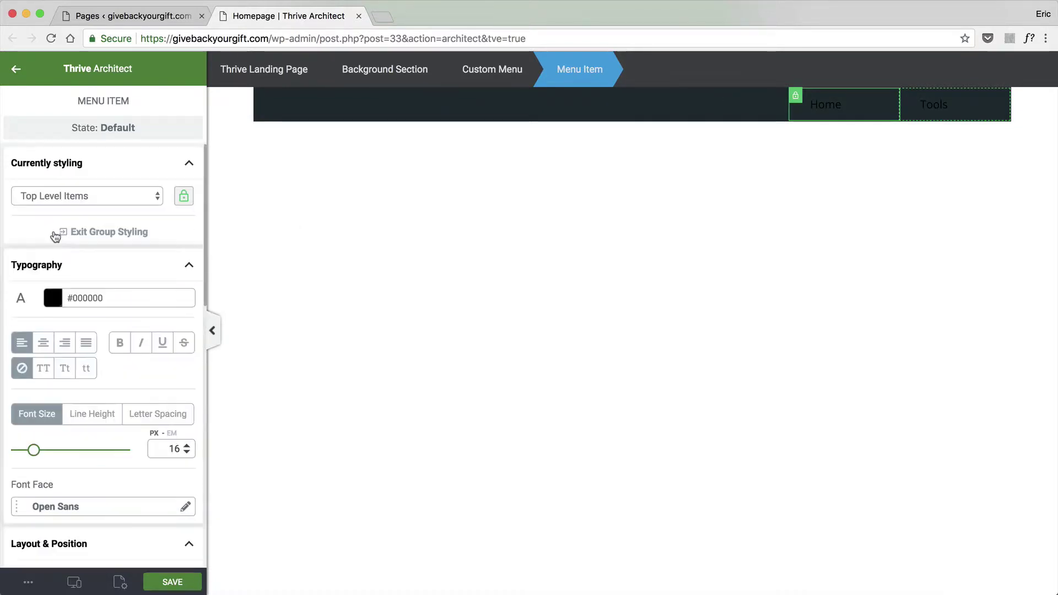
{"action": "left_click", "coordinate": [183, 200]}
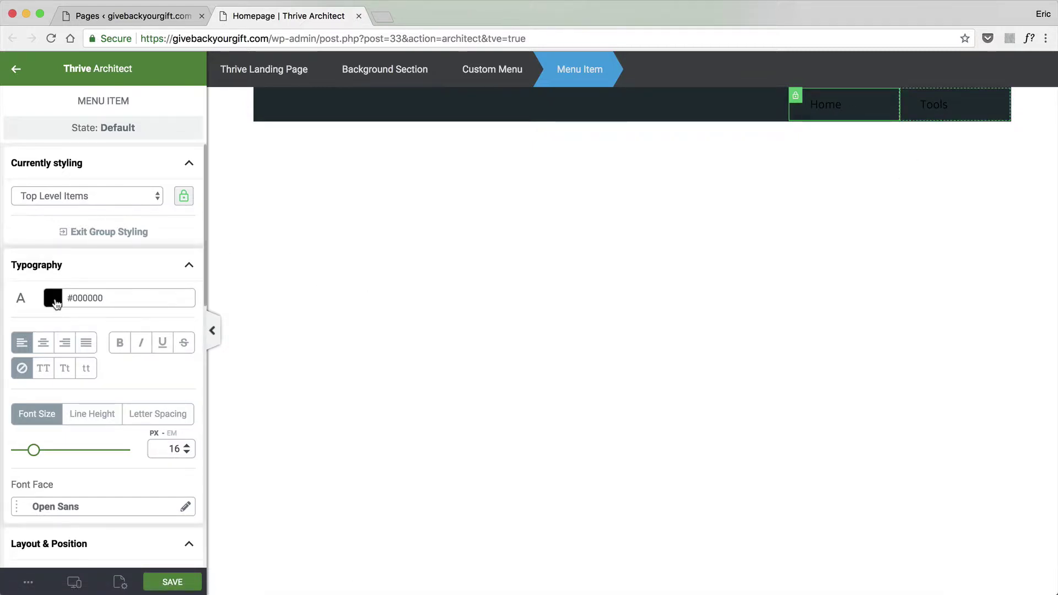
{"action": "left_click", "coordinate": [53, 300]}
{"action": "left_click", "coordinate": [47, 449]}
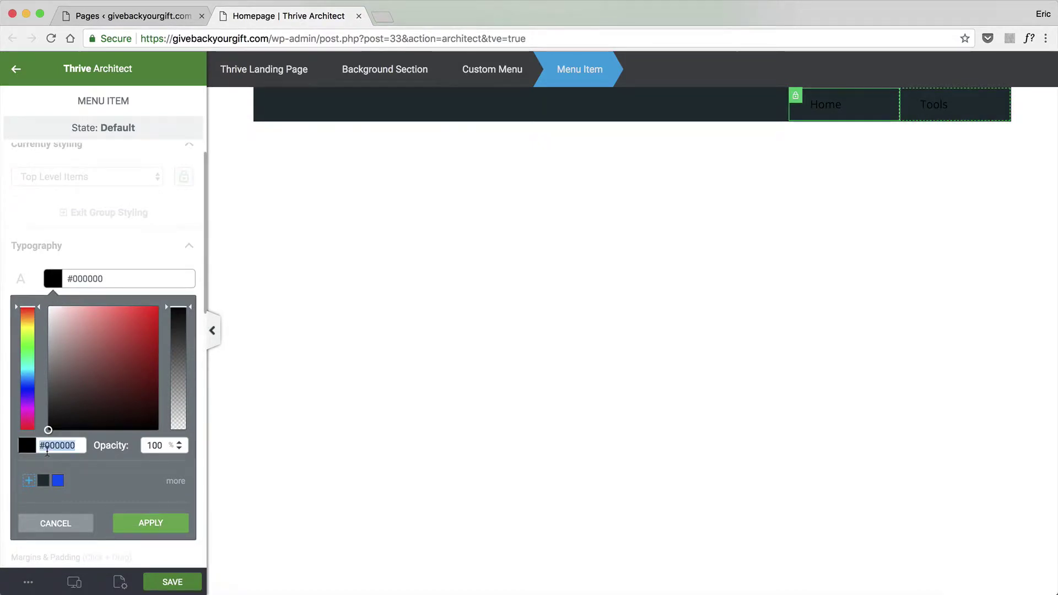
{"action": "type", "text": "#fbfffe"}
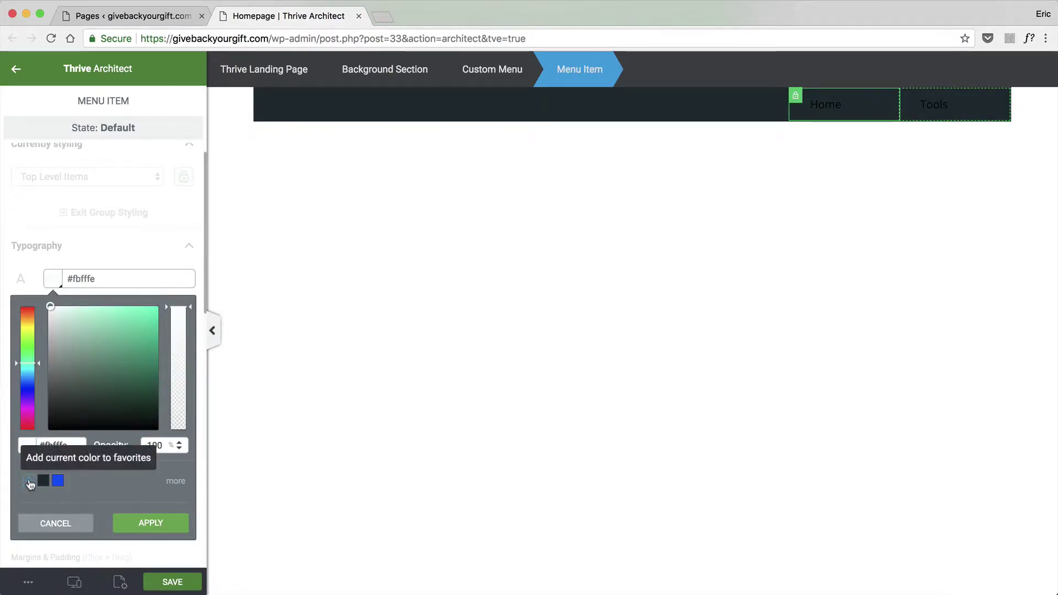
{"action": "left_click", "coordinate": [147, 523]}
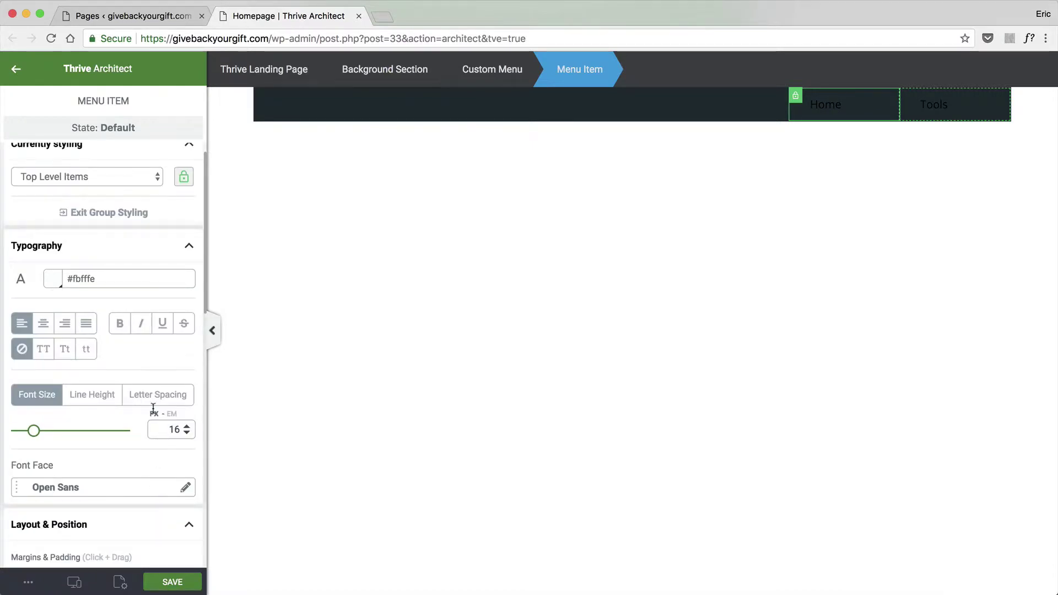
{"action": "left_click", "coordinate": [767, 273]}
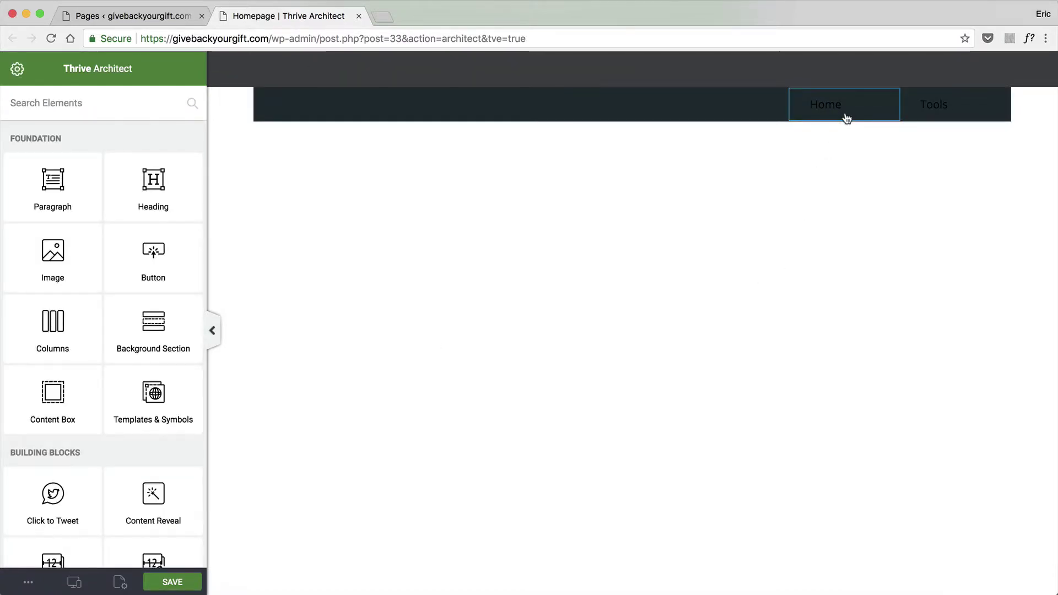
Examine the custom menu's settings and the Tools menu item's typography settings to check the text color
{"action": "left_click", "coordinate": [845, 113]}
{"action": "left_click", "coordinate": [516, 78]}
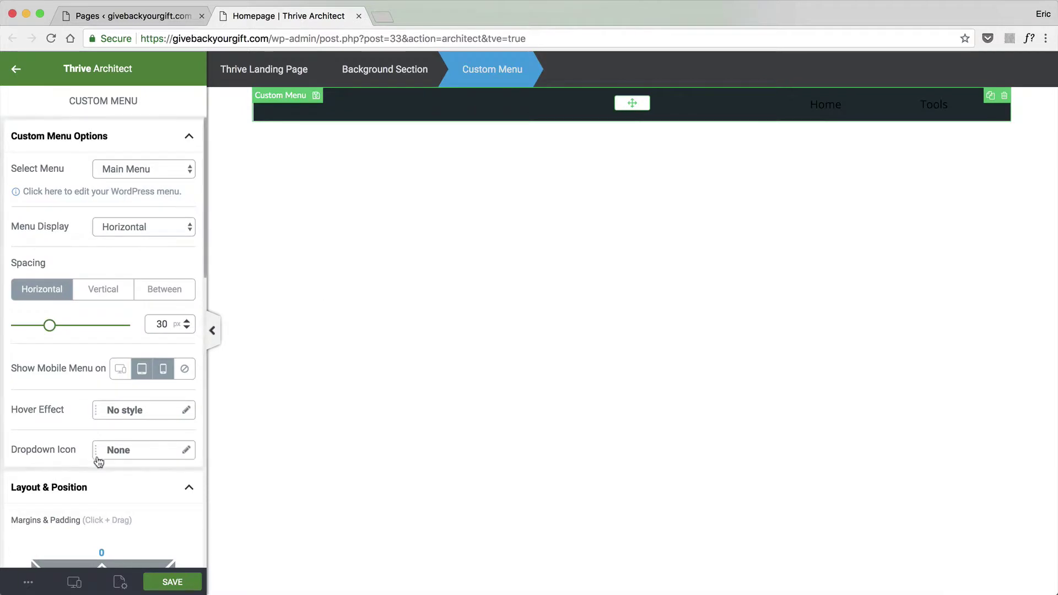
{"action": "scroll", "coordinate": [99, 454], "scroll_direction": "down", "scroll_amount": 4}
{"action": "scroll", "coordinate": [99, 455], "scroll_direction": "down", "scroll_amount": 10}
{"action": "scroll", "coordinate": [101, 455], "scroll_direction": "up", "scroll_amount": 12}
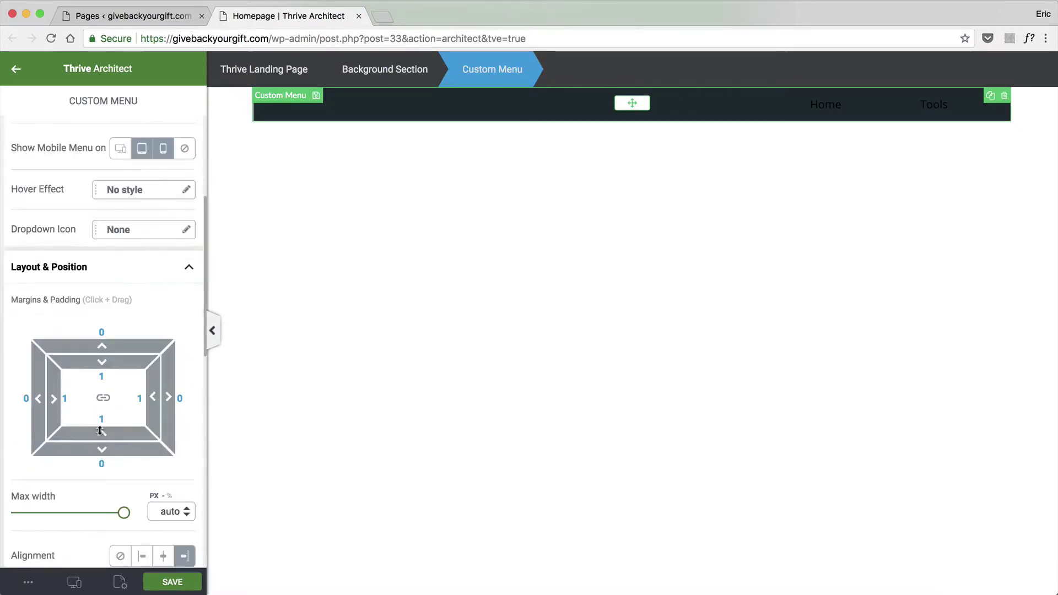
{"action": "scroll", "coordinate": [78, 407], "scroll_direction": "down", "scroll_amount": 2}
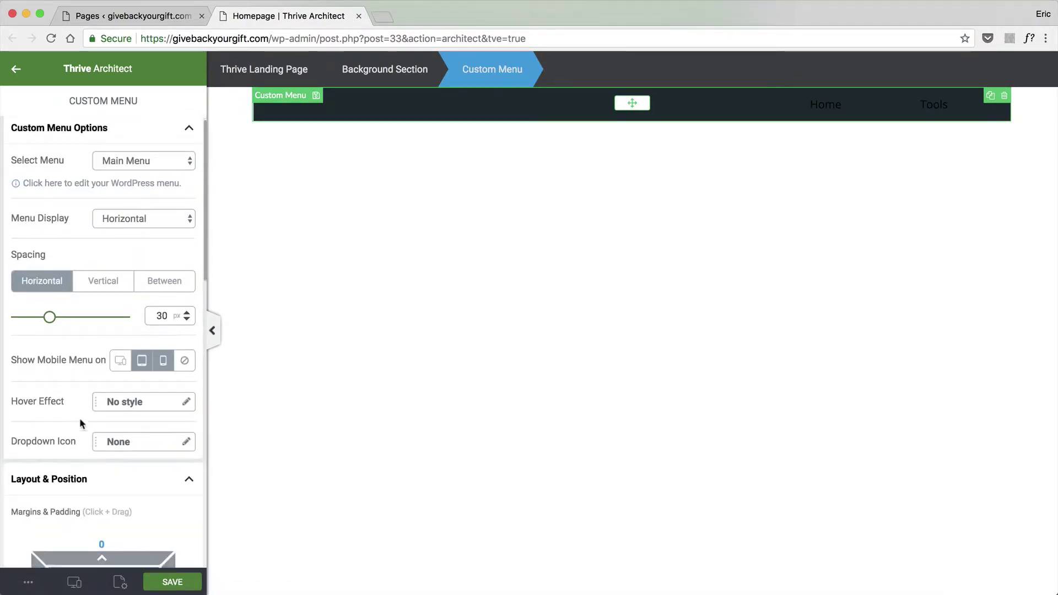
{"action": "scroll", "coordinate": [82, 425], "scroll_direction": "down", "scroll_amount": 15}
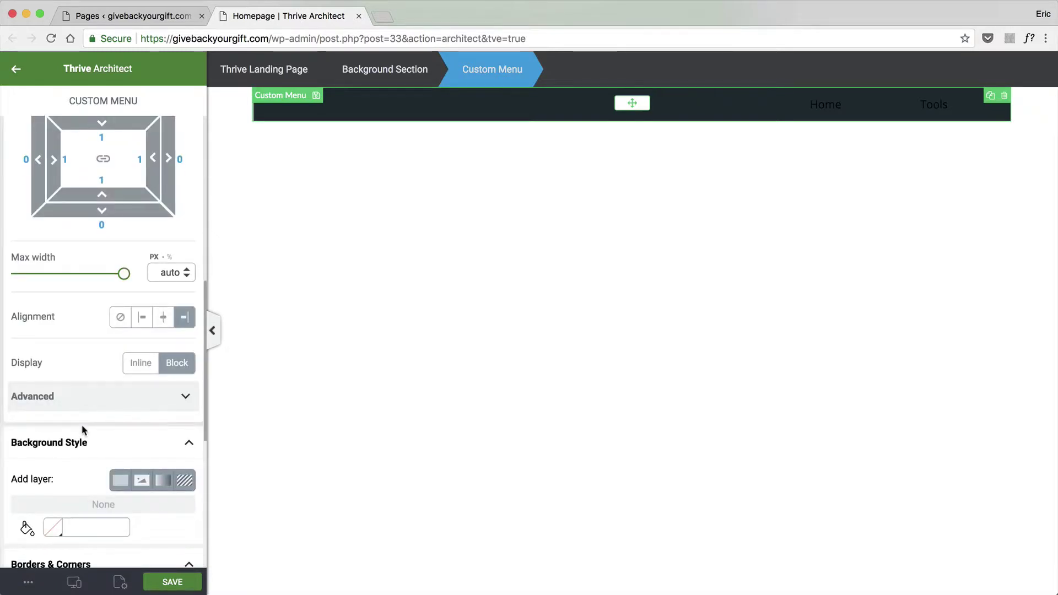
{"action": "left_click", "coordinate": [944, 105]}
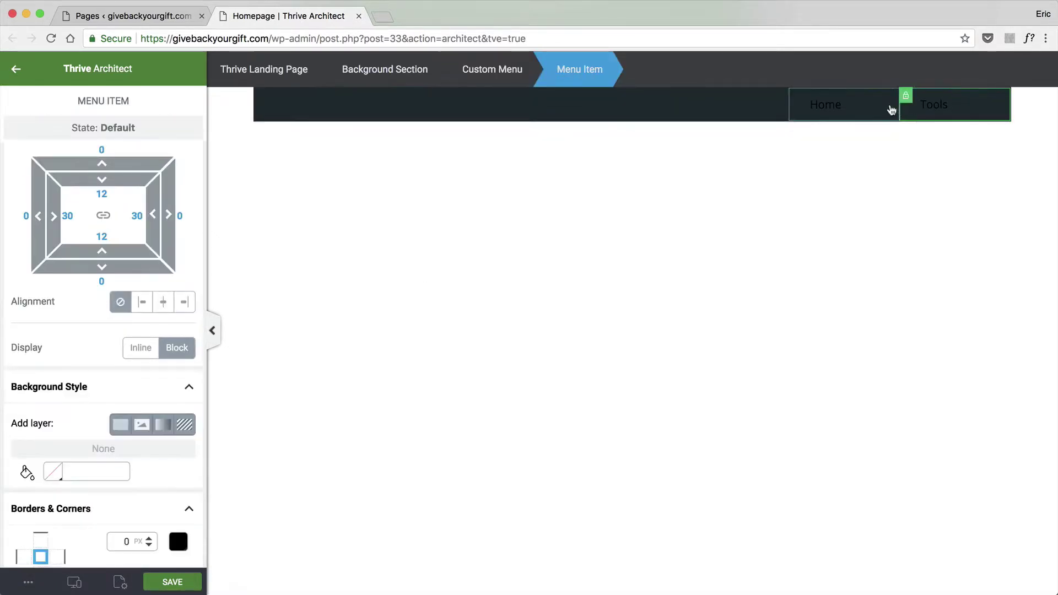
{"action": "scroll", "coordinate": [116, 275], "scroll_direction": "up", "scroll_amount": 10}
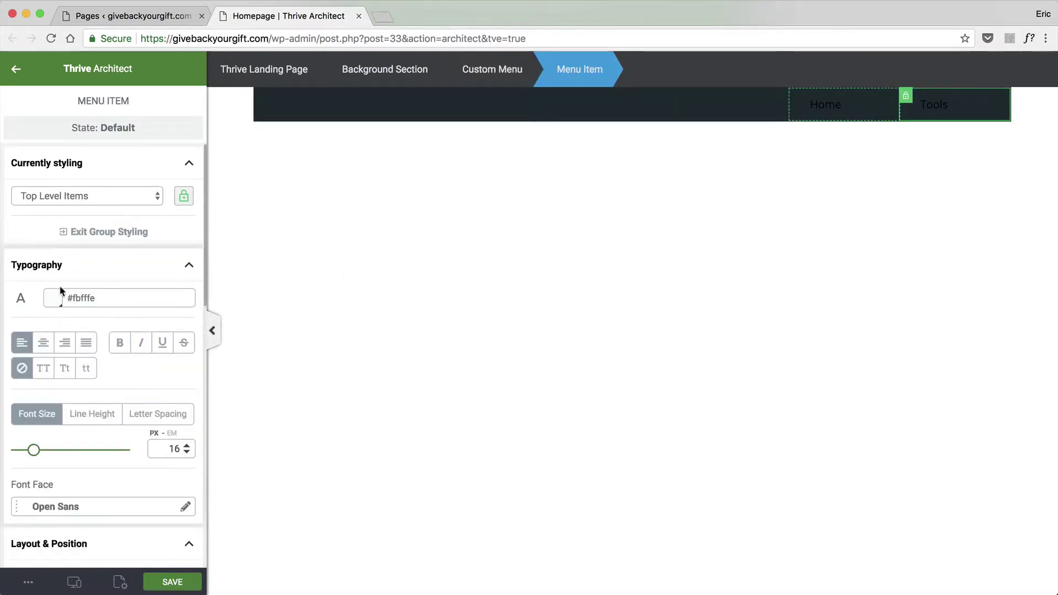
Save the homepage, preview it in a new browser tab and close the preview
{"action": "left_click", "coordinate": [168, 582]}
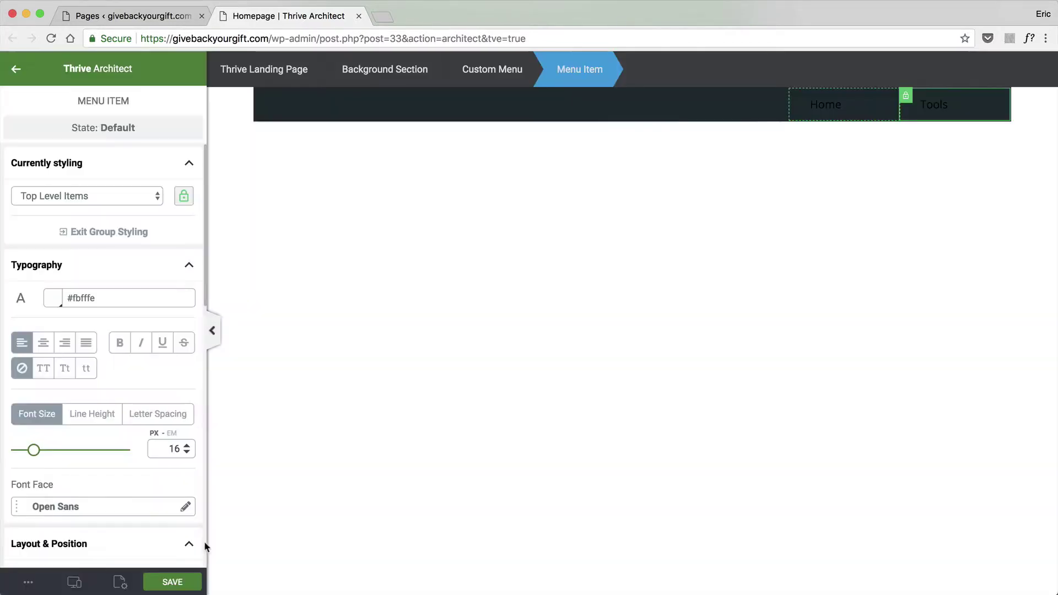
{"action": "left_click", "coordinate": [28, 582]}
{"action": "left_click", "coordinate": [55, 444]}
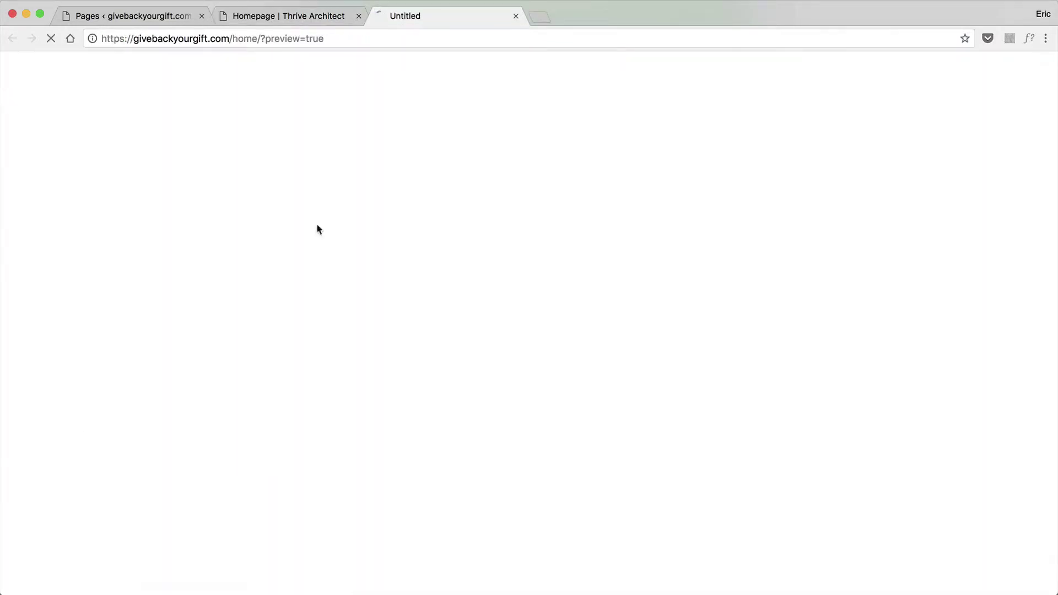
{"action": "left_click", "coordinate": [516, 16]}
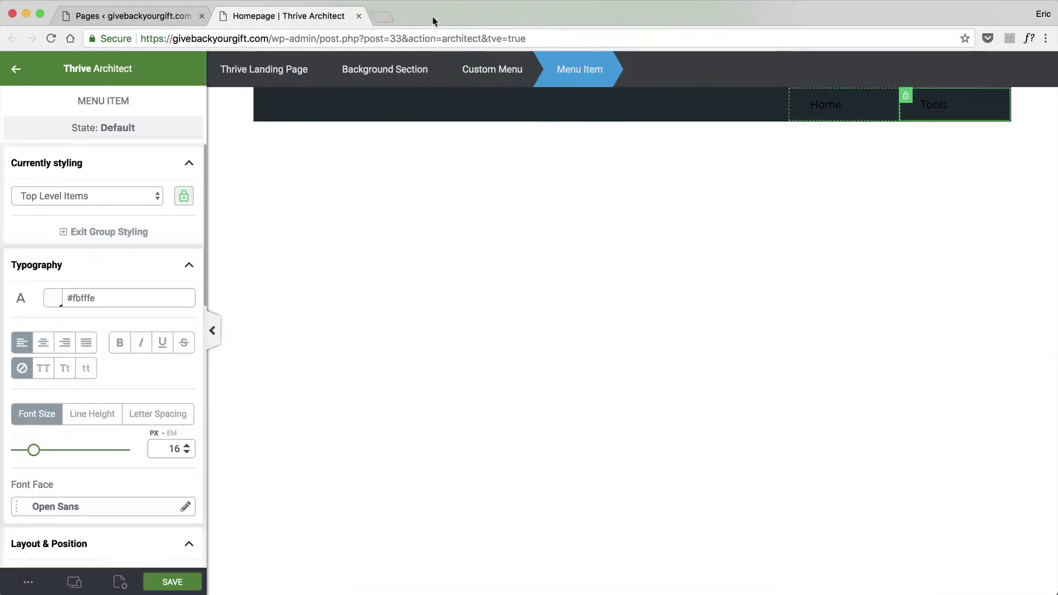
Exit Thrive Architect and reopen the homepage in the editor
{"action": "left_click", "coordinate": [31, 583]}
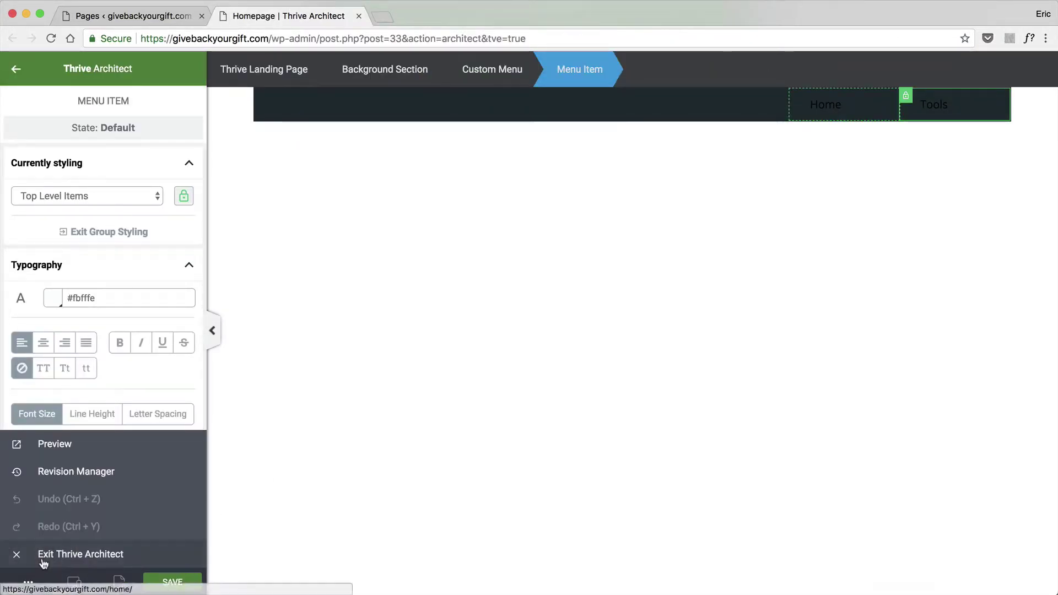
{"action": "left_click", "coordinate": [46, 555]}
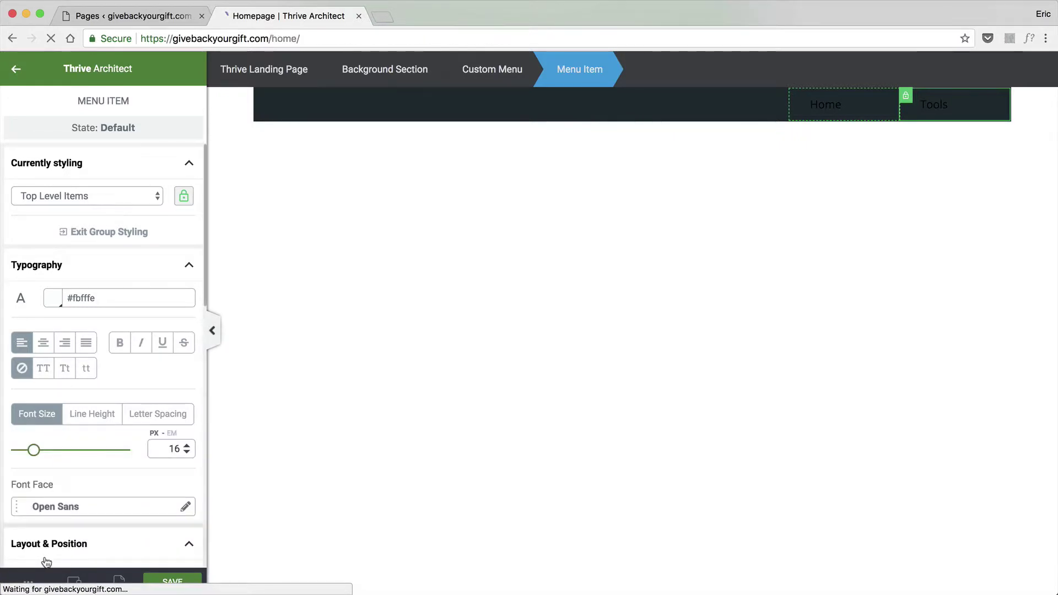
{"action": "left_click", "coordinate": [477, 62]}
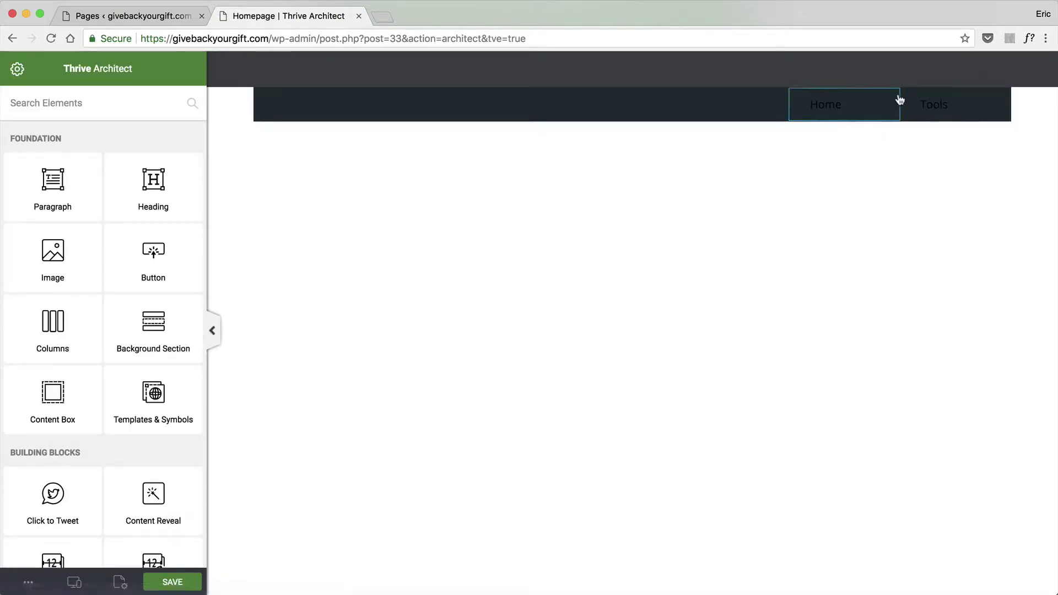
Set the text color of the top-level menu items to the off-white favorite #fbfffe
{"action": "left_click", "coordinate": [888, 101]}
{"action": "left_click", "coordinate": [58, 298]}
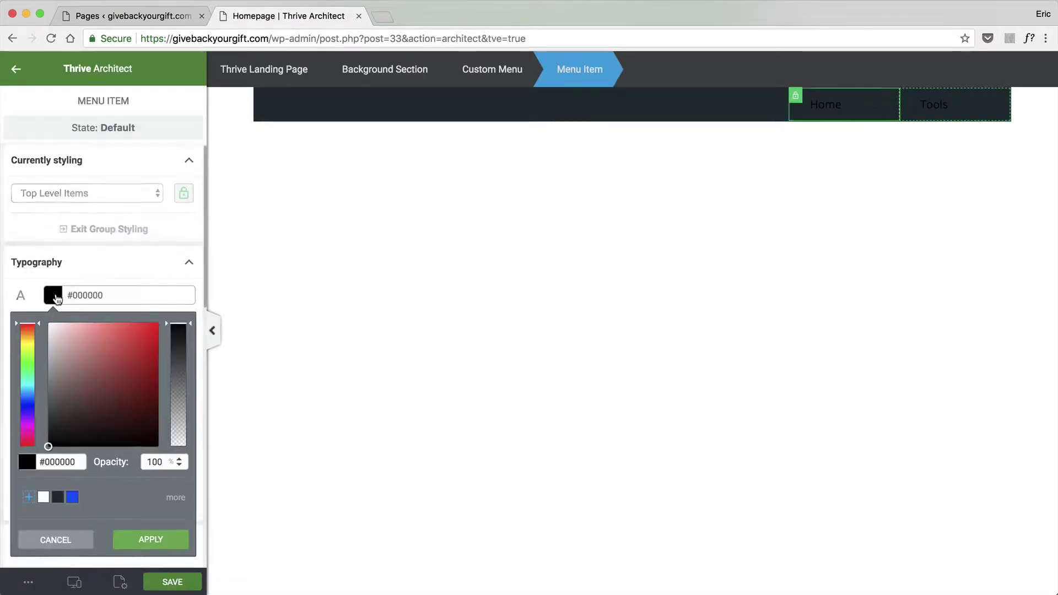
{"action": "left_click", "coordinate": [44, 480]}
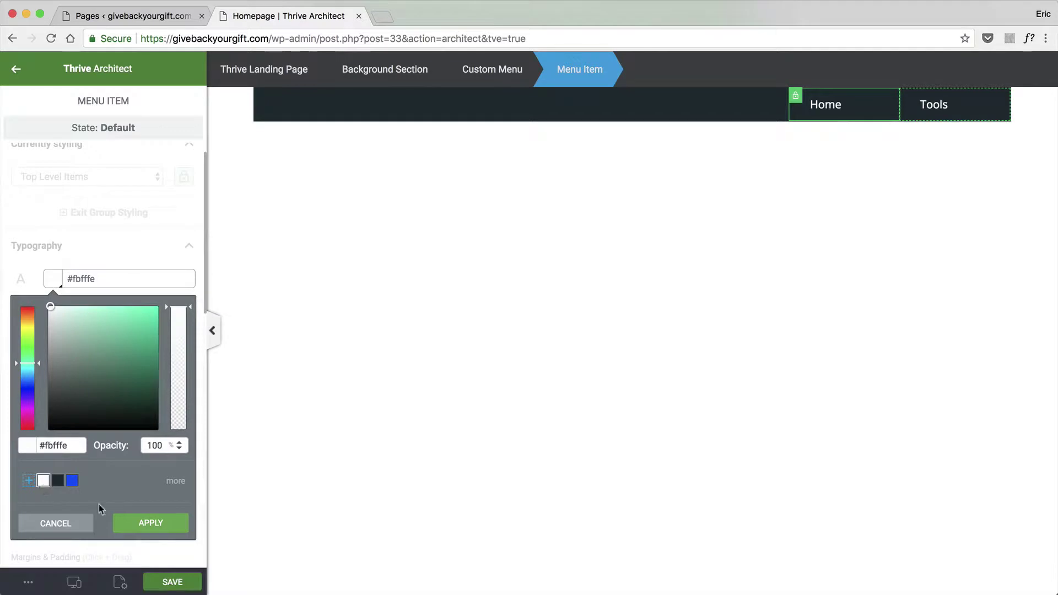
{"action": "left_click", "coordinate": [132, 525]}
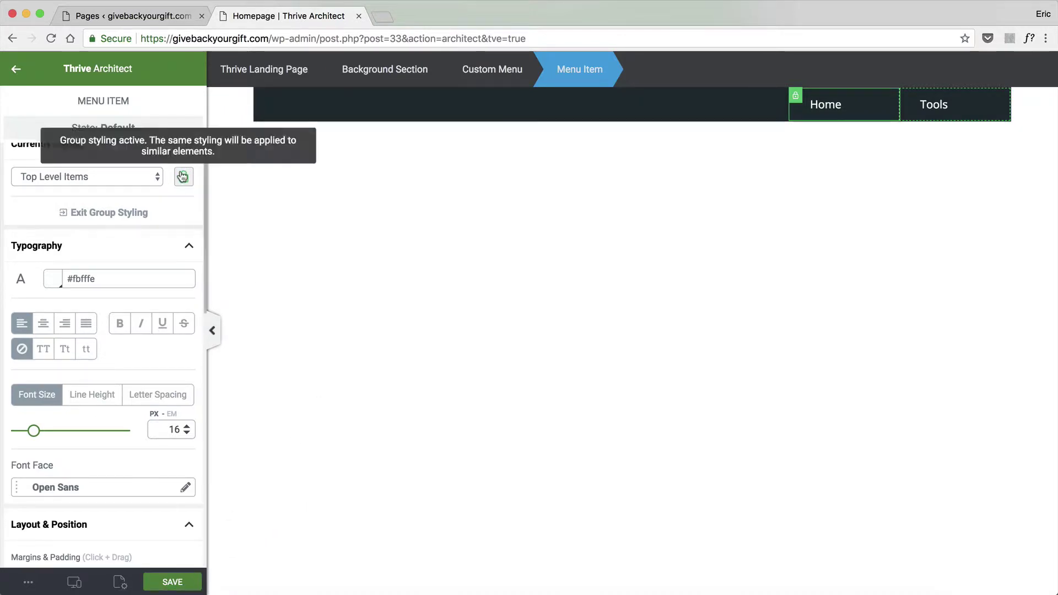
{"action": "left_click", "coordinate": [429, 315]}
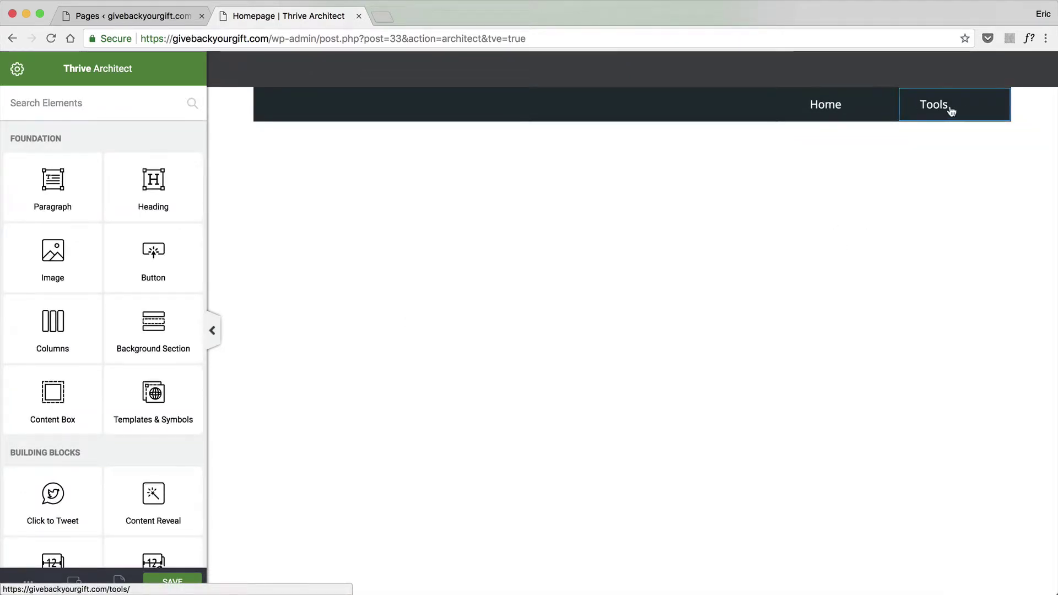
Set the custom menu's horizontal spacing to 2 px and save the page
{"action": "left_click", "coordinate": [846, 113]}
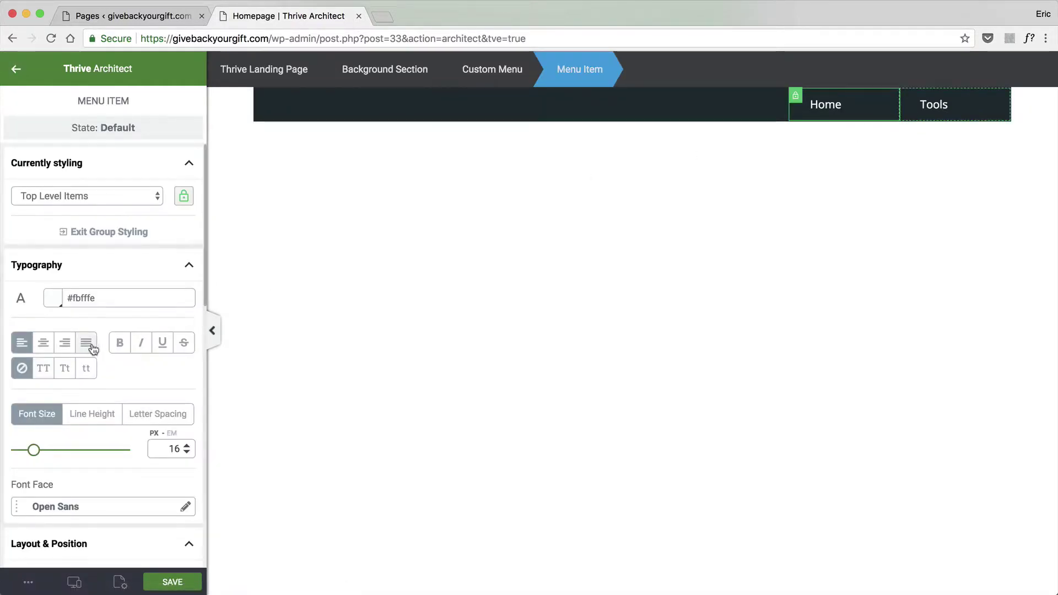
{"action": "scroll", "coordinate": [63, 378], "scroll_direction": "down", "scroll_amount": 10}
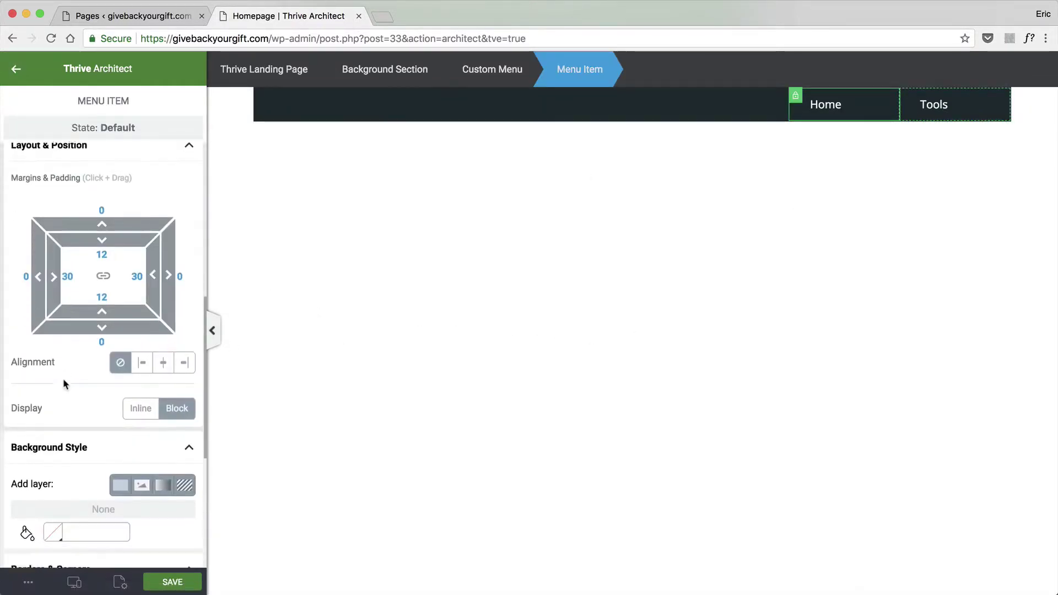
{"action": "scroll", "coordinate": [64, 378], "scroll_direction": "down", "scroll_amount": 3}
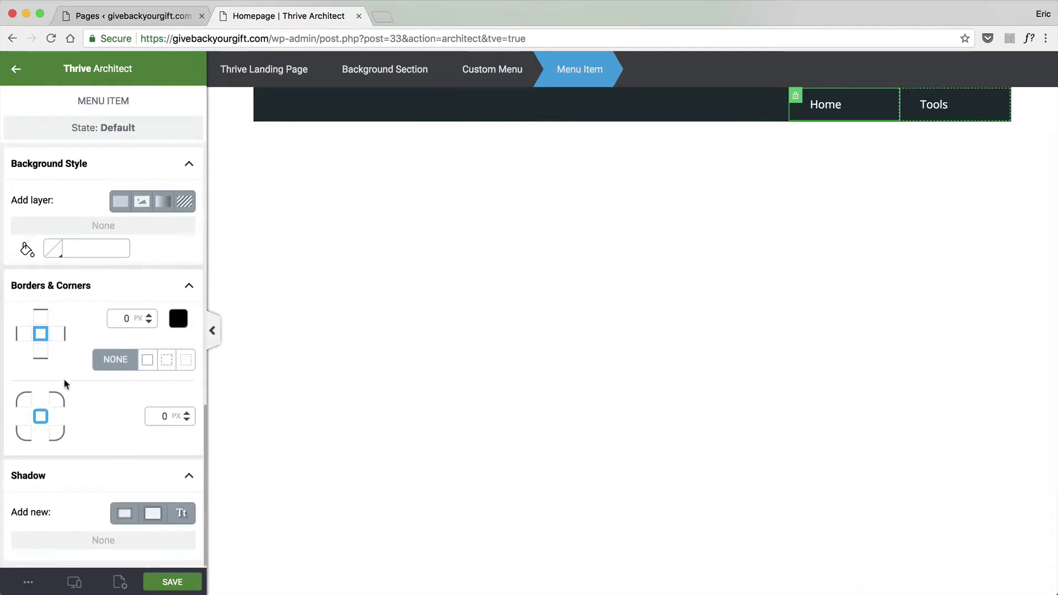
{"action": "left_click", "coordinate": [508, 71]}
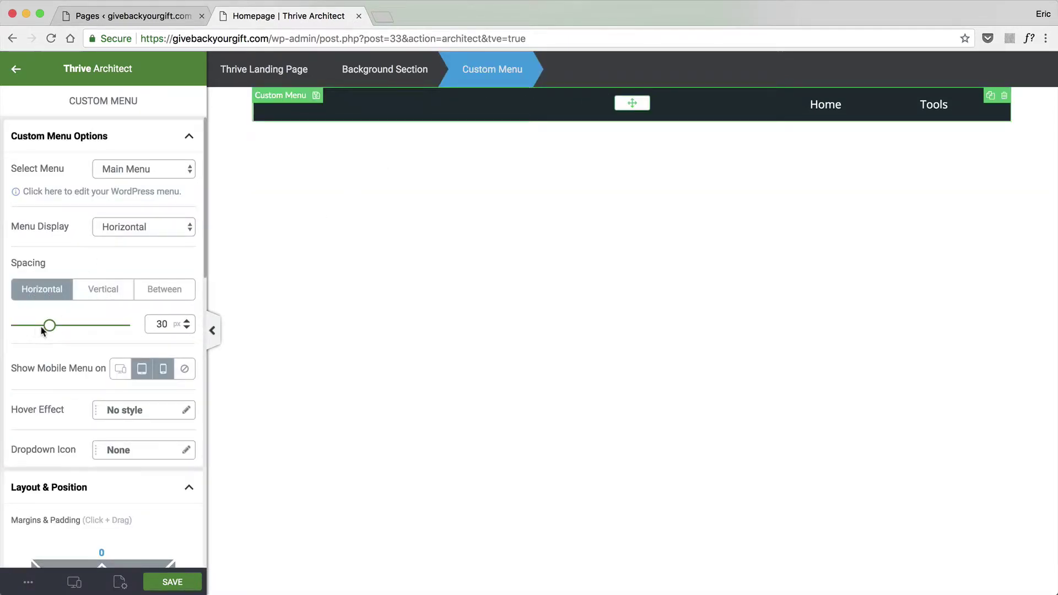
{"action": "left_click_drag", "start_coordinate": [48, 326], "coordinate": [21, 331]}
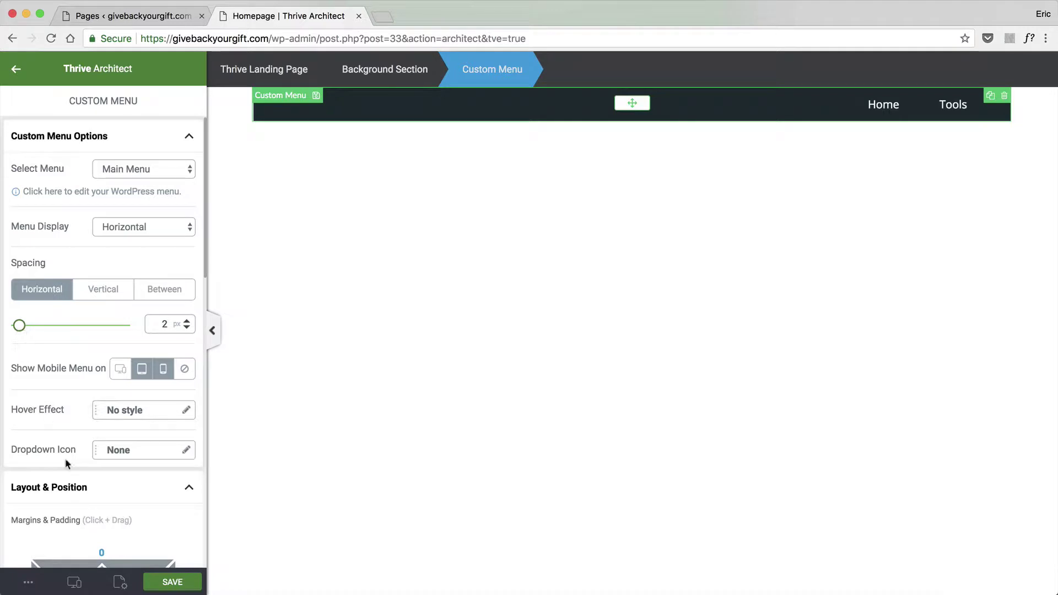
{"action": "left_click", "coordinate": [185, 585]}
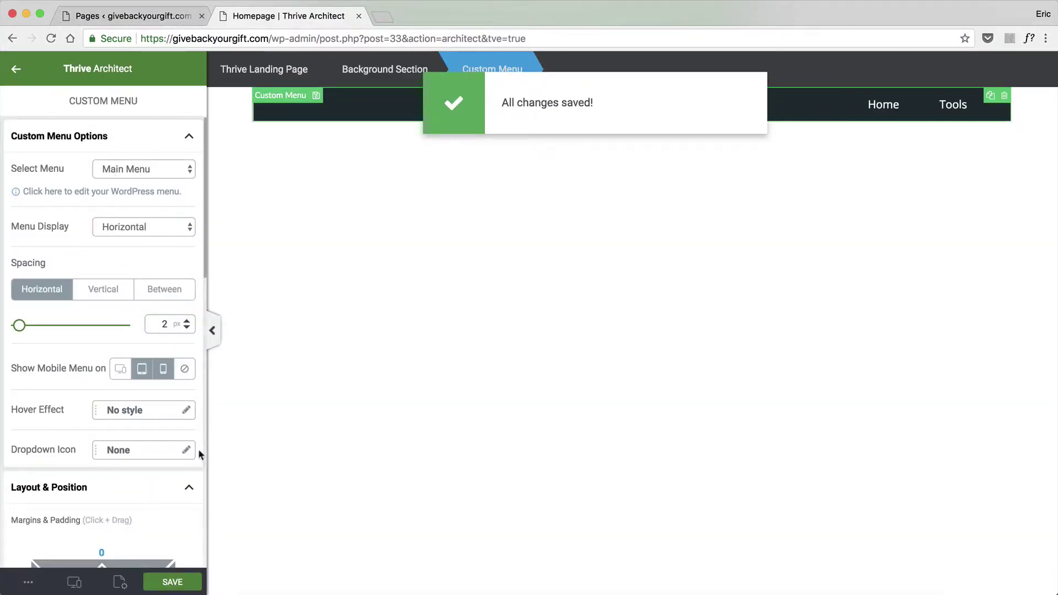
Try the Underline and Colored hover effects on the custom menu and restore No style
{"action": "left_click", "coordinate": [187, 410]}
{"action": "left_click", "coordinate": [162, 421]}
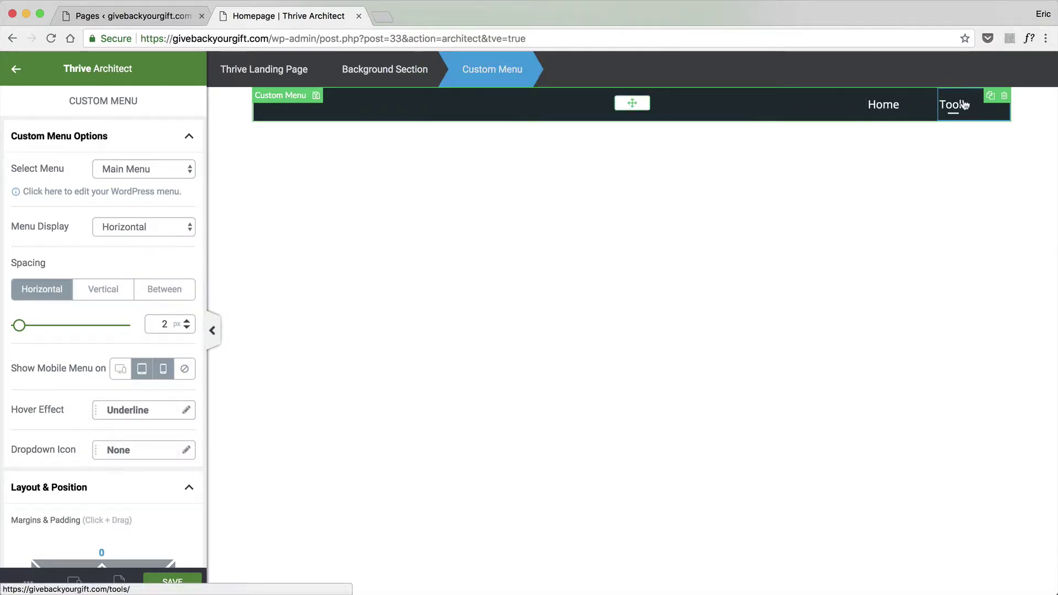
{"action": "left_click", "coordinate": [152, 409]}
{"action": "left_click", "coordinate": [155, 423]}
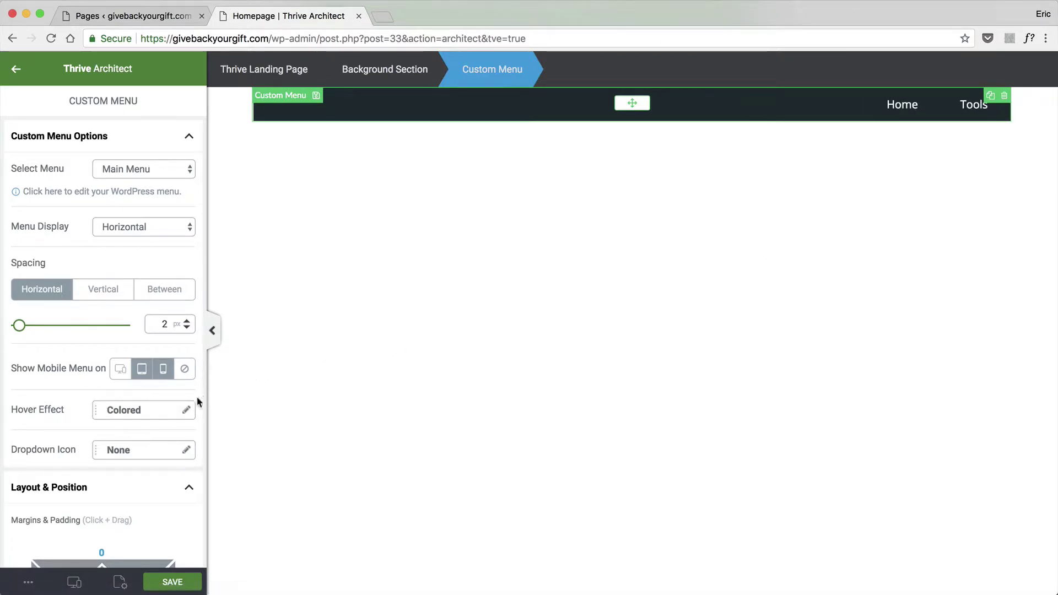
{"action": "left_click", "coordinate": [177, 410]}
{"action": "left_click", "coordinate": [138, 378]}
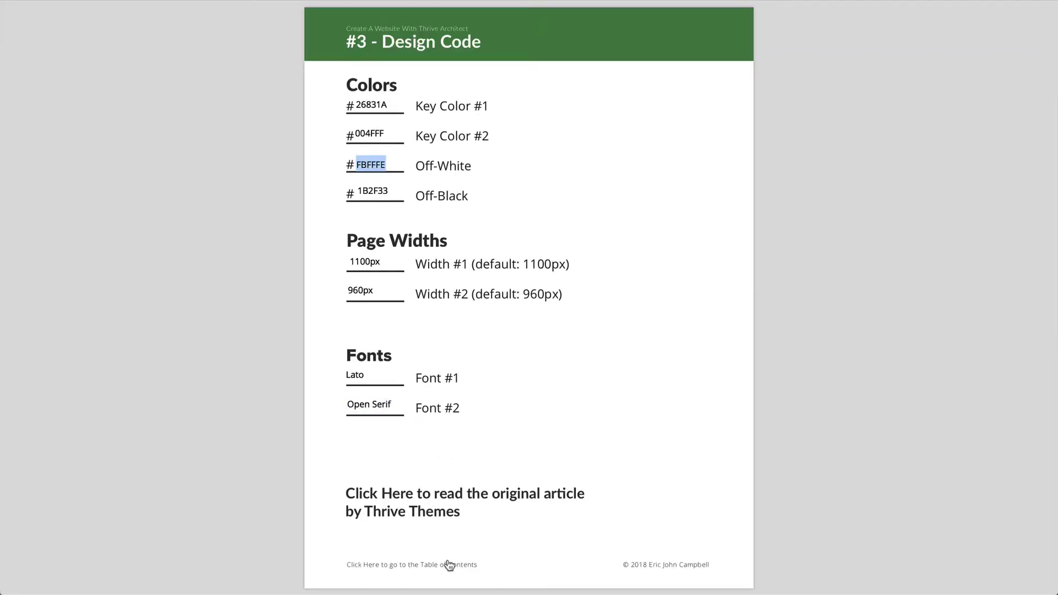
Go to the checklist document's Table of Contents and open section #9, Create Menu & Footer
{"action": "left_click", "coordinate": [449, 565]}
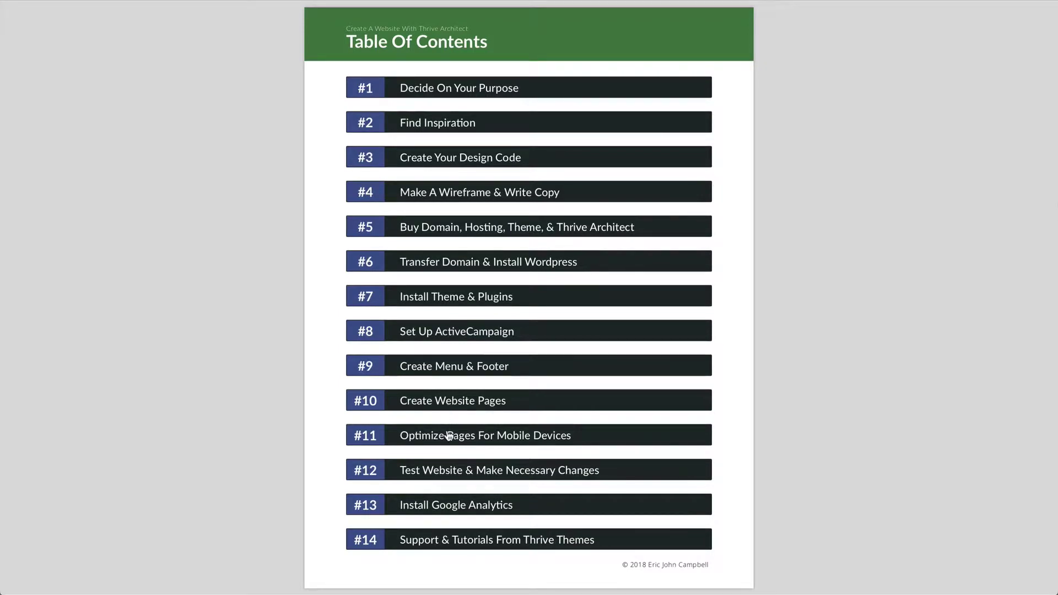
{"action": "left_click", "coordinate": [450, 367]}
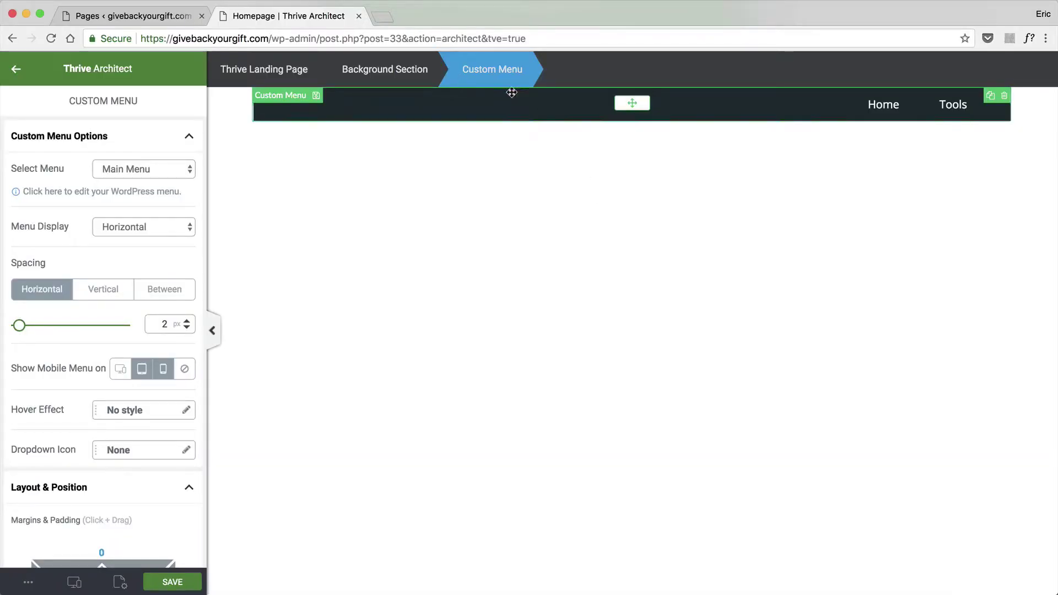
Save the header's background section as a reusable symbol named MenuBar
{"action": "left_click", "coordinate": [428, 81]}
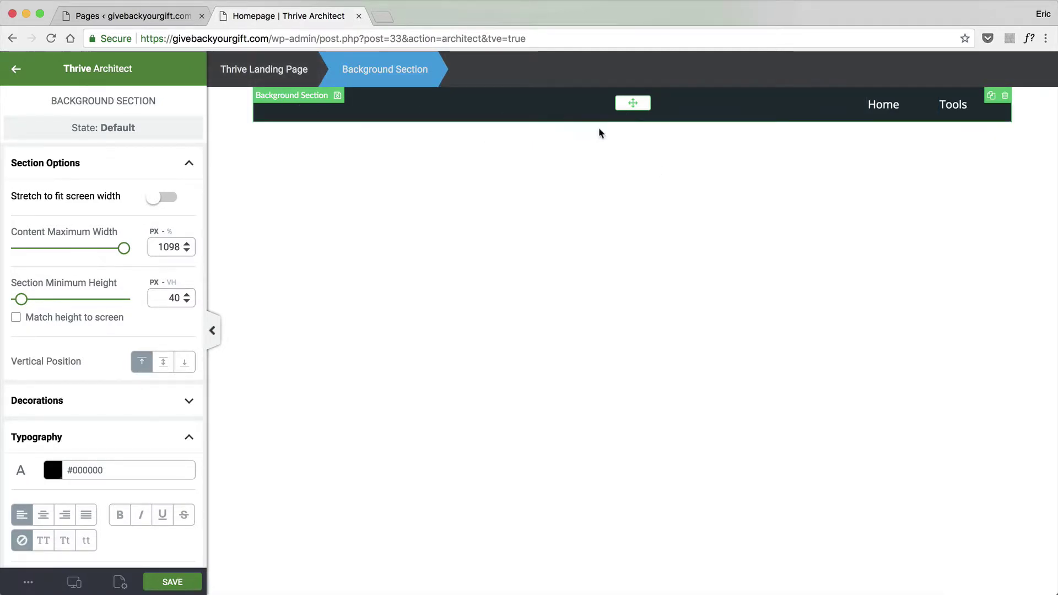
{"action": "left_click", "coordinate": [339, 97]}
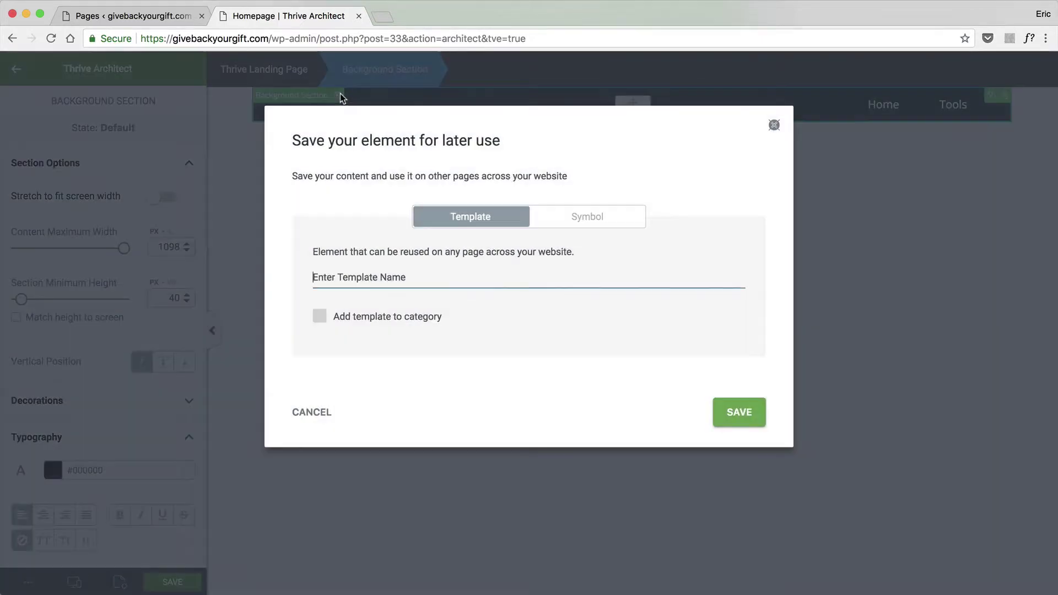
{"action": "left_click", "coordinate": [609, 220]}
{"action": "left_click", "coordinate": [402, 275]}
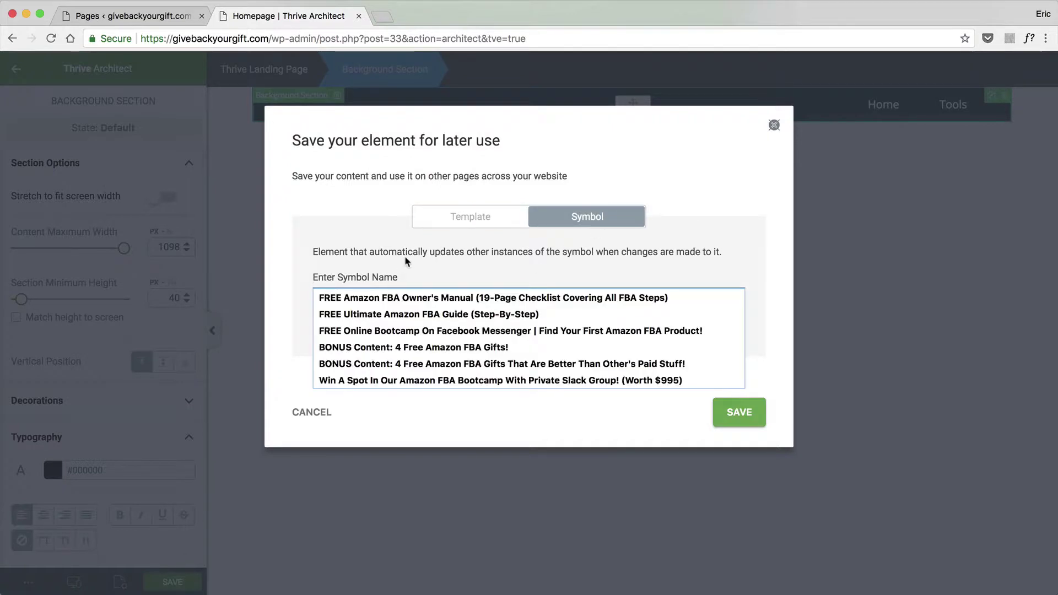
{"action": "type", "text": "Menu"}
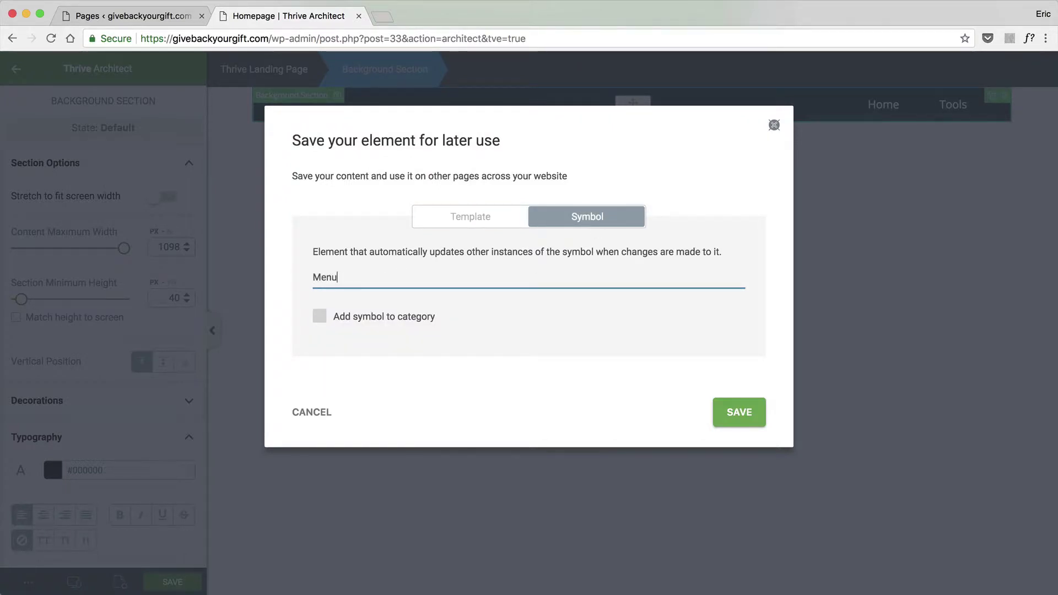
{"action": "type", "text": "Bar"}
{"action": "left_click", "coordinate": [734, 413]}
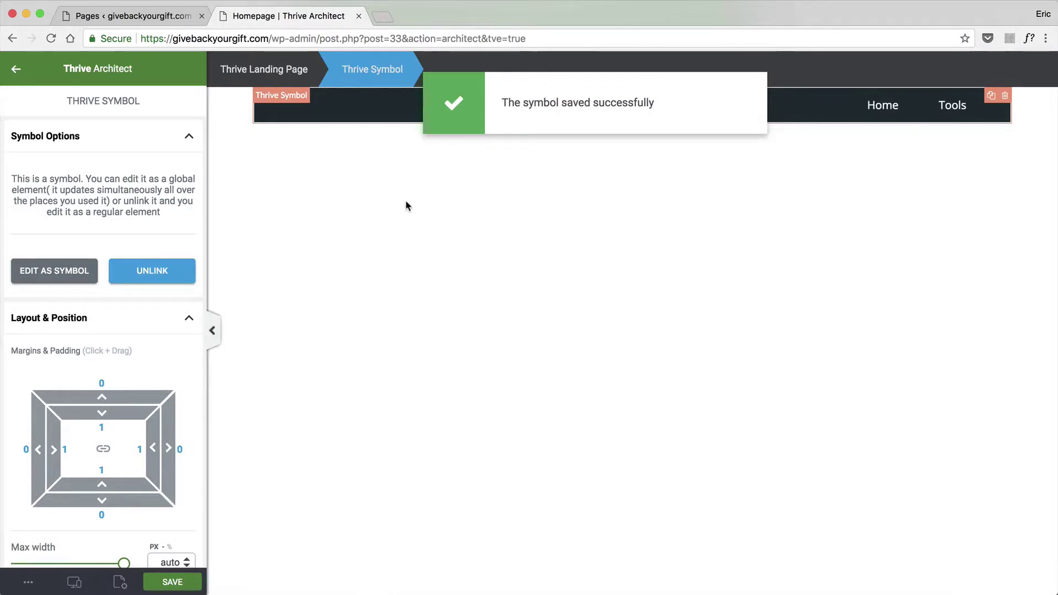
Stretch the MenuBar symbol's background section to fit the screen width and save the symbol
{"action": "left_click", "coordinate": [55, 271]}
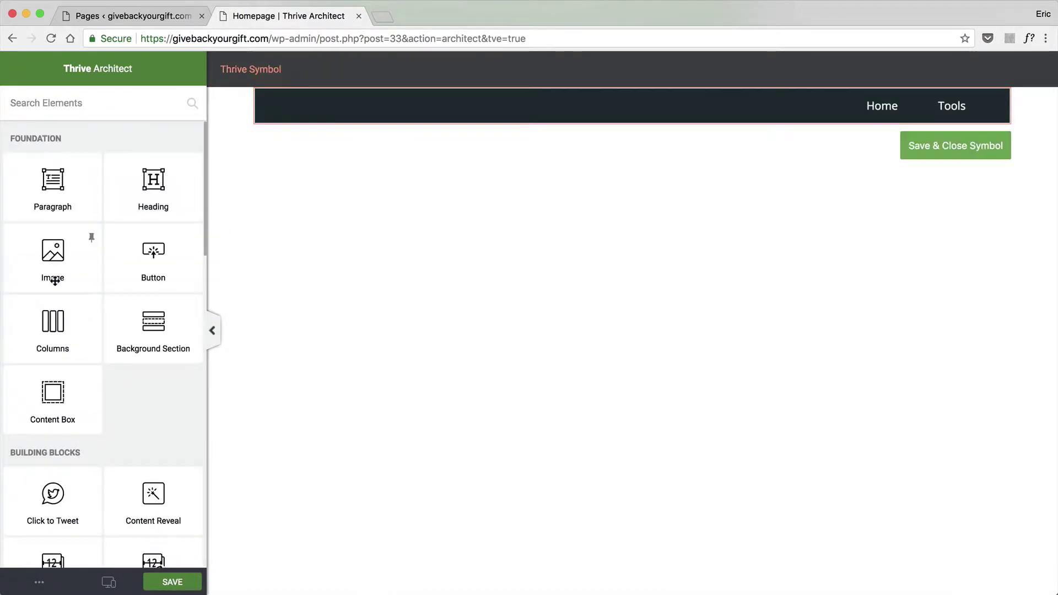
{"action": "left_click", "coordinate": [304, 116]}
{"action": "left_click", "coordinate": [339, 74]}
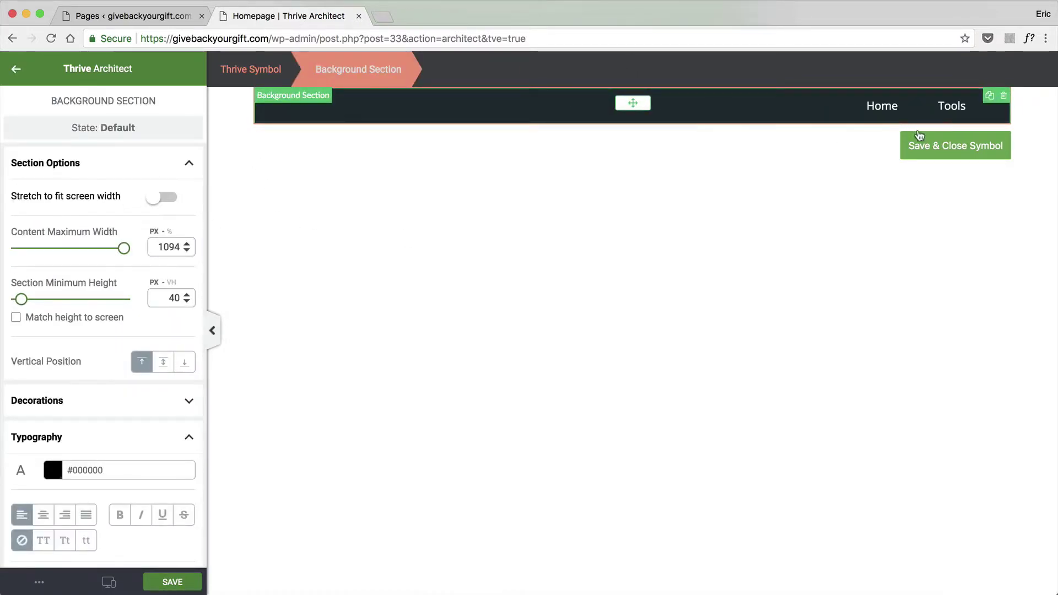
{"action": "left_click", "coordinate": [162, 198]}
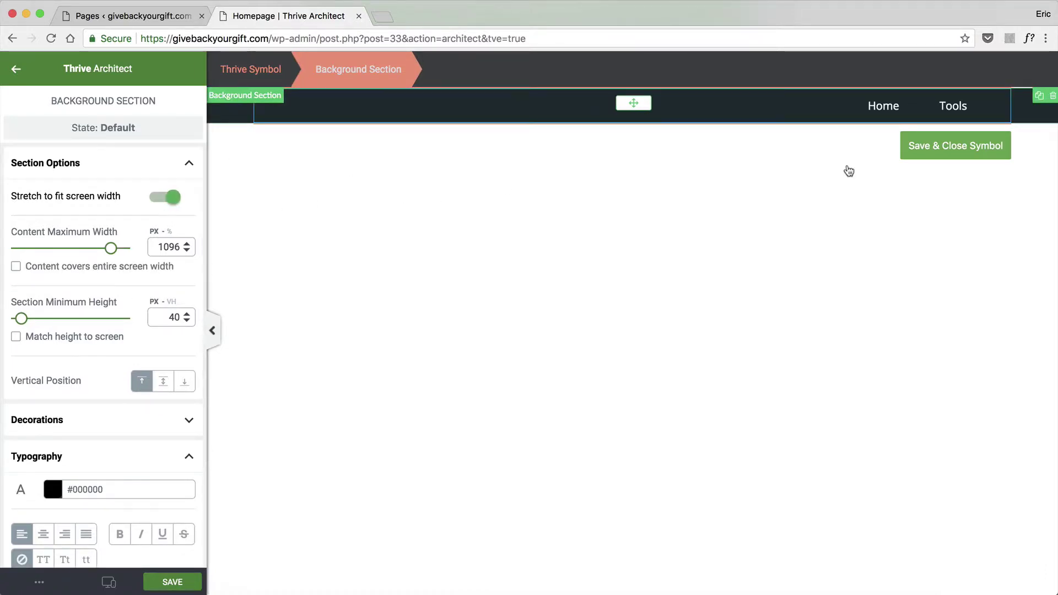
{"action": "left_click", "coordinate": [946, 156]}
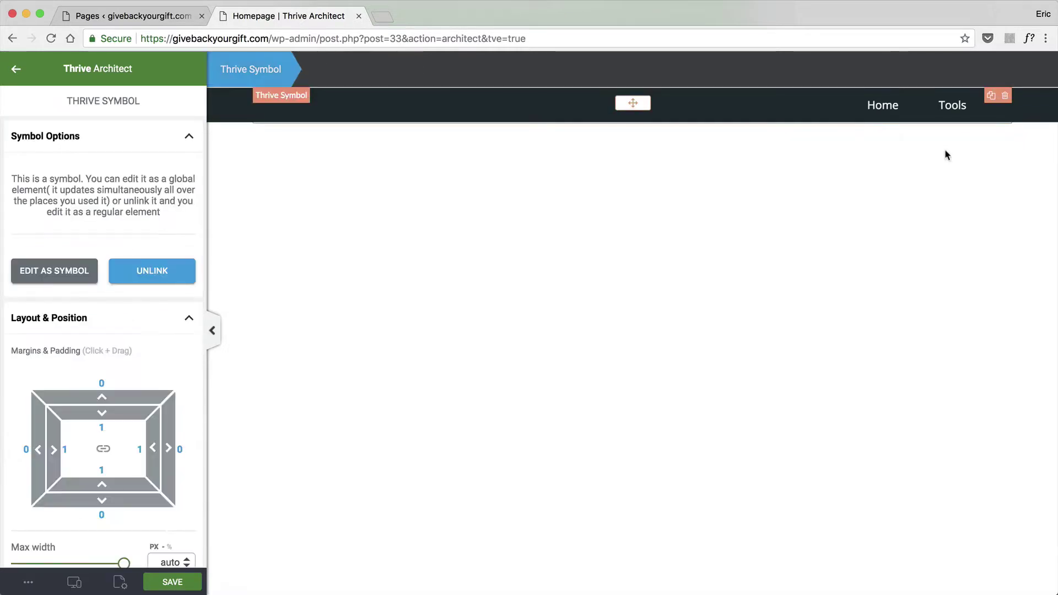
Insert a second instance of the MenuBar symbol directly below the existing header
{"action": "left_click", "coordinate": [382, 305]}
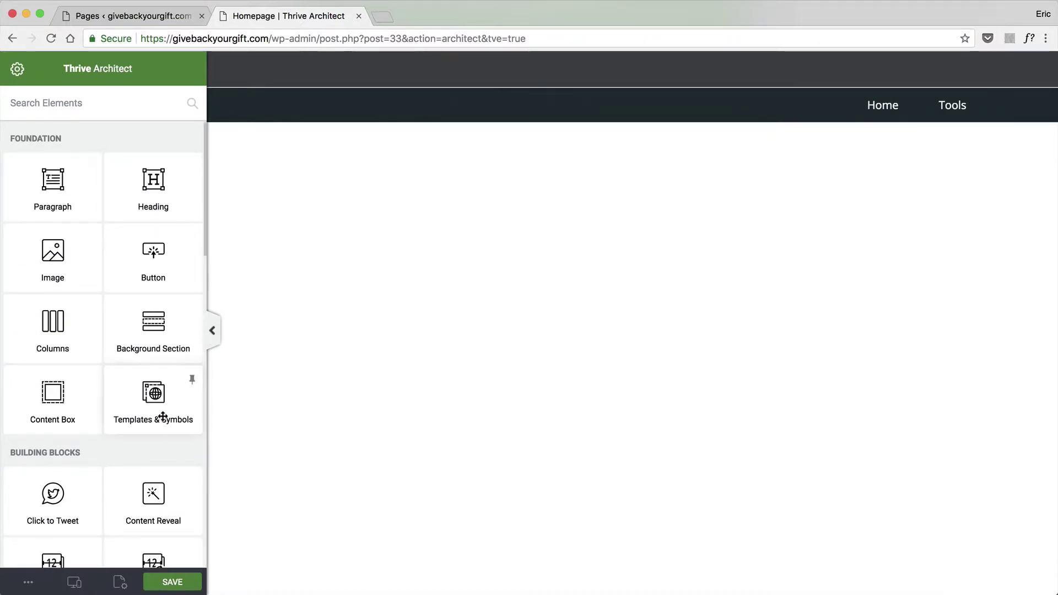
{"action": "left_click_drag", "start_coordinate": [154, 392], "coordinate": [555, 122]}
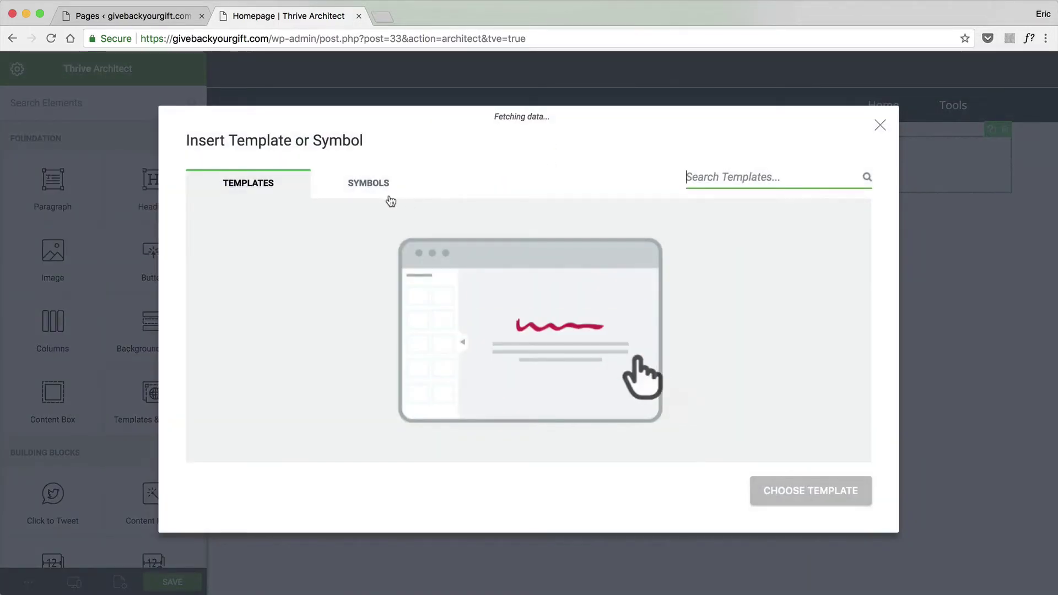
{"action": "left_click", "coordinate": [382, 197]}
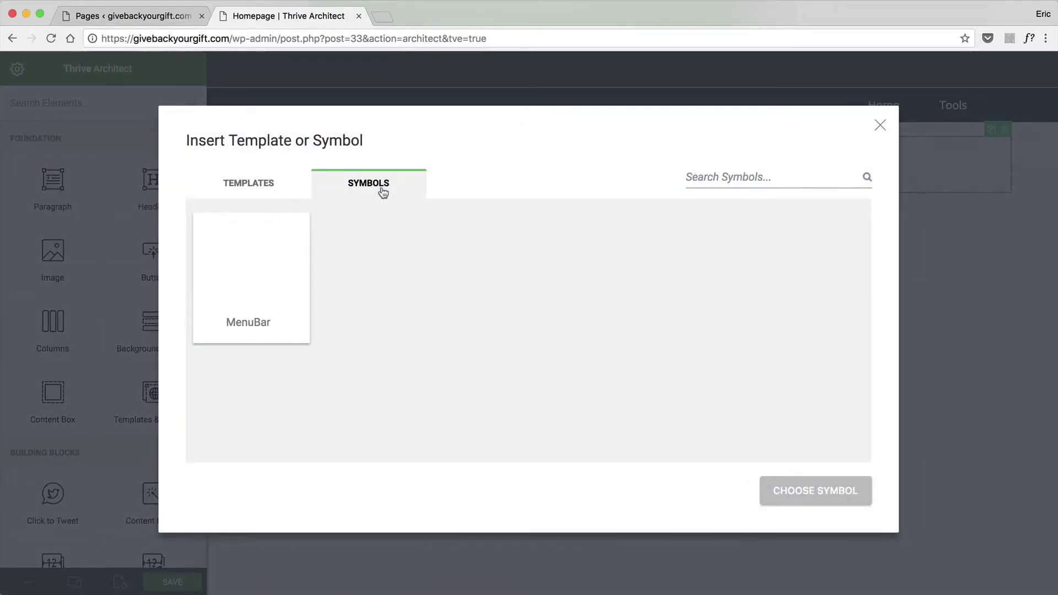
{"action": "left_click", "coordinate": [282, 278]}
{"action": "left_click", "coordinate": [852, 484]}
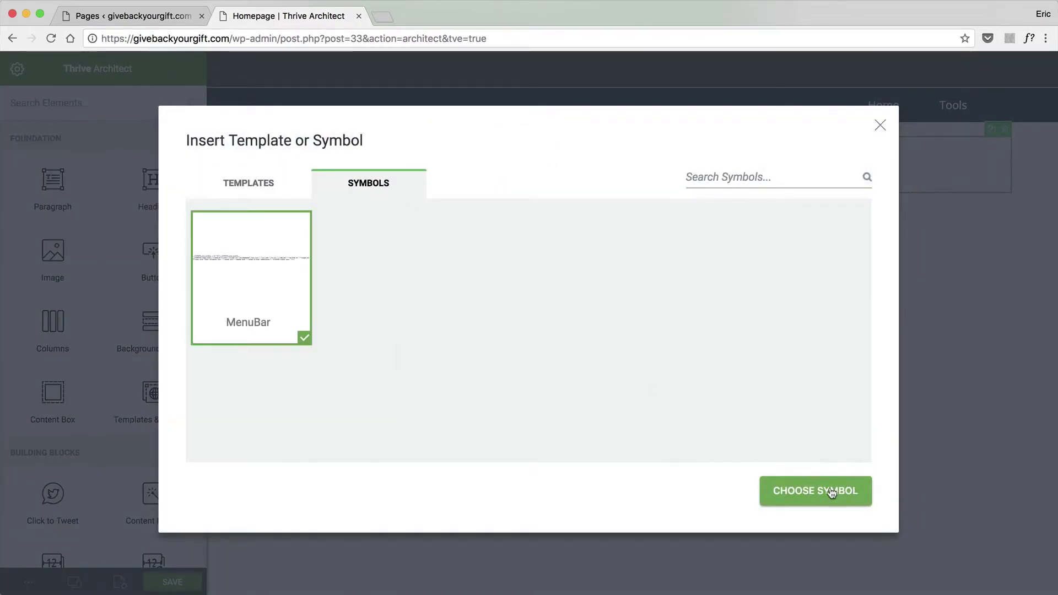
Set the MenuBar symbol's background section color to the blue favorite #004fff and save the symbol
{"action": "left_click", "coordinate": [541, 104]}
{"action": "left_click", "coordinate": [65, 272]}
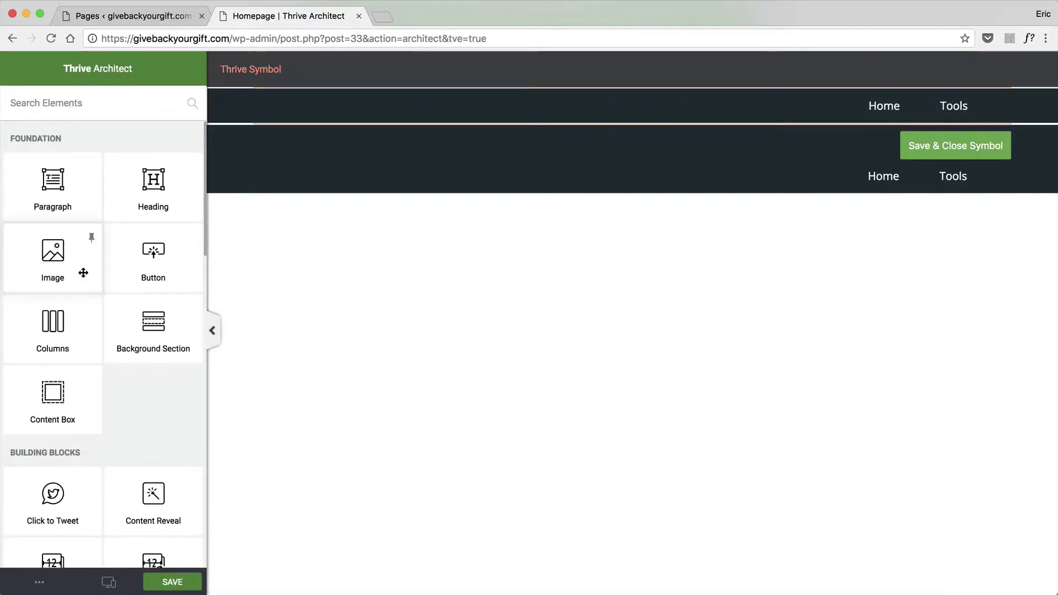
{"action": "left_click", "coordinate": [406, 108]}
{"action": "left_click", "coordinate": [360, 71]}
{"action": "scroll", "coordinate": [16, 240], "scroll_direction": "down", "scroll_amount": 15}
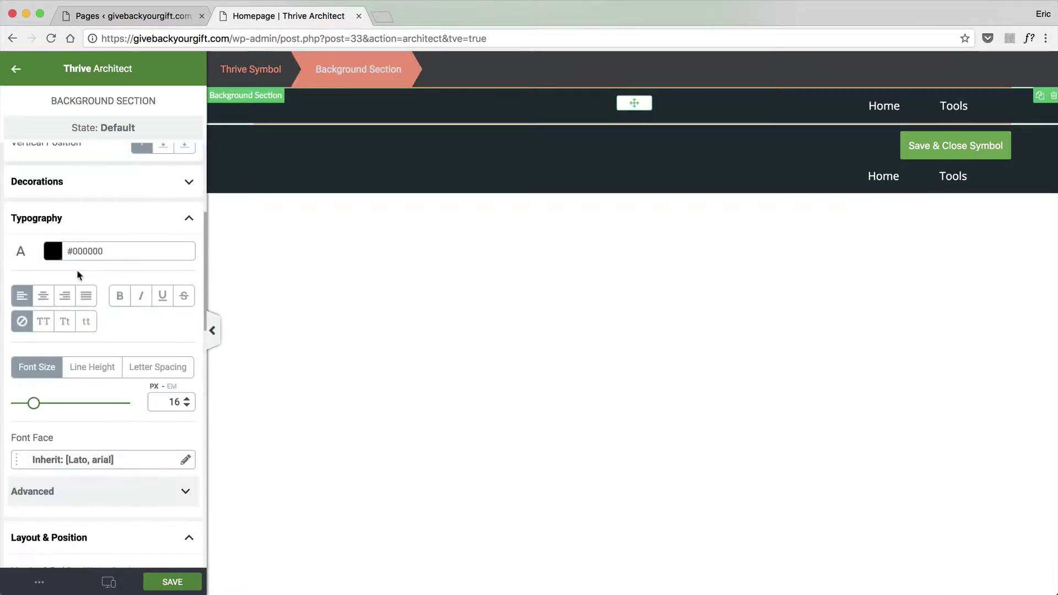
{"action": "scroll", "coordinate": [69, 328], "scroll_direction": "down", "scroll_amount": 2}
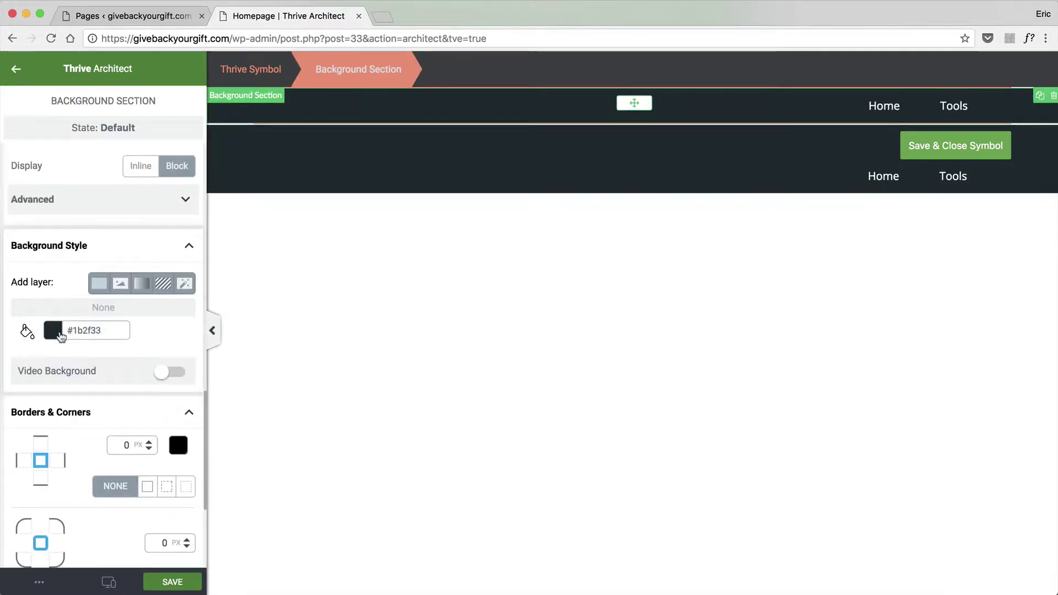
{"action": "left_click", "coordinate": [55, 332]}
{"action": "left_click", "coordinate": [73, 480]}
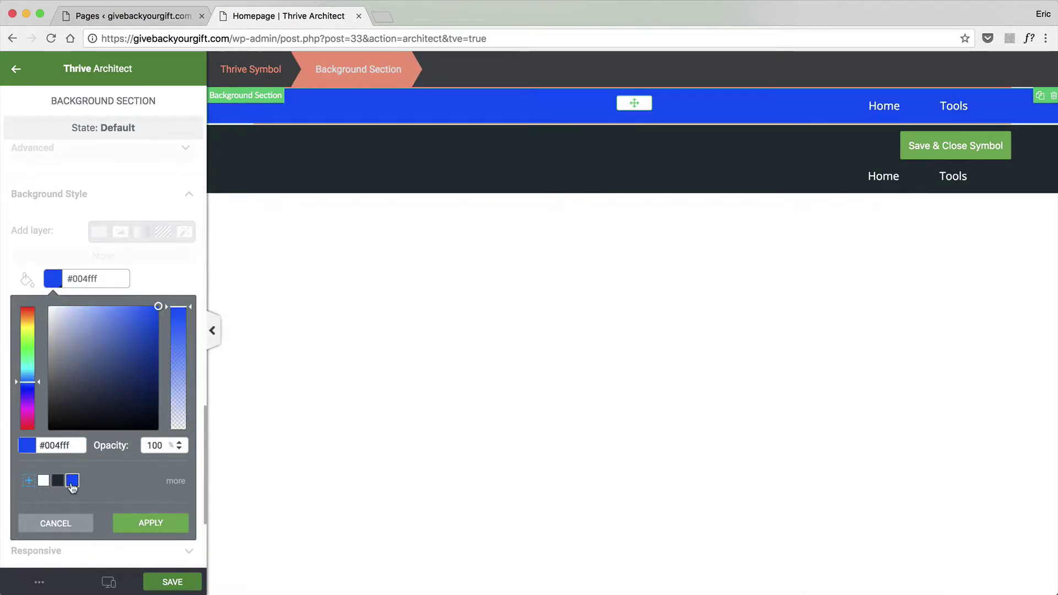
{"action": "left_click", "coordinate": [131, 524]}
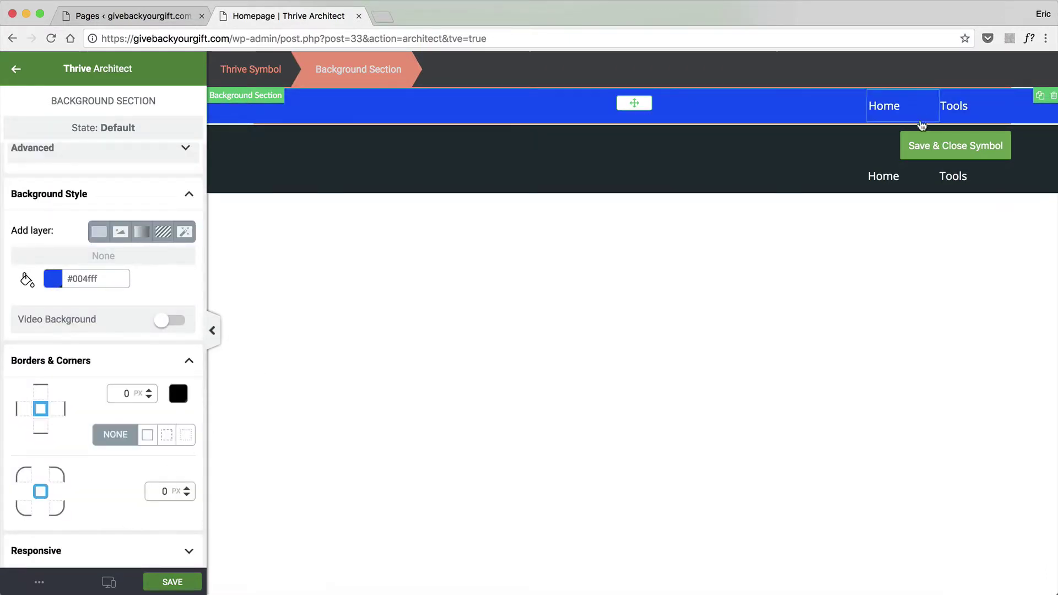
{"action": "left_click", "coordinate": [945, 145]}
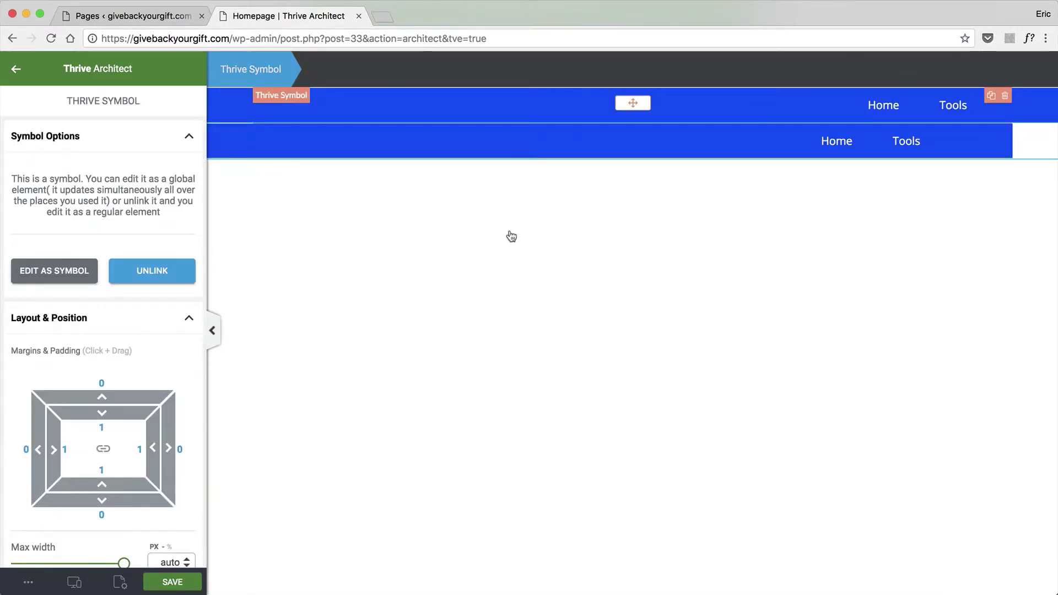
Try rearranging the two menu bar instances on the page and delete the lower one
{"action": "left_click", "coordinate": [587, 246]}
{"action": "left_click", "coordinate": [617, 149]}
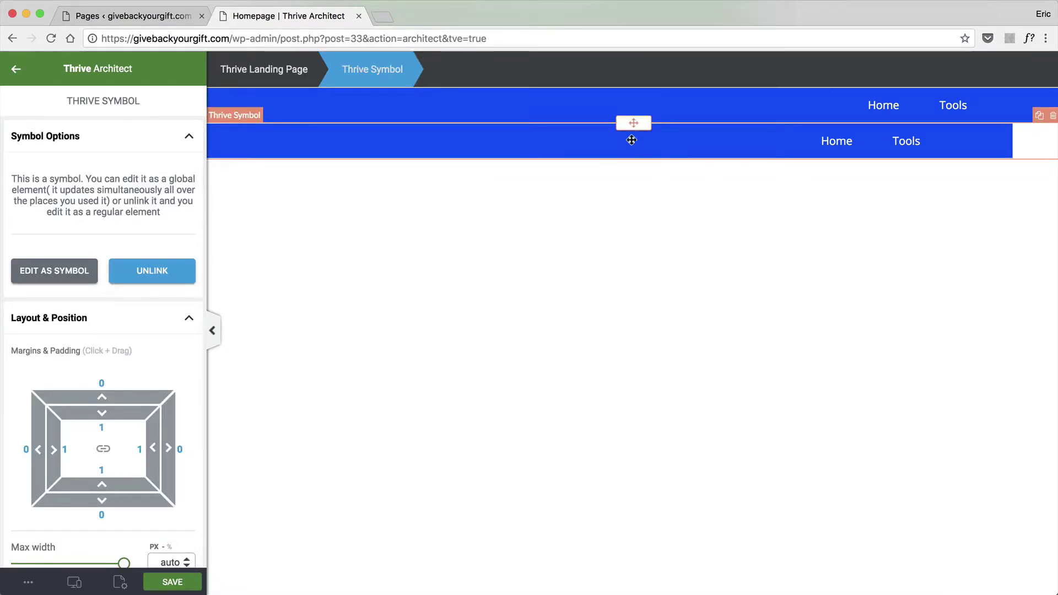
{"action": "left_click_drag", "start_coordinate": [633, 123], "coordinate": [702, 176]}
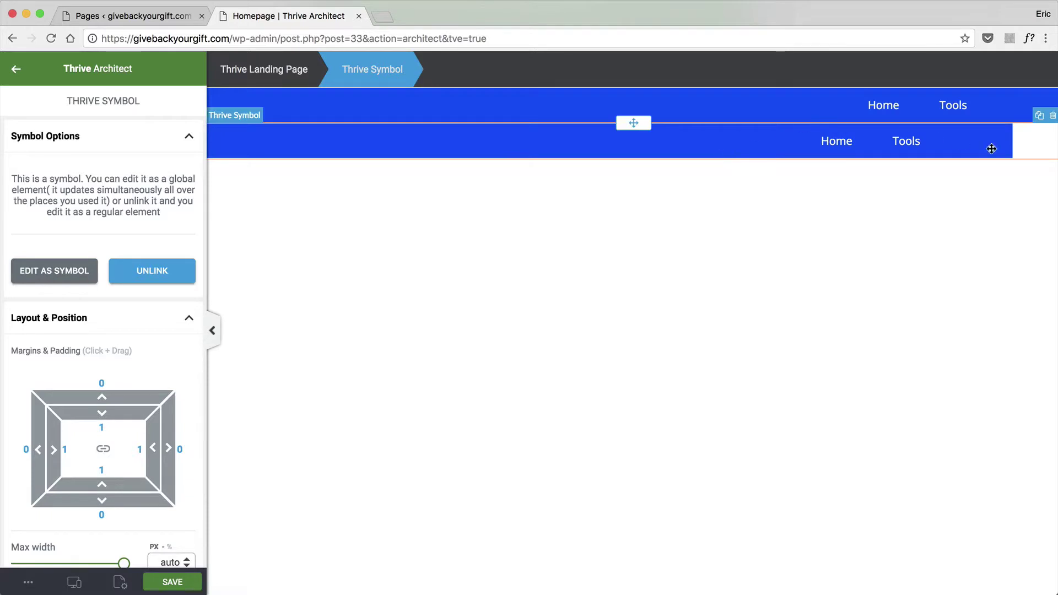
{"action": "left_click_drag", "start_coordinate": [632, 119], "coordinate": [649, 97]}
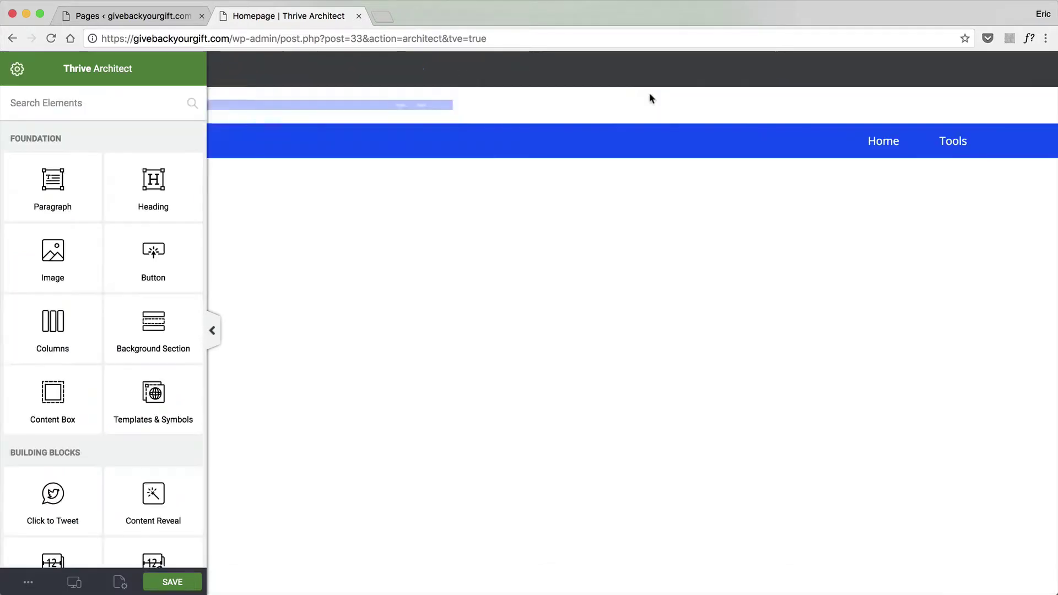
{"action": "left_click_drag", "start_coordinate": [310, 102], "coordinate": [604, 158]}
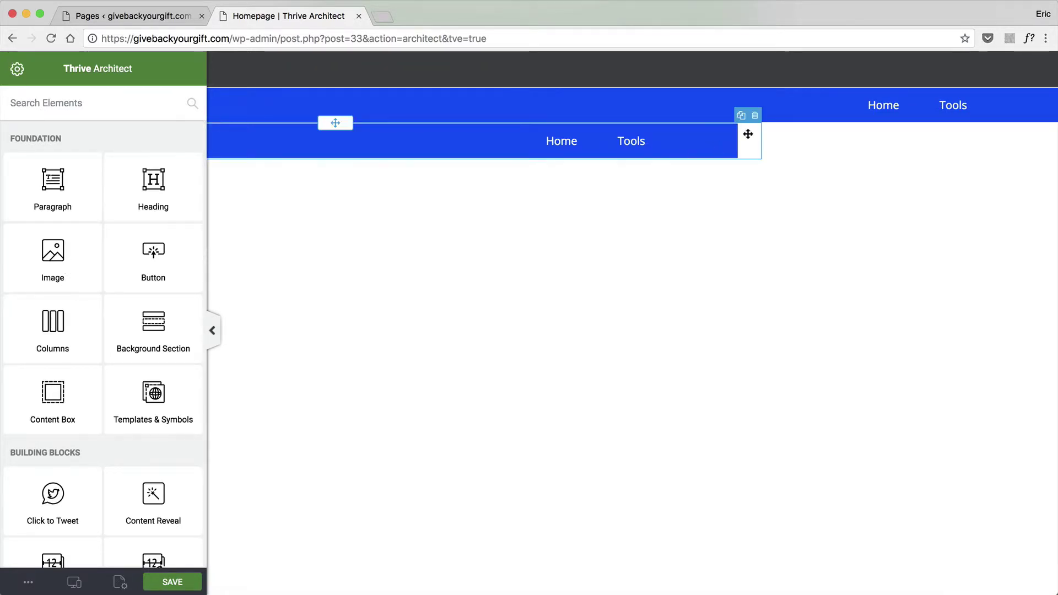
{"action": "left_click", "coordinate": [754, 112]}
Set the padding of the MenuBar symbol's background section to 0 on all sides and save the symbol
{"action": "left_click", "coordinate": [331, 113]}
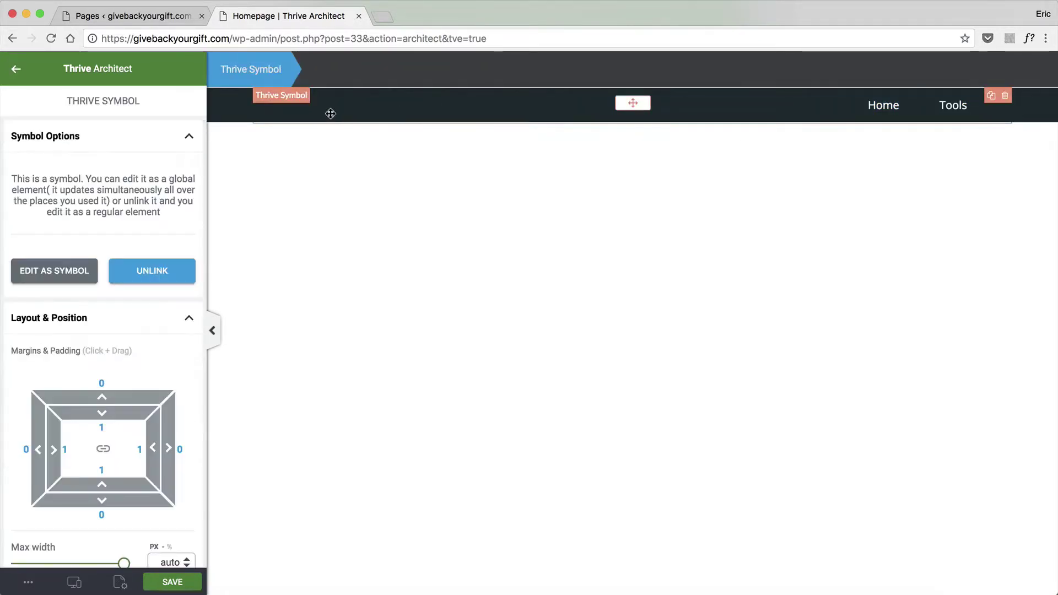
{"action": "left_click", "coordinate": [65, 270]}
{"action": "left_click", "coordinate": [388, 110]}
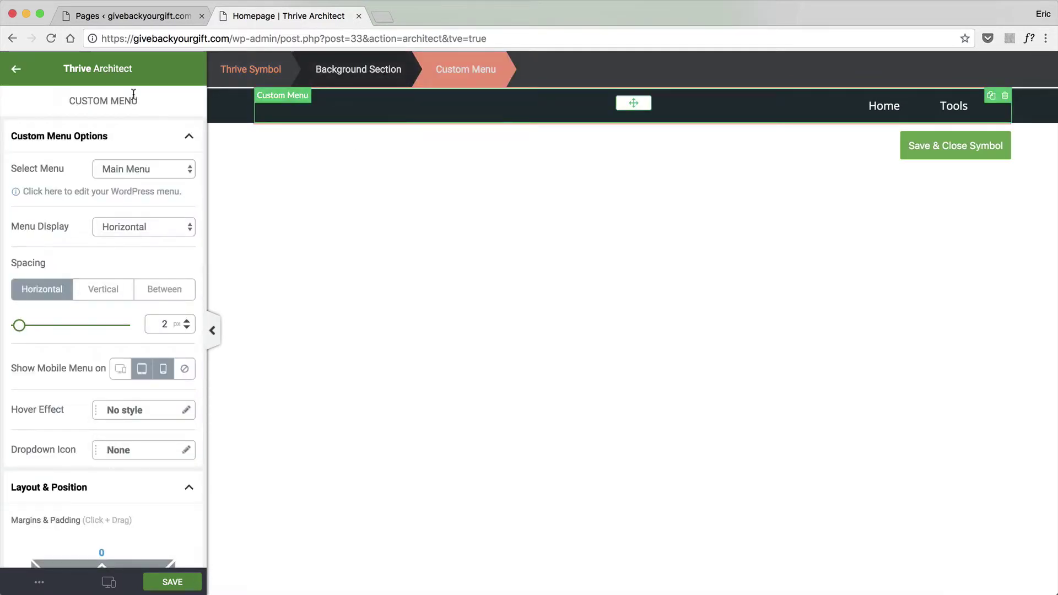
{"action": "left_click", "coordinate": [384, 64]}
{"action": "scroll", "coordinate": [183, 222], "scroll_direction": "down", "scroll_amount": 10}
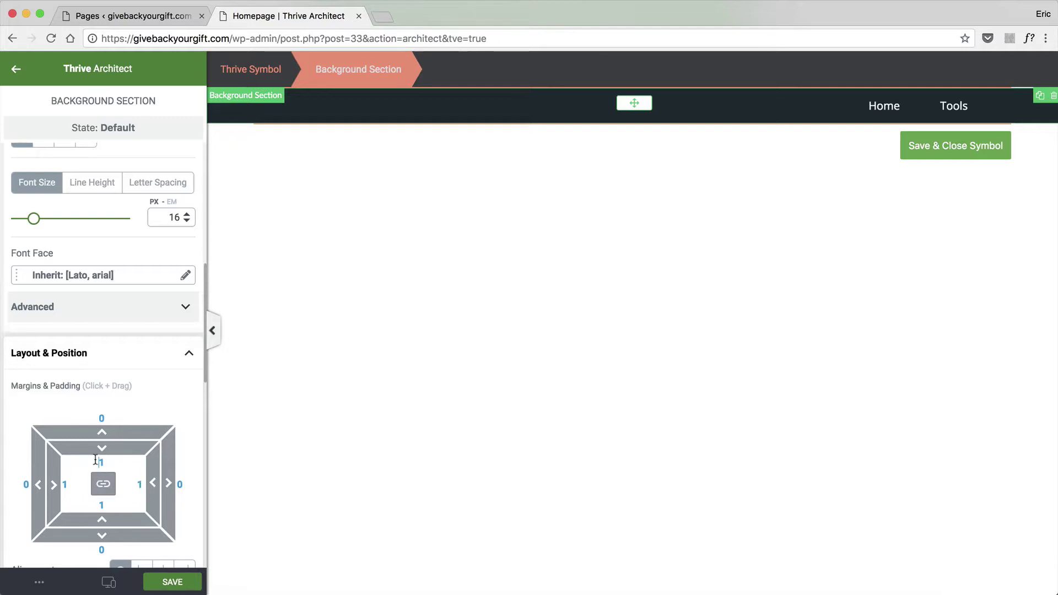
{"action": "type", "text": "0"}
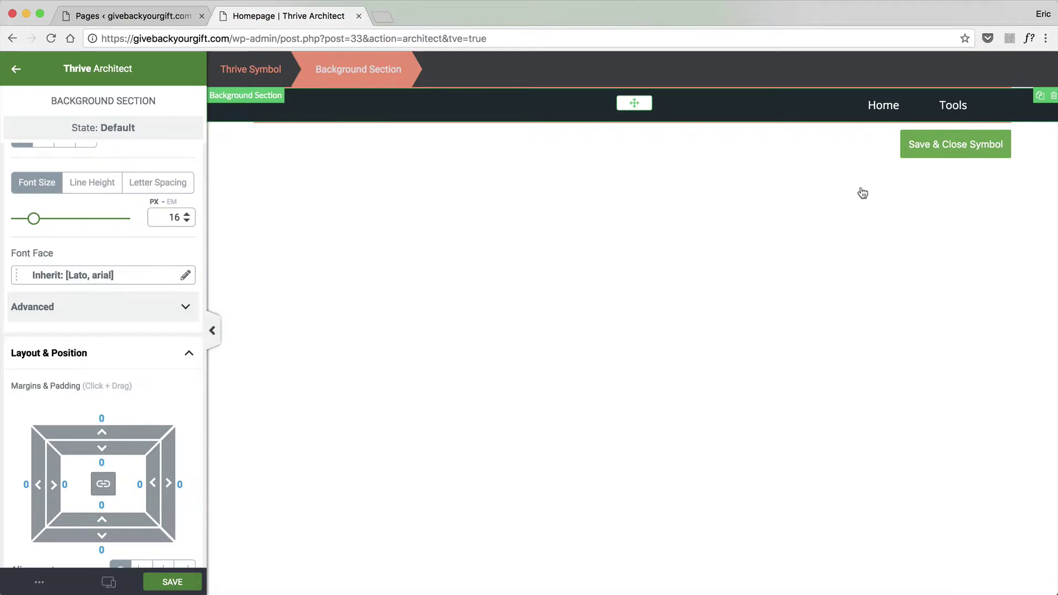
{"action": "left_click", "coordinate": [917, 153]}
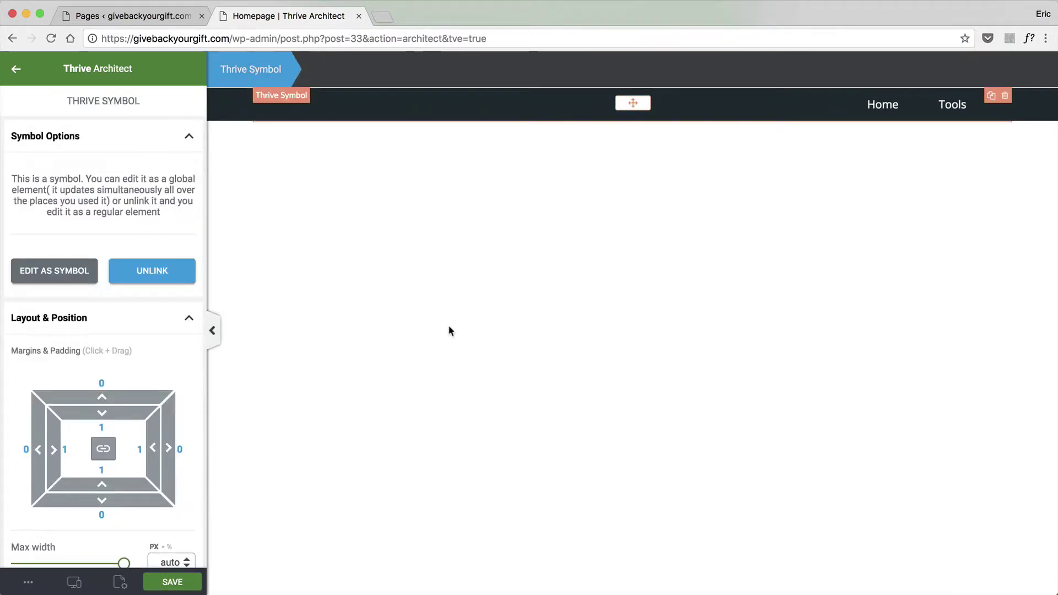
Set the padding of the header's Thrive Symbol element to 0 on all sides and save the page
{"action": "left_click", "coordinate": [368, 89]}
{"action": "scroll", "coordinate": [118, 332], "scroll_direction": "down", "scroll_amount": 1}
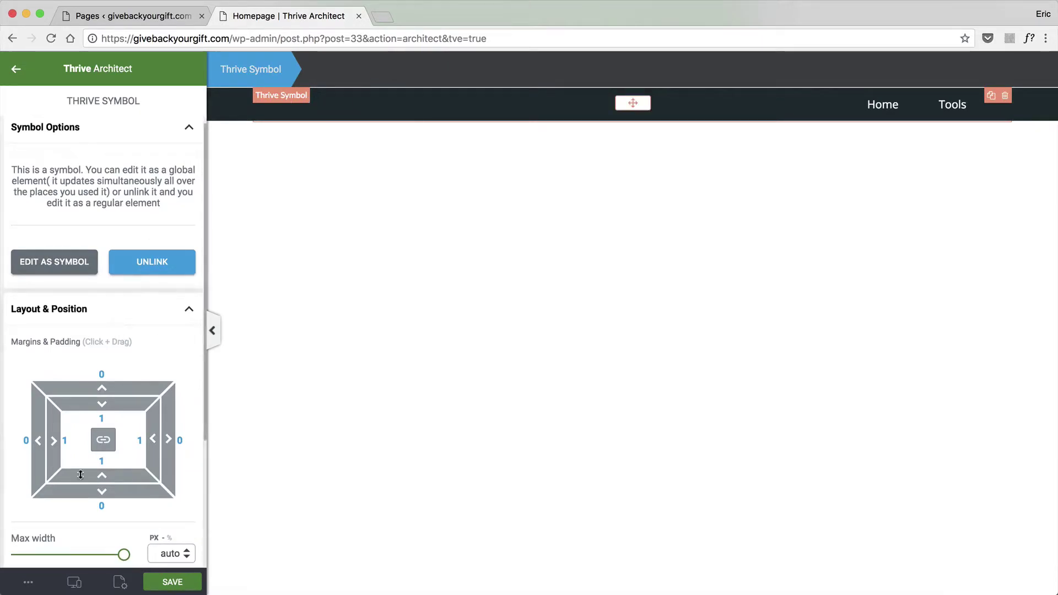
{"action": "left_click", "coordinate": [105, 419]}
{"action": "key", "text": "BackSpace"}
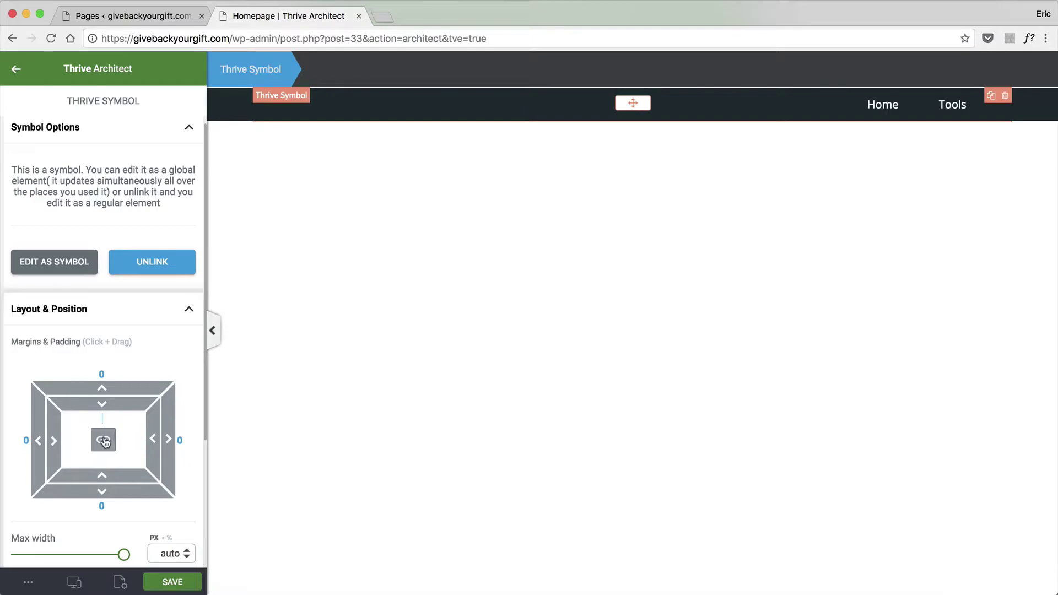
{"action": "type", "text": "0"}
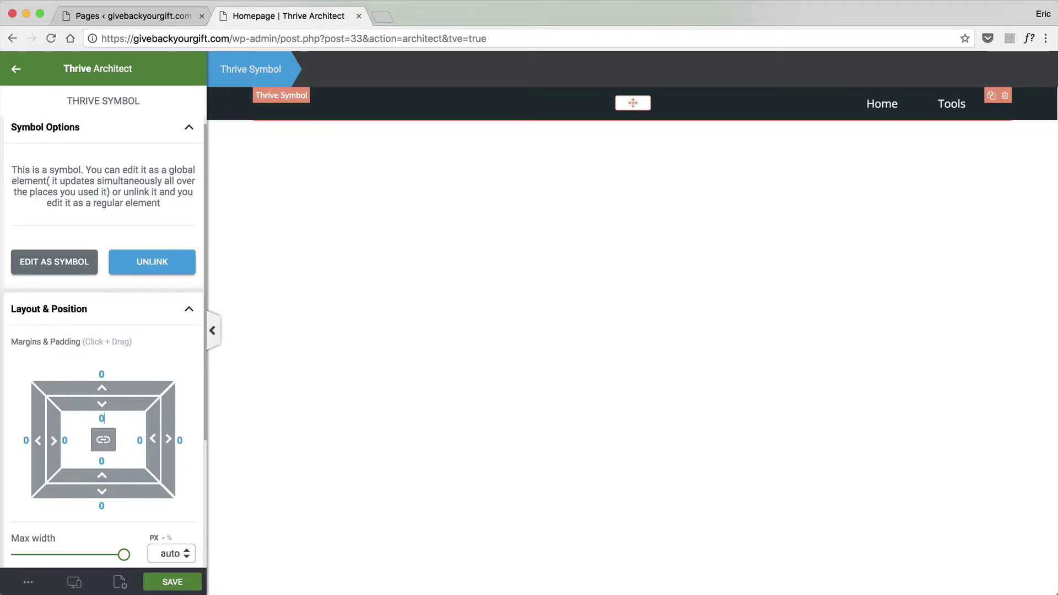
{"action": "left_click", "coordinate": [214, 429]}
{"action": "left_click", "coordinate": [164, 580]}
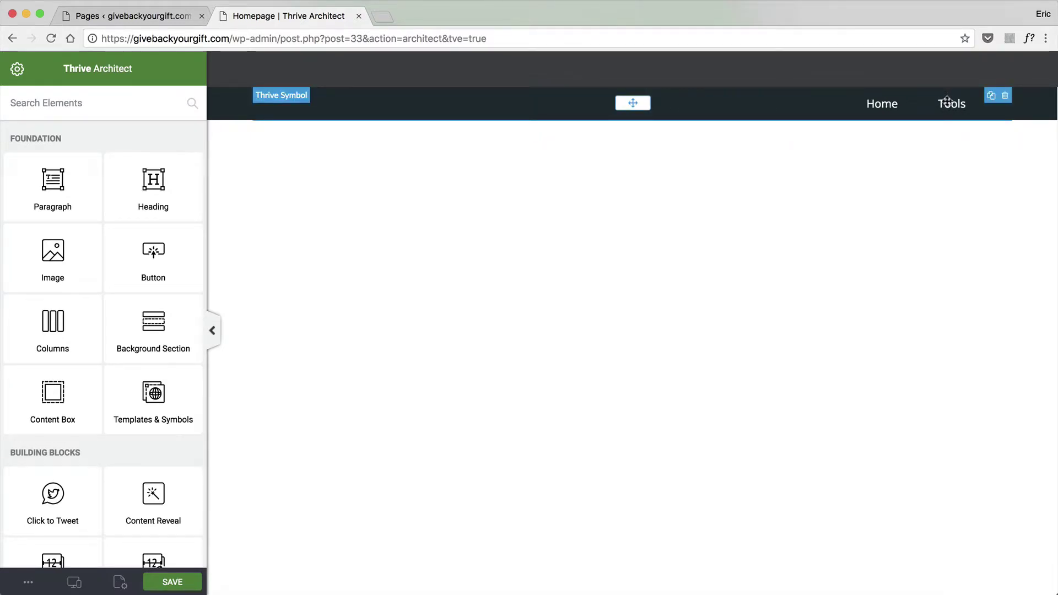
Edit the header symbol, unlock the Tools menu item from group styling, and make its text bold
{"action": "left_click", "coordinate": [628, 113]}
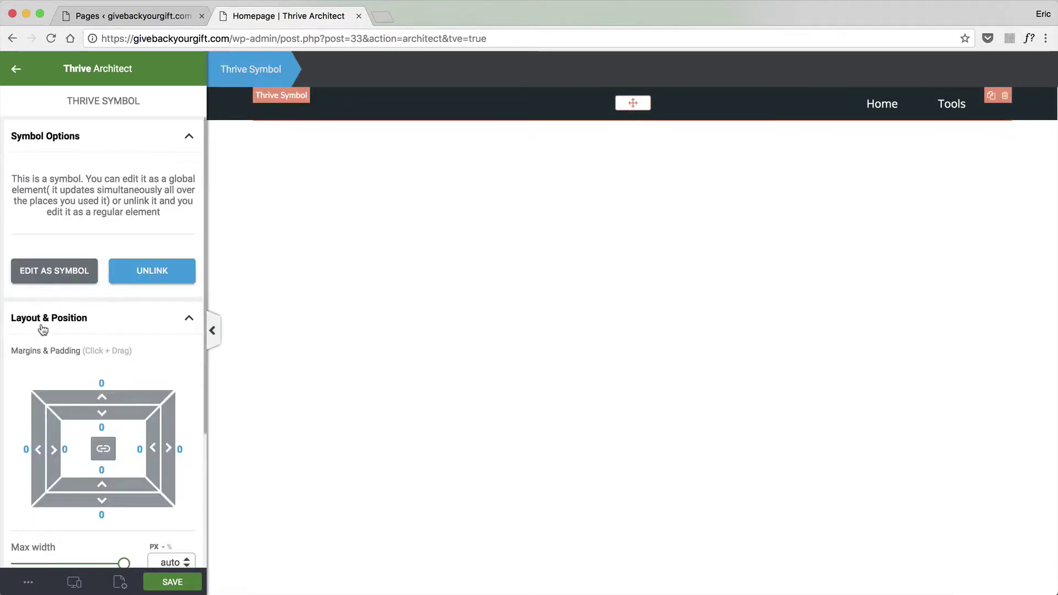
{"action": "left_click", "coordinate": [45, 275]}
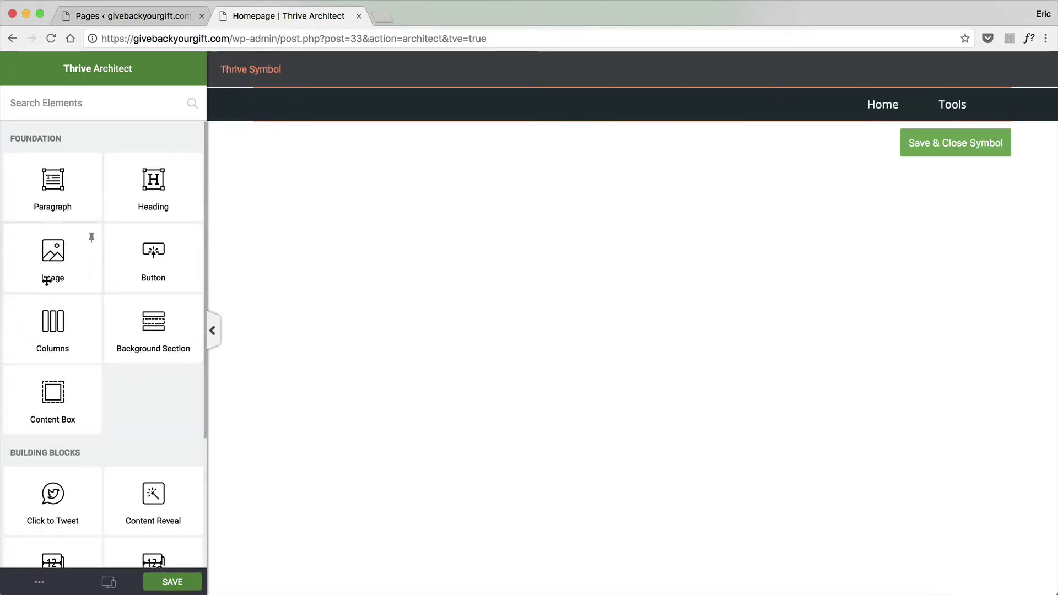
{"action": "left_click", "coordinate": [951, 110]}
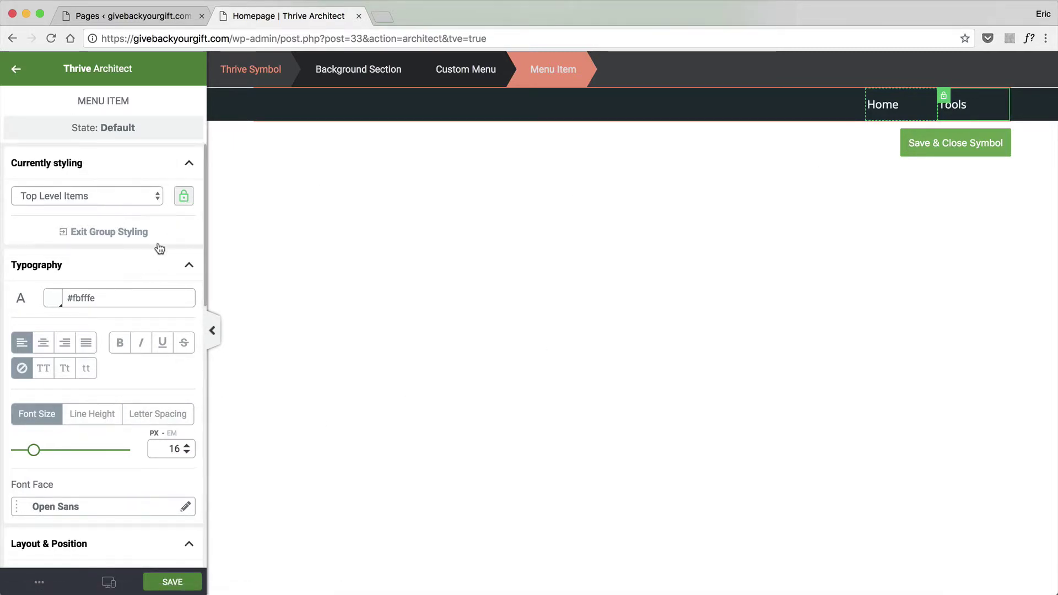
{"action": "left_click", "coordinate": [189, 201]}
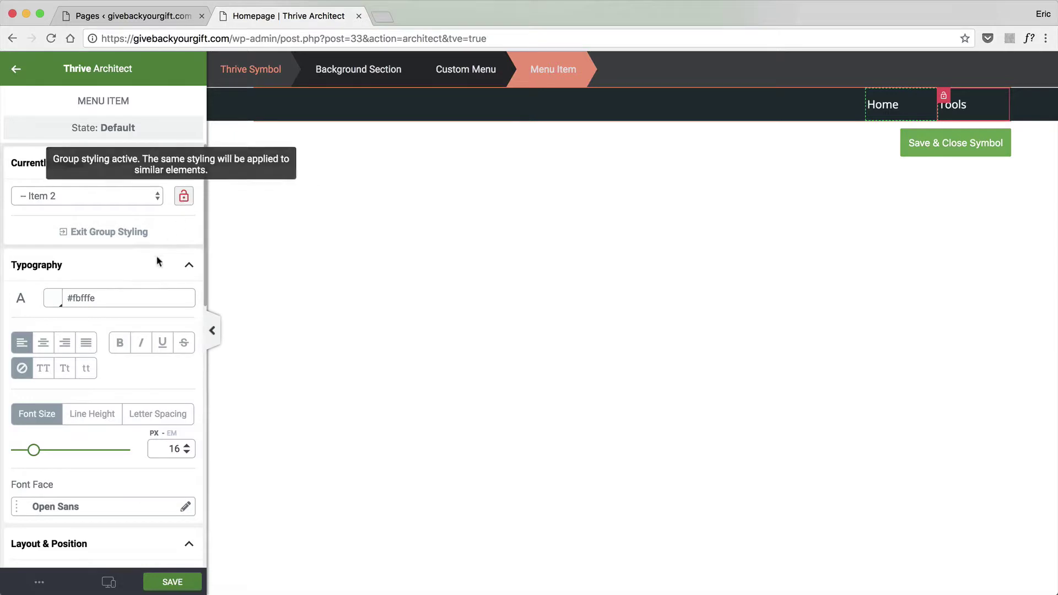
{"action": "scroll", "coordinate": [154, 276], "scroll_direction": "down", "scroll_amount": 2}
{"action": "left_click", "coordinate": [120, 285]}
Set the Tools menu item's background color to the blue favorite #004fff
{"action": "scroll", "coordinate": [124, 308], "scroll_direction": "down", "scroll_amount": 6}
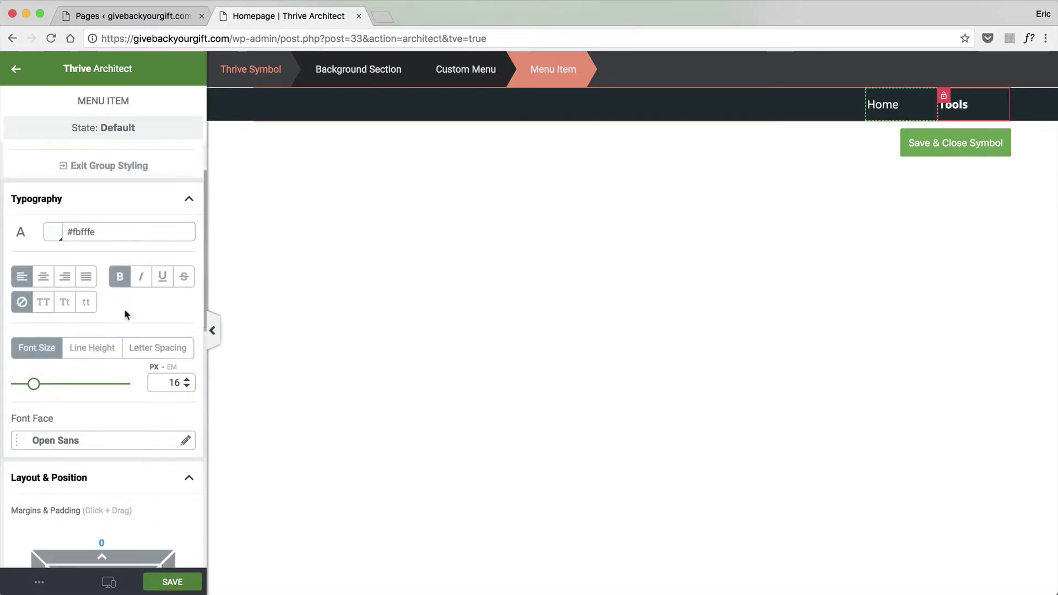
{"action": "scroll", "coordinate": [126, 348], "scroll_direction": "down", "scroll_amount": 8}
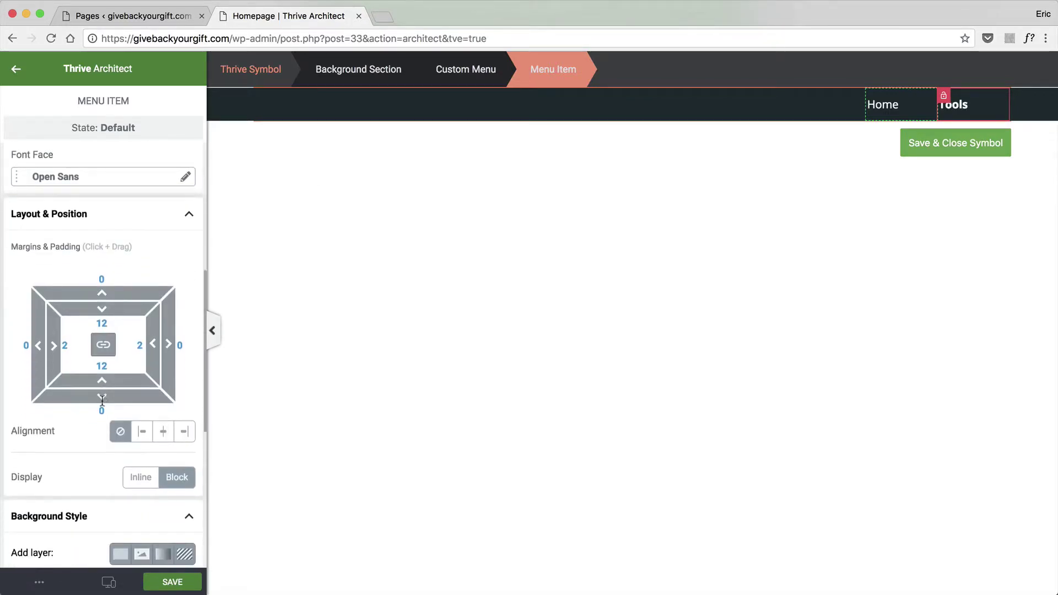
{"action": "left_click", "coordinate": [53, 382]}
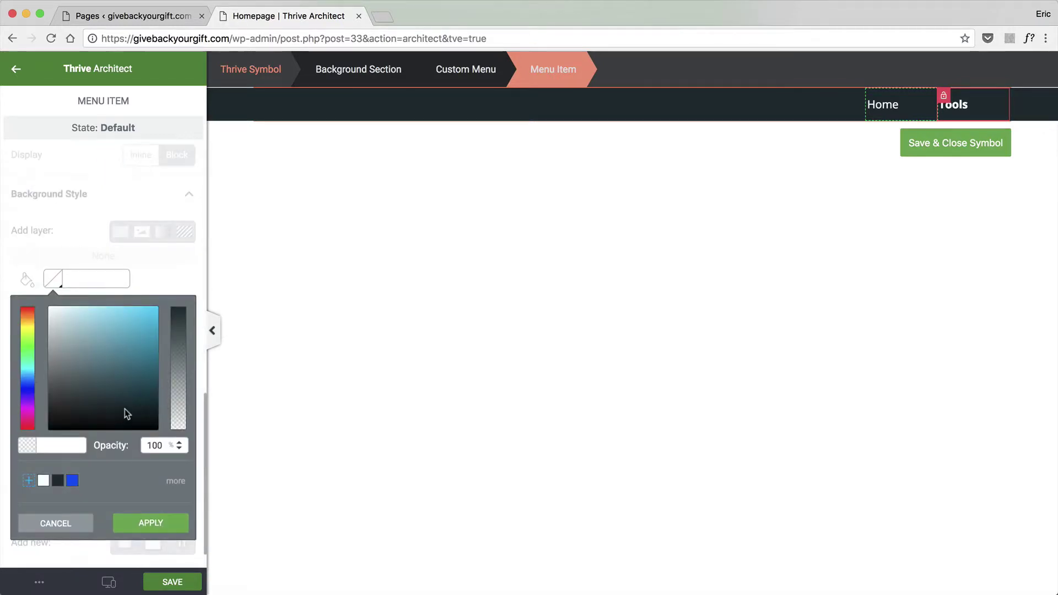
{"action": "left_click", "coordinate": [72, 480]}
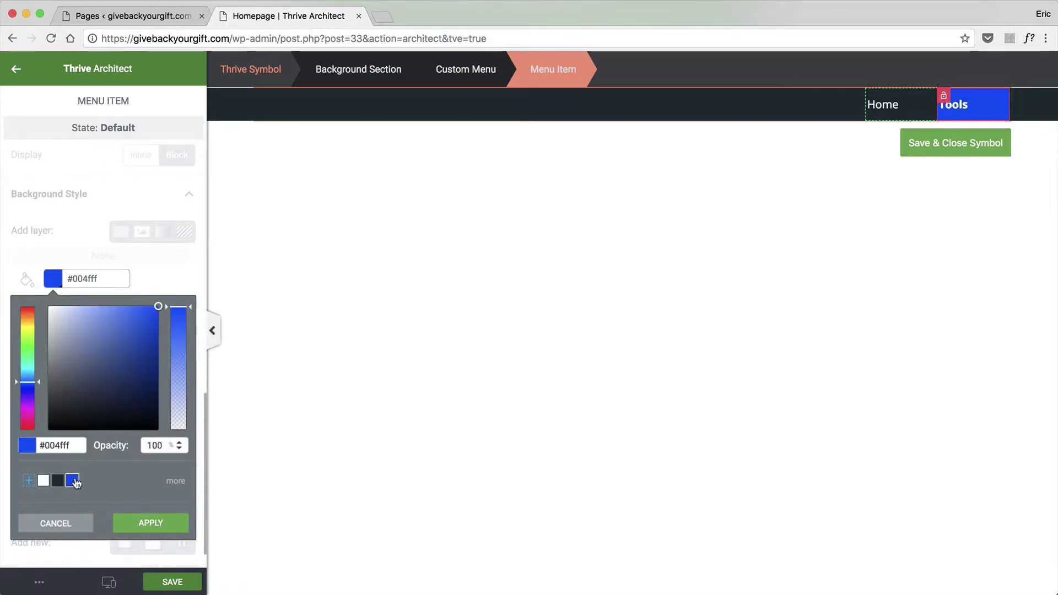
{"action": "left_click", "coordinate": [149, 524]}
Set the Tools menu item's padding to 5 top, 4 bottom and 0 on both sides, with a top margin of 6
{"action": "scroll", "coordinate": [110, 438], "scroll_direction": "down", "scroll_amount": 10}
{"action": "scroll", "coordinate": [90, 437], "scroll_direction": "down", "scroll_amount": 1}
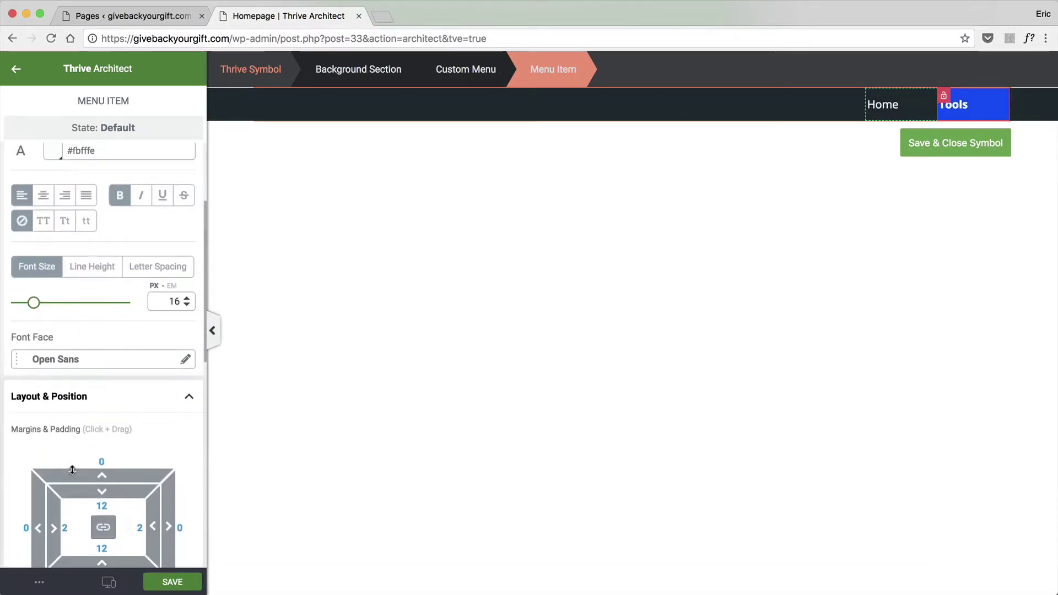
{"action": "left_click_drag", "start_coordinate": [57, 528], "coordinate": [56, 527]}
{"action": "left_click_drag", "start_coordinate": [104, 492], "coordinate": [104, 467]}
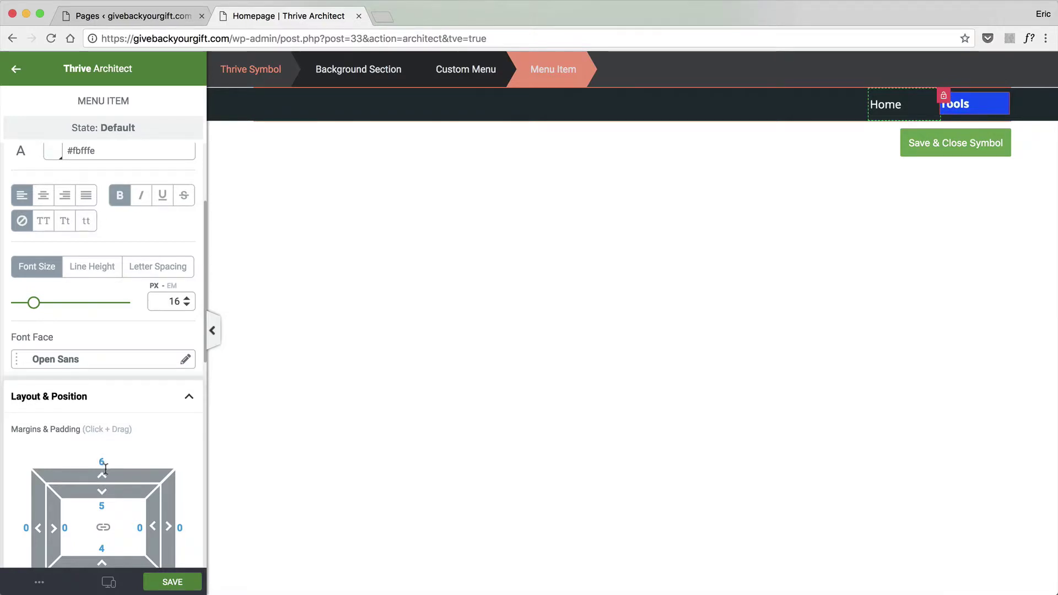
Give the Tools menu item a drop shadow and 10 px rounded corners, and save the symbol
{"action": "scroll", "coordinate": [104, 467], "scroll_direction": "down", "scroll_amount": 10}
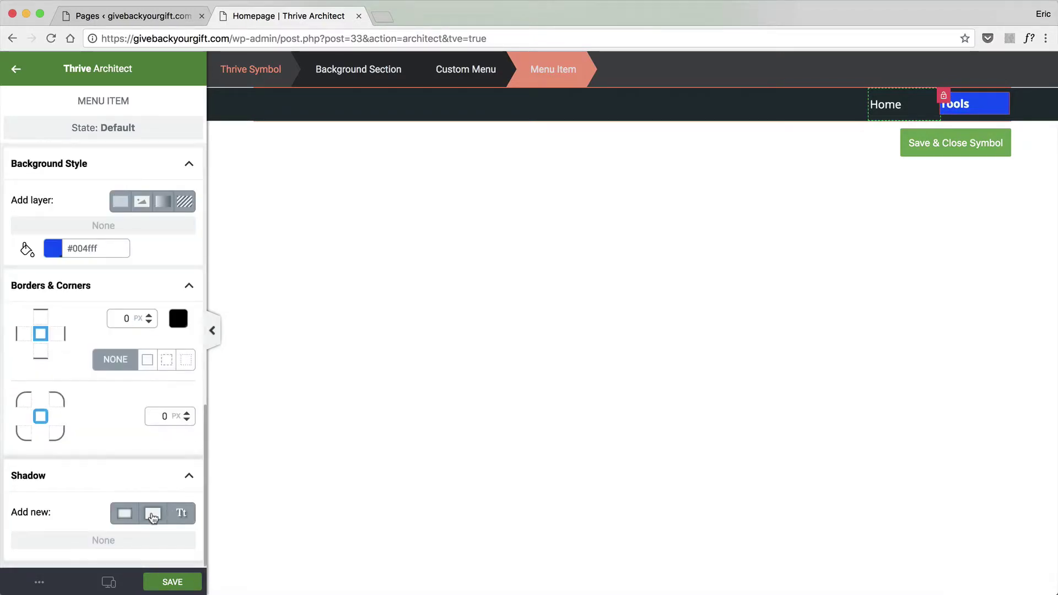
{"action": "left_click", "coordinate": [153, 514]}
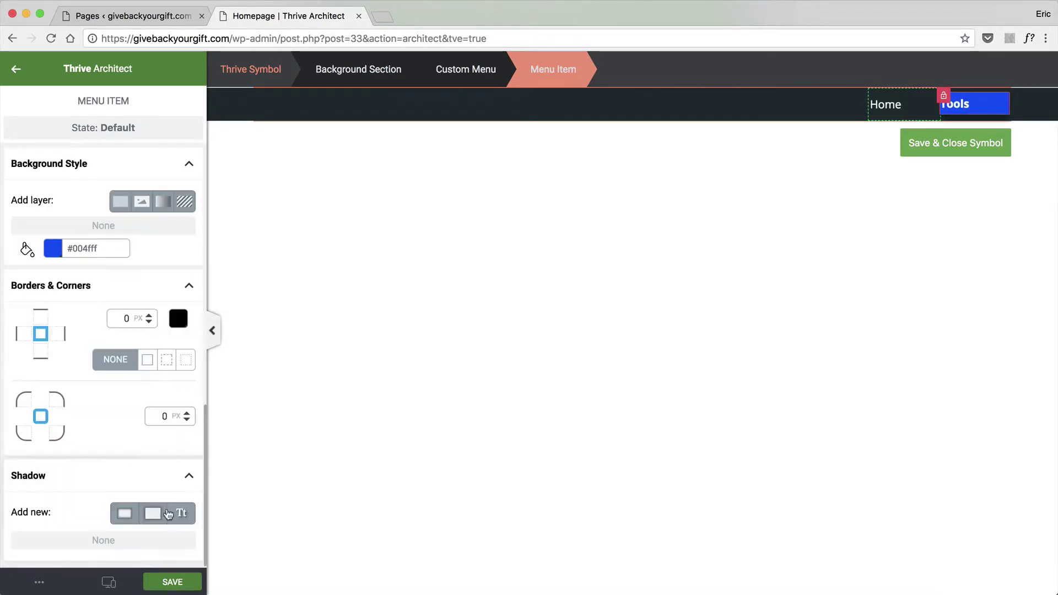
{"action": "scroll", "coordinate": [113, 442], "scroll_direction": "up", "scroll_amount": 2}
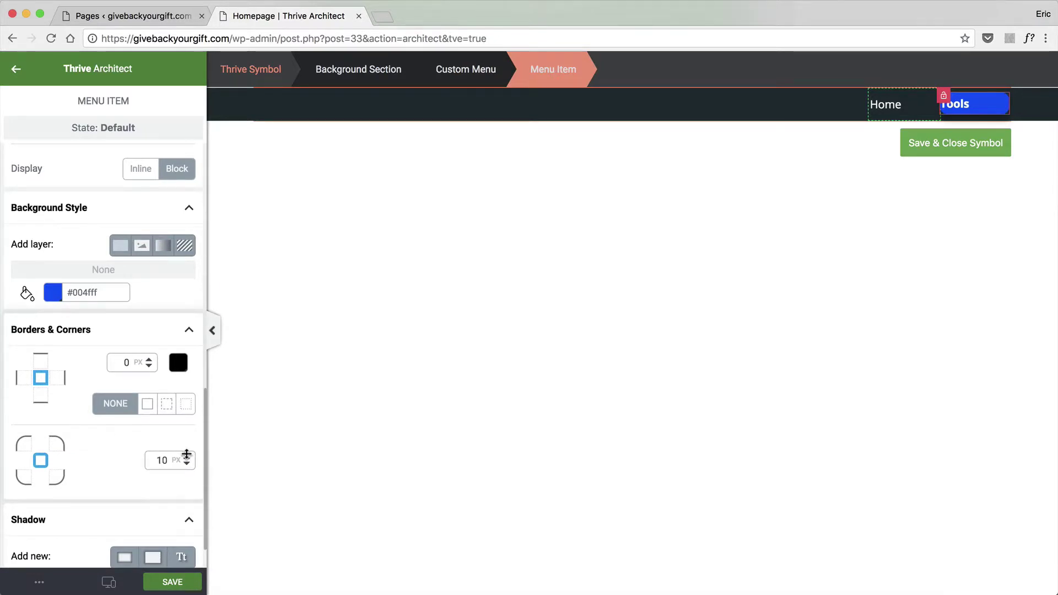
{"action": "left_click", "coordinate": [965, 142]}
{"action": "left_click", "coordinate": [952, 176]}
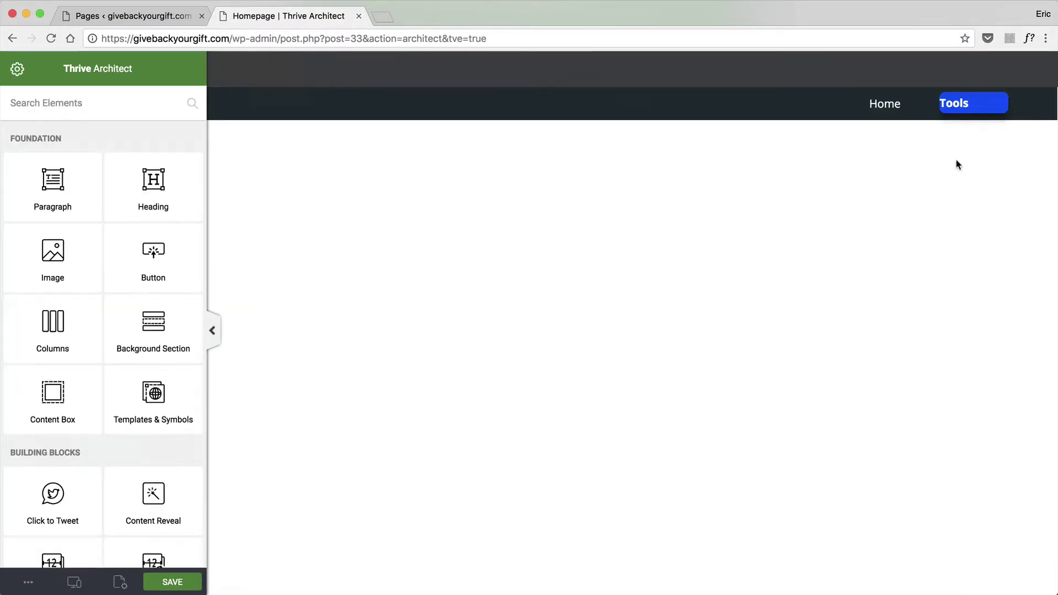
Edit the symbol again, set the Tools menu item's left padding to 45, and save the symbol
{"action": "left_click", "coordinate": [954, 106]}
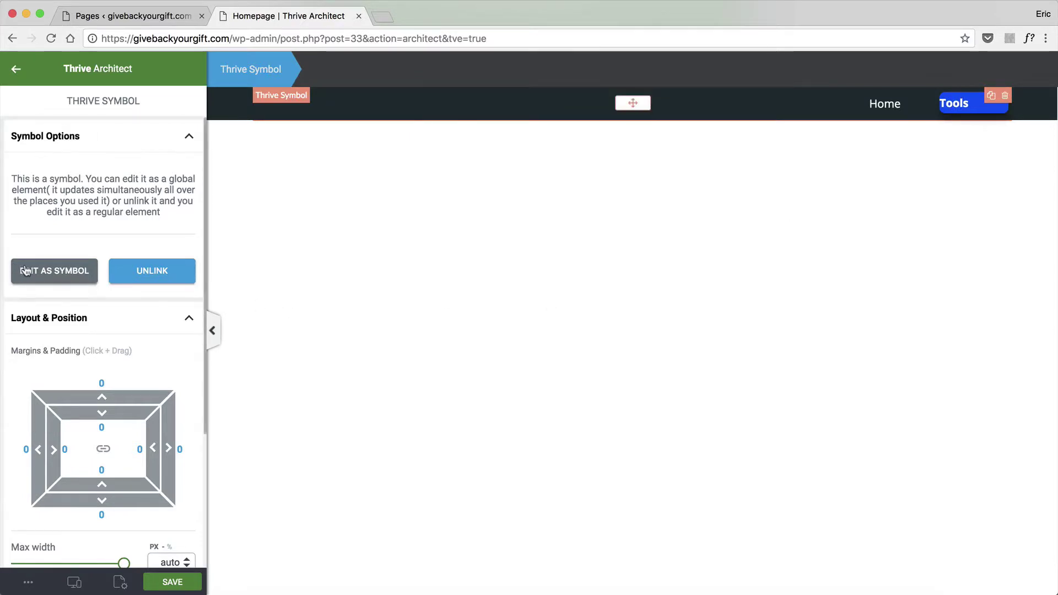
{"action": "left_click", "coordinate": [54, 271]}
{"action": "left_click", "coordinate": [976, 105]}
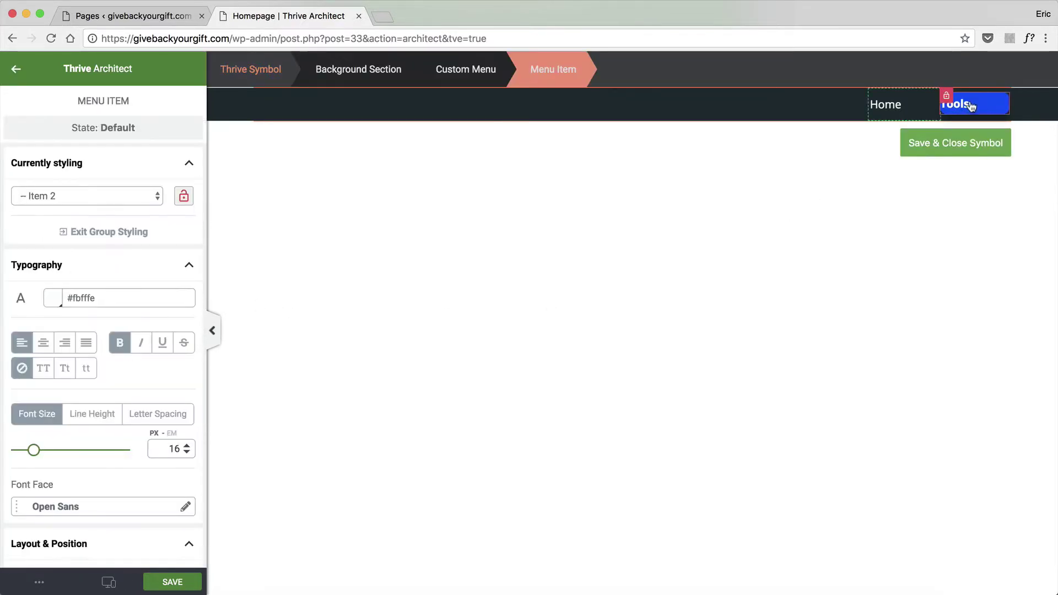
{"action": "scroll", "coordinate": [107, 342], "scroll_direction": "down", "scroll_amount": 5}
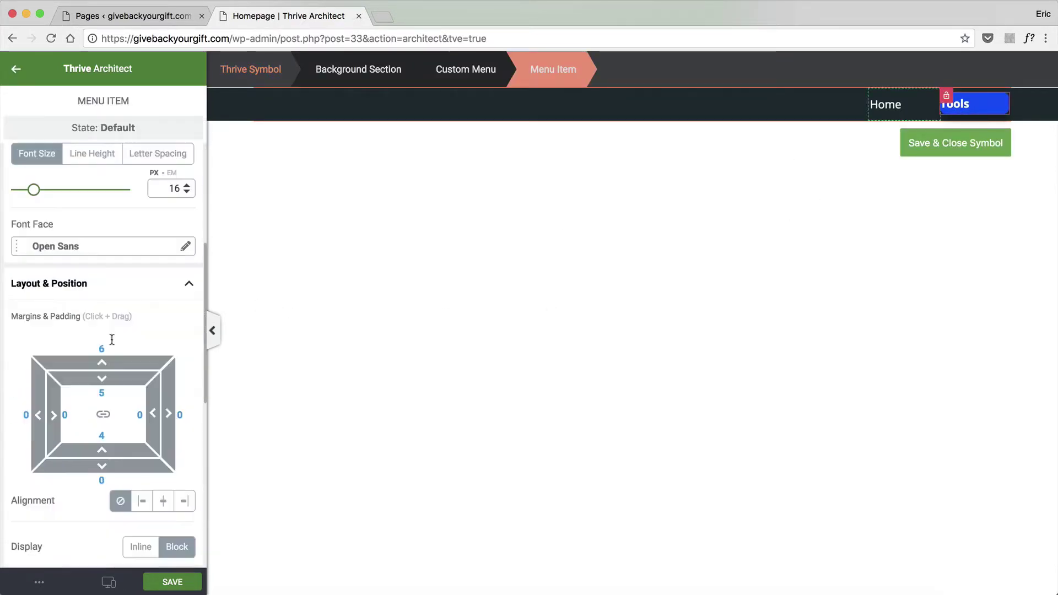
{"action": "left_click", "coordinate": [65, 415]}
{"action": "type", "text": "11"}
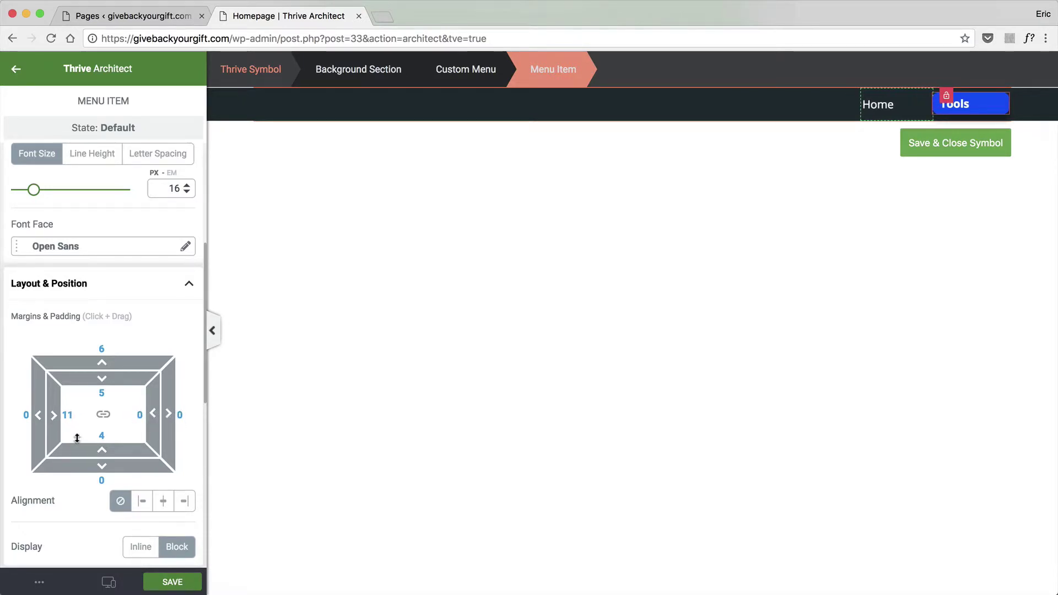
{"action": "left_click_drag", "start_coordinate": [55, 416], "coordinate": [212, 405]}
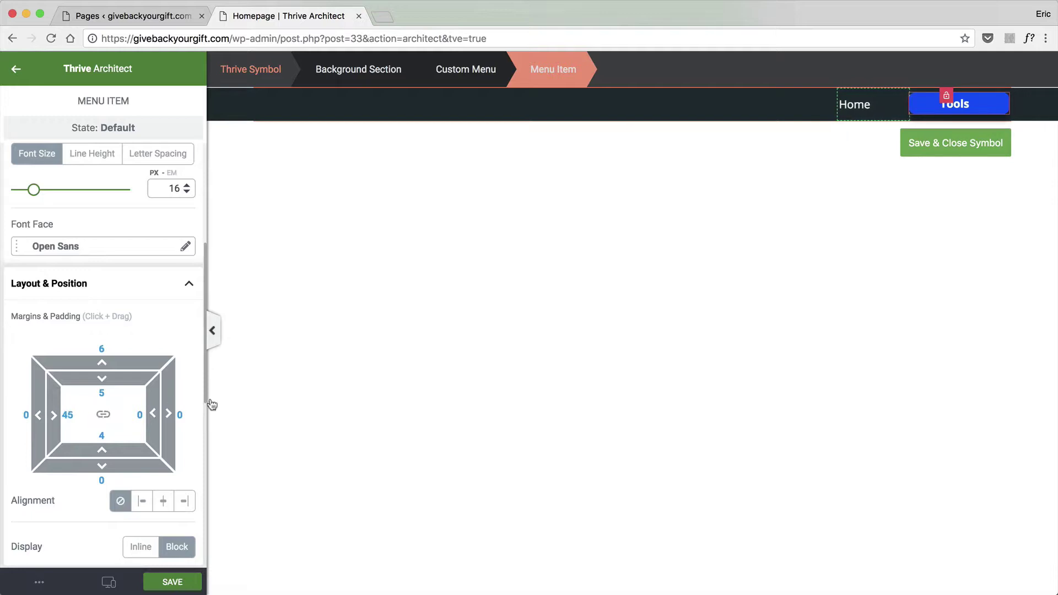
{"action": "left_click", "coordinate": [950, 157]}
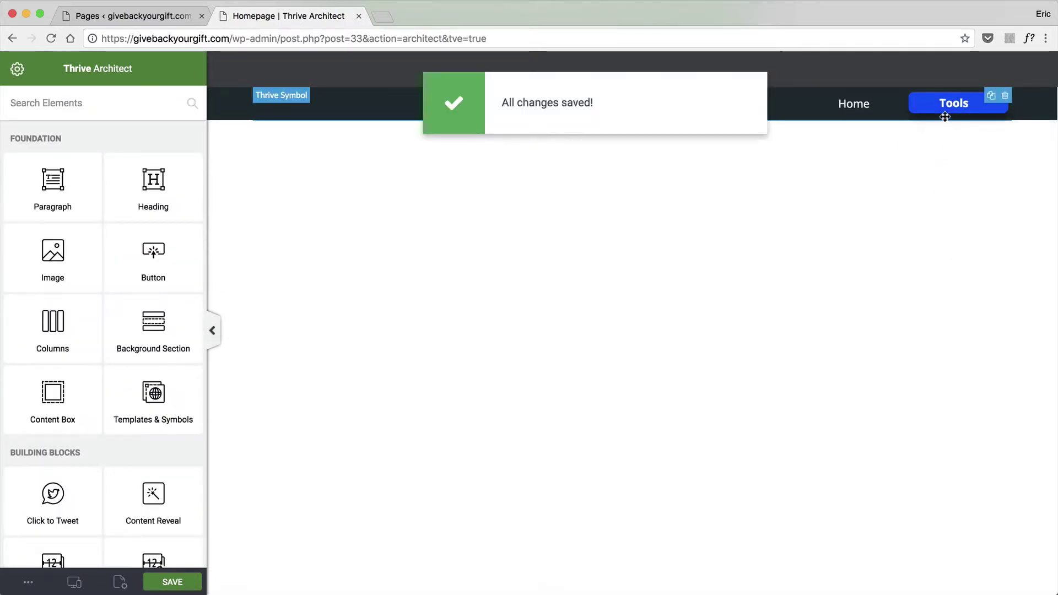
Reopen the symbol for editing and undo the Tools menu item's left padding, rounded corners, shadow and top margin changes
{"action": "left_click", "coordinate": [951, 107]}
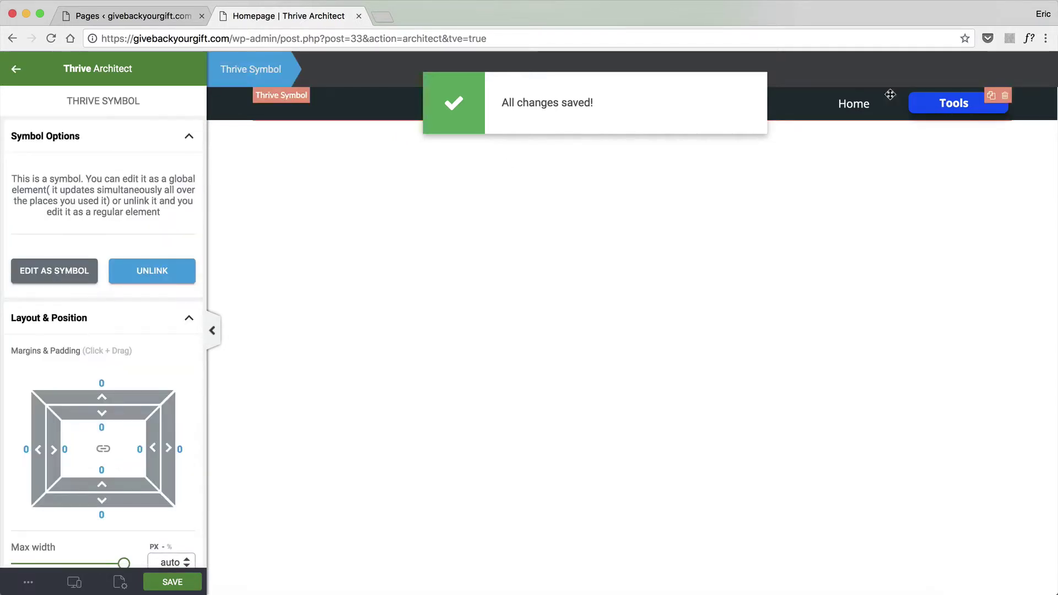
{"action": "left_click", "coordinate": [97, 275]}
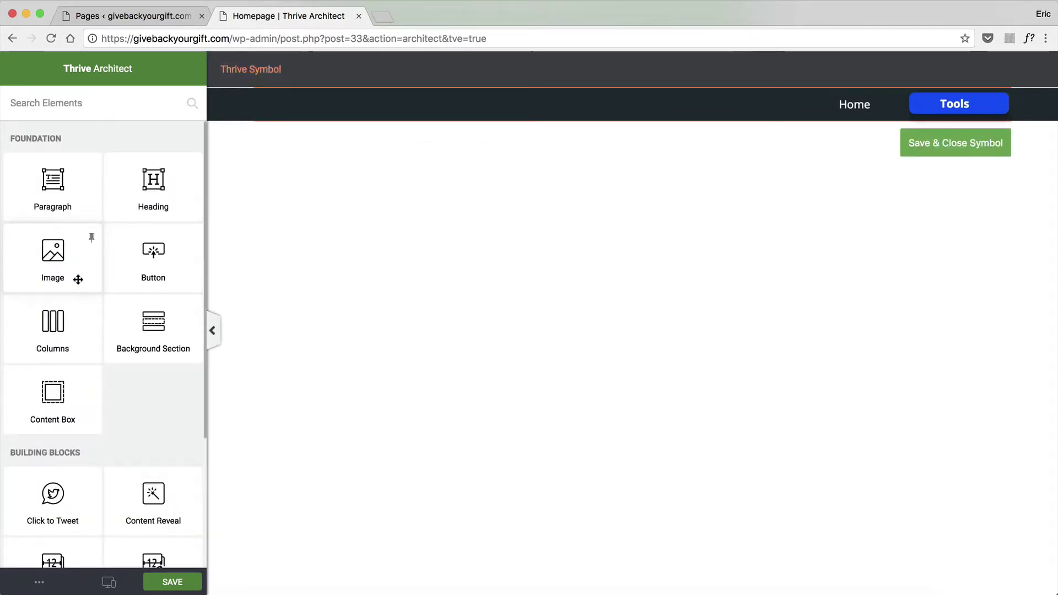
{"action": "left_click", "coordinate": [967, 103]}
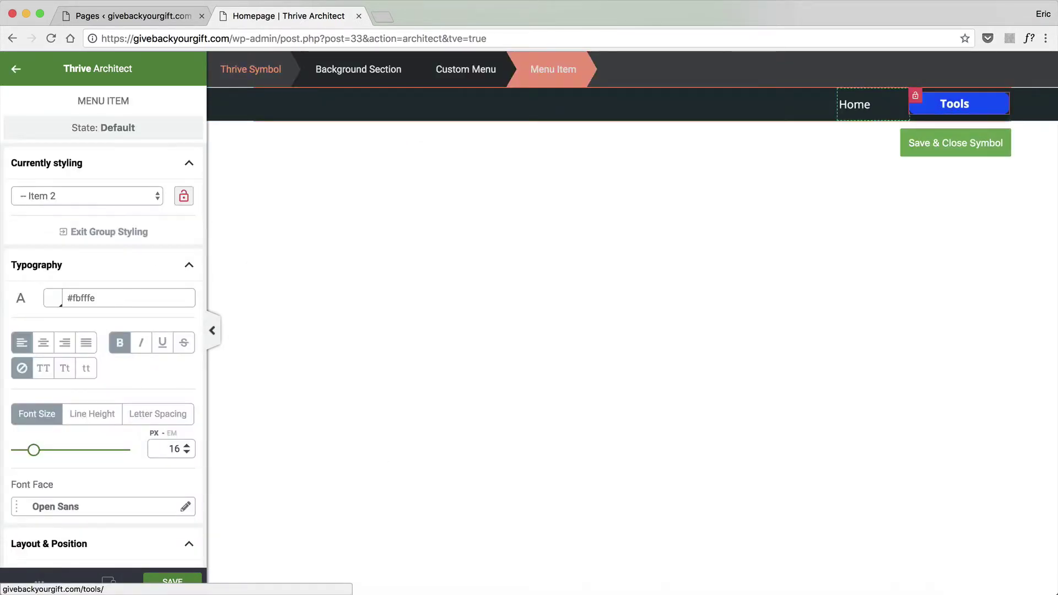
{"action": "left_click", "coordinate": [42, 582]}
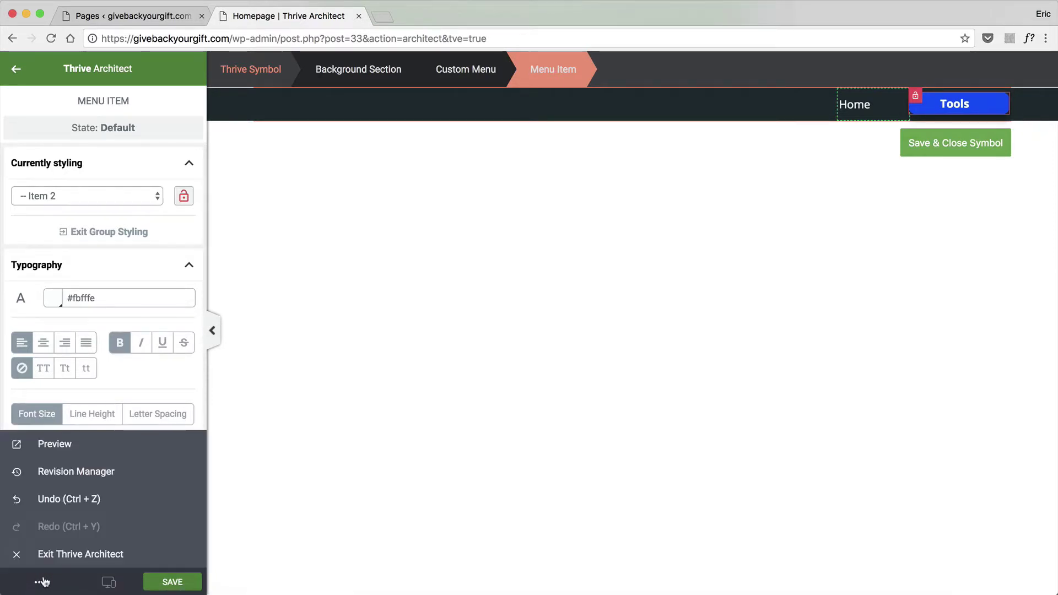
{"action": "left_click", "coordinate": [64, 508]}
{"action": "left_click", "coordinate": [65, 510]}
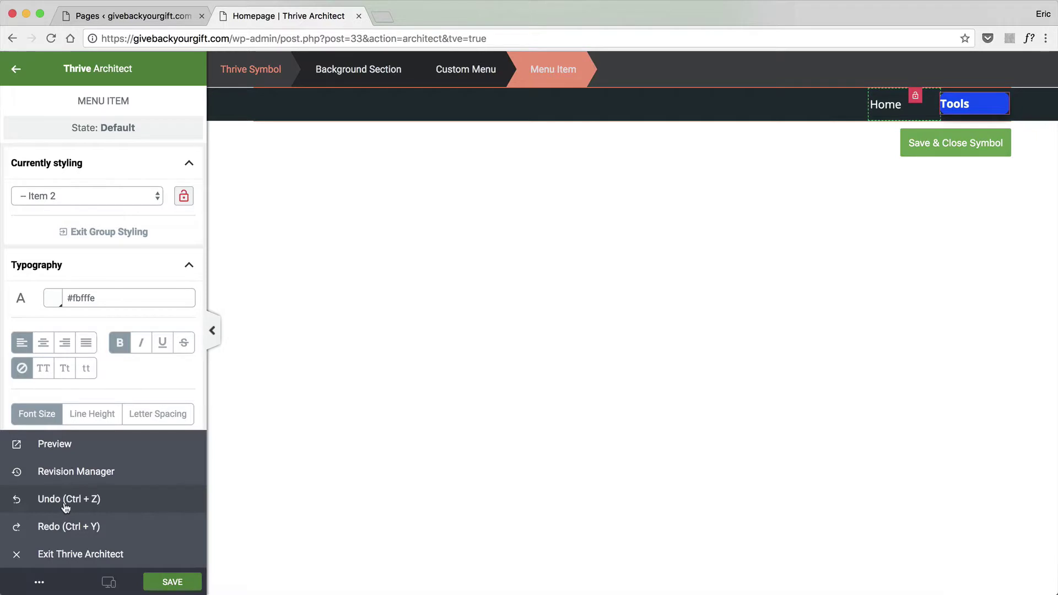
{"action": "left_click", "coordinate": [66, 506]}
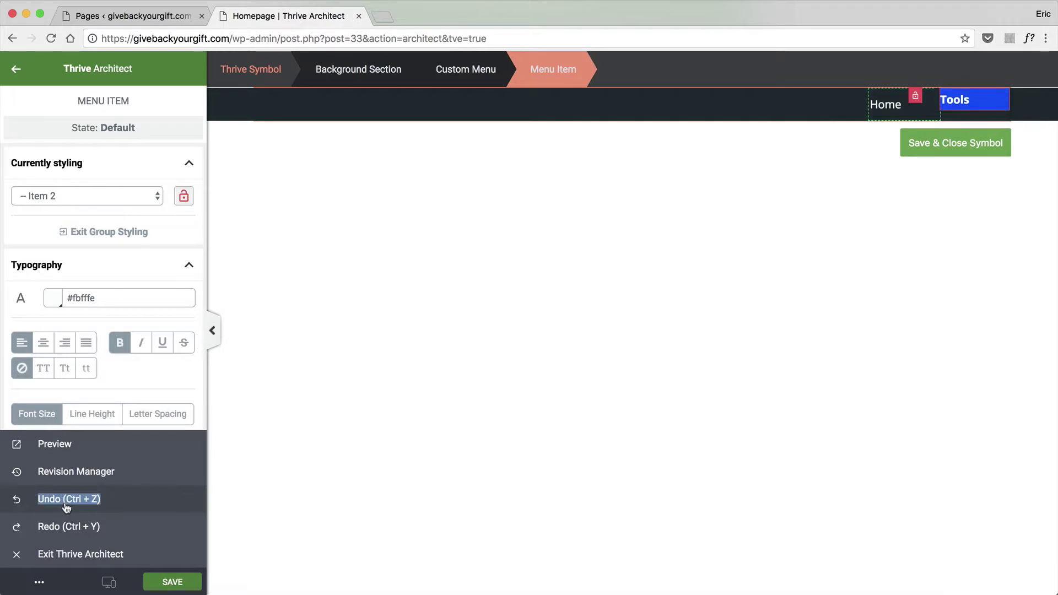
{"action": "double_click", "coordinate": [66, 507]}
{"action": "left_click", "coordinate": [66, 504]}
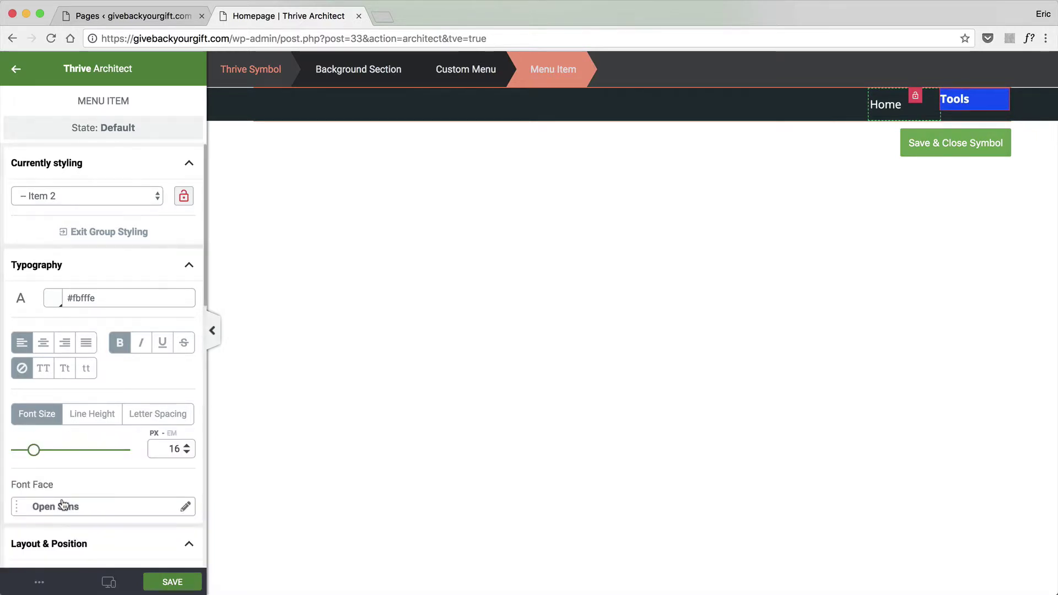
{"action": "left_click", "coordinate": [41, 579]}
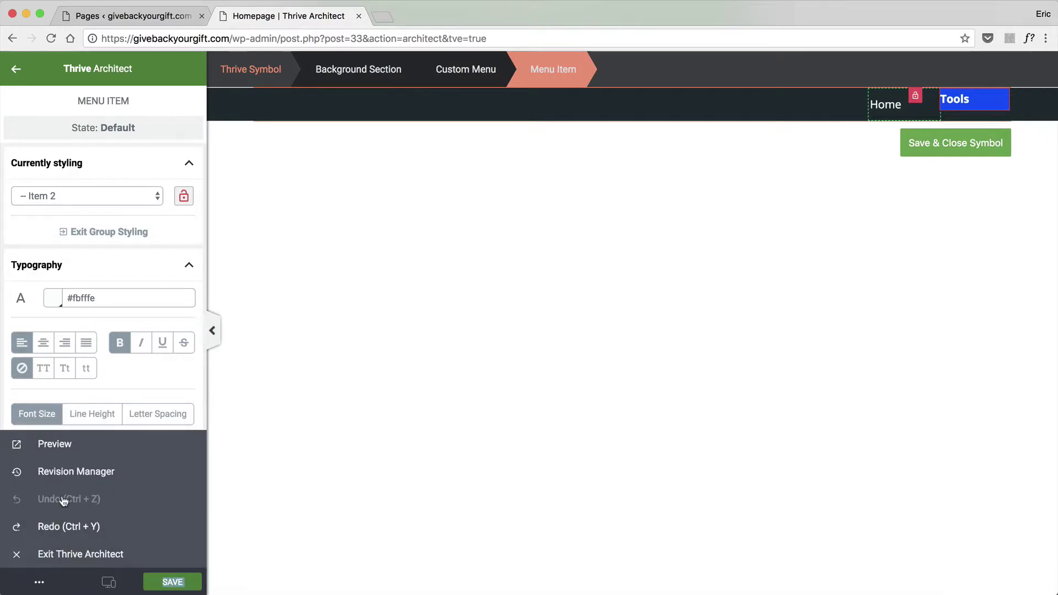
{"action": "left_click", "coordinate": [275, 456]}
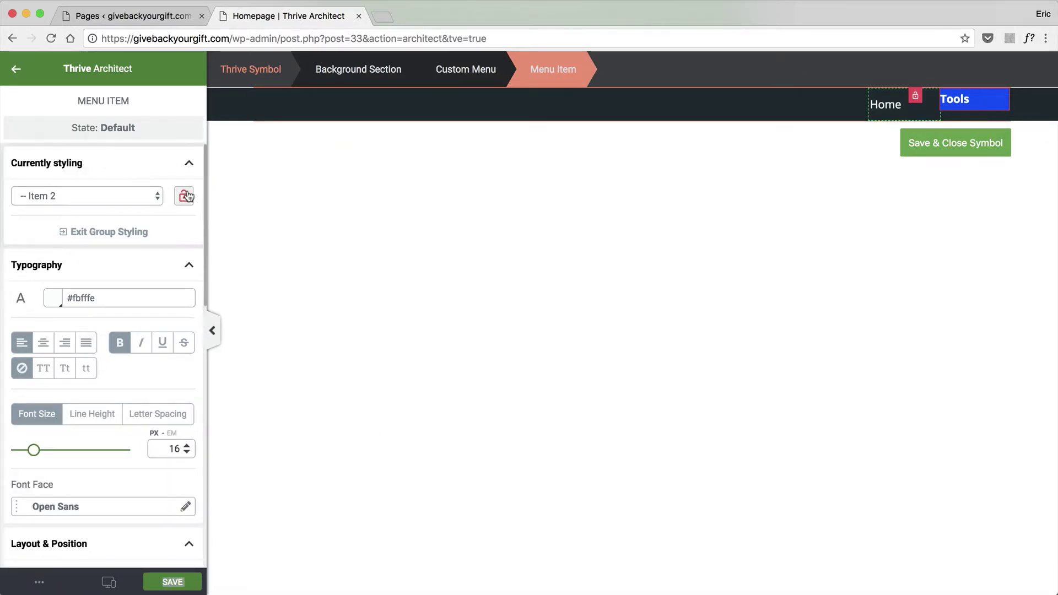
Clear the background color of the Tools menu item so it uses no color
{"action": "scroll", "coordinate": [83, 418], "scroll_direction": "down", "scroll_amount": 10}
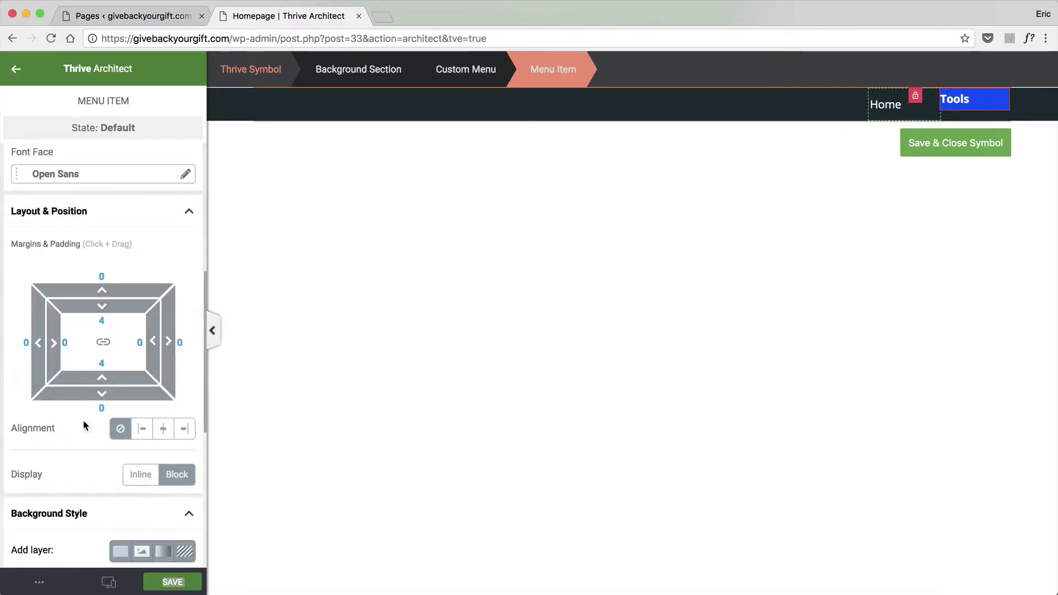
{"action": "scroll", "coordinate": [83, 425], "scroll_direction": "up", "scroll_amount": 1}
{"action": "left_click", "coordinate": [53, 278]}
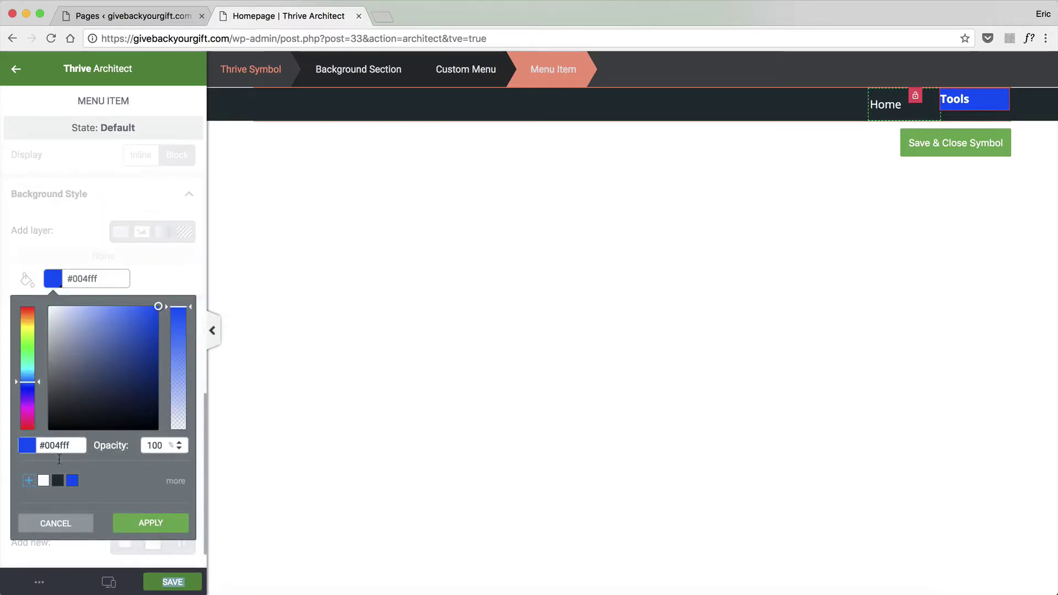
{"action": "left_click", "coordinate": [55, 522]}
{"action": "left_click", "coordinate": [53, 278]}
{"action": "mouse_move", "coordinate": [66, 404]}
{"action": "left_mouse_down"}
{"action": "mouse_move", "coordinate": [42, 420]}
{"action": "mouse_move", "coordinate": [48, 409]}
{"action": "left_mouse_up"}
{"action": "left_click", "coordinate": [176, 480]}
{"action": "scroll", "coordinate": [99, 493], "scroll_direction": "down", "scroll_amount": 1}
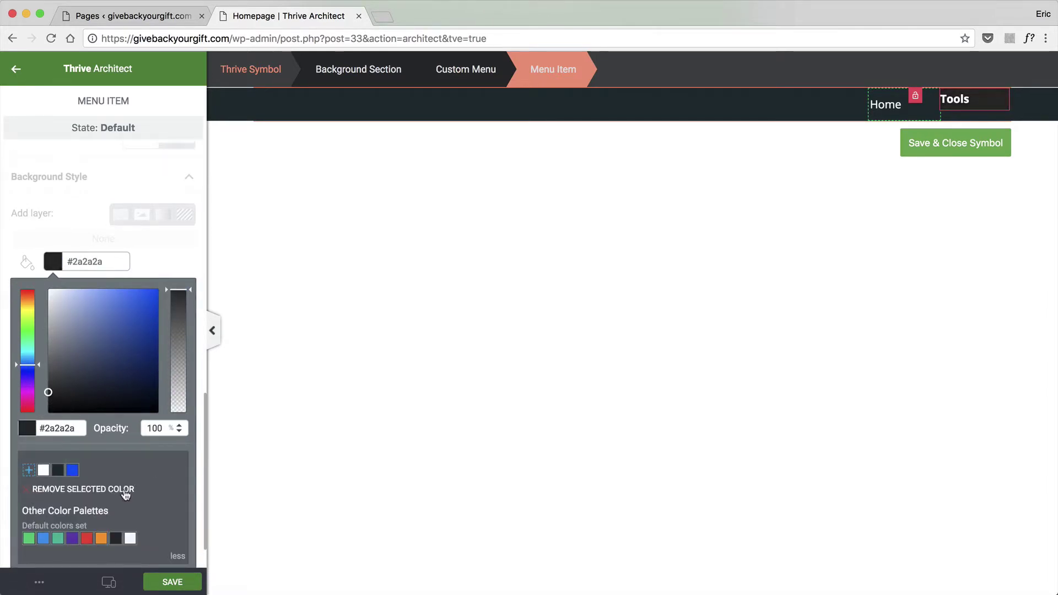
{"action": "scroll", "coordinate": [100, 496], "scroll_direction": "down", "scroll_amount": 1}
{"action": "left_click", "coordinate": [172, 529]}
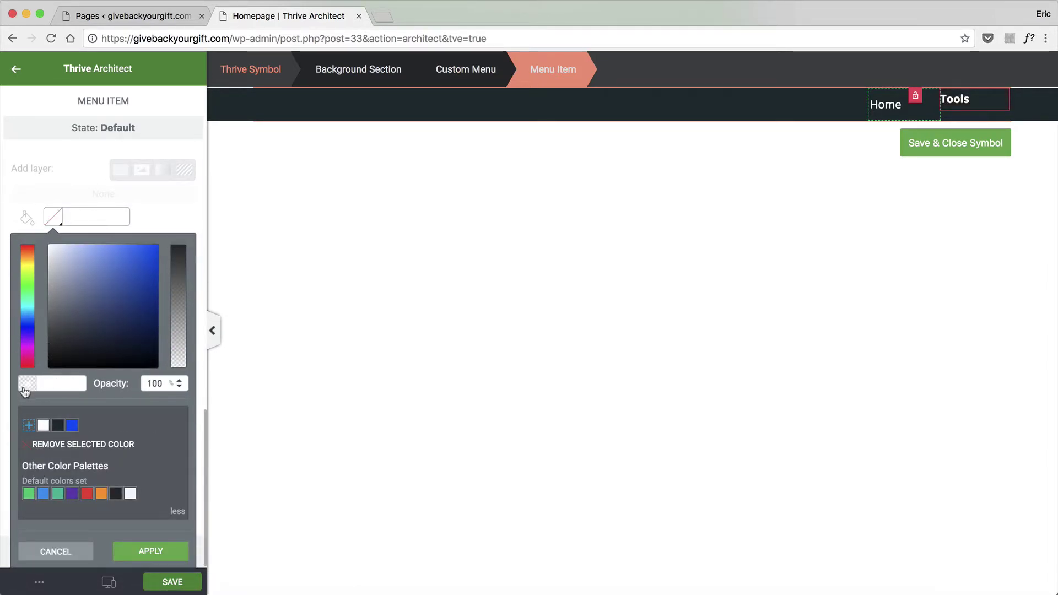
{"action": "left_click", "coordinate": [156, 551]}
Remove the bold formatting from the Tools menu item and adjust its top and bottom padding
{"action": "scroll", "coordinate": [99, 419], "scroll_direction": "up", "scroll_amount": 10}
{"action": "scroll", "coordinate": [129, 359], "scroll_direction": "down", "scroll_amount": 5}
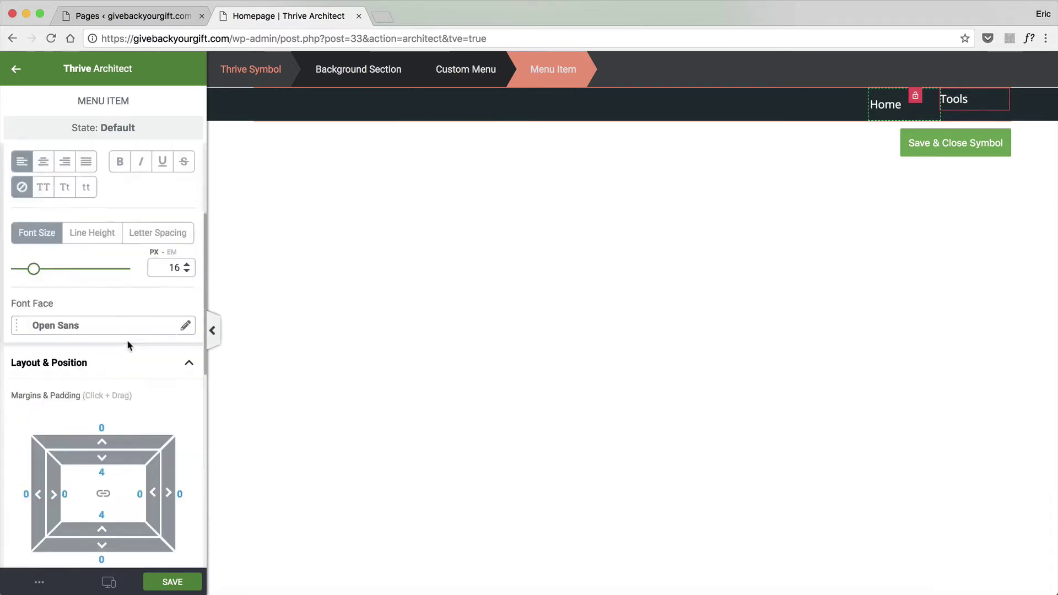
{"action": "left_click", "coordinate": [894, 113]}
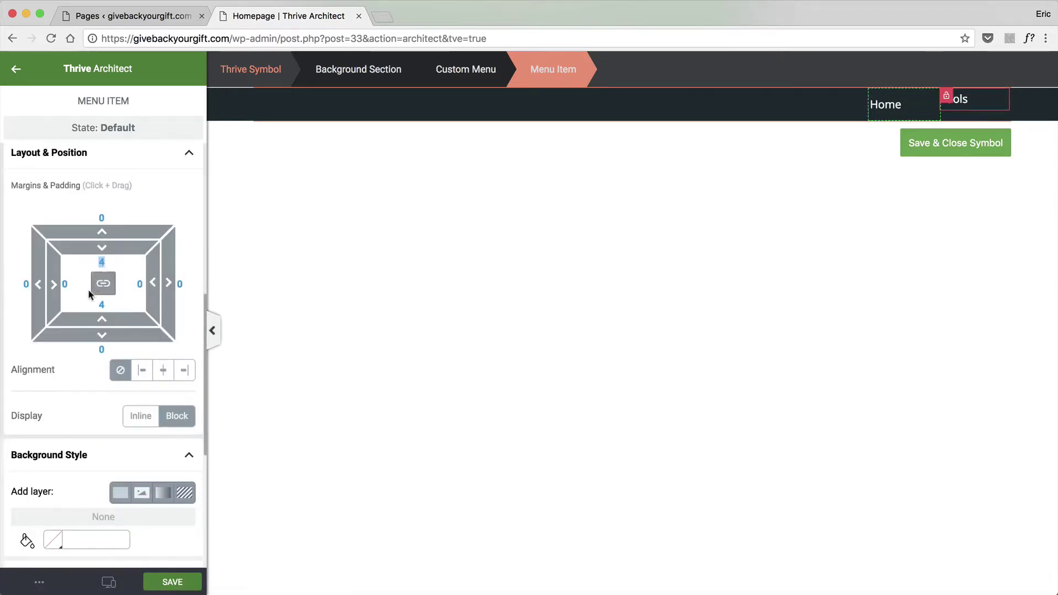
{"action": "left_click", "coordinate": [961, 107]}
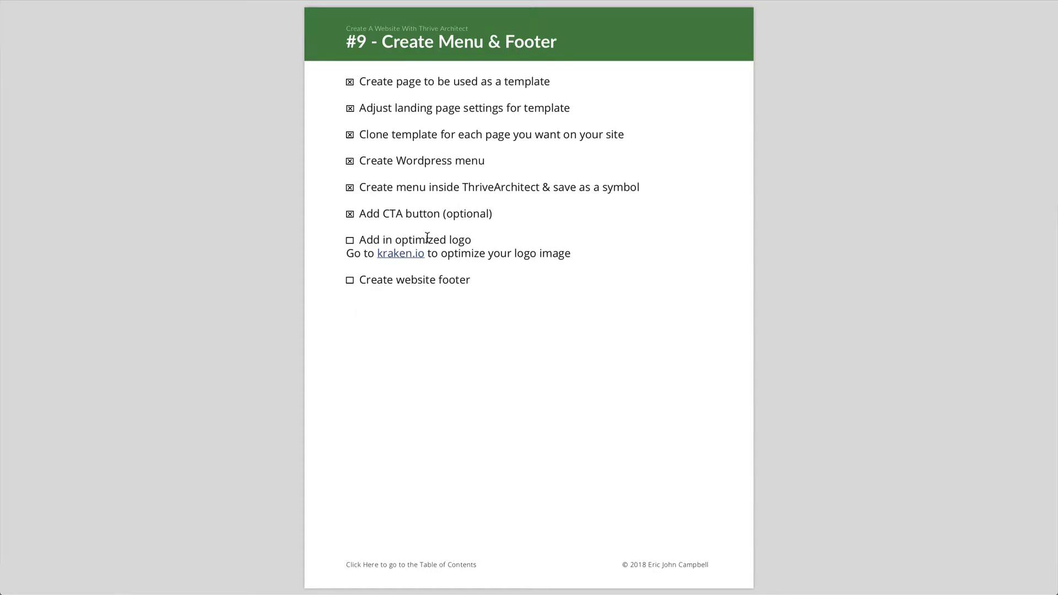
Open kraken.io from the checklist and view the image upload area of its free web interface
{"action": "left_click", "coordinate": [404, 256]}
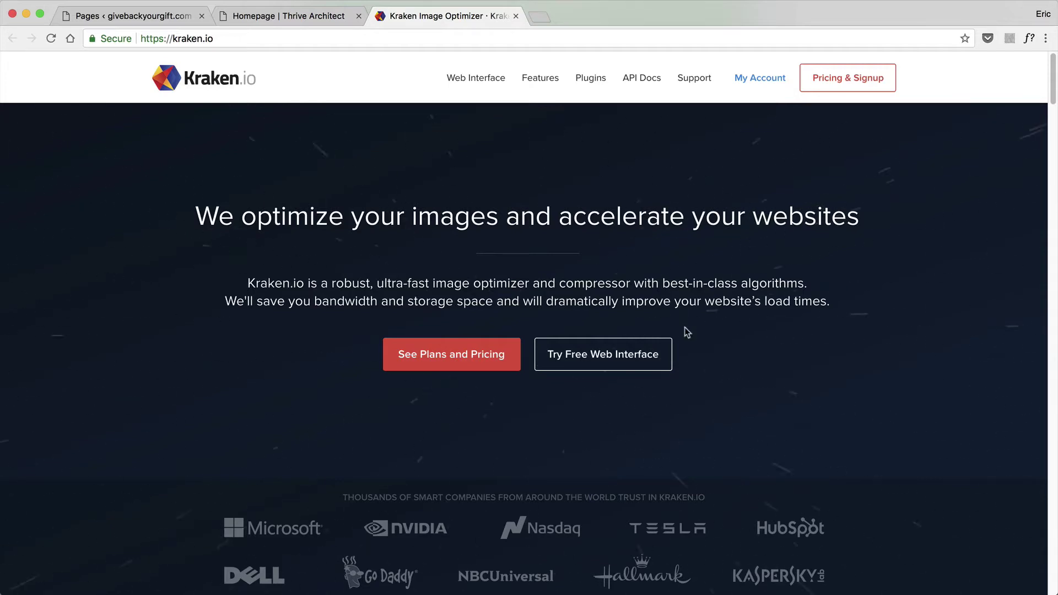
{"action": "left_click", "coordinate": [619, 358]}
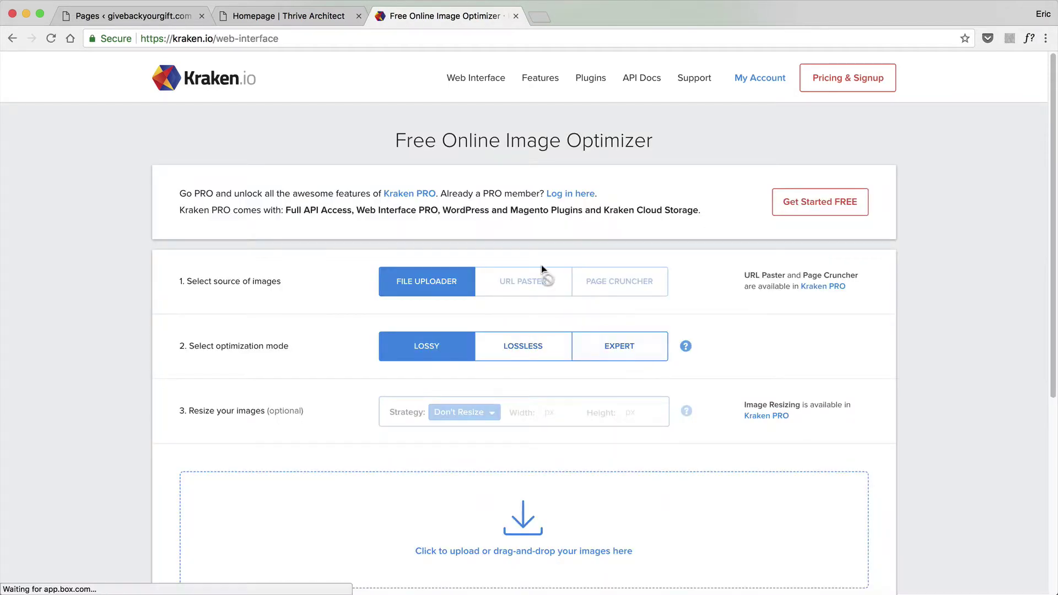
{"action": "scroll", "coordinate": [425, 269], "scroll_direction": "down", "scroll_amount": 3}
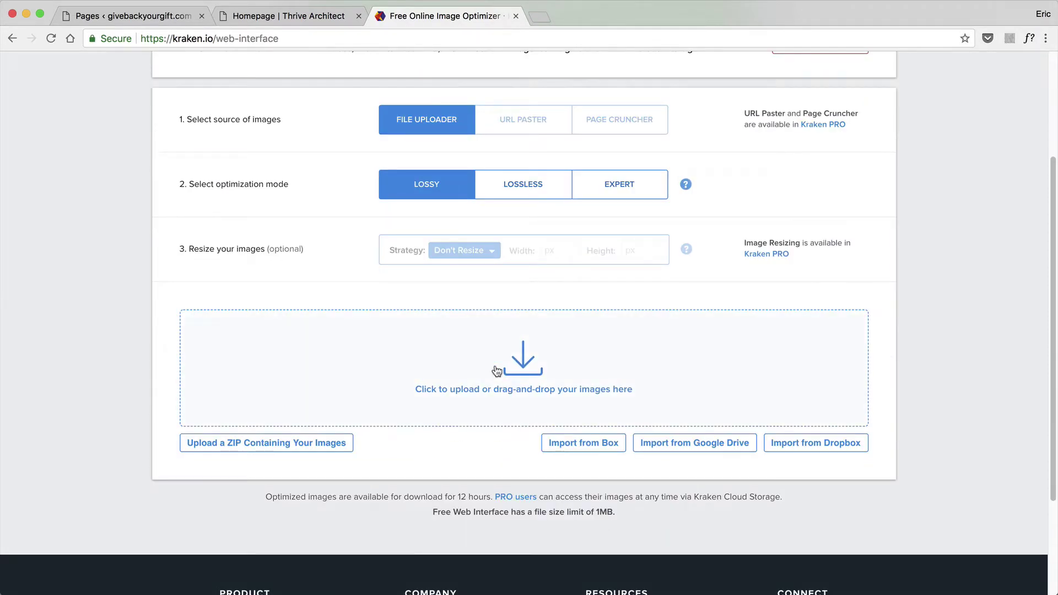
Return to the Homepage editor, open the symbol for editing and add an Image element beside the menu
{"action": "left_click", "coordinate": [297, 16]}
{"action": "left_click", "coordinate": [402, 17]}
{"action": "left_click", "coordinate": [282, 23]}
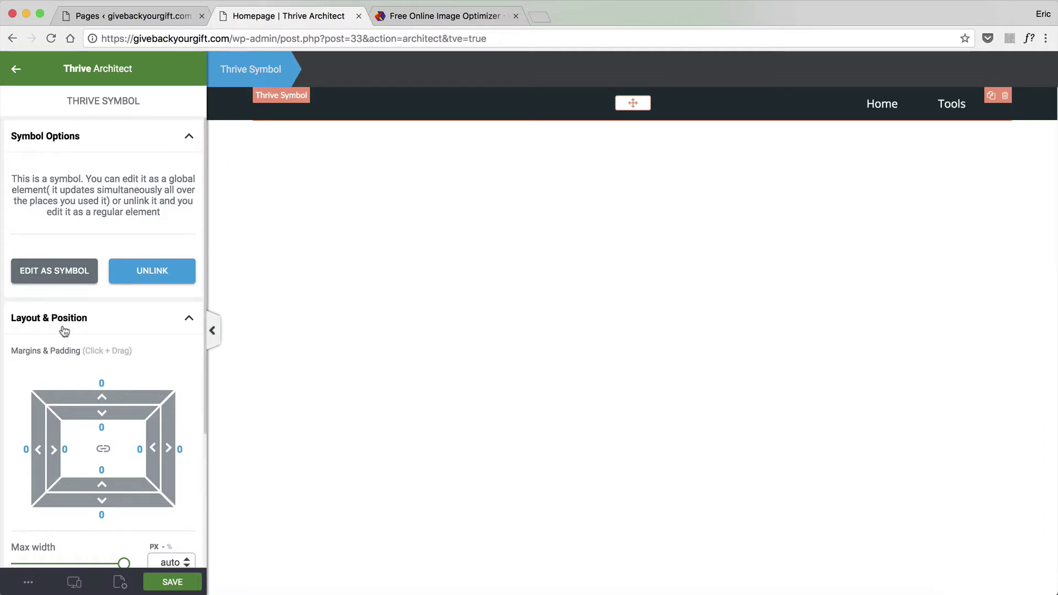
{"action": "left_click", "coordinate": [83, 270]}
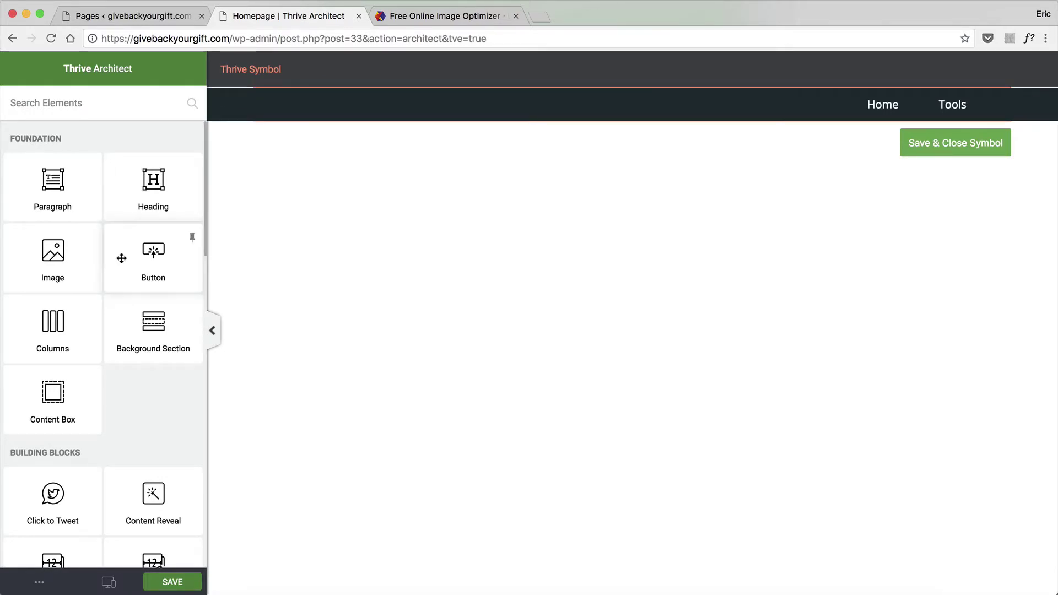
{"action": "left_click", "coordinate": [75, 112]}
{"action": "type", "text": "image"}
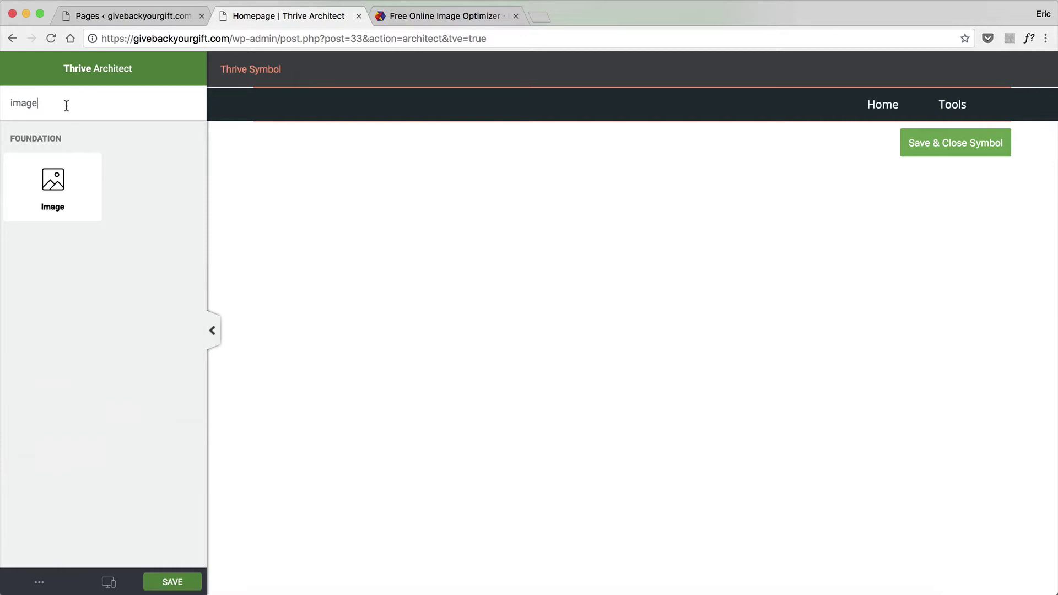
{"action": "left_click_drag", "start_coordinate": [74, 173], "coordinate": [255, 103]}
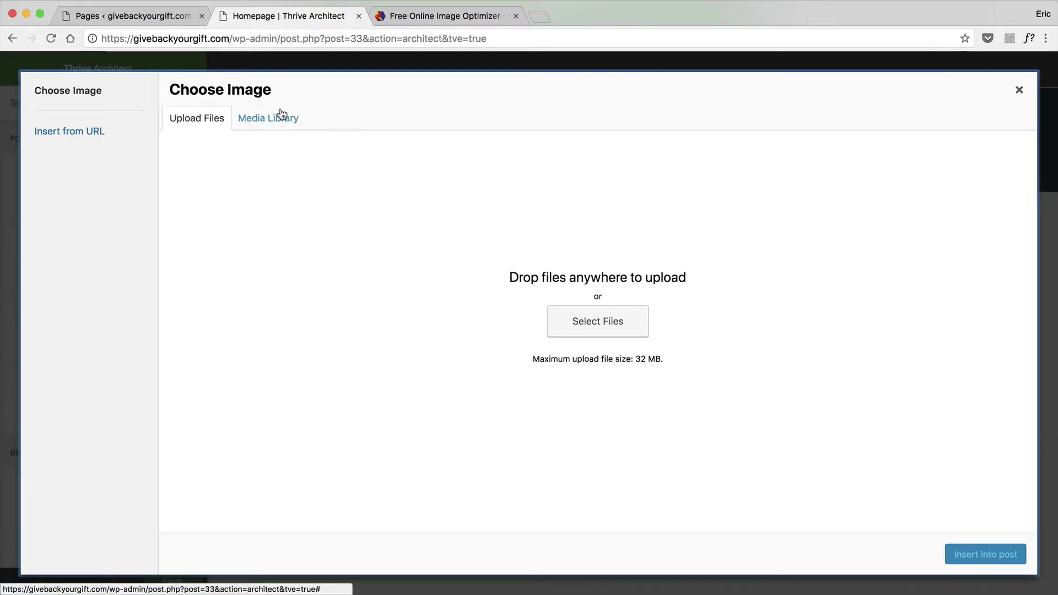
Upload Logo.png from the Images folder on the Desktop and insert it at Medium size, 300 × 45
{"action": "left_click", "coordinate": [577, 332]}
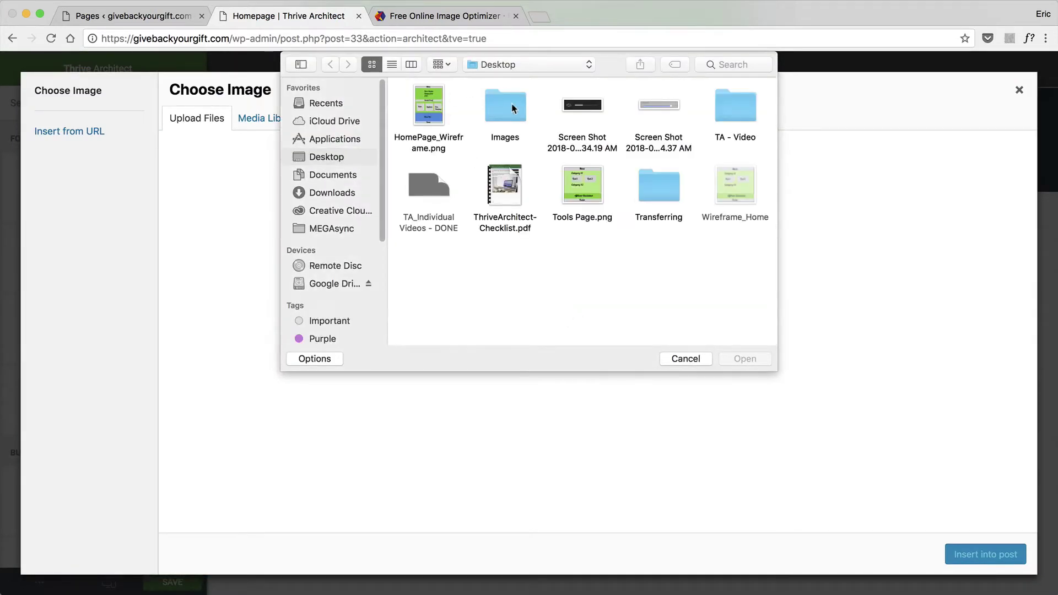
{"action": "double_click", "coordinate": [512, 114]}
{"action": "double_click", "coordinate": [509, 106]}
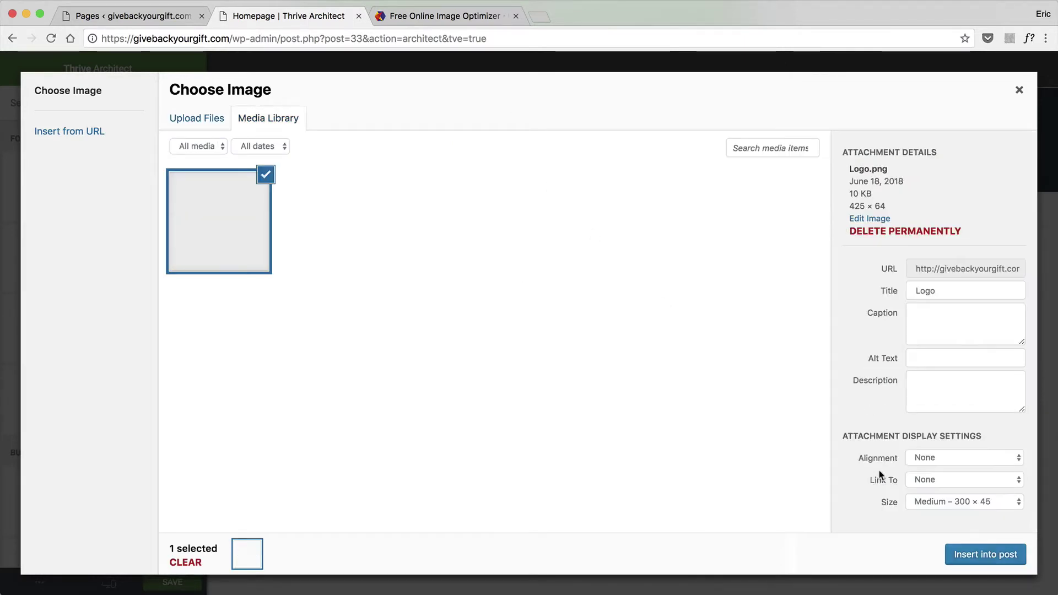
{"action": "left_click", "coordinate": [978, 565]}
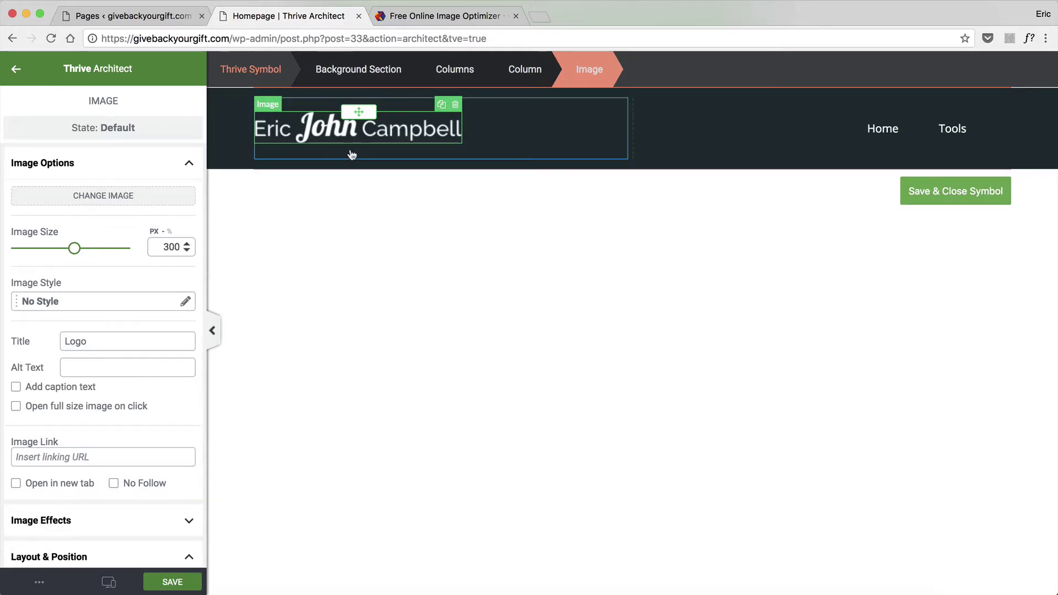
Narrow the logo column to about 39.4% by moving the divider between the logo and the custom menu
{"action": "left_click", "coordinate": [561, 139]}
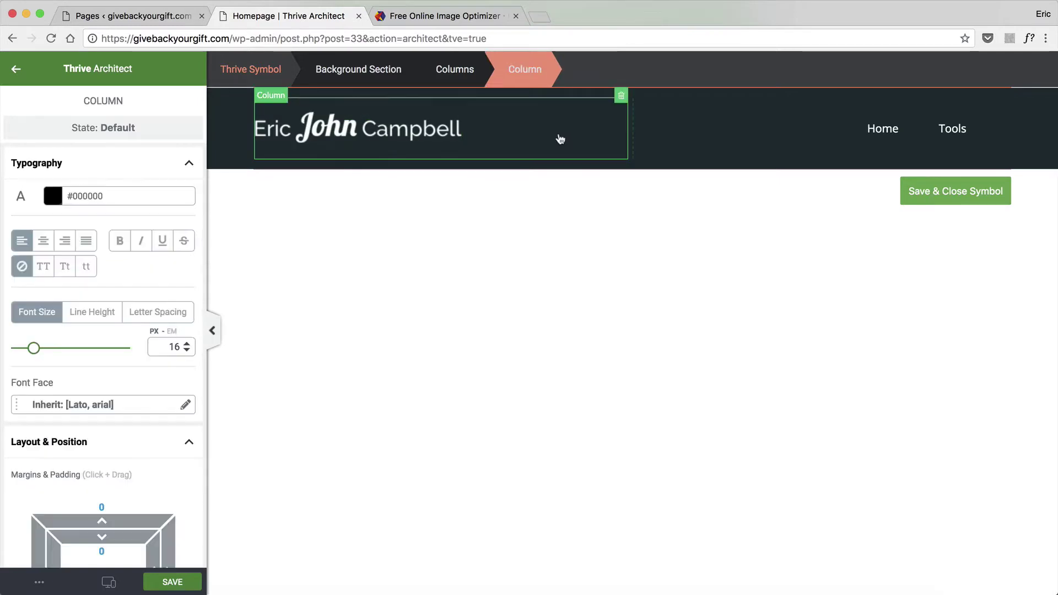
{"action": "left_click", "coordinate": [686, 126]}
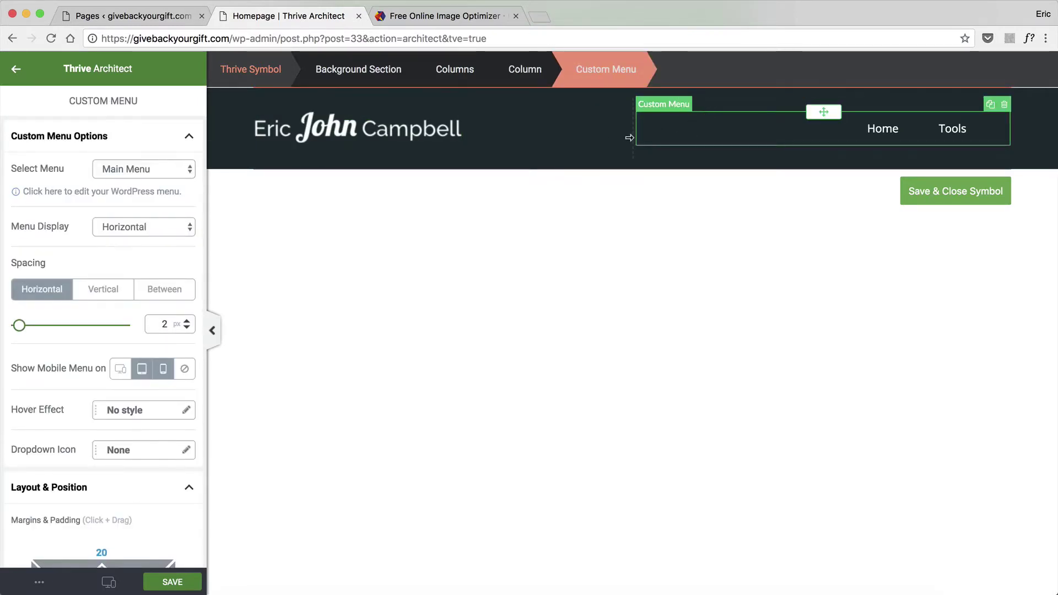
{"action": "left_click_drag", "start_coordinate": [633, 139], "coordinate": [550, 137]}
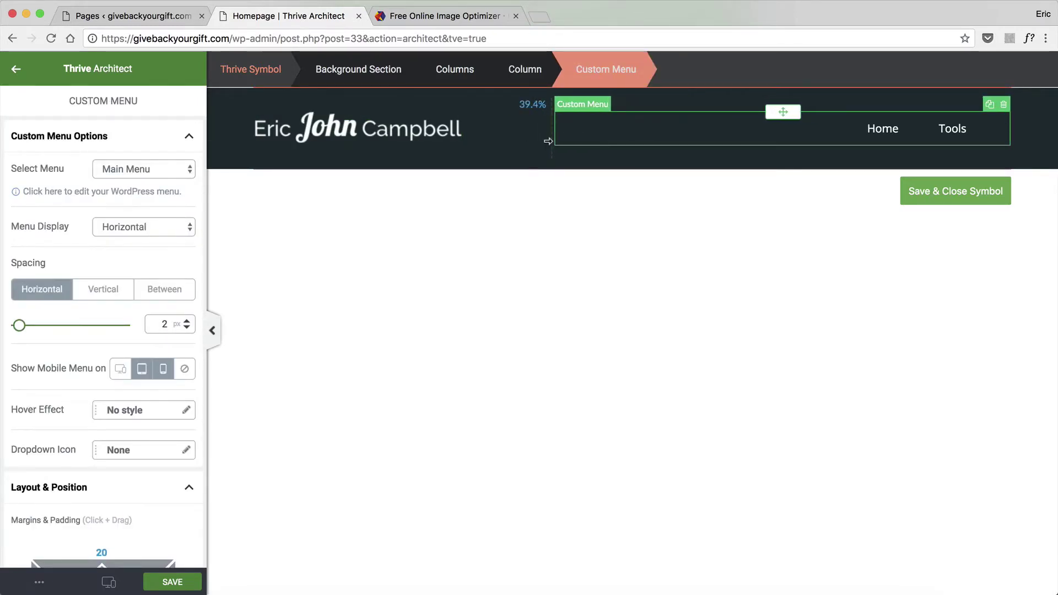
Set the logo's image size to 180 px and its top and bottom margins to 0
{"action": "left_click", "coordinate": [319, 157]}
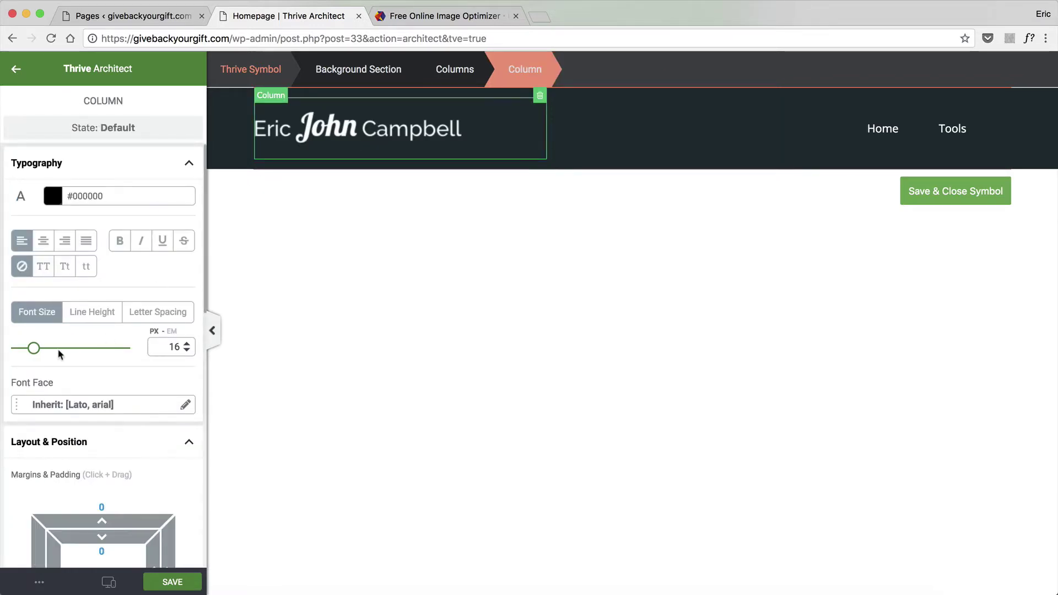
{"action": "left_click", "coordinate": [439, 125]}
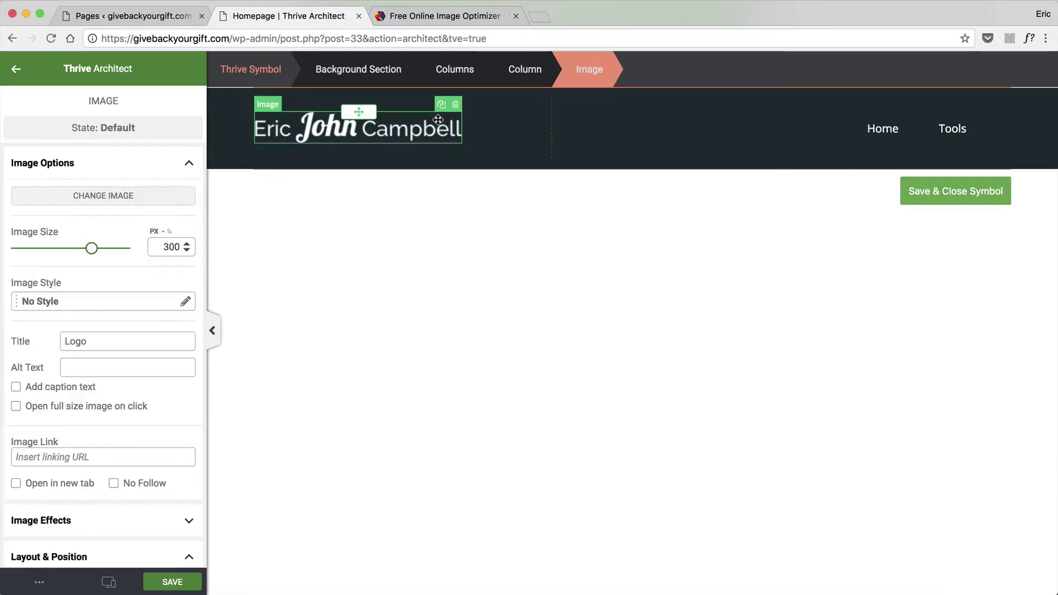
{"action": "left_click_drag", "start_coordinate": [92, 248], "coordinate": [60, 259]}
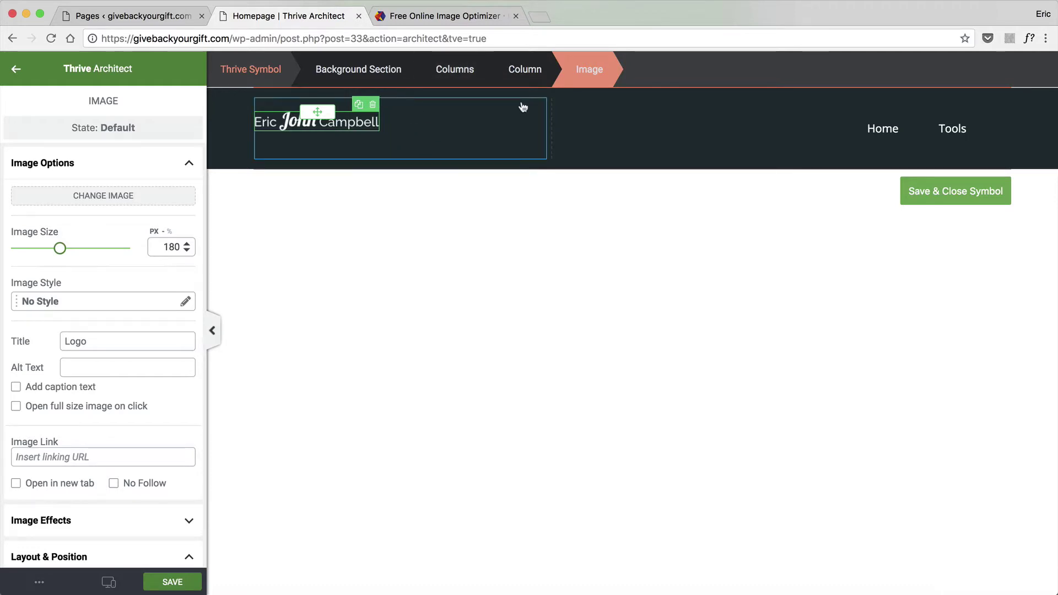
{"action": "scroll", "coordinate": [133, 310], "scroll_direction": "down", "scroll_amount": 5}
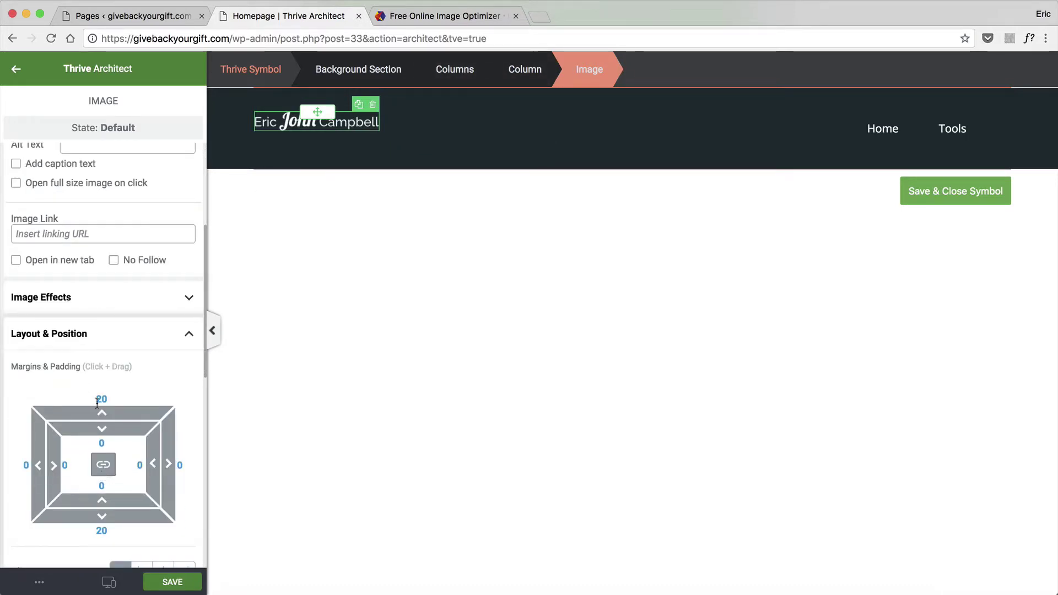
{"action": "left_click", "coordinate": [90, 399]}
{"action": "key", "text": "Delete"}
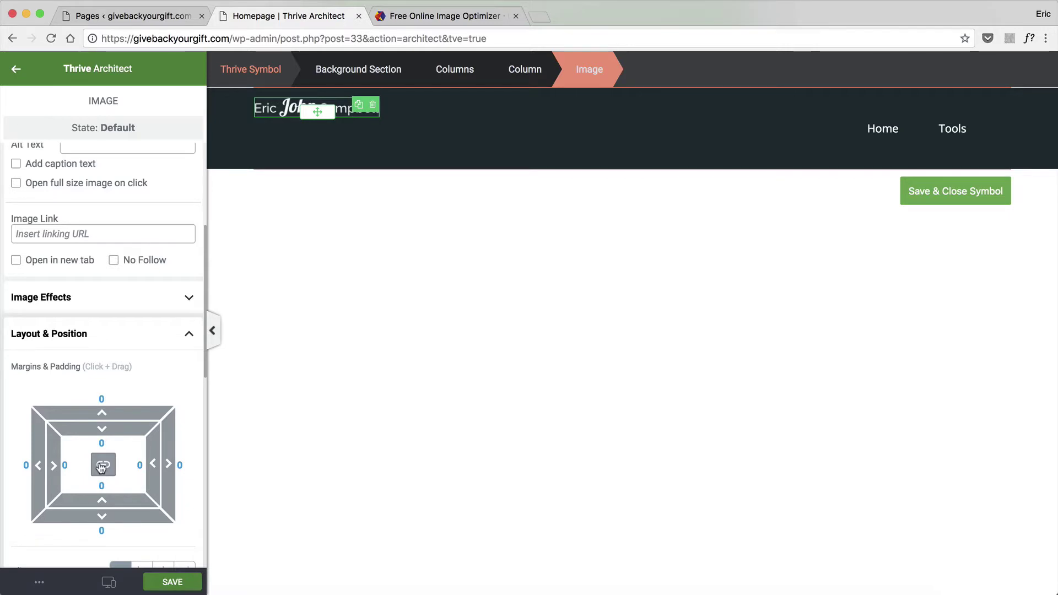
Set the top and bottom padding of the Columns element holding the logo and menu to 0
{"action": "left_click", "coordinate": [526, 81]}
{"action": "scroll", "coordinate": [61, 412], "scroll_direction": "down", "scroll_amount": 2}
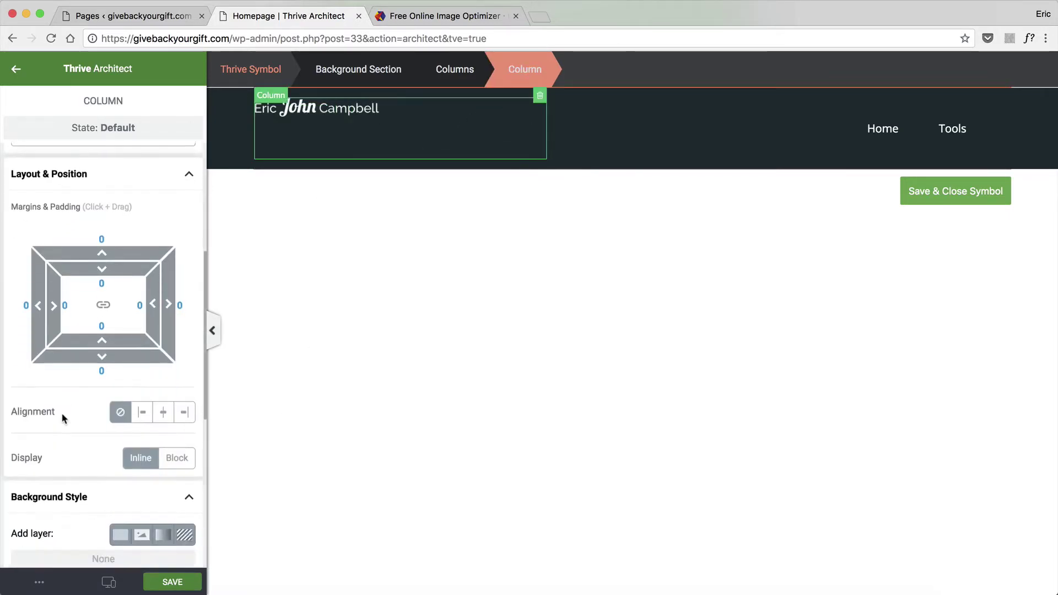
{"action": "scroll", "coordinate": [61, 412], "scroll_direction": "down", "scroll_amount": 5}
{"action": "scroll", "coordinate": [61, 412], "scroll_direction": "up", "scroll_amount": 7}
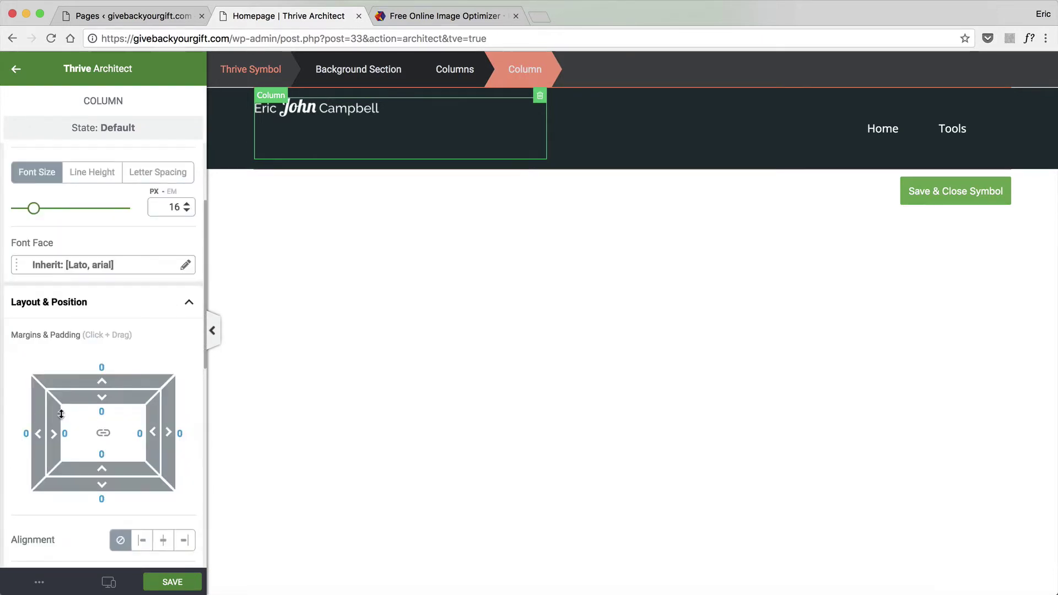
{"action": "scroll", "coordinate": [61, 413], "scroll_direction": "up", "scroll_amount": 5}
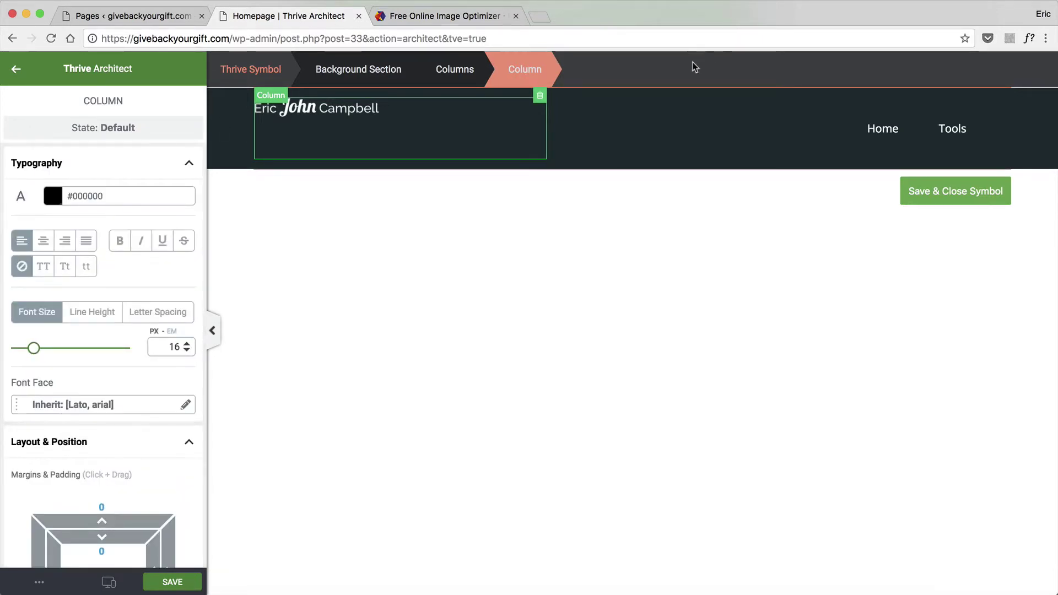
{"action": "left_click", "coordinate": [452, 80]}
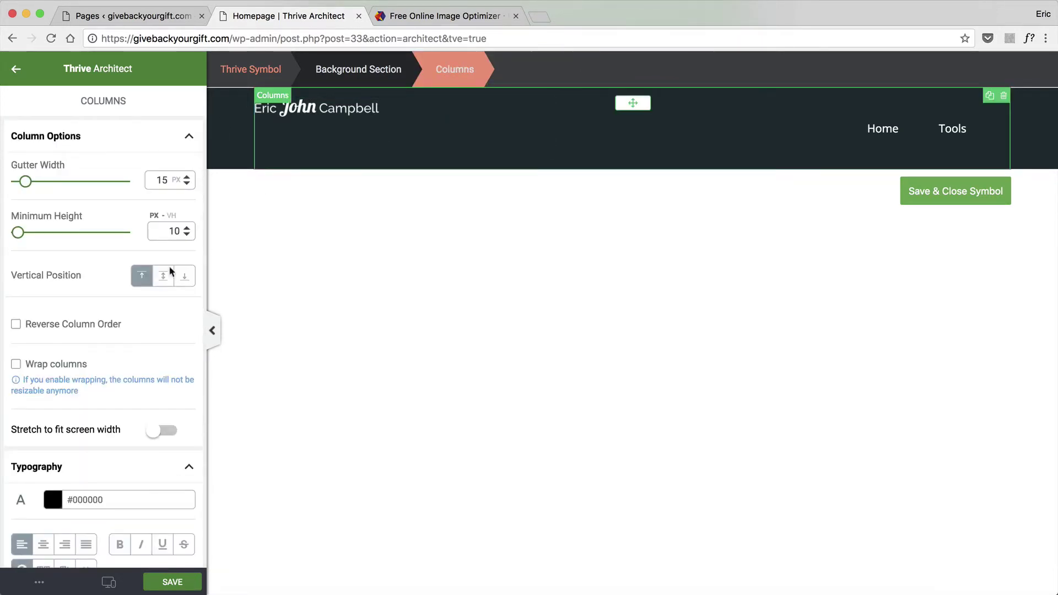
{"action": "scroll", "coordinate": [124, 316], "scroll_direction": "down", "scroll_amount": 9}
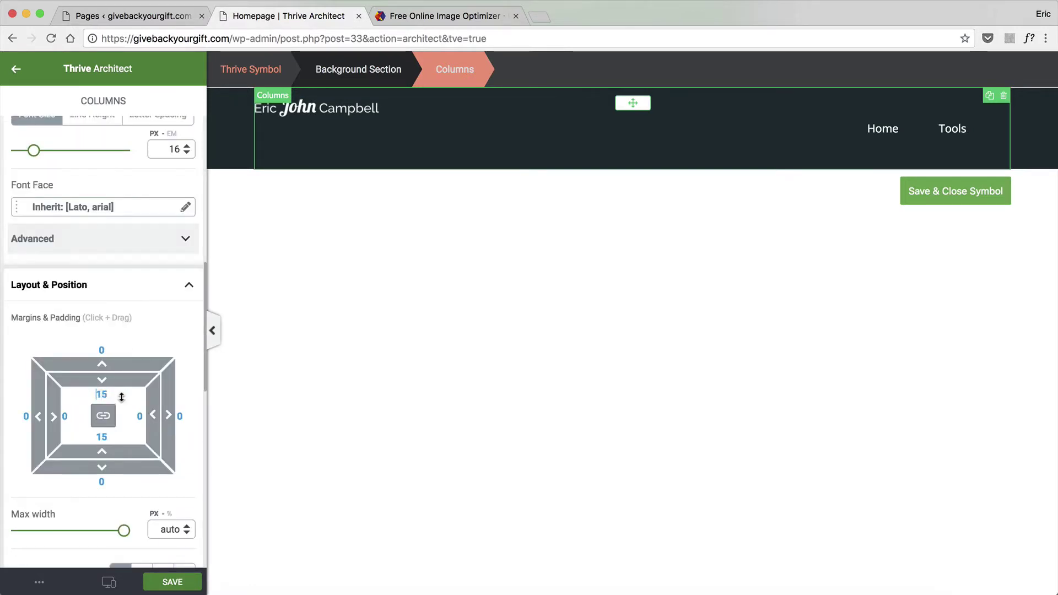
{"action": "type", "text": "0"}
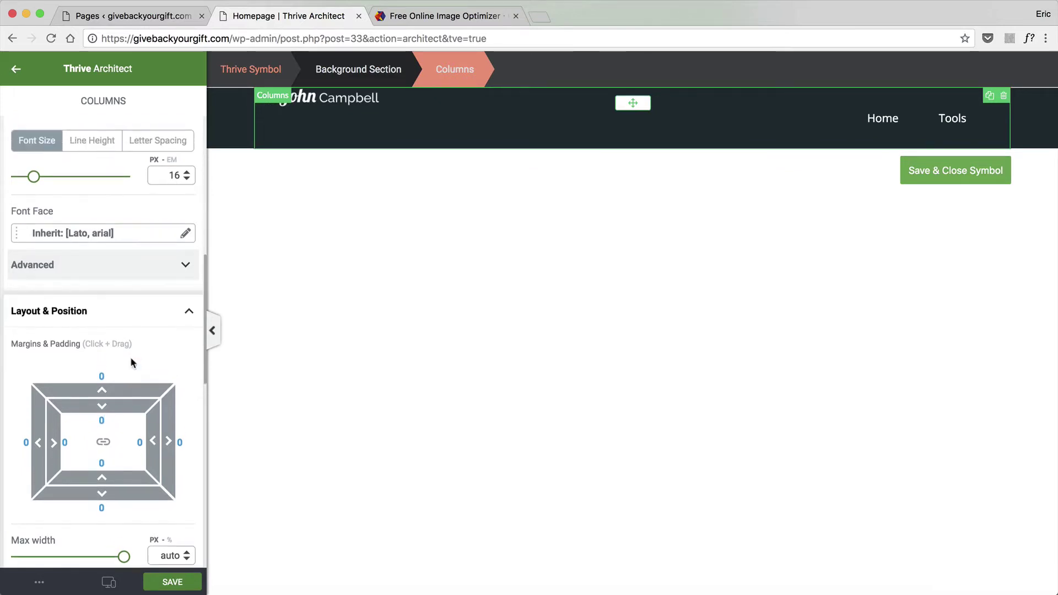
Set the top and bottom margins of the custom menu to 0
{"action": "scroll", "coordinate": [132, 362], "scroll_direction": "up", "scroll_amount": 3}
{"action": "scroll", "coordinate": [194, 240], "scroll_direction": "up", "scroll_amount": 3}
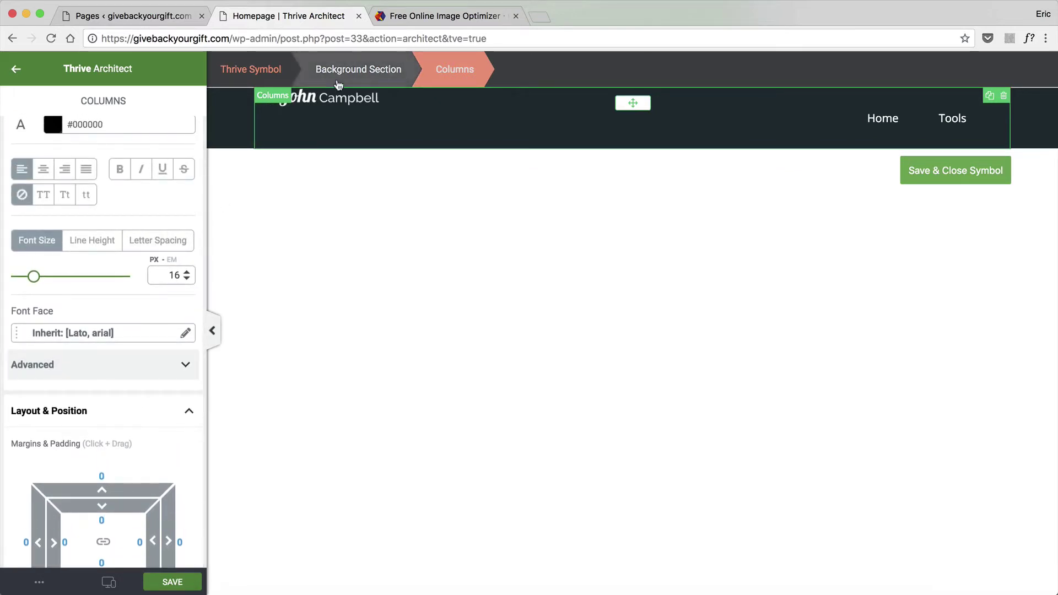
{"action": "left_click", "coordinate": [796, 127]}
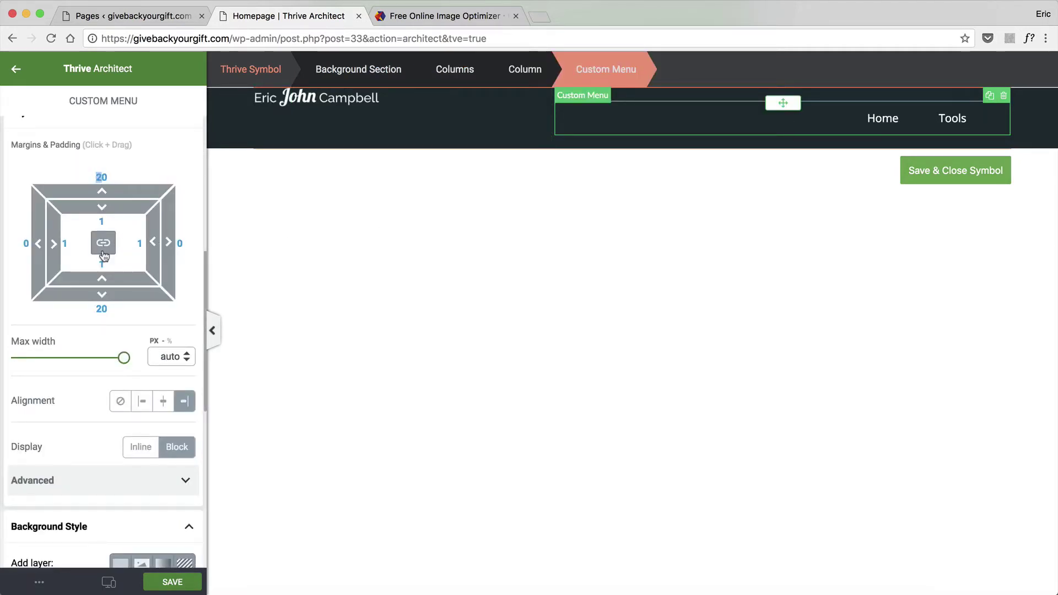
{"action": "type", "text": "0"}
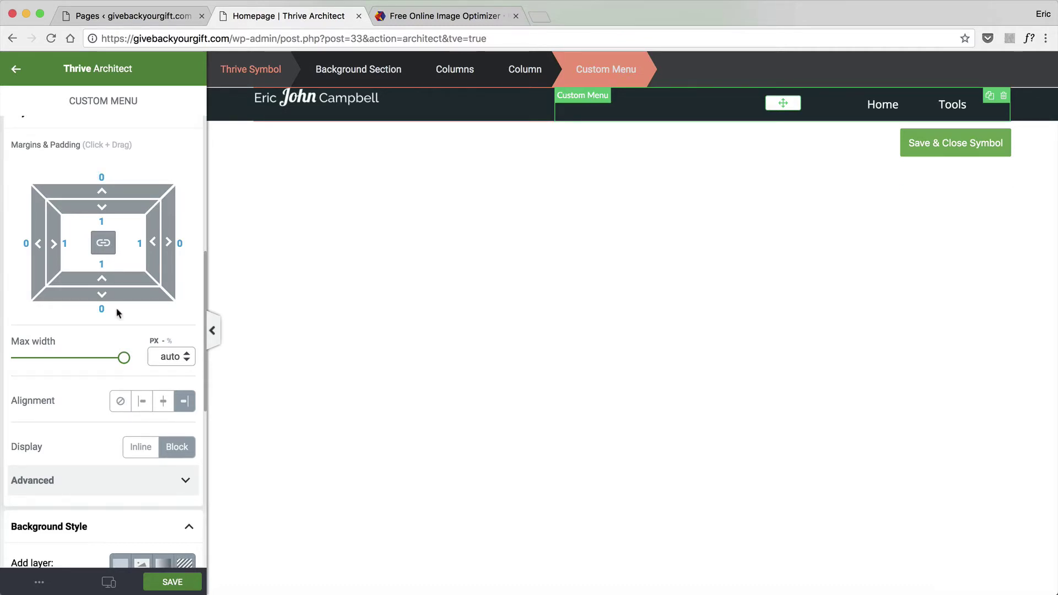
Center the vertical position of the Columns element holding the logo and menu
{"action": "left_click", "coordinate": [360, 109]}
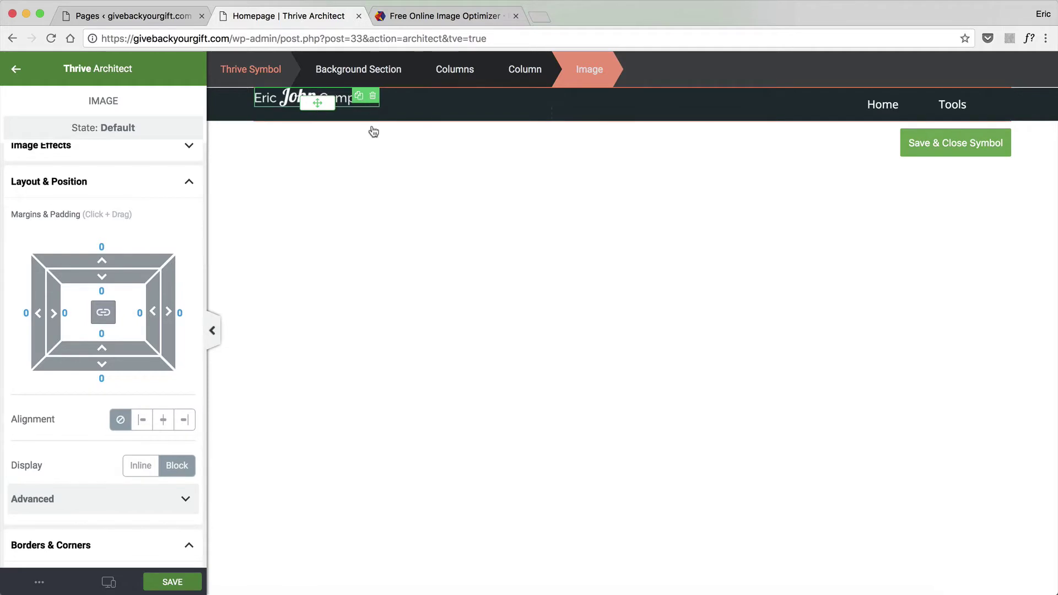
{"action": "scroll", "coordinate": [95, 297], "scroll_direction": "up", "scroll_amount": 7}
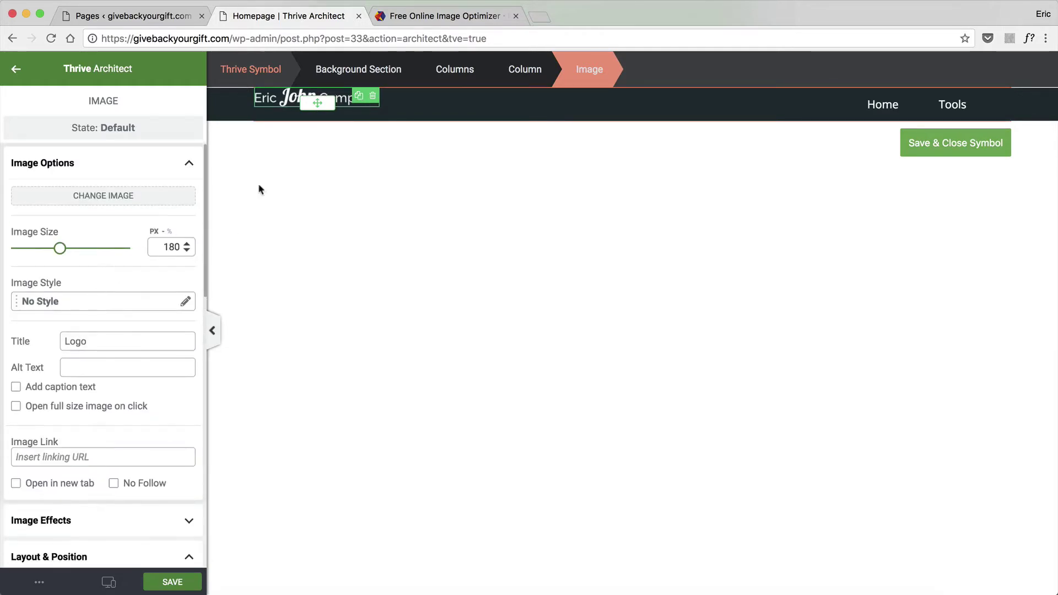
{"action": "left_click", "coordinate": [521, 67]}
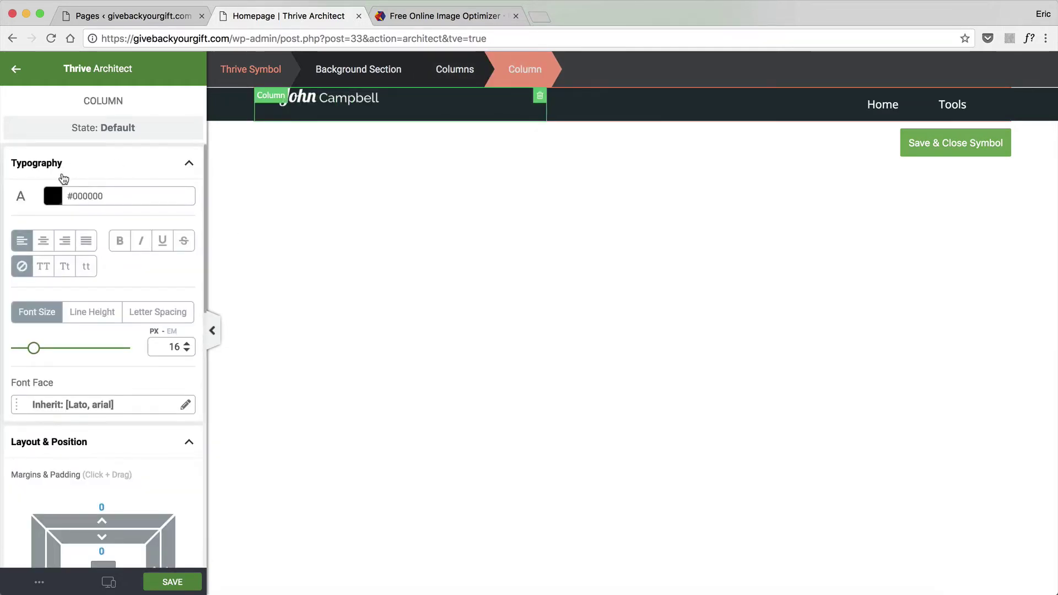
{"action": "scroll", "coordinate": [148, 421], "scroll_direction": "down", "scroll_amount": 10}
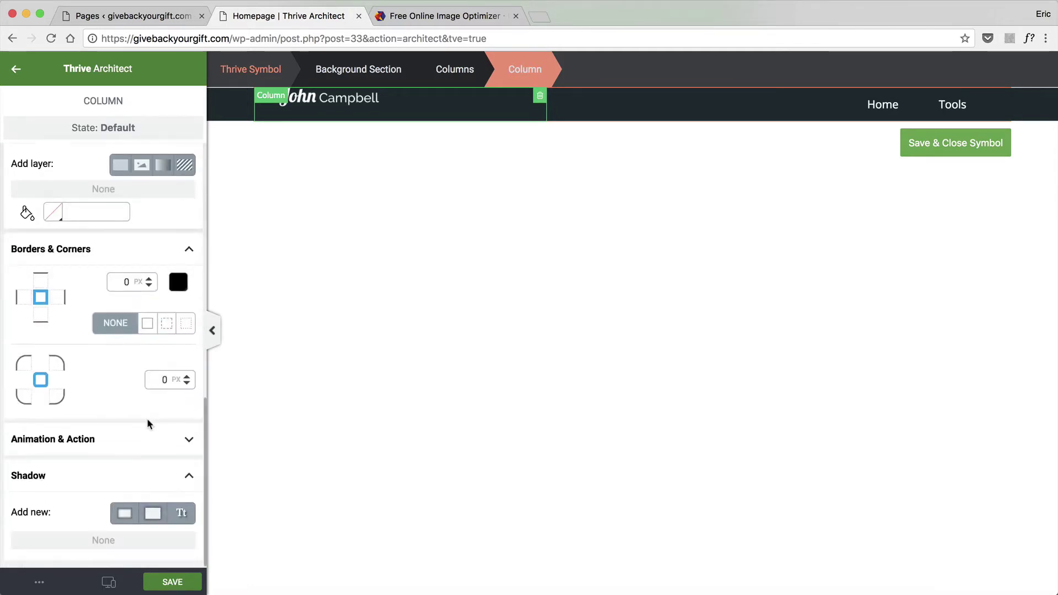
{"action": "left_click", "coordinate": [454, 69]}
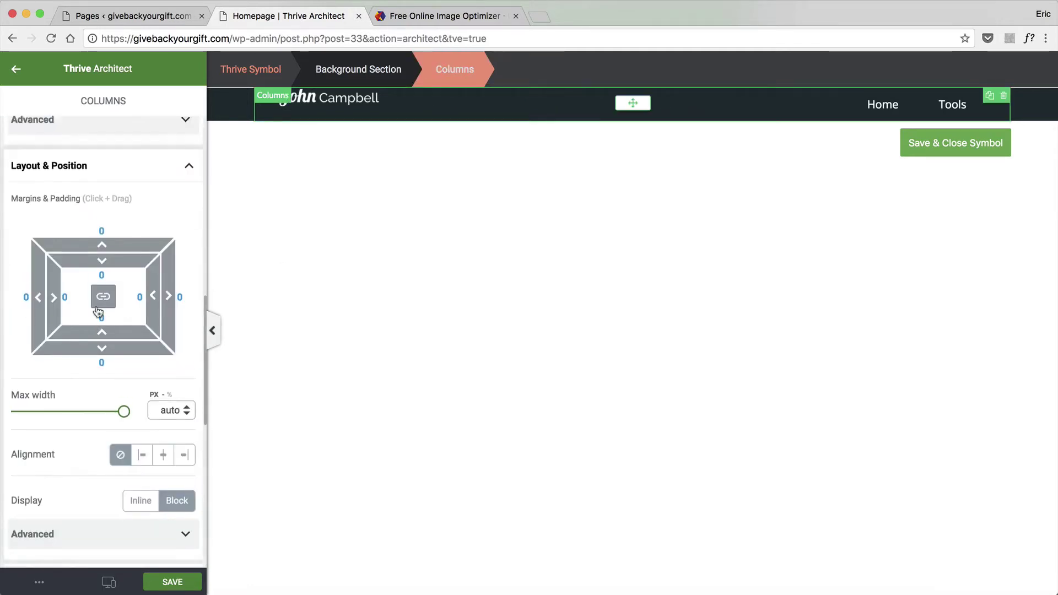
{"action": "scroll", "coordinate": [97, 310], "scroll_direction": "up", "scroll_amount": 10}
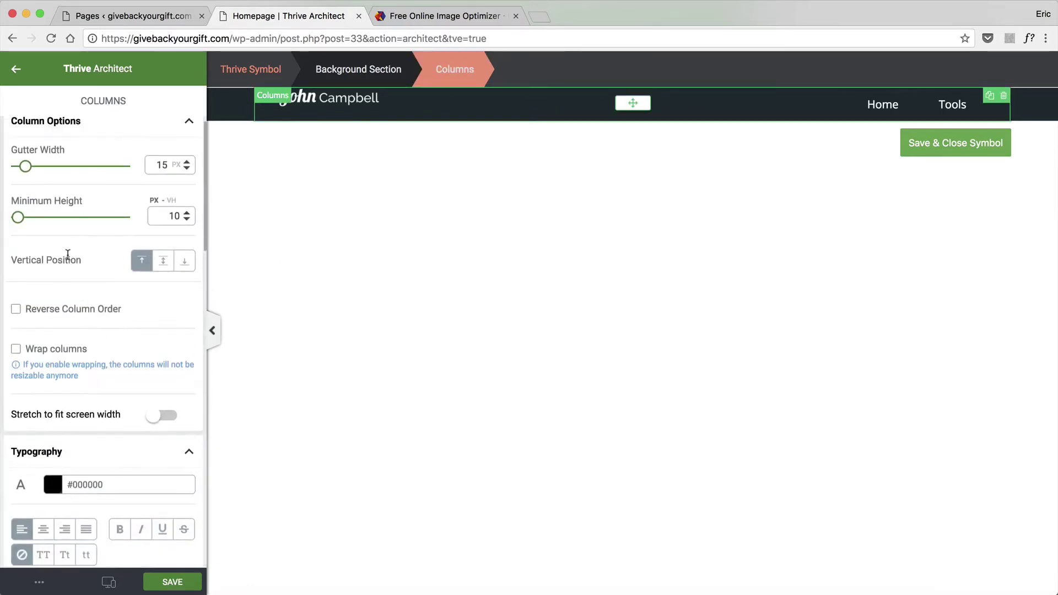
{"action": "left_click", "coordinate": [164, 265]}
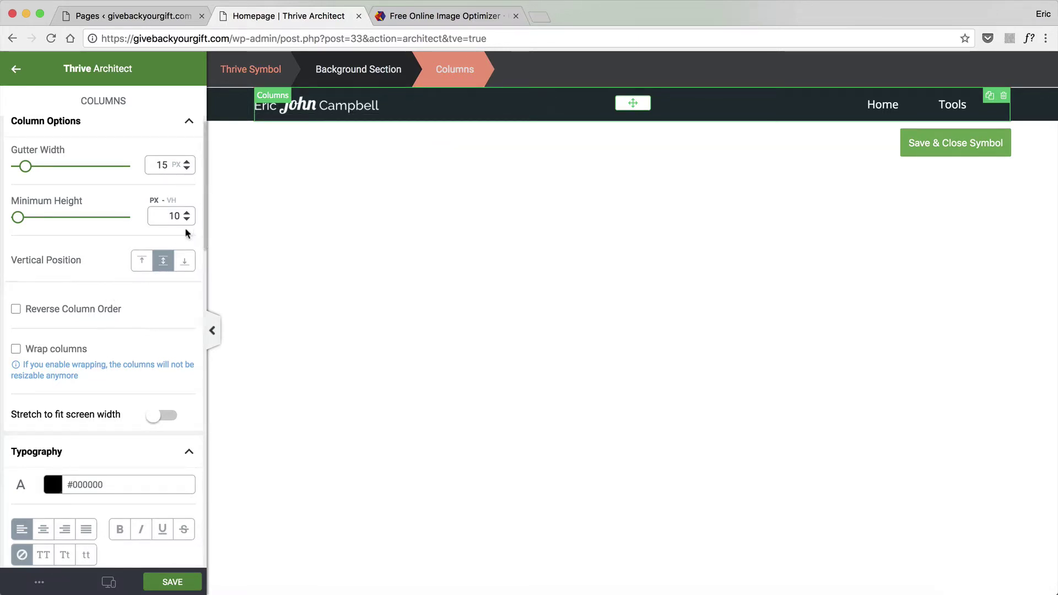
Save and close the menu bar symbol, save the homepage and preview it
{"action": "left_click", "coordinate": [385, 76]}
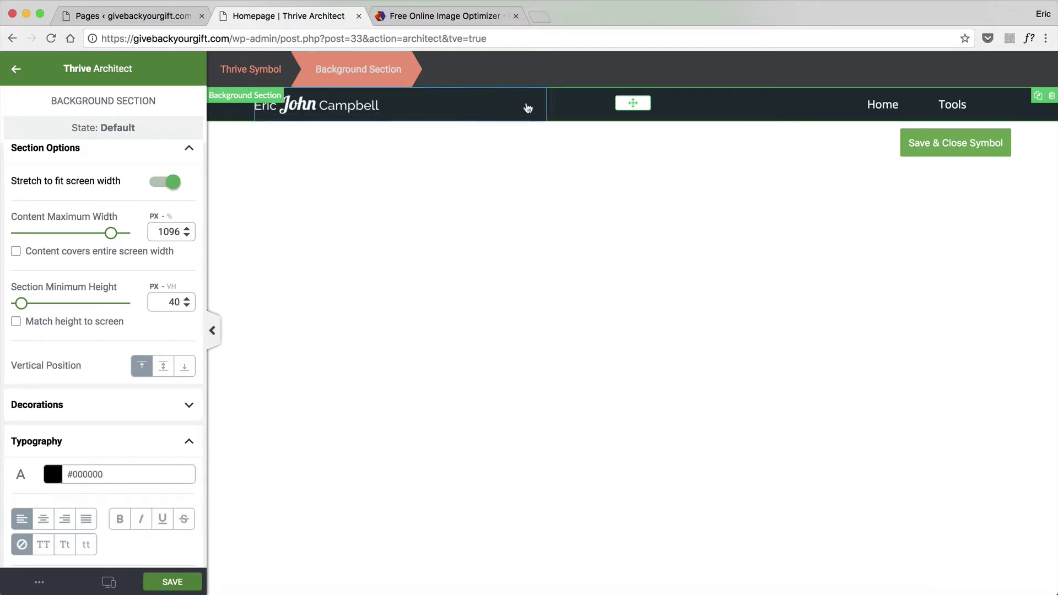
{"action": "left_click", "coordinate": [963, 145]}
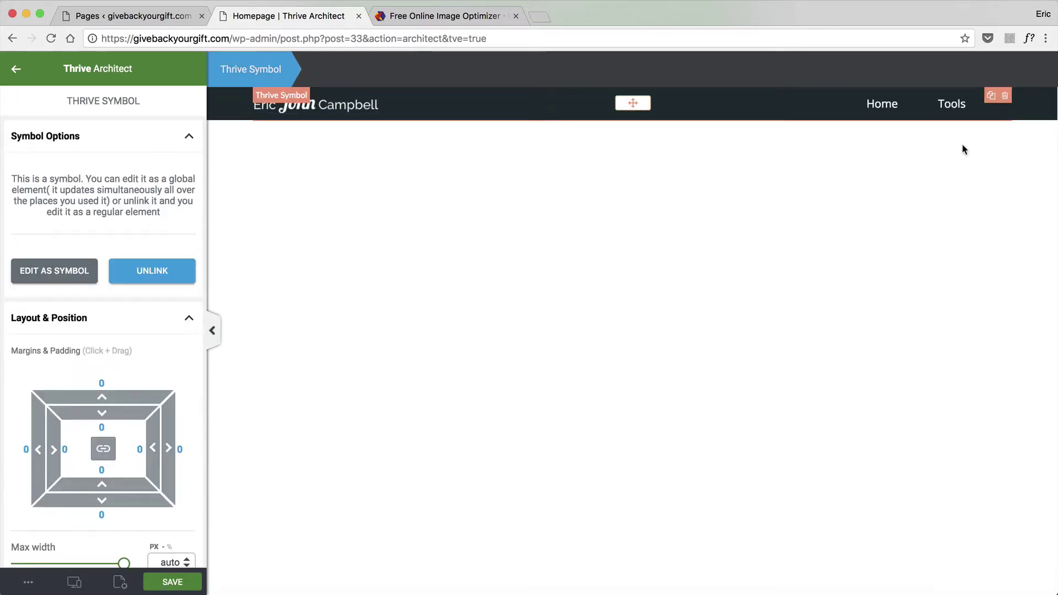
{"action": "left_click", "coordinate": [304, 343]}
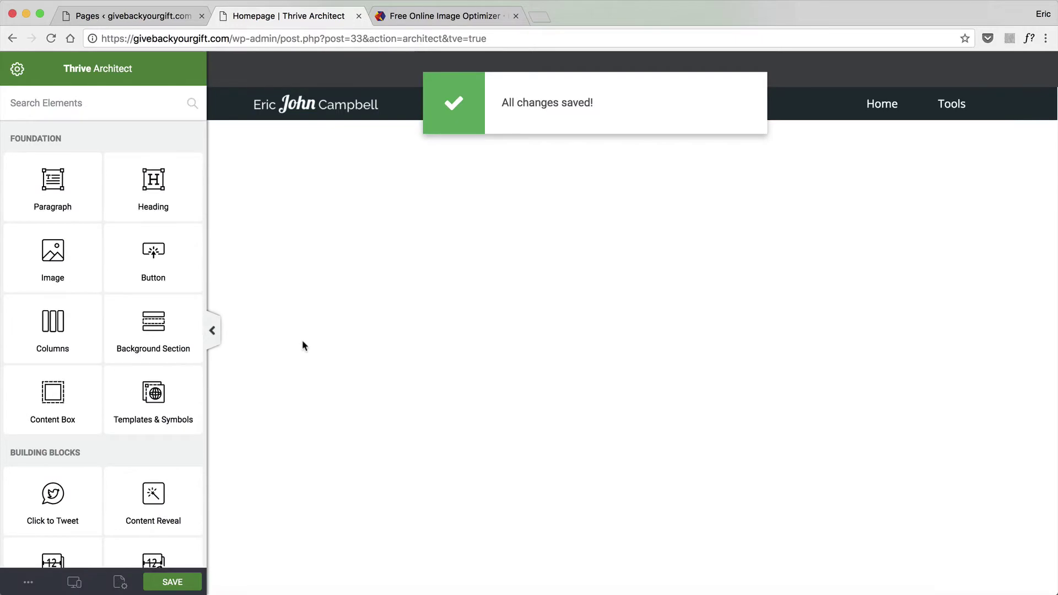
{"action": "left_click", "coordinate": [164, 583]}
{"action": "left_click", "coordinate": [28, 582]}
{"action": "left_click", "coordinate": [75, 443]}
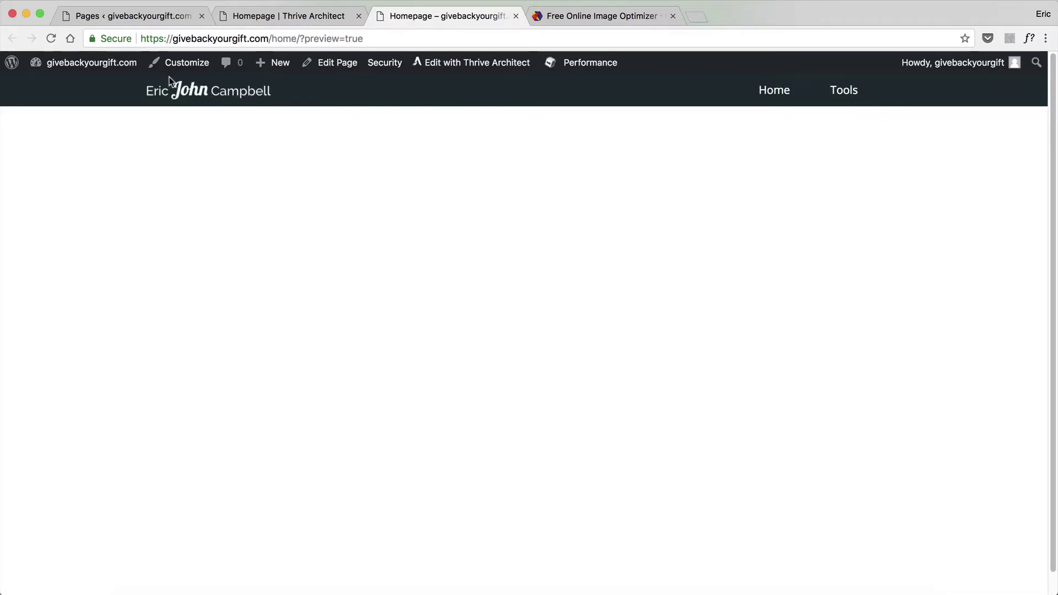
Return to the editor, reopen the menu bar symbol for editing and set its background section's top and bottom padding to 10
{"action": "key", "text": "ctrl+shift+Tab"}
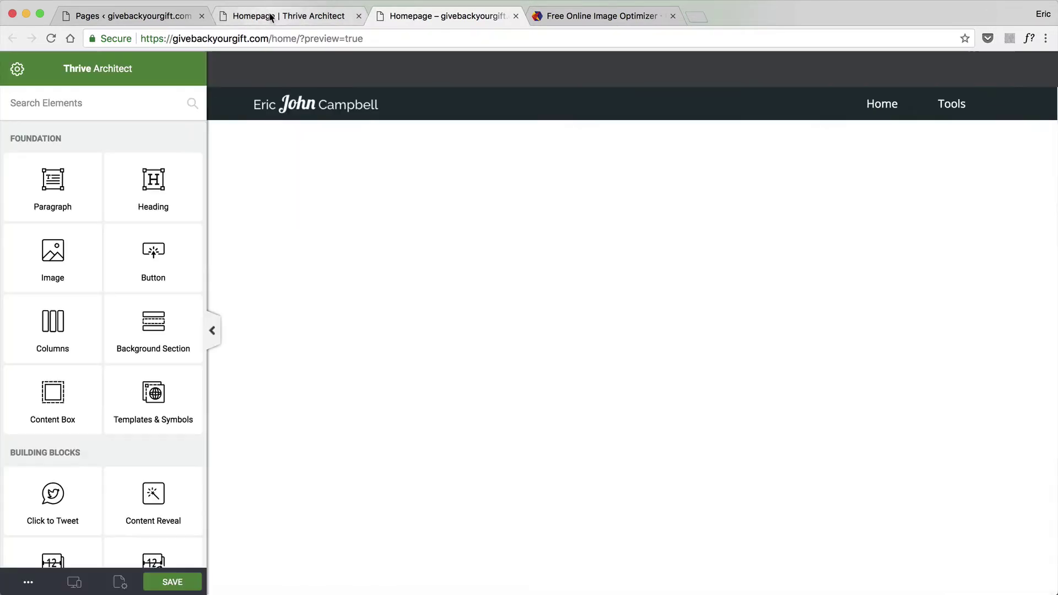
{"action": "left_click", "coordinate": [384, 119]}
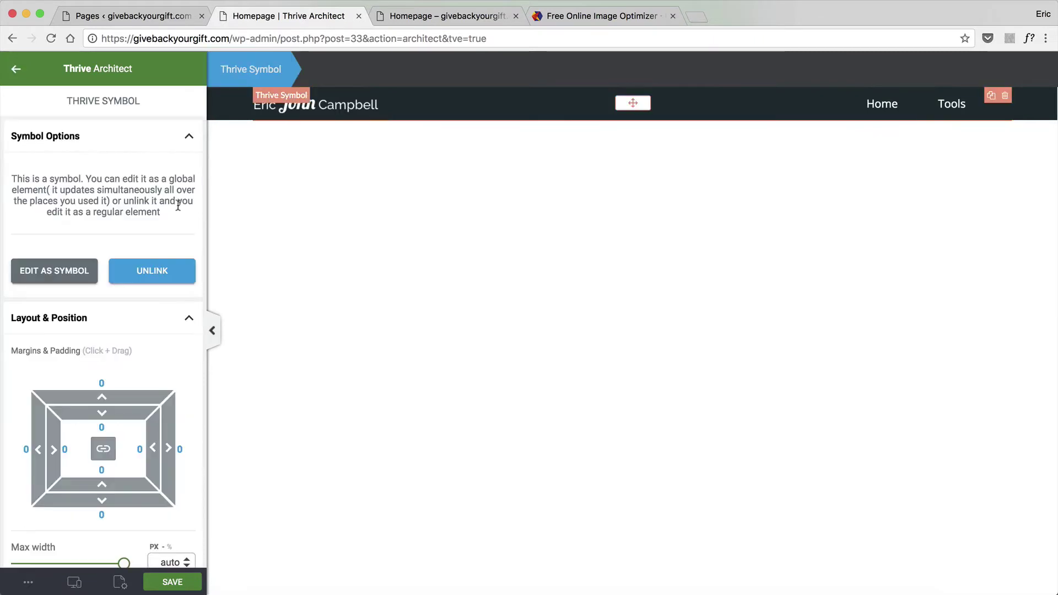
{"action": "left_click", "coordinate": [78, 268]}
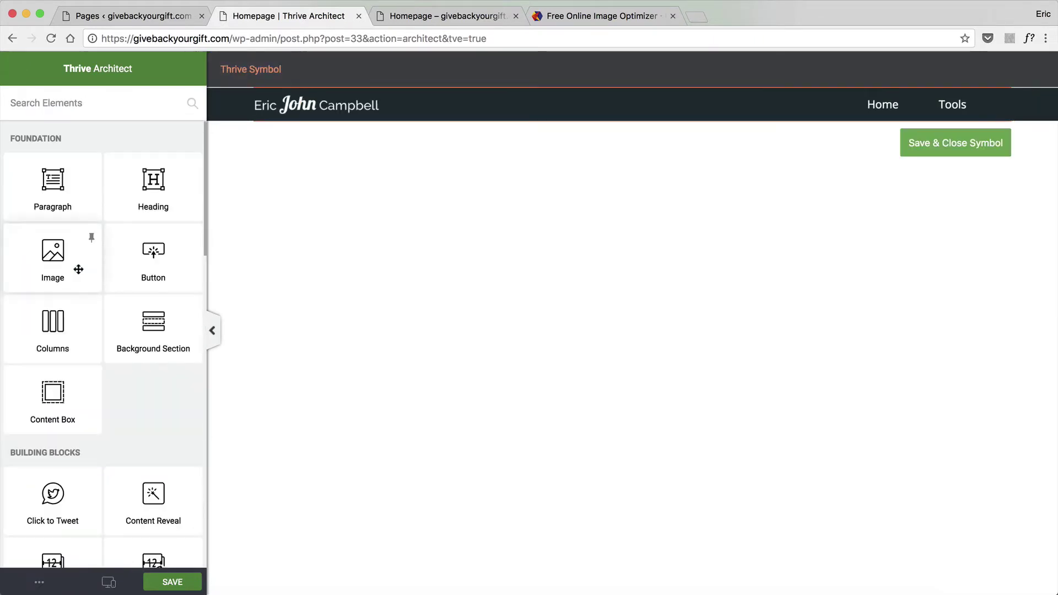
{"action": "left_click", "coordinate": [384, 110]}
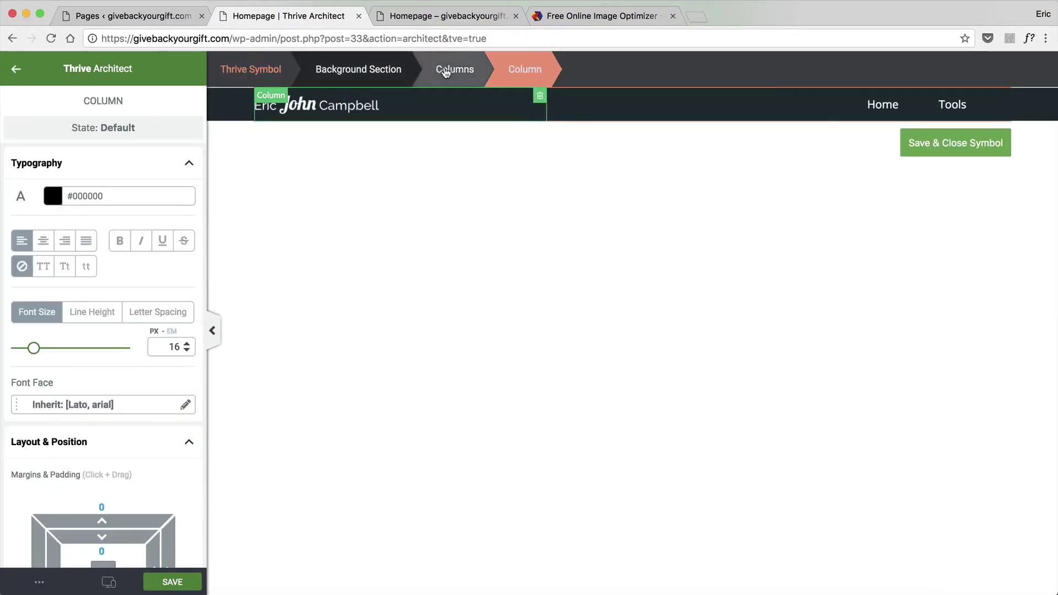
{"action": "left_click", "coordinate": [359, 70]}
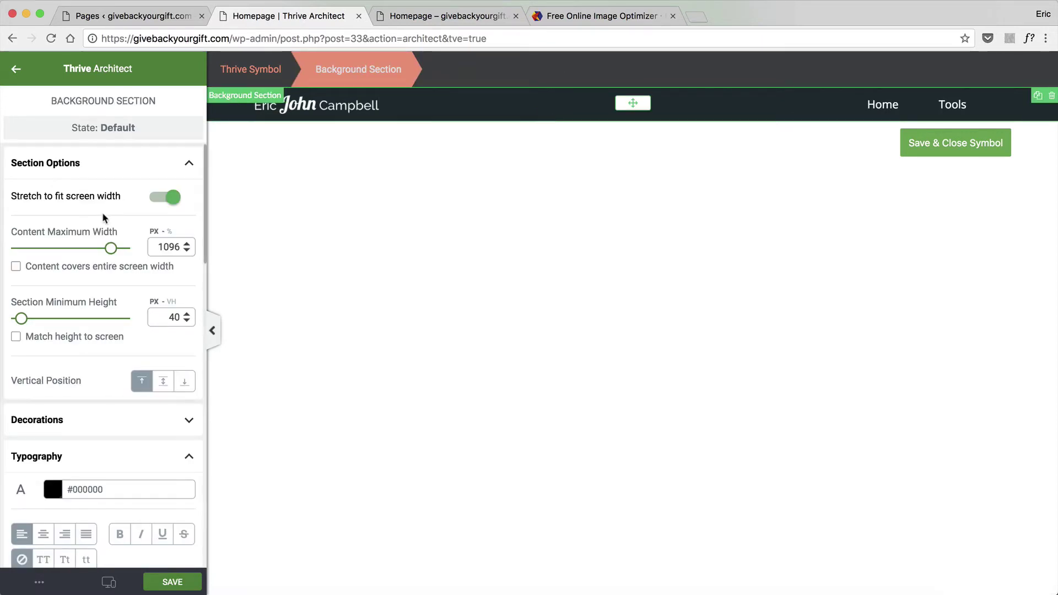
{"action": "scroll", "coordinate": [98, 317], "scroll_direction": "down", "scroll_amount": 10}
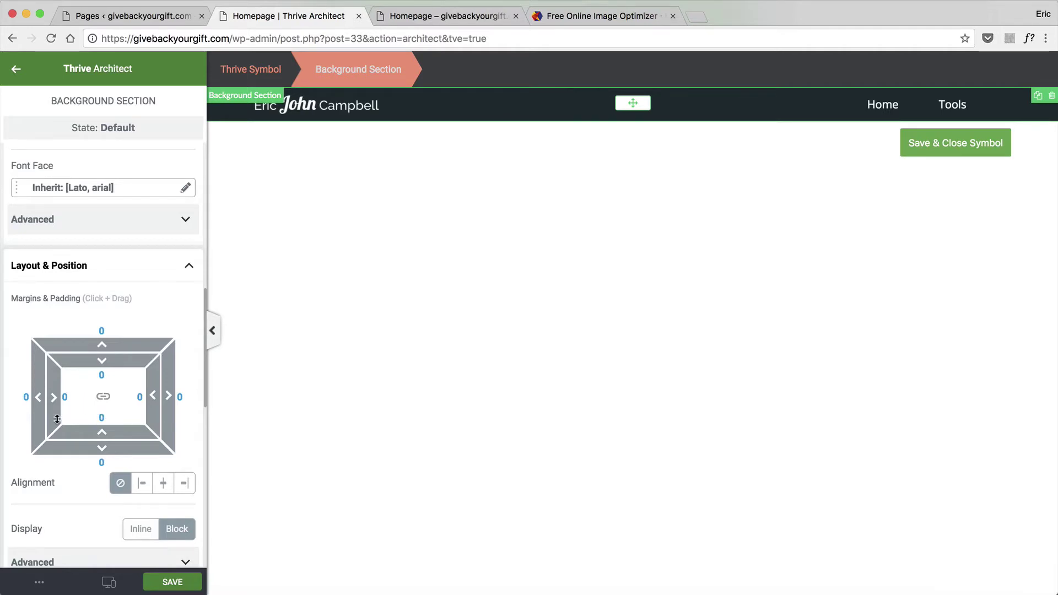
{"action": "left_click", "coordinate": [101, 375]}
{"action": "type", "text": "1"}
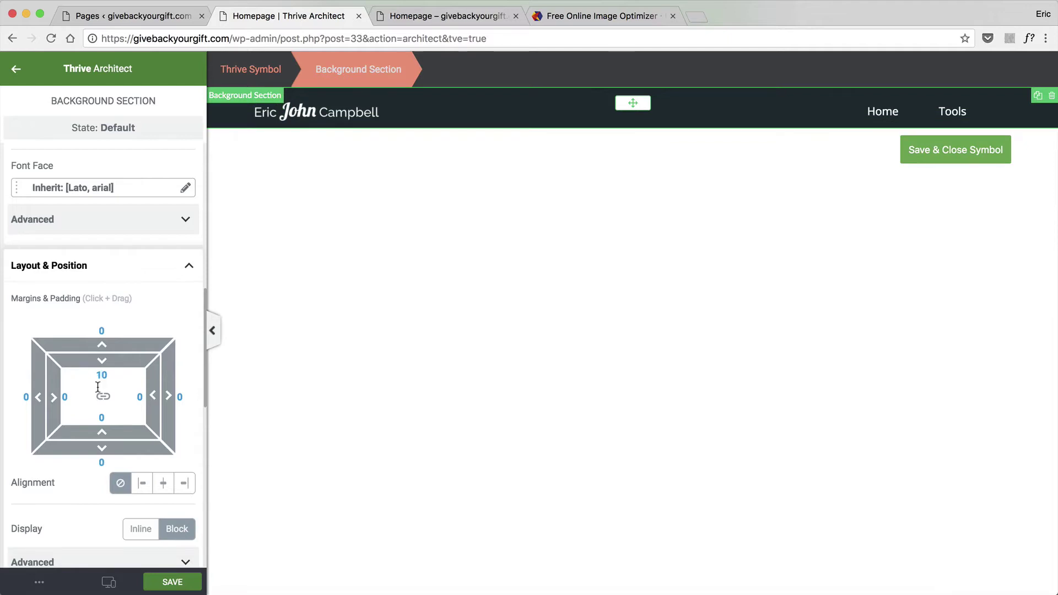
{"action": "left_click", "coordinate": [93, 416]}
{"action": "left_click", "coordinate": [98, 415]}
{"action": "type", "text": "1"}
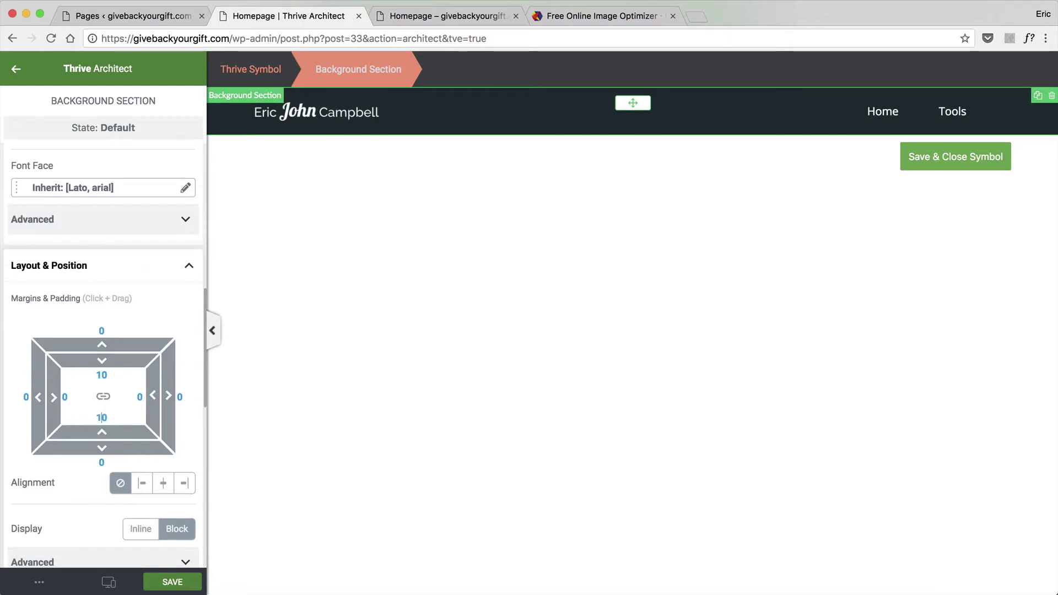
Reduce the background section's top and bottom padding to 6
{"action": "double_click", "coordinate": [109, 416]}
{"action": "type", "text": "6"}
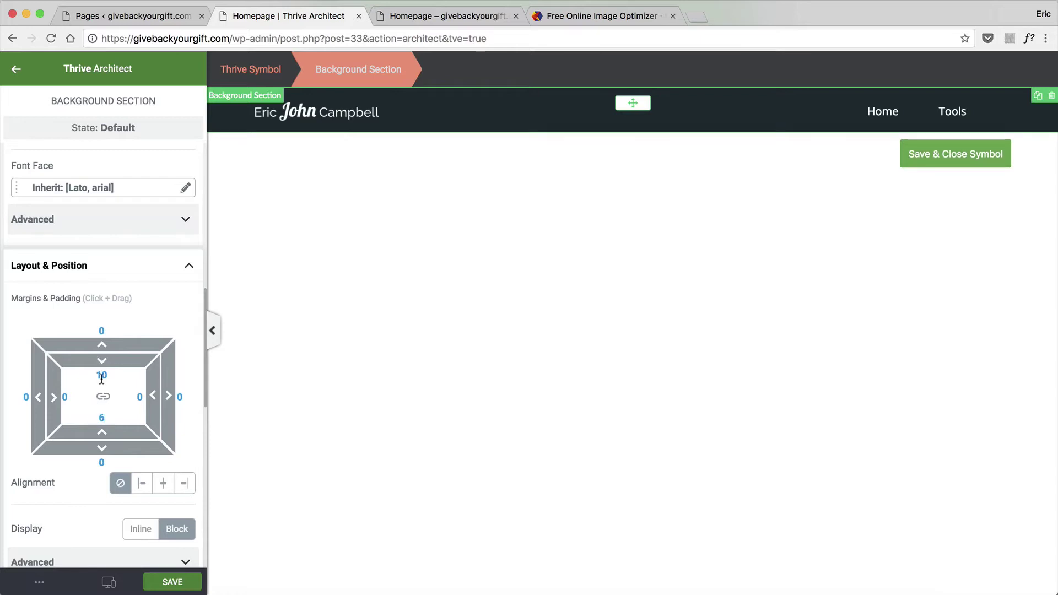
{"action": "type", "text": "6"}
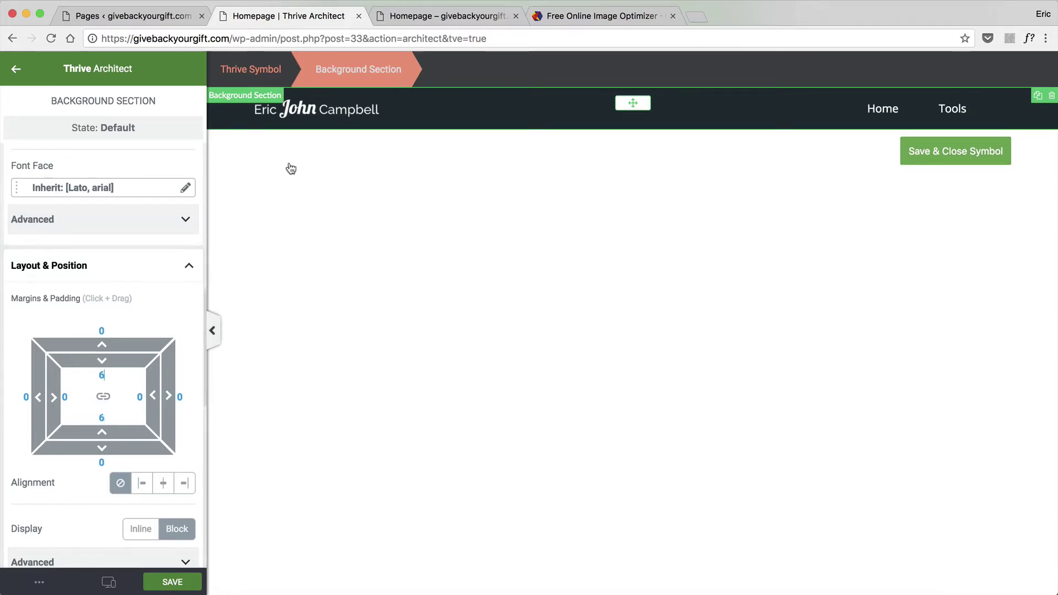
Reduce the logo's image size to 157 px
{"action": "left_click", "coordinate": [312, 112]}
{"action": "scroll", "coordinate": [86, 286], "scroll_direction": "up", "scroll_amount": 10}
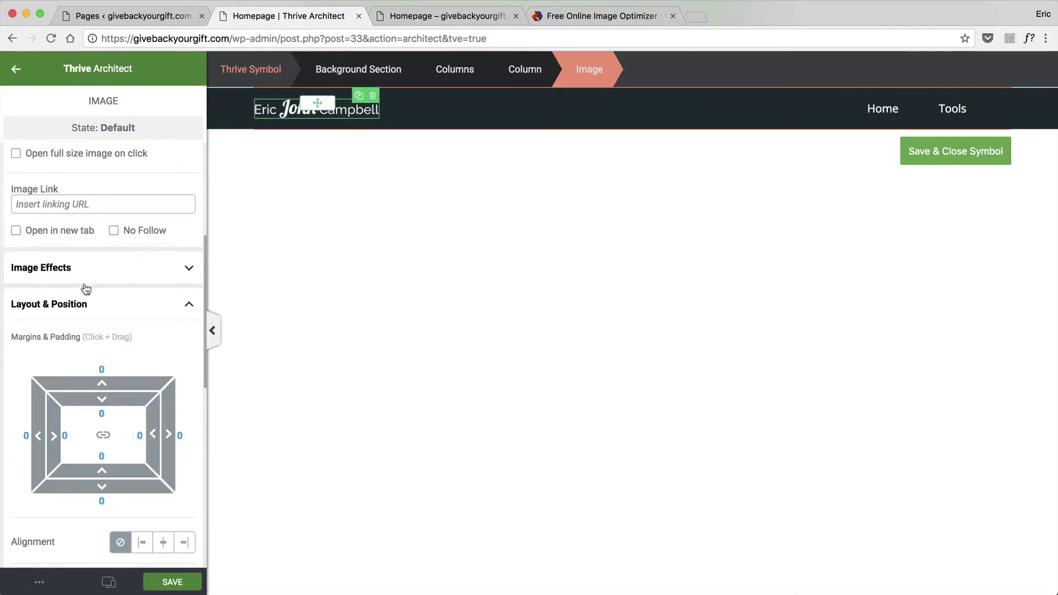
{"action": "left_click_drag", "start_coordinate": [65, 236], "coordinate": [54, 237]}
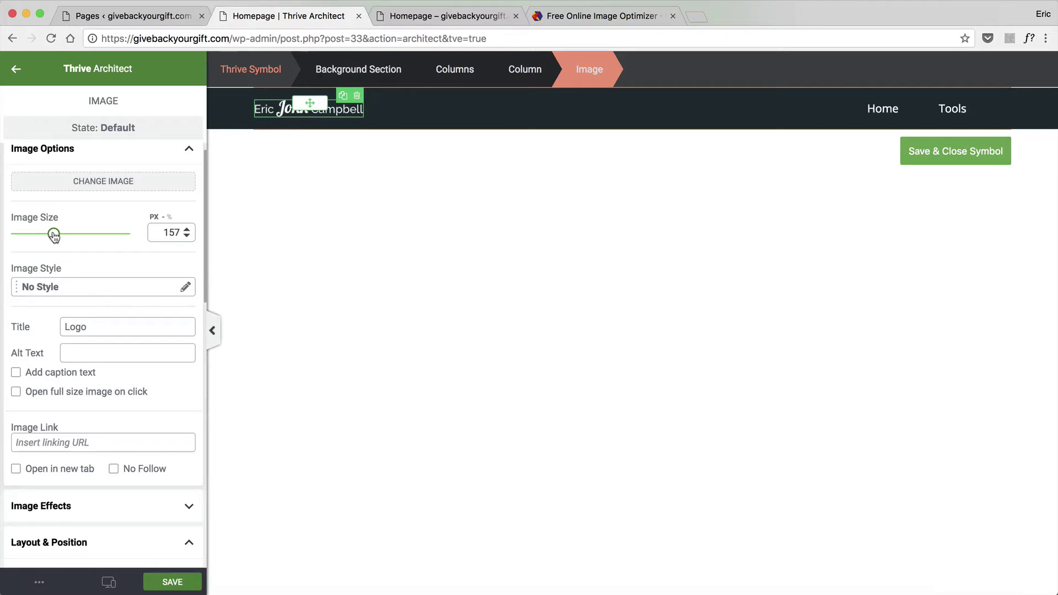
{"action": "scroll", "coordinate": [107, 265], "scroll_direction": "down", "scroll_amount": 10}
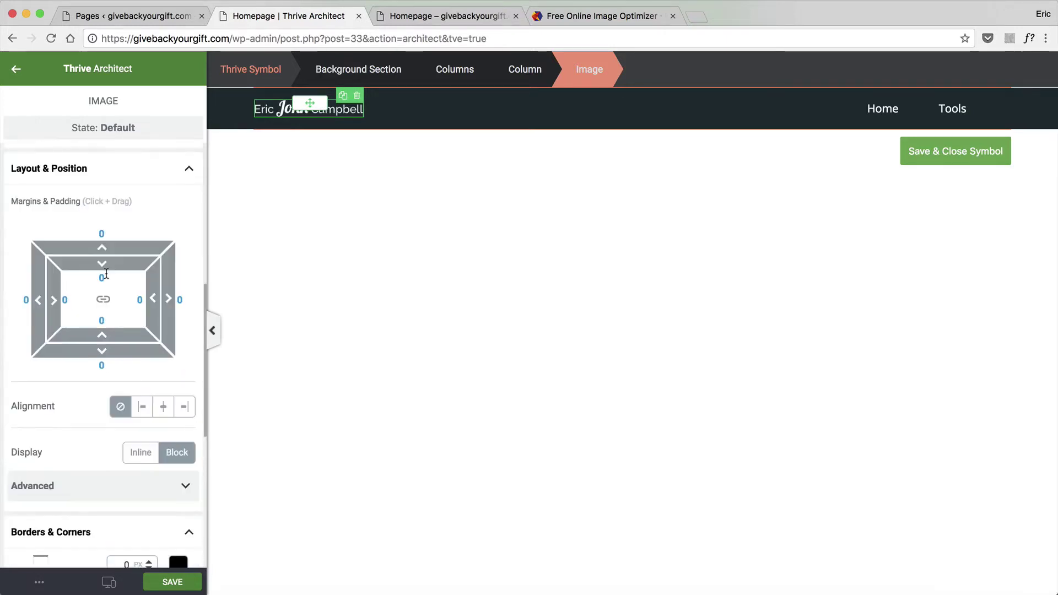
Save and close the symbol, save the homepage and reload its preview with the updated menu bar
{"action": "left_click", "coordinate": [1008, 150]}
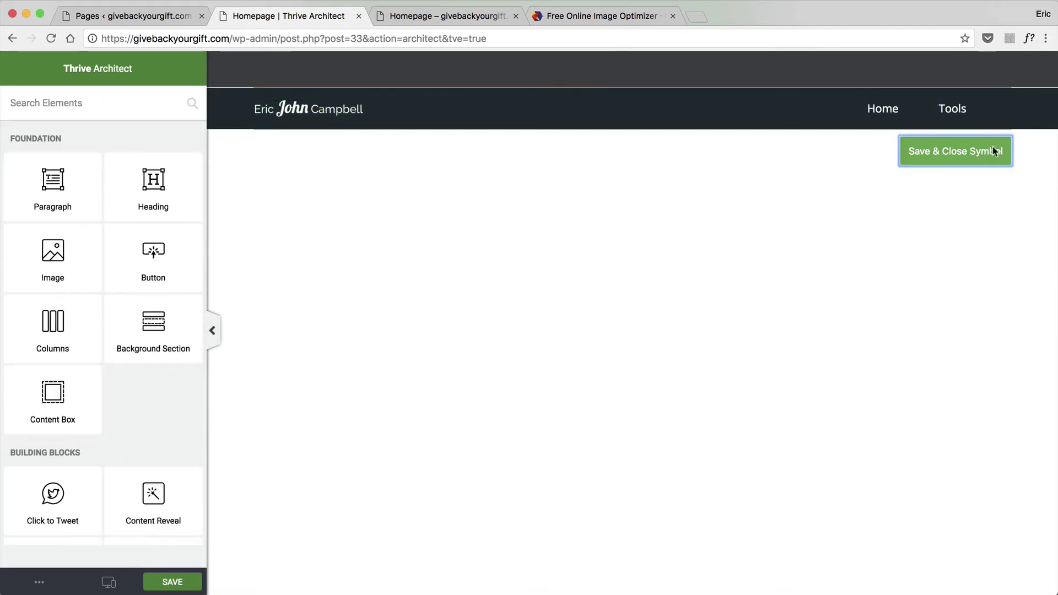
{"action": "left_click", "coordinate": [178, 581]}
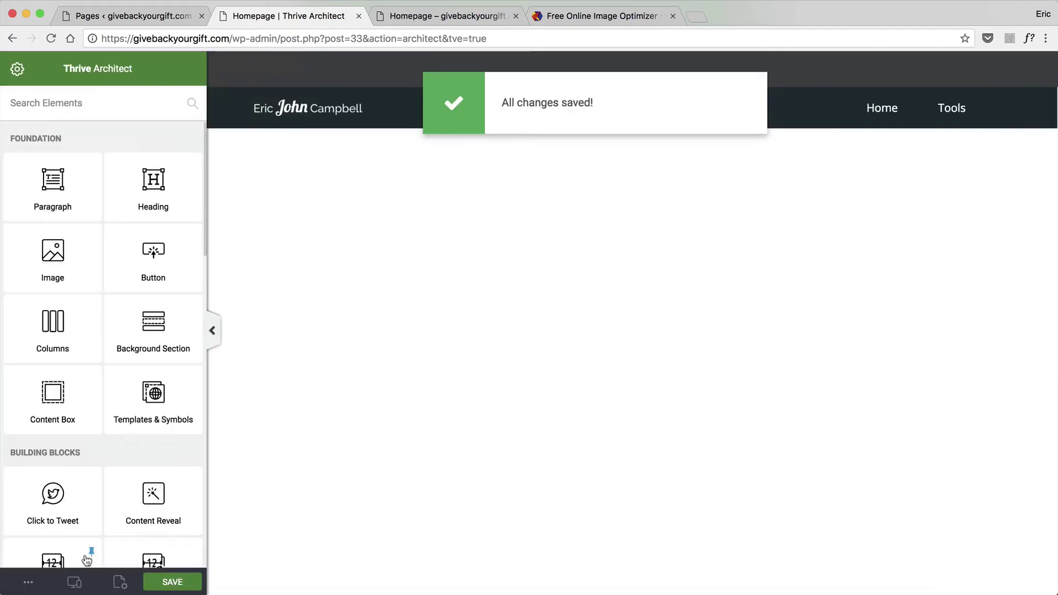
{"action": "left_click", "coordinate": [425, 22]}
{"action": "left_click", "coordinate": [415, 32]}
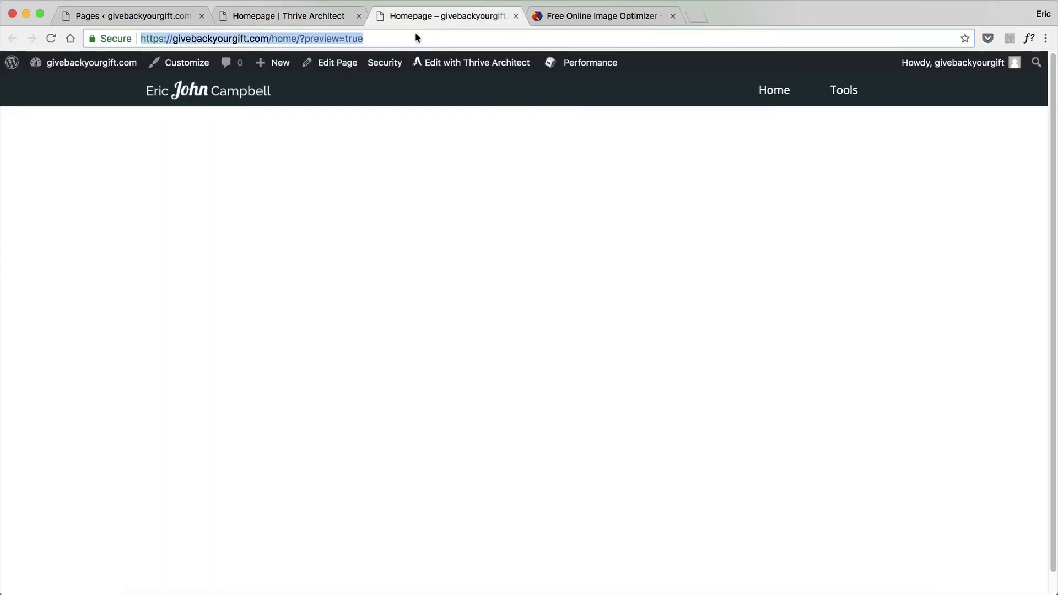
{"action": "key", "text": "Return"}
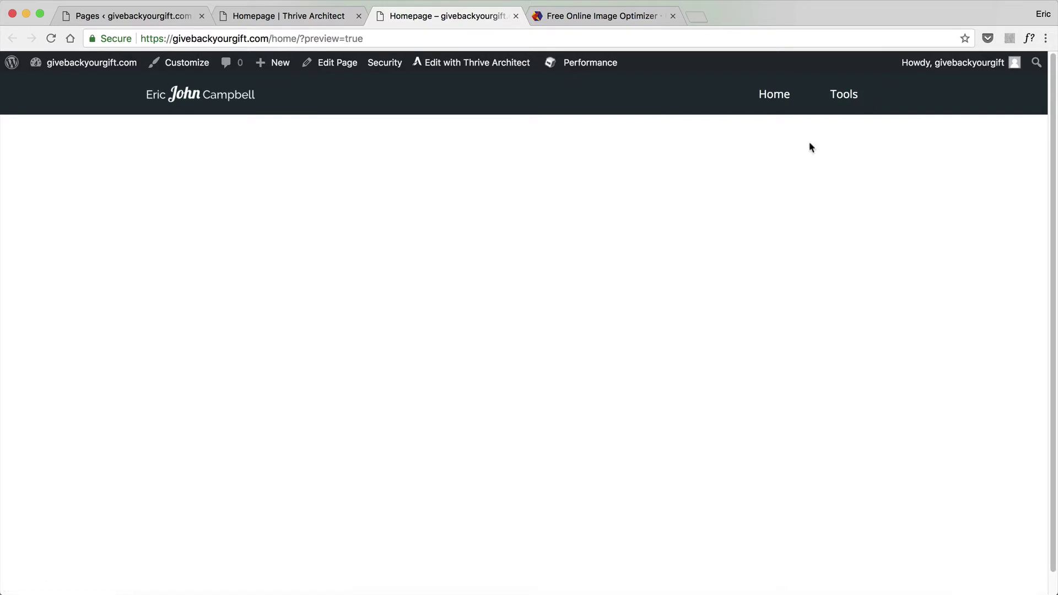
Test the Home and Tools menu links in the preview and go back to the home page
{"action": "left_click", "coordinate": [772, 98]}
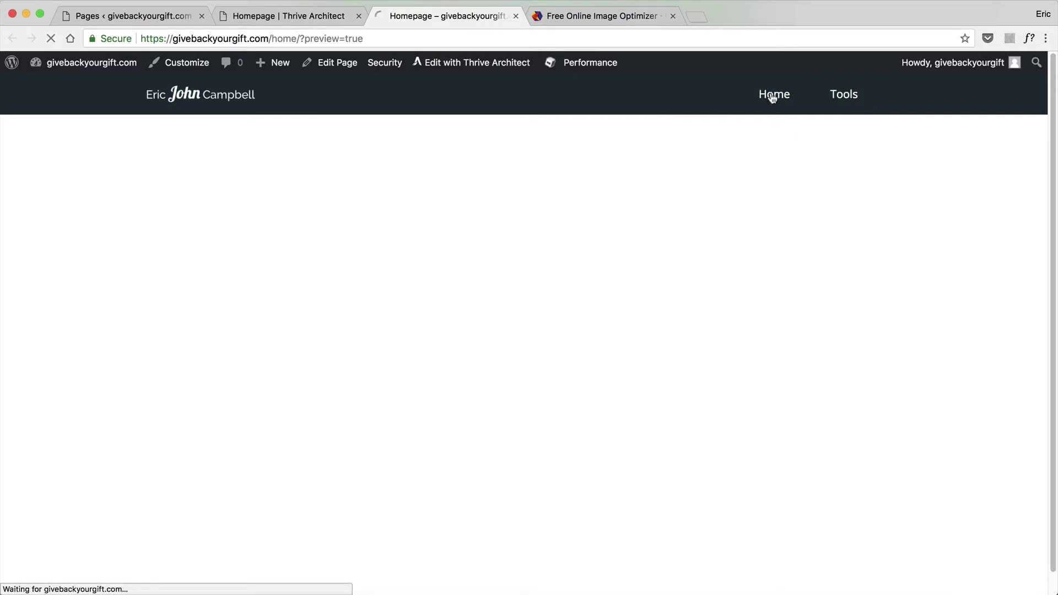
{"action": "left_click", "coordinate": [841, 102]}
{"action": "left_click", "coordinate": [12, 39]}
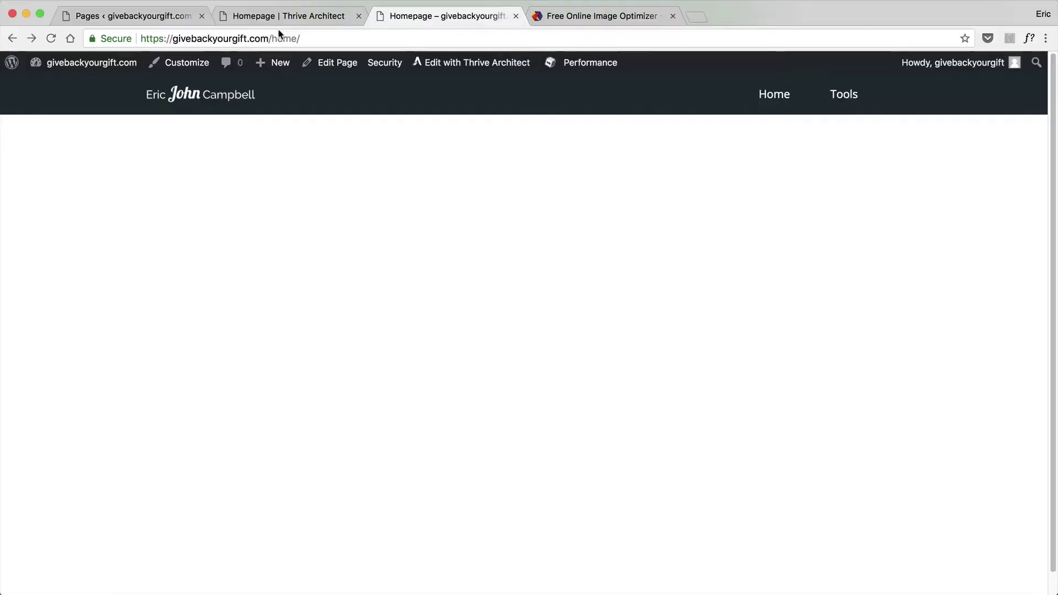
Open the homepage's menu bar symbol for editing and add a drop shadow to its background section
{"action": "left_click", "coordinate": [291, 18]}
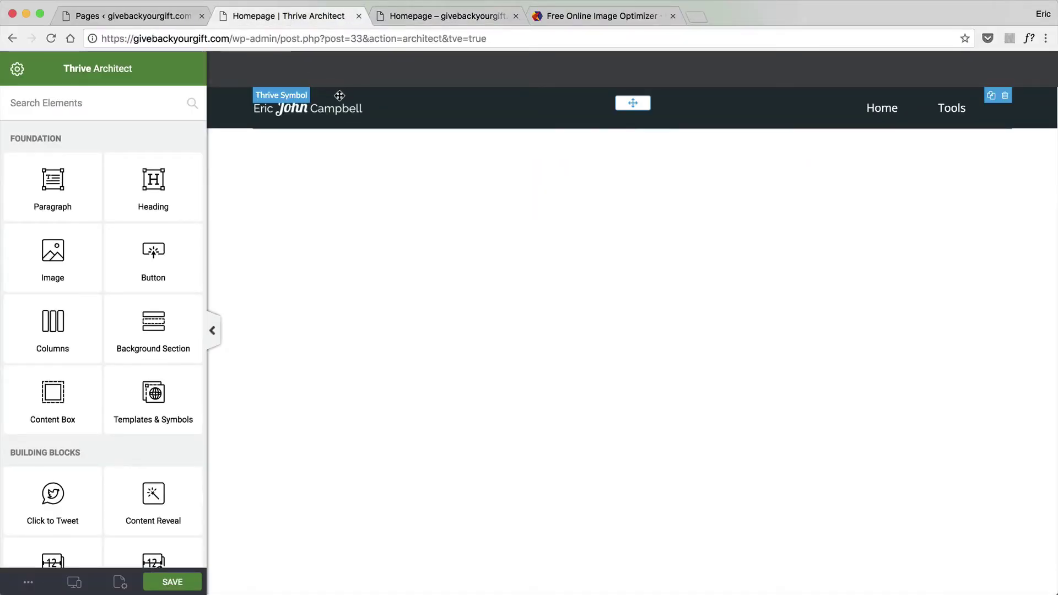
{"action": "left_click", "coordinate": [340, 95]}
{"action": "left_click", "coordinate": [53, 280]}
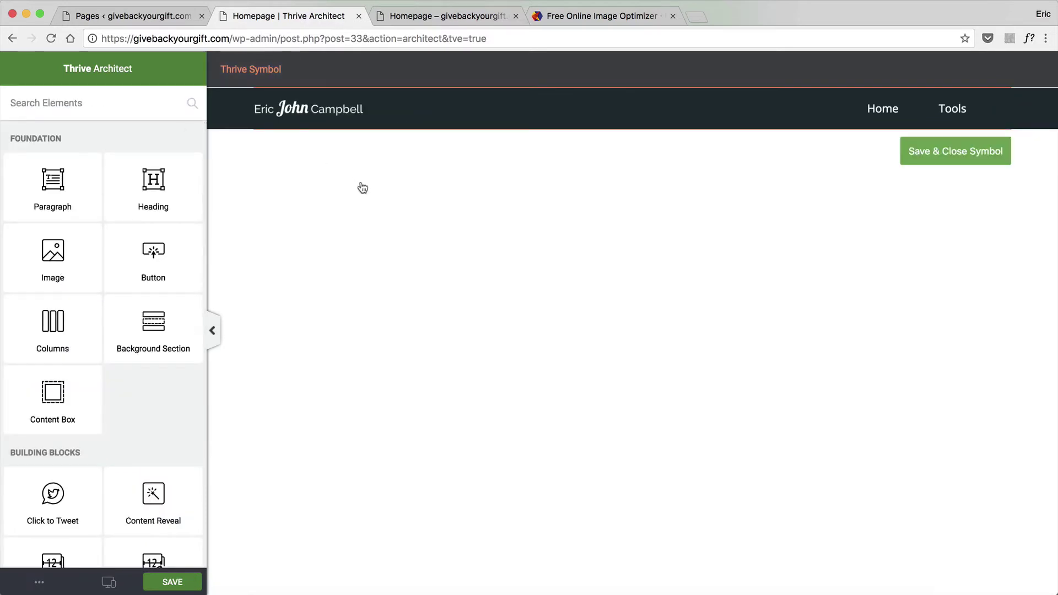
{"action": "left_click", "coordinate": [351, 108]}
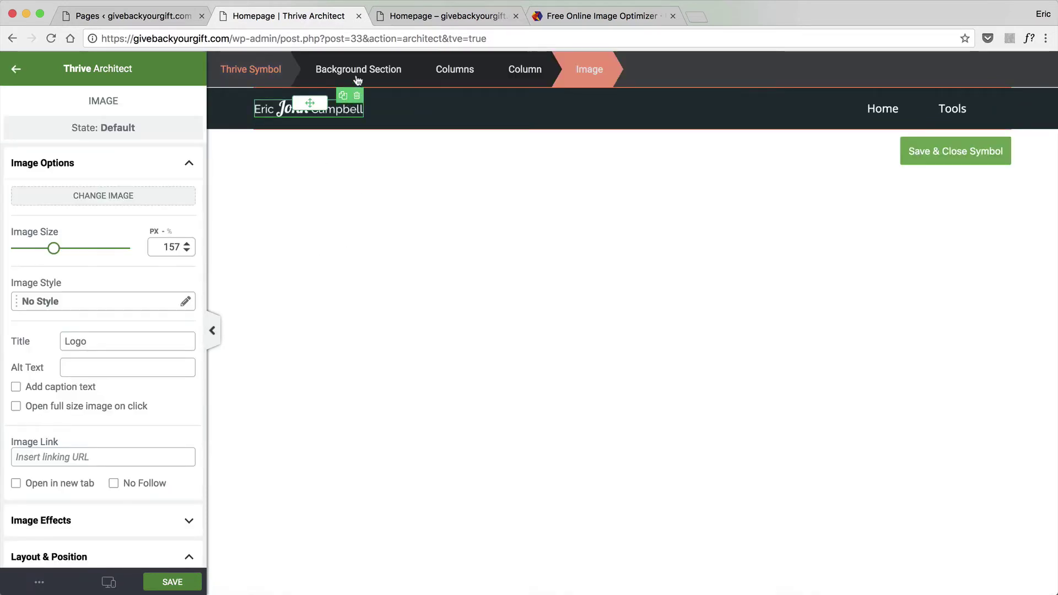
{"action": "left_click", "coordinate": [325, 69]}
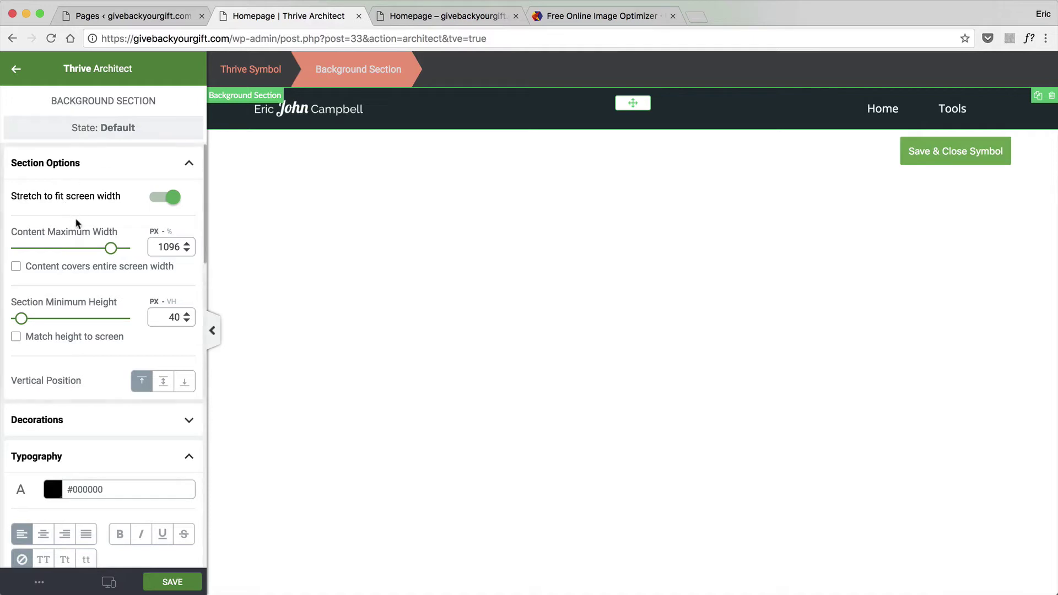
{"action": "scroll", "coordinate": [77, 264], "scroll_direction": "down", "scroll_amount": 15}
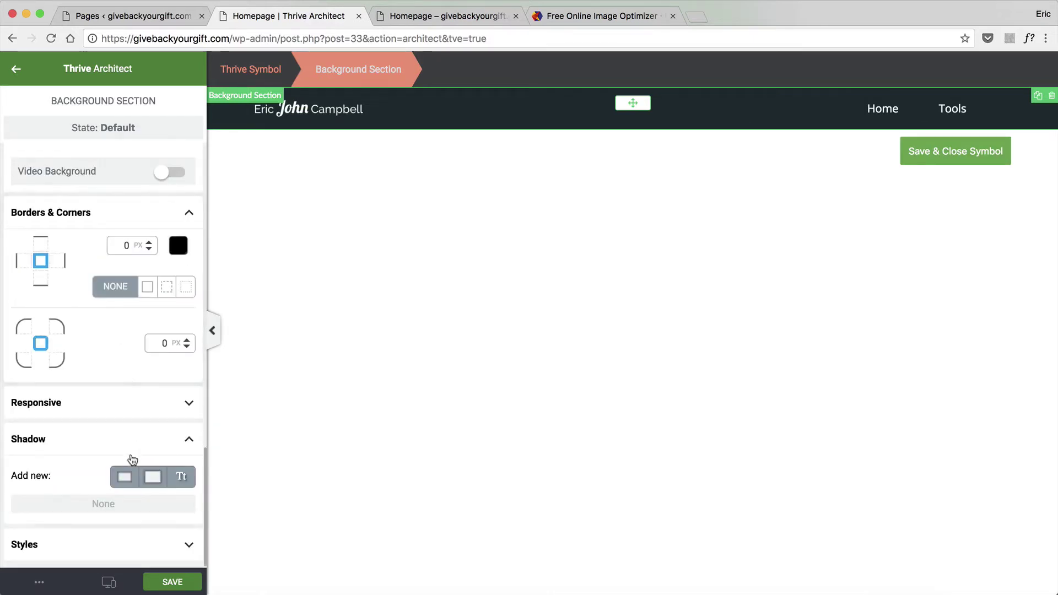
{"action": "left_click", "coordinate": [156, 480]}
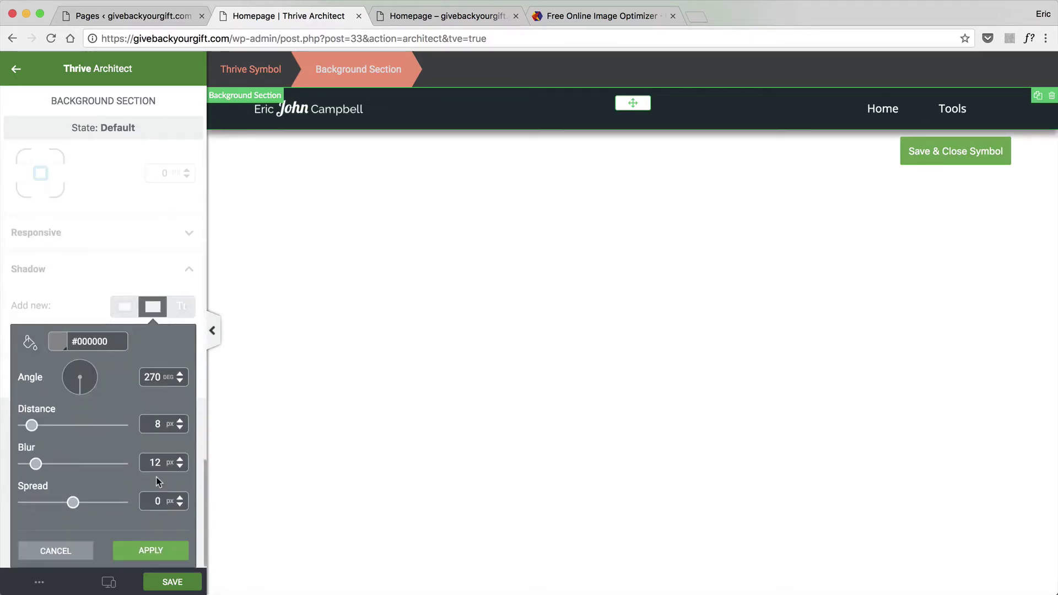
Set the drop shadow's spread to -7 px, reduce its blur and apply the shadow
{"action": "mouse_move", "coordinate": [73, 501]}
{"action": "left_mouse_down"}
{"action": "mouse_move", "coordinate": [59, 502]}
{"action": "mouse_move", "coordinate": [67, 506]}
{"action": "left_mouse_up"}
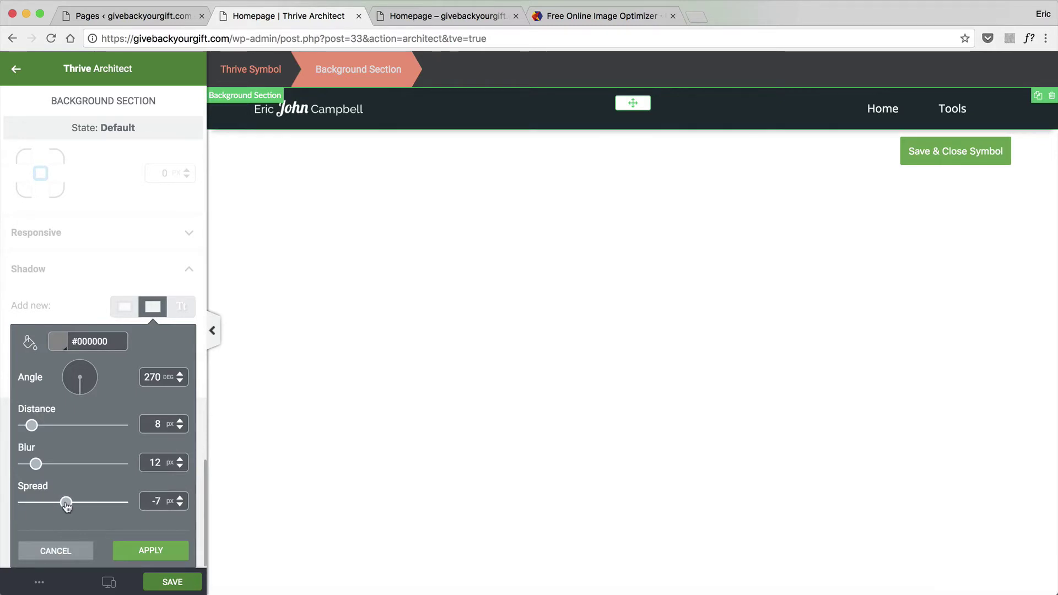
{"action": "left_click_drag", "start_coordinate": [37, 469], "coordinate": [27, 471]}
{"action": "mouse_move", "coordinate": [32, 427]}
{"action": "left_mouse_down"}
{"action": "mouse_move", "coordinate": [101, 431]}
{"action": "mouse_move", "coordinate": [32, 435]}
{"action": "left_mouse_up"}
{"action": "left_click", "coordinate": [152, 553]}
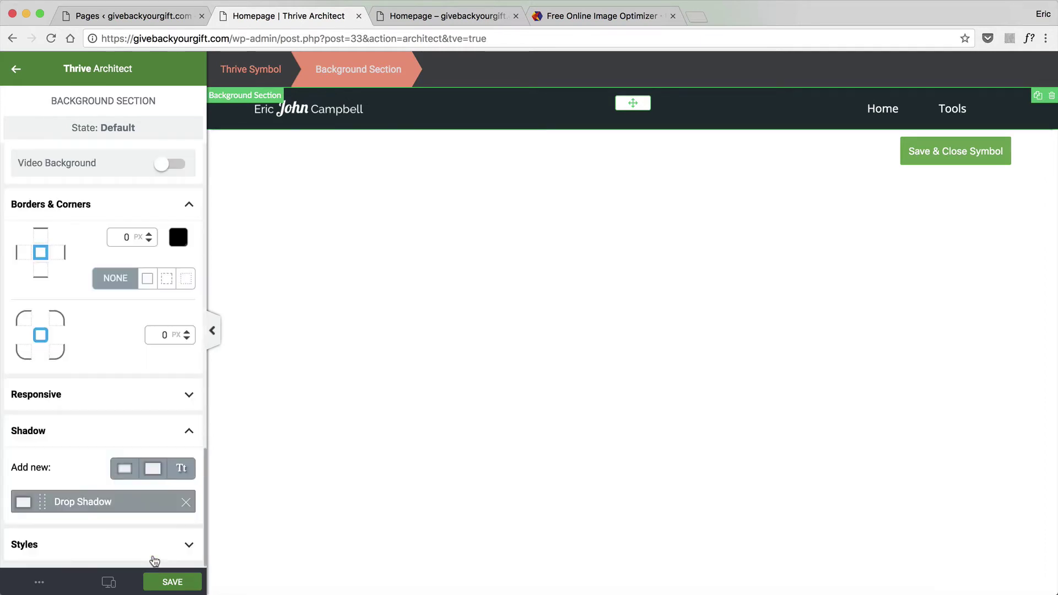
Save and close the menu bar symbol, and save the homepage
{"action": "left_click", "coordinate": [934, 156]}
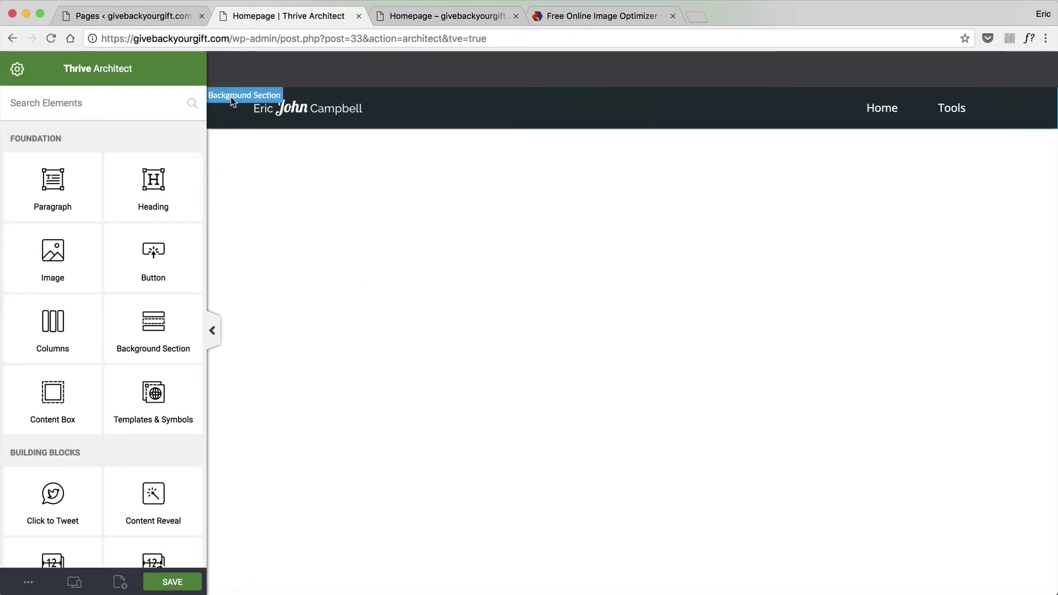
{"action": "left_click", "coordinate": [177, 575]}
{"action": "key", "text": "super+Tab"}
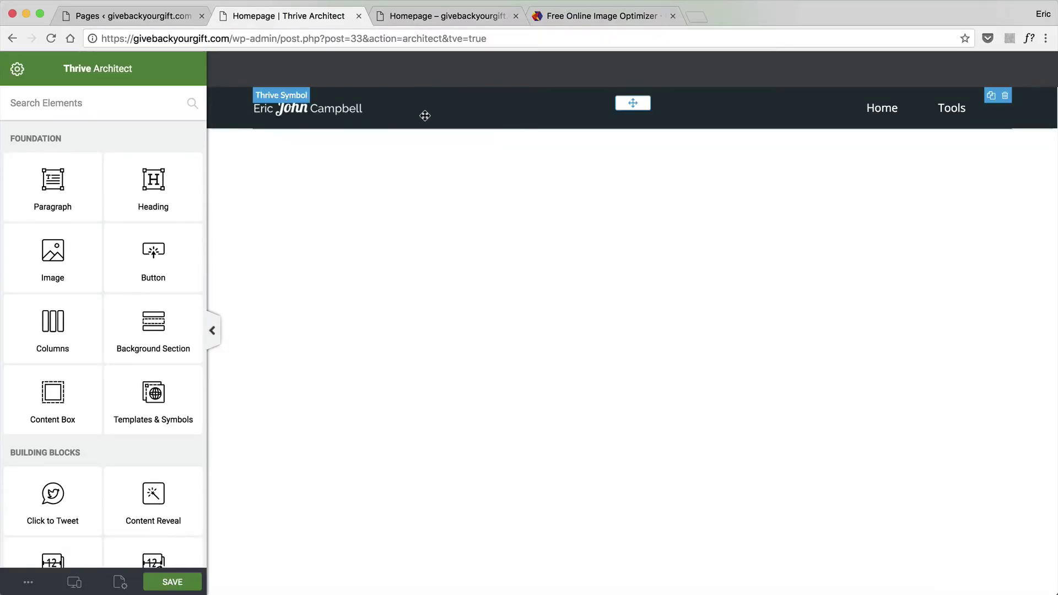
Duplicate the menu bar symbol and unlink the copy so its background section, logo and menu can be edited as regular elements
{"action": "left_click", "coordinate": [425, 115]}
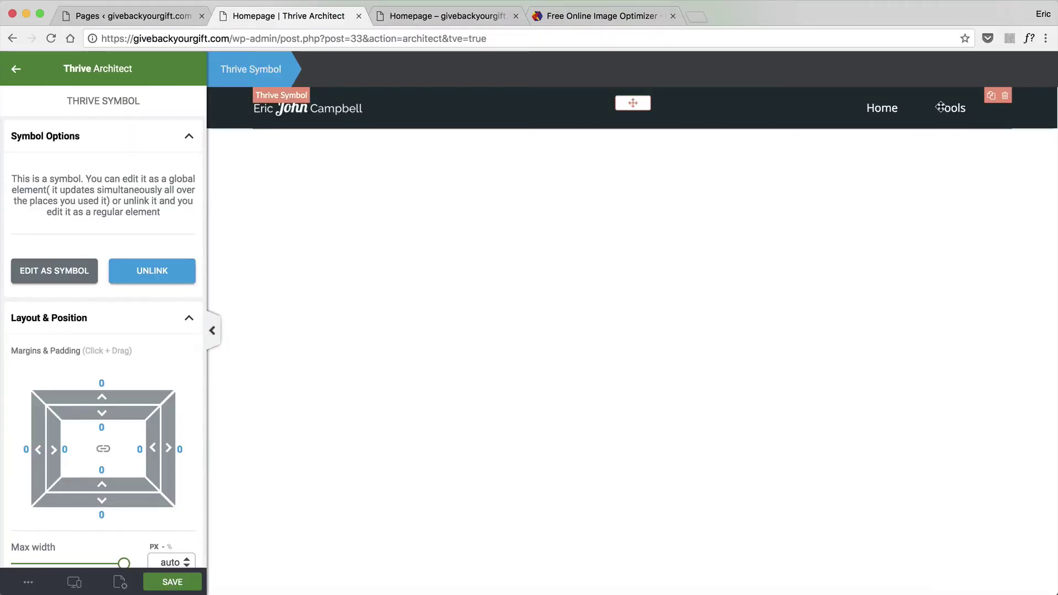
{"action": "left_click", "coordinate": [991, 97]}
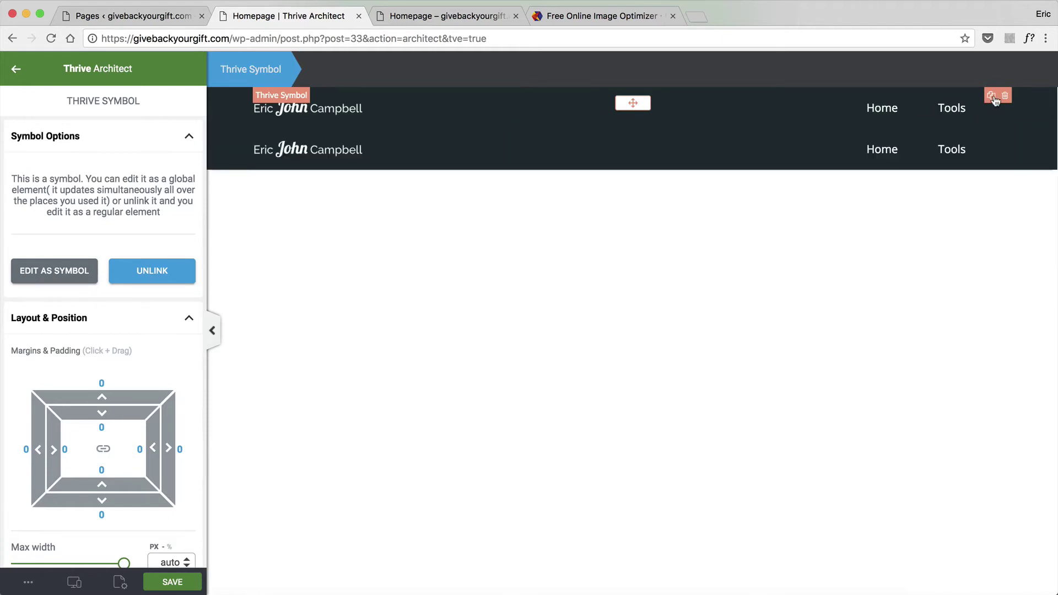
{"action": "left_click", "coordinate": [586, 150]}
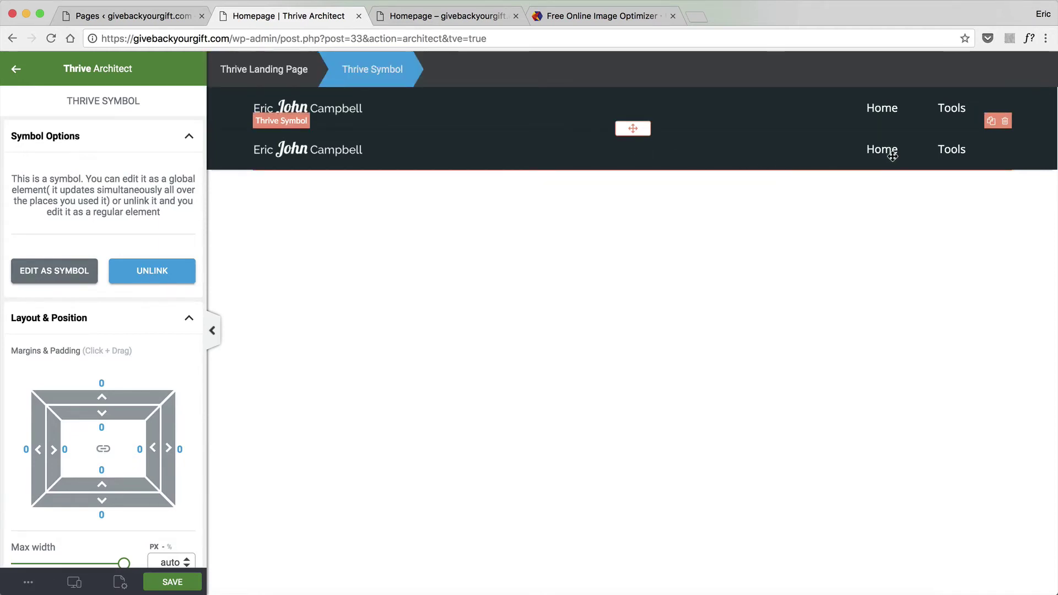
{"action": "left_click", "coordinate": [892, 208]}
{"action": "left_click", "coordinate": [895, 152]}
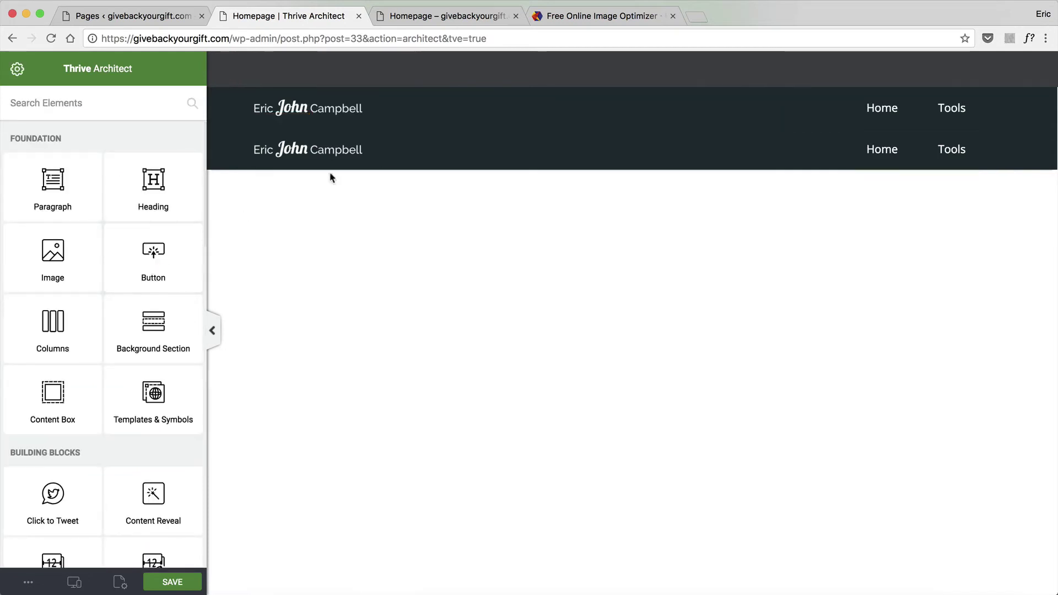
{"action": "left_click", "coordinate": [357, 154]}
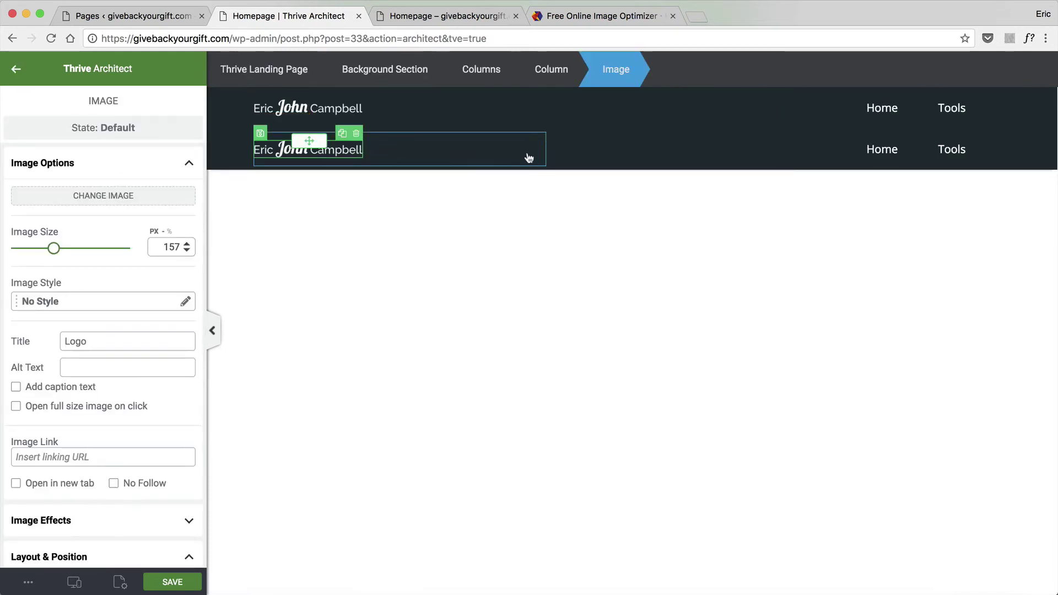
{"action": "left_click", "coordinate": [569, 133]}
{"action": "left_click", "coordinate": [405, 63]}
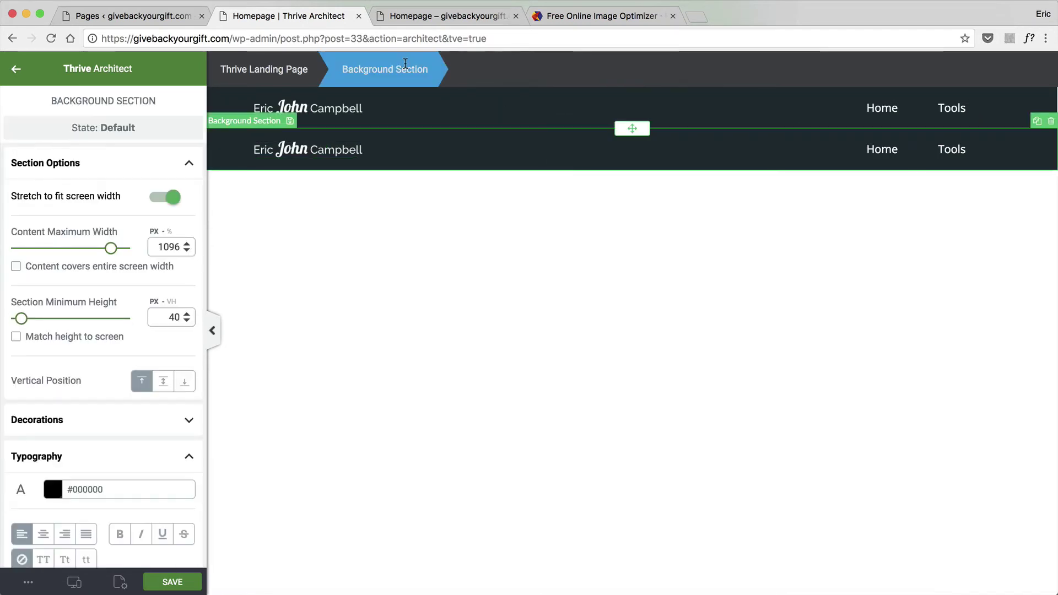
Delete the custom menu from the duplicated bar and place a paragraph in the emptied column
{"action": "left_click", "coordinate": [792, 161]}
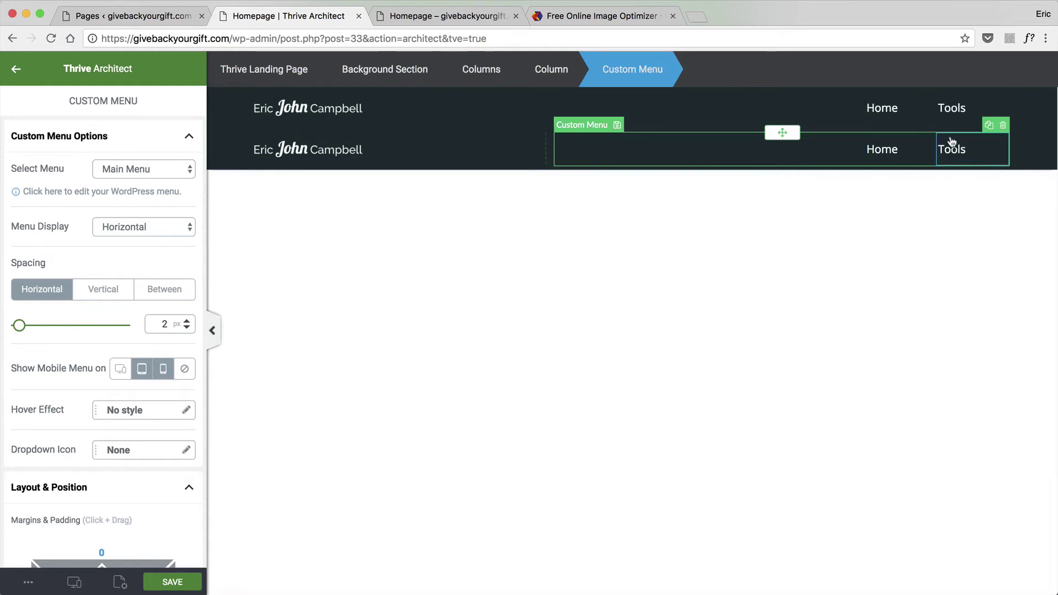
{"action": "left_click", "coordinate": [1003, 126]}
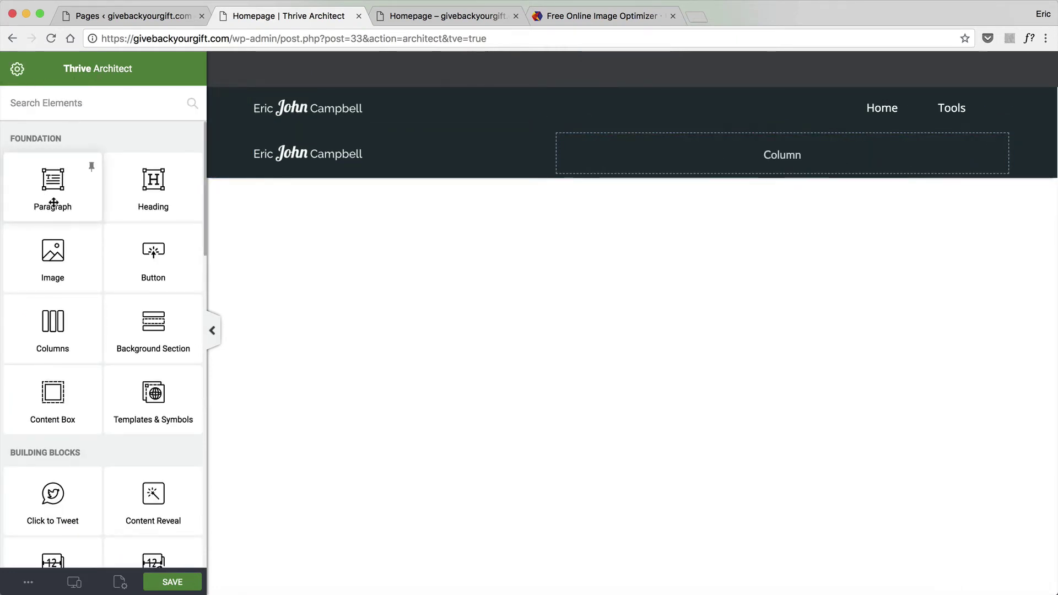
{"action": "left_click_drag", "start_coordinate": [52, 200], "coordinate": [662, 167]}
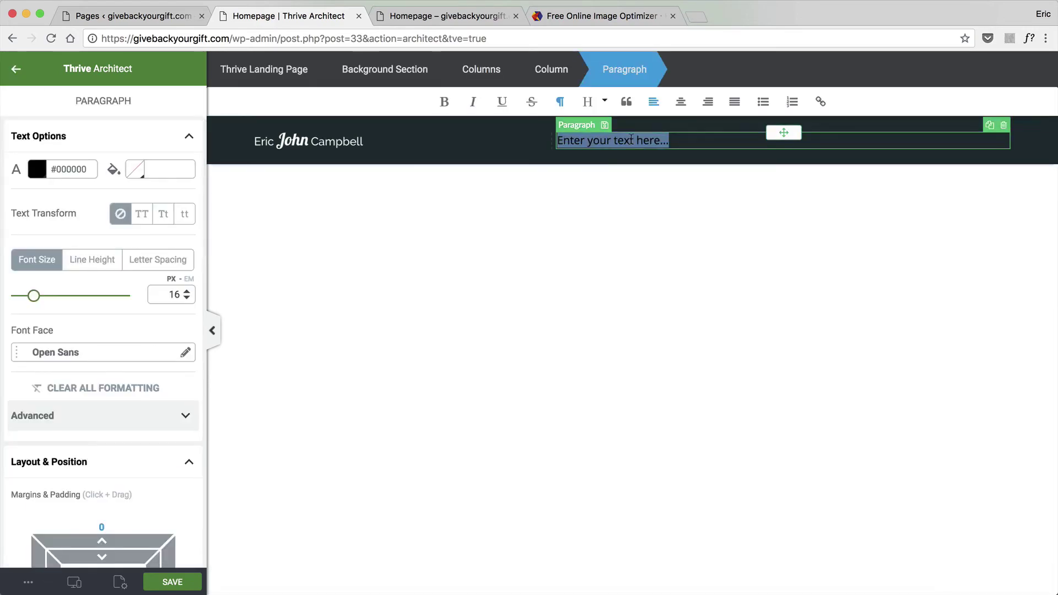
Search Google for "copyright symbol" in a new browser tab and copy the © character
{"action": "key", "text": "super+t"}
{"action": "type", "text": "coy"}
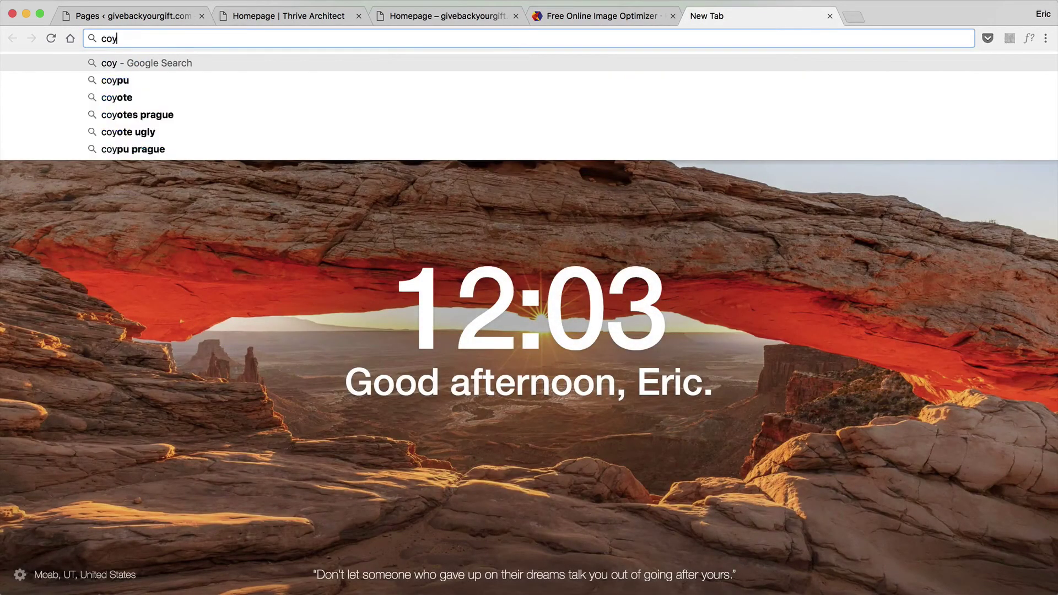
{"action": "key", "text": "BackSpace"}
{"action": "type", "text": "pyright sy"}
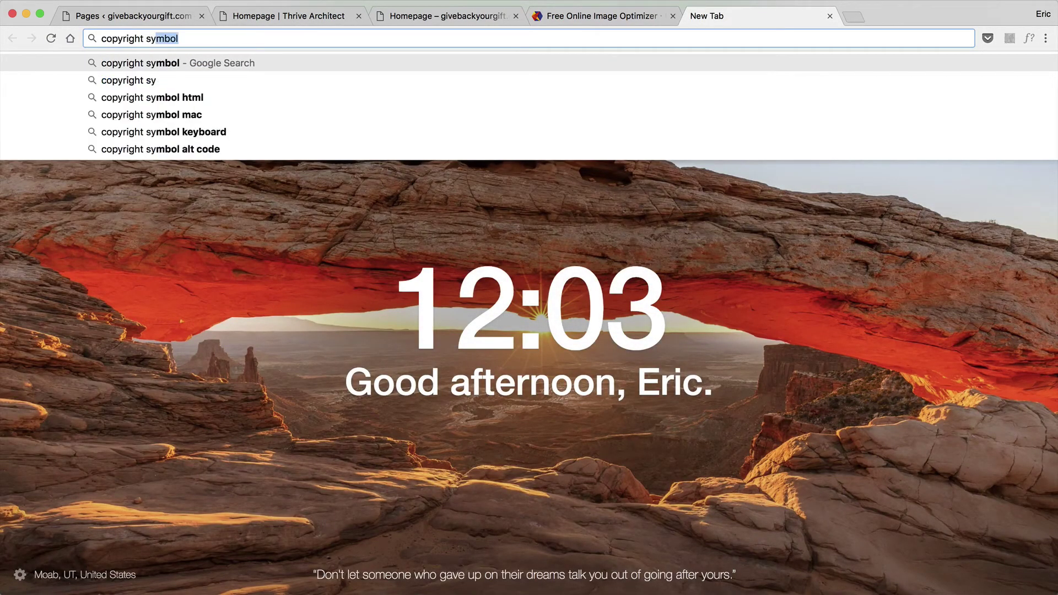
{"action": "key", "text": "Return"}
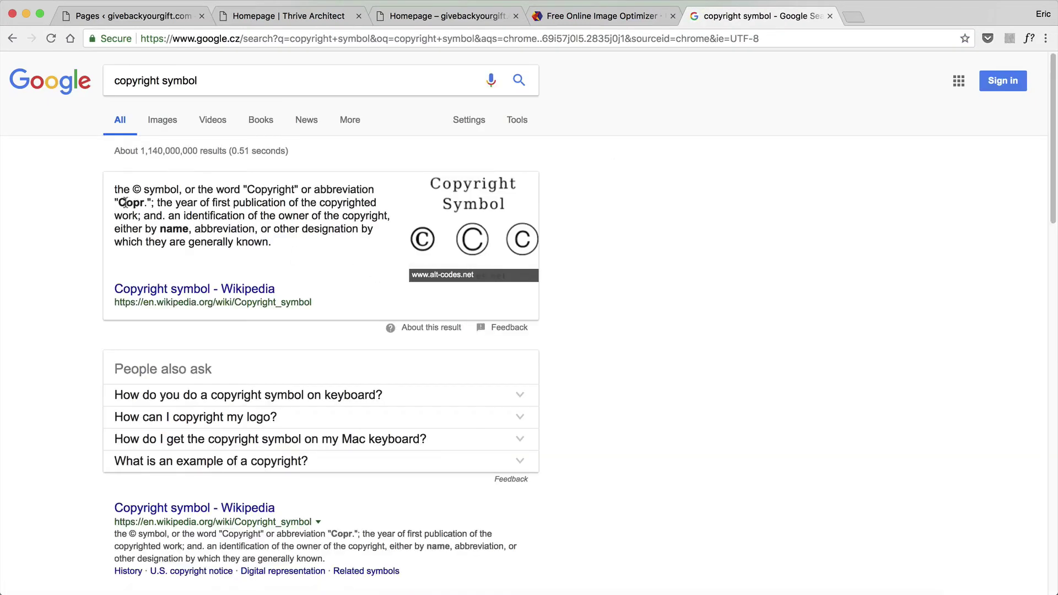
{"action": "left_click_drag", "start_coordinate": [133, 189], "coordinate": [144, 190]}
{"action": "key", "text": "super+c"}
Return to the Thrive Architect editor and replace the paragraph's placeholder text with "© 2018" followed by the site owner's full name
{"action": "left_click", "coordinate": [298, 16]}
{"action": "left_click", "coordinate": [586, 139]}
{"action": "key", "text": "super+v"}
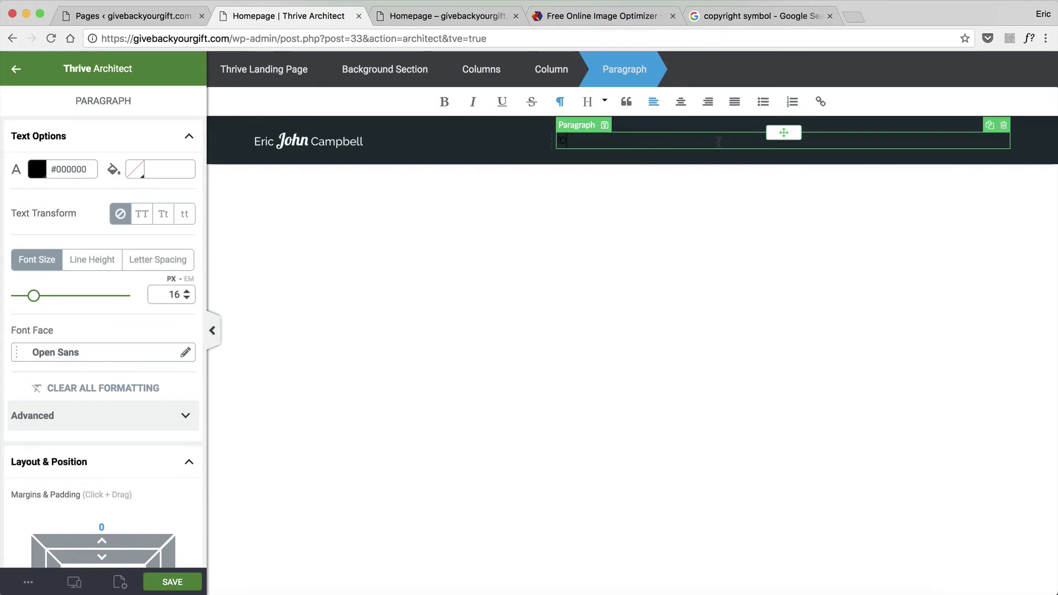
{"action": "type", "text": "2018 Eric John Campbell"}
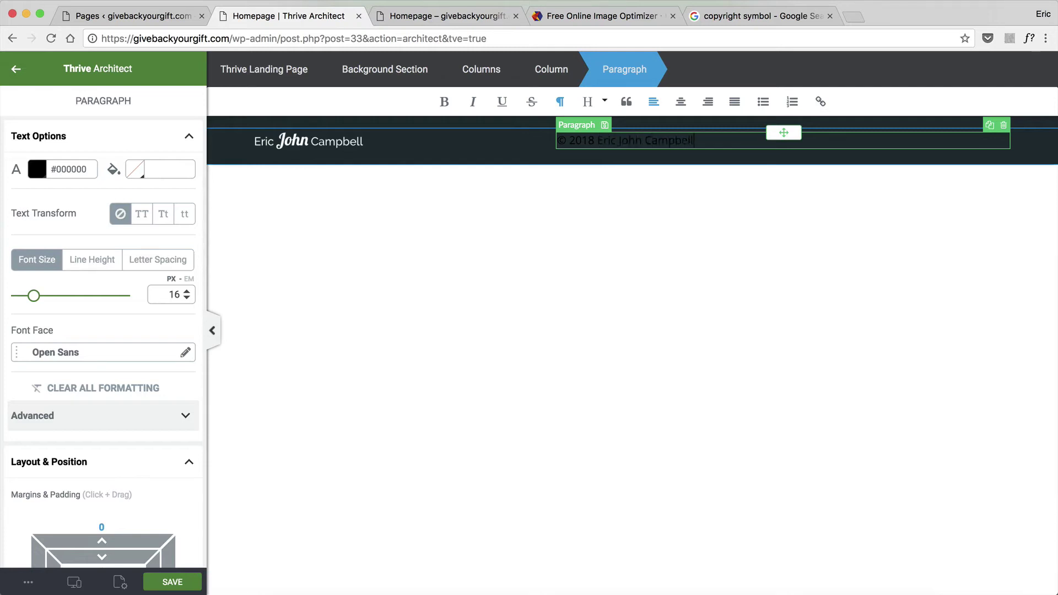
Set the copyright text's color to #fbfffe with 46% opacity
{"action": "key", "text": "super+a"}
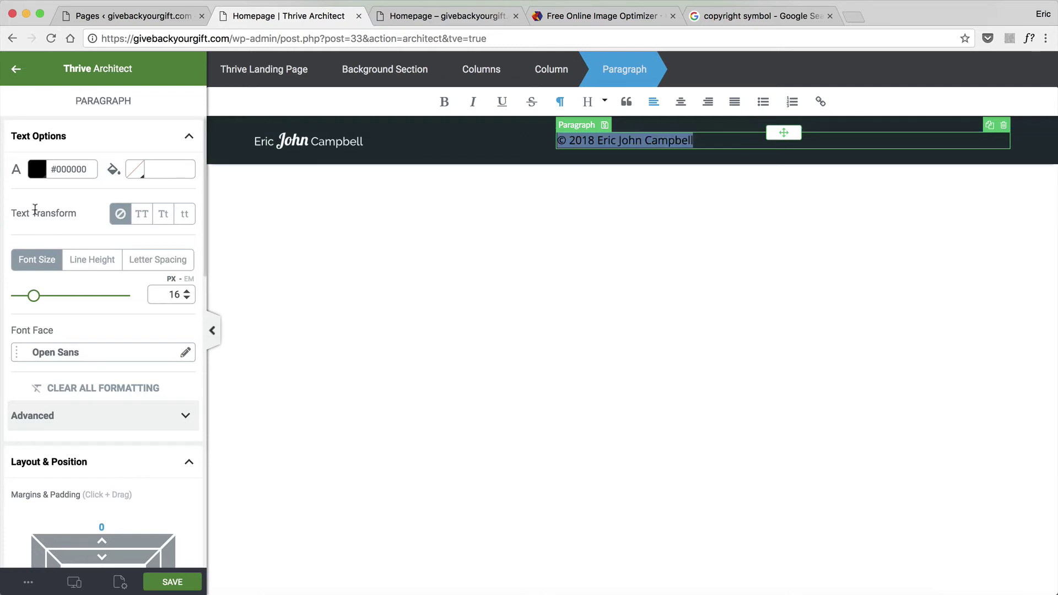
{"action": "left_click", "coordinate": [37, 169]}
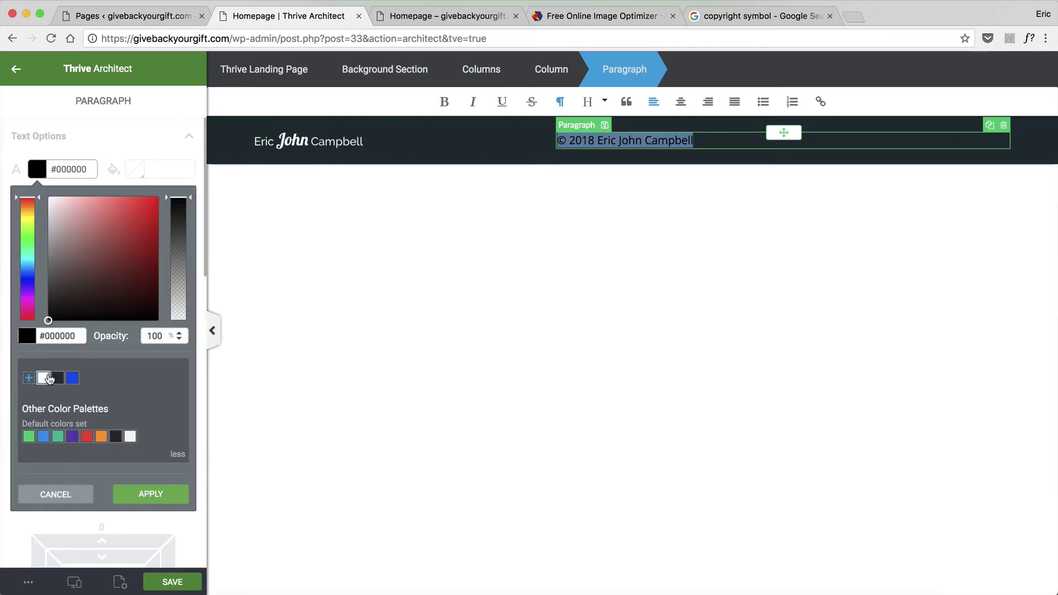
{"action": "left_click", "coordinate": [43, 377]}
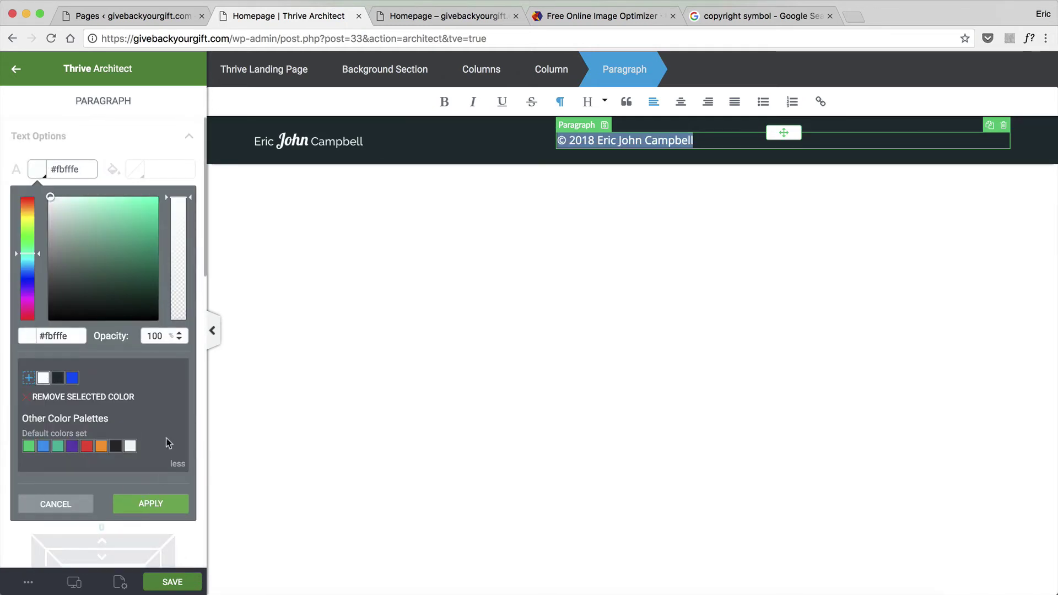
{"action": "left_click_drag", "start_coordinate": [169, 199], "coordinate": [177, 269]}
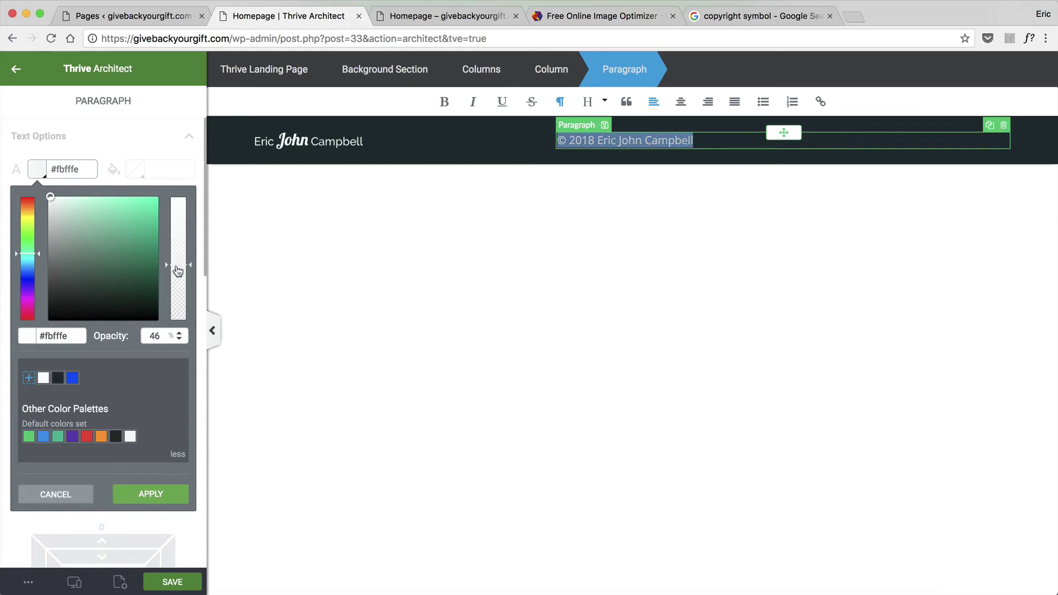
{"action": "left_click", "coordinate": [150, 495]}
Reduce the copyright text's font size to 14 px and align the text right
{"action": "left_click_drag", "start_coordinate": [35, 300], "coordinate": [32, 303]}
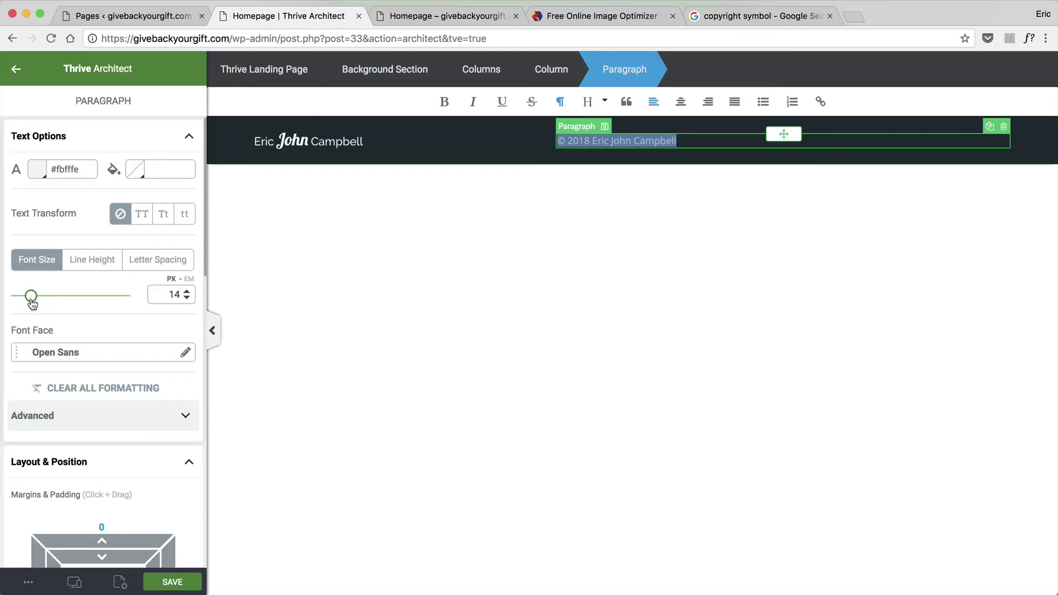
{"action": "scroll", "coordinate": [153, 325], "scroll_direction": "down", "scroll_amount": 8}
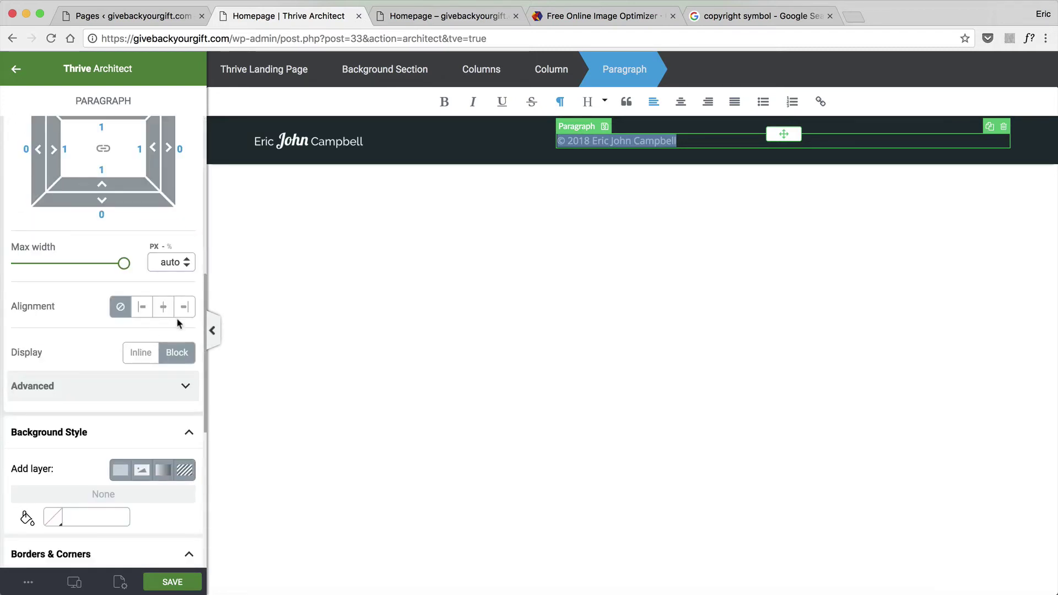
{"action": "left_click", "coordinate": [710, 102]}
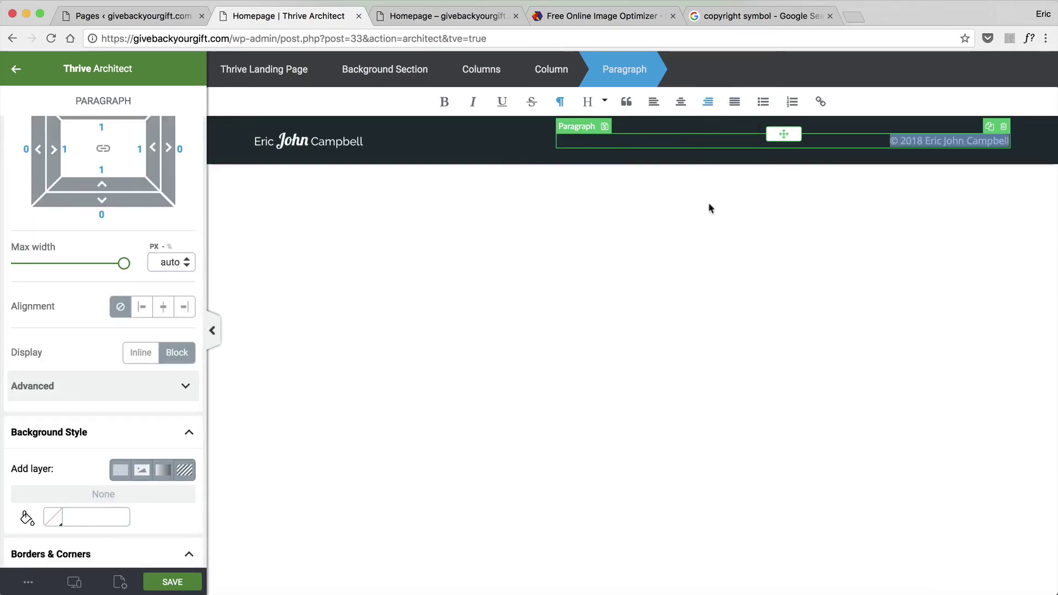
{"action": "left_click", "coordinate": [706, 233]}
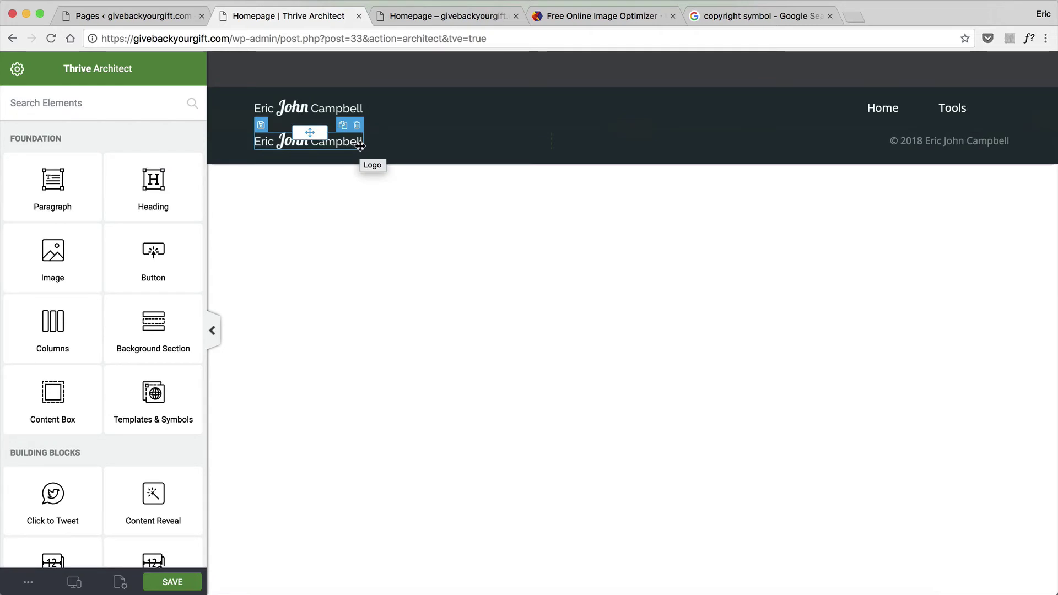
Delete the logo image from the duplicated bar and remove its empty column
{"action": "left_click", "coordinate": [361, 144]}
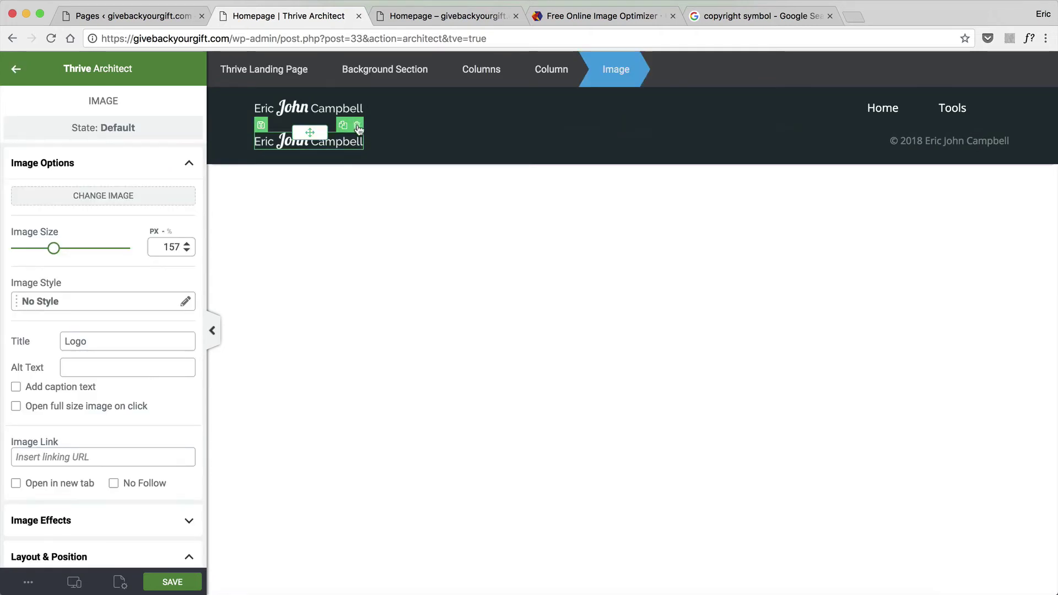
{"action": "left_click", "coordinate": [357, 126]}
{"action": "left_click", "coordinate": [485, 170]}
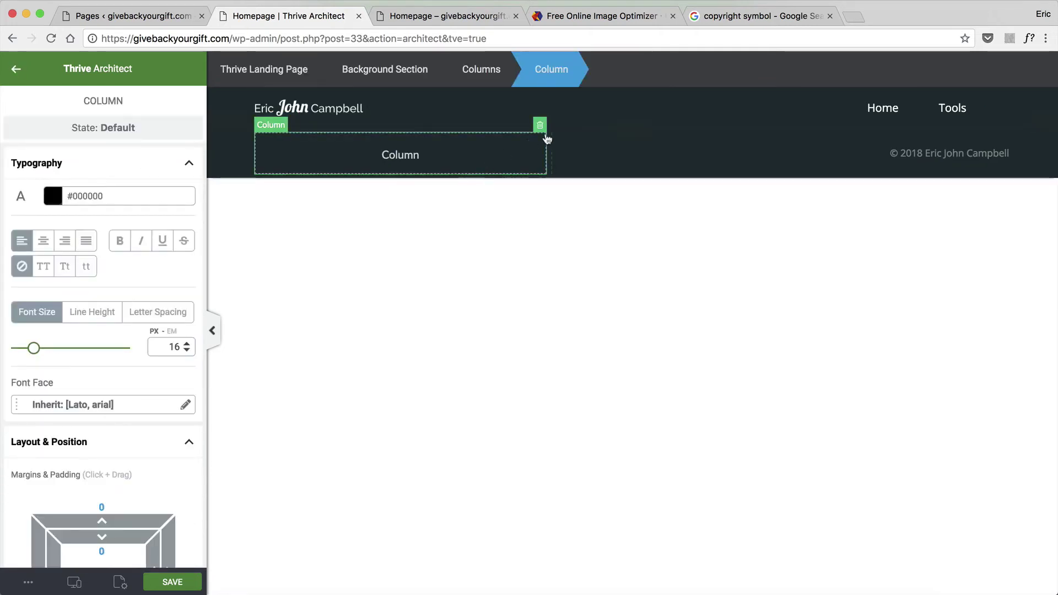
{"action": "left_click", "coordinate": [540, 126]}
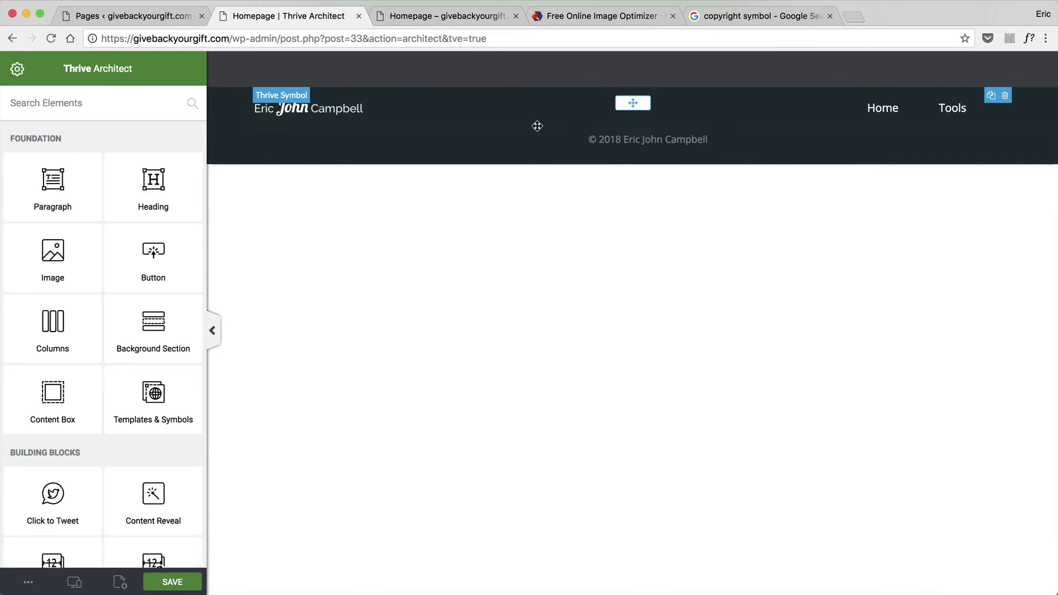
Try to align the columns element holding the copyright text to the right
{"action": "left_click", "coordinate": [608, 137]}
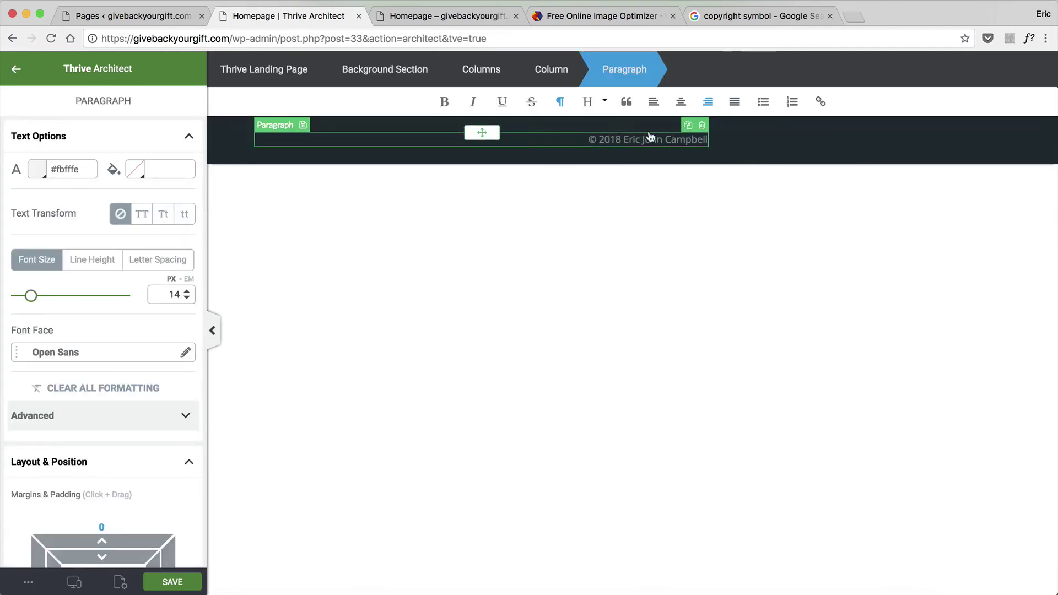
{"action": "left_click", "coordinate": [689, 186]}
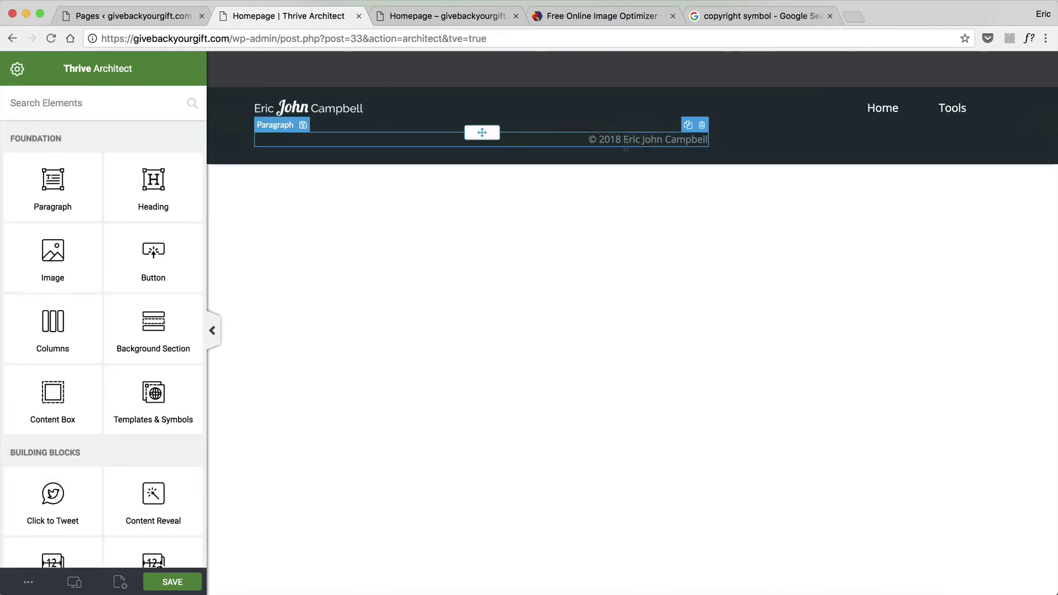
{"action": "left_click", "coordinate": [589, 139]}
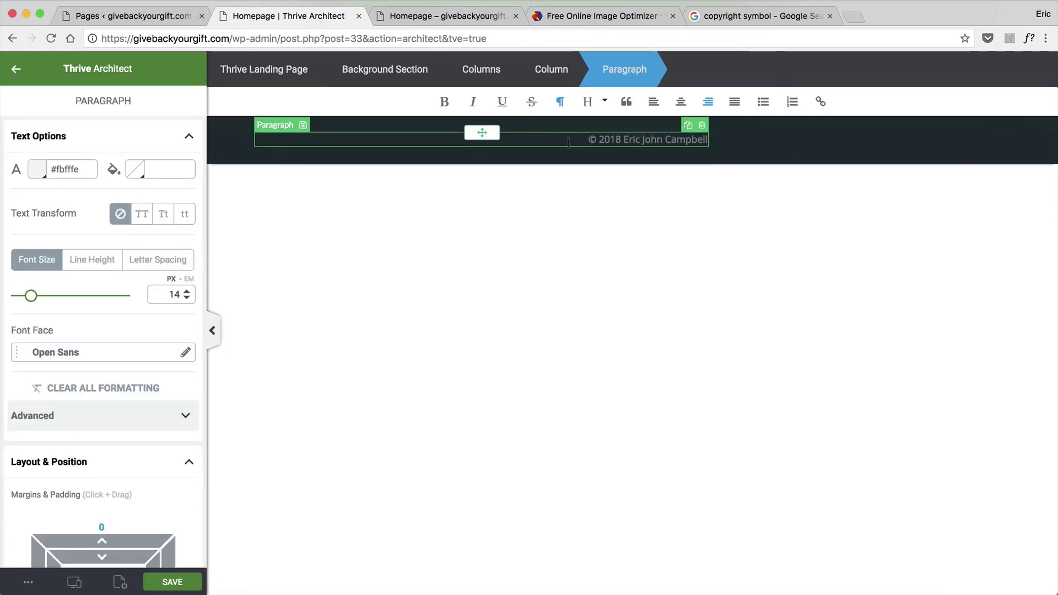
{"action": "left_click", "coordinate": [565, 77]}
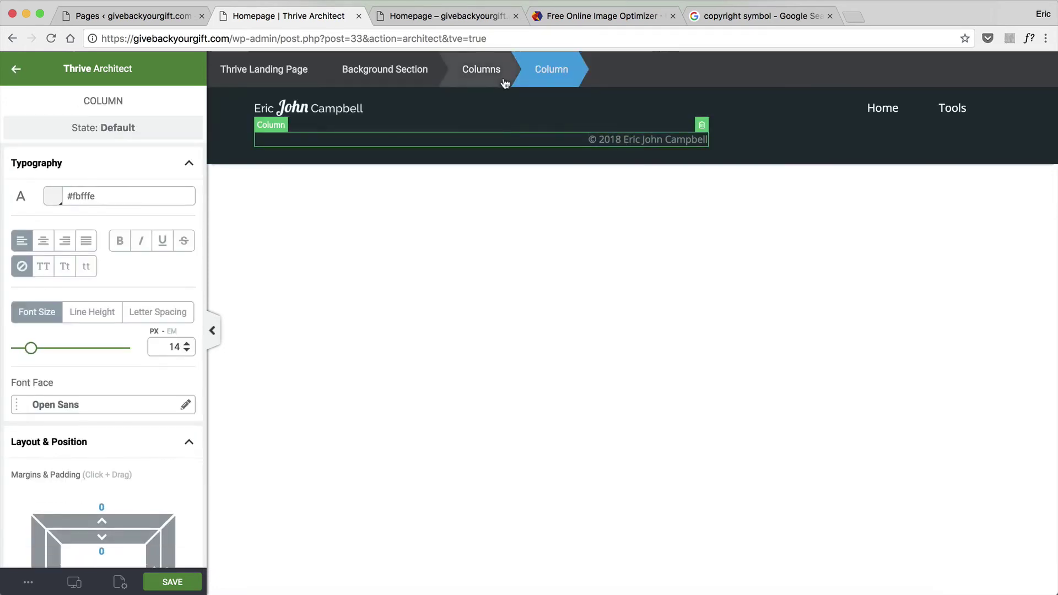
{"action": "left_click", "coordinate": [486, 73]}
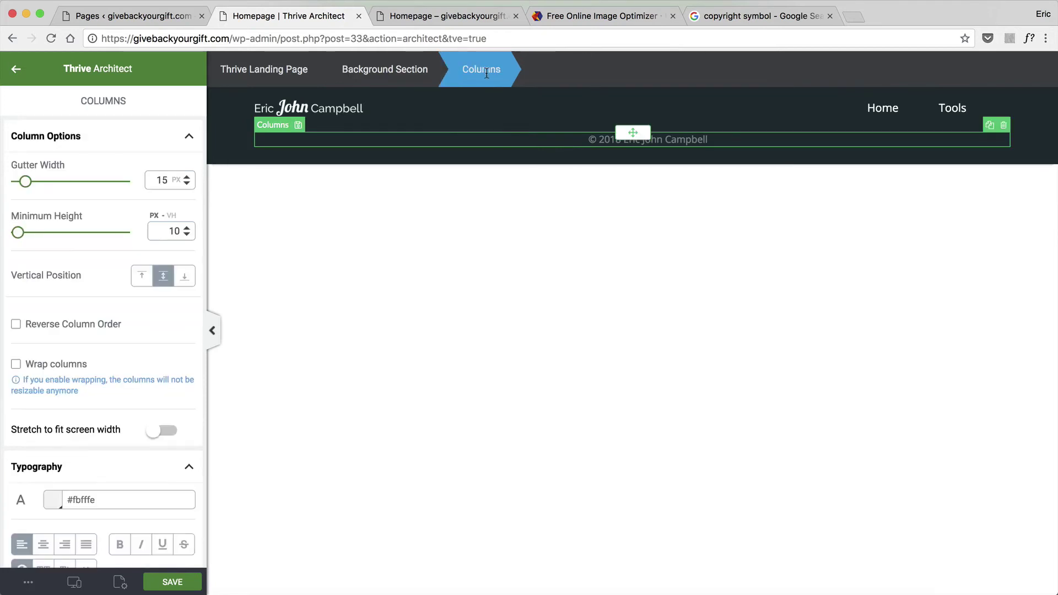
{"action": "scroll", "coordinate": [136, 330], "scroll_direction": "down", "scroll_amount": 12}
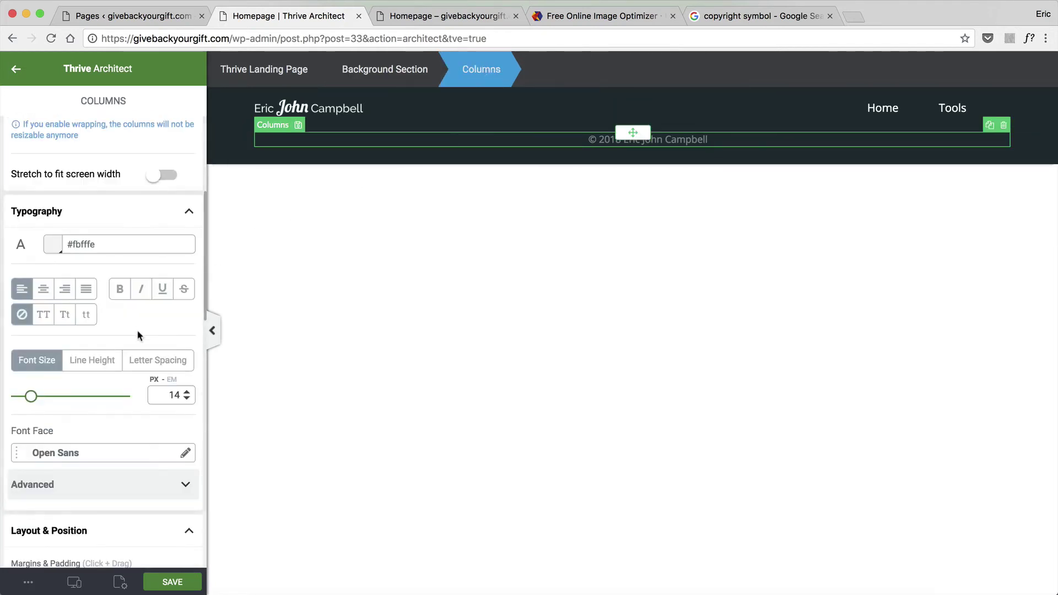
{"action": "left_click", "coordinate": [186, 353]}
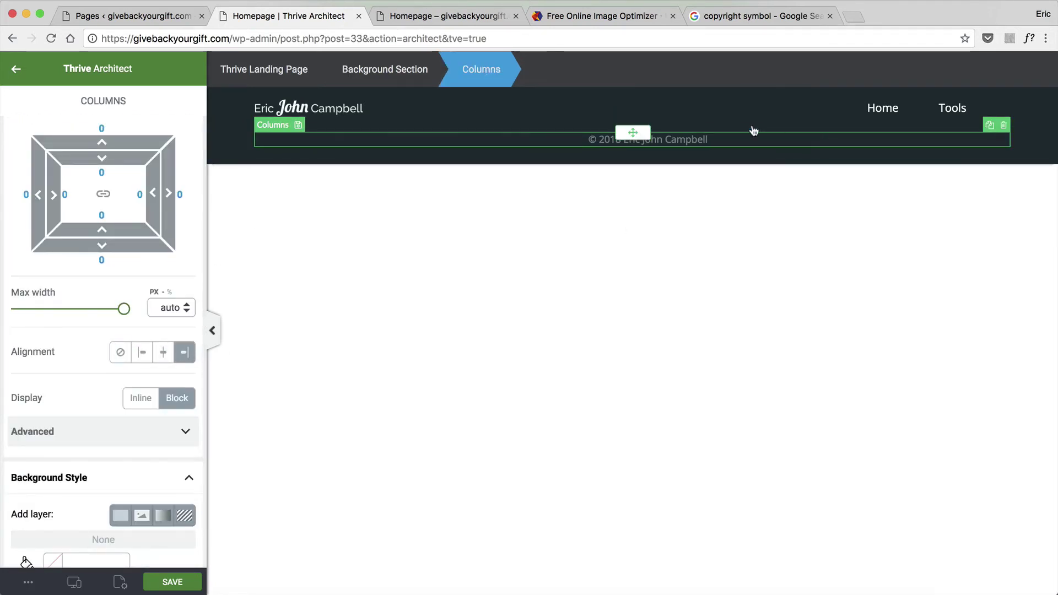
{"action": "left_click", "coordinate": [707, 138]}
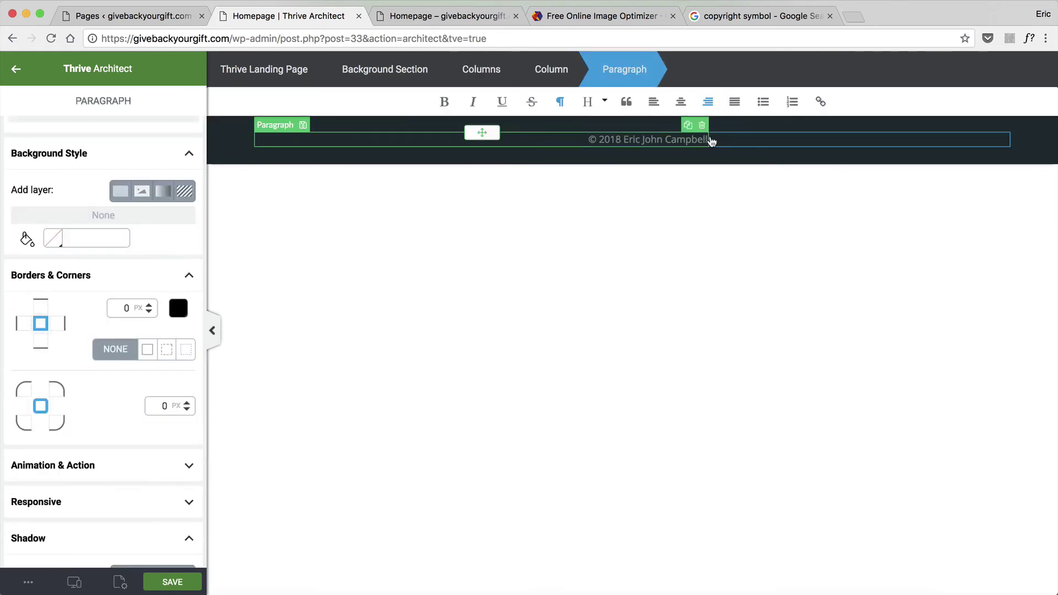
{"action": "left_click", "coordinate": [707, 139]}
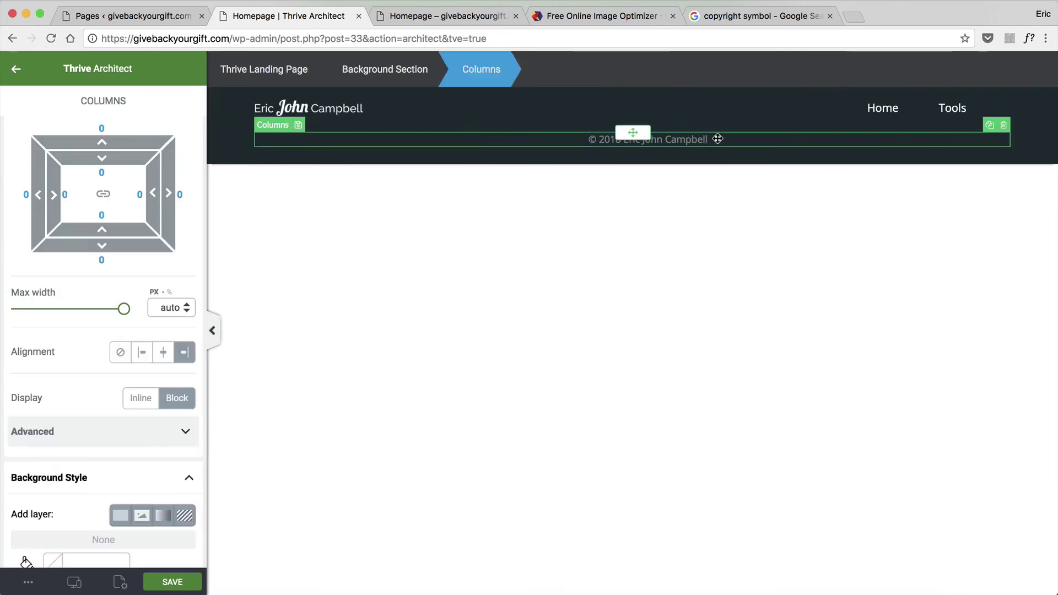
Move the copyright paragraph out of its column to below the columns element, and delete the empty columns element
{"action": "left_click", "coordinate": [665, 141]}
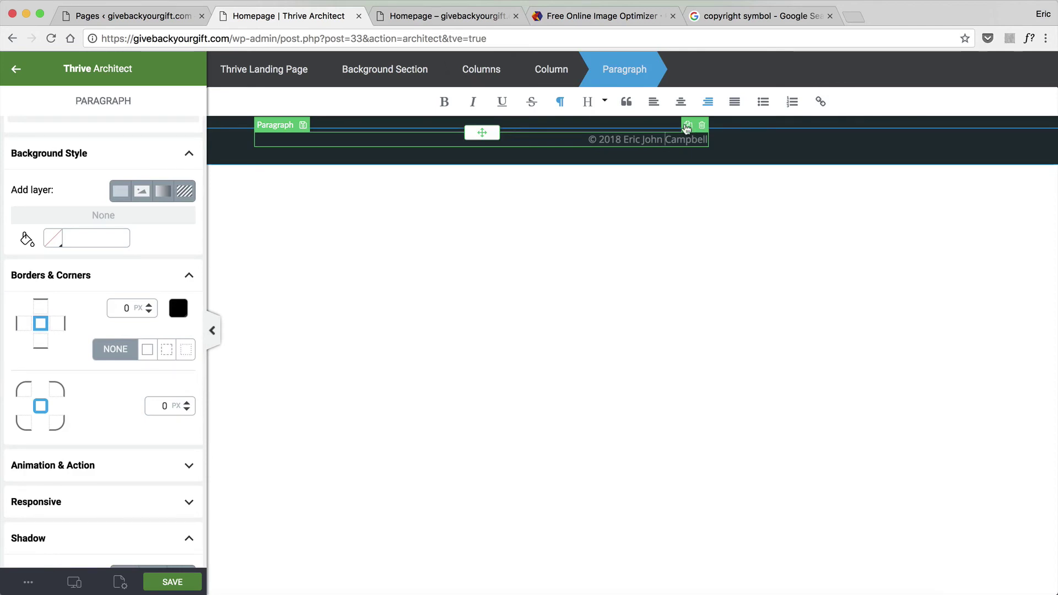
{"action": "left_click_drag", "start_coordinate": [480, 132], "coordinate": [553, 151]}
{"action": "left_click", "coordinate": [637, 159]}
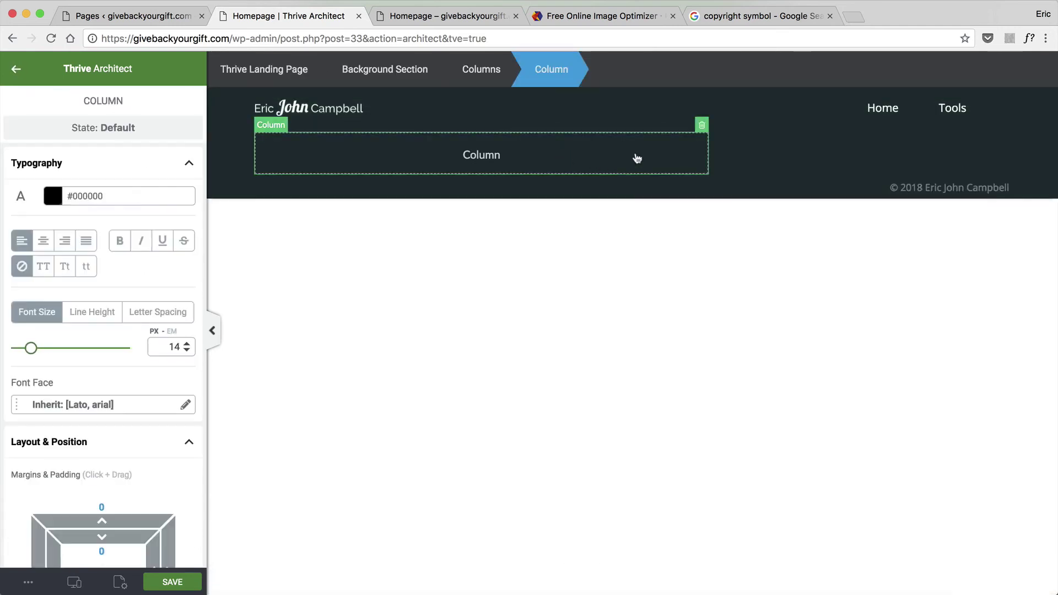
{"action": "left_click", "coordinate": [481, 69]}
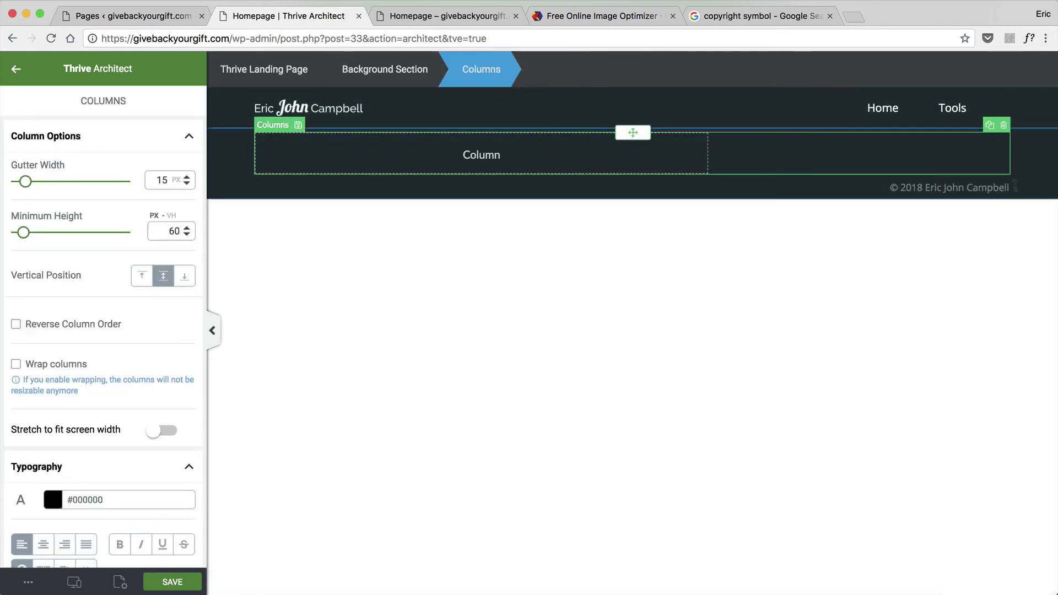
{"action": "left_click", "coordinate": [1004, 127]}
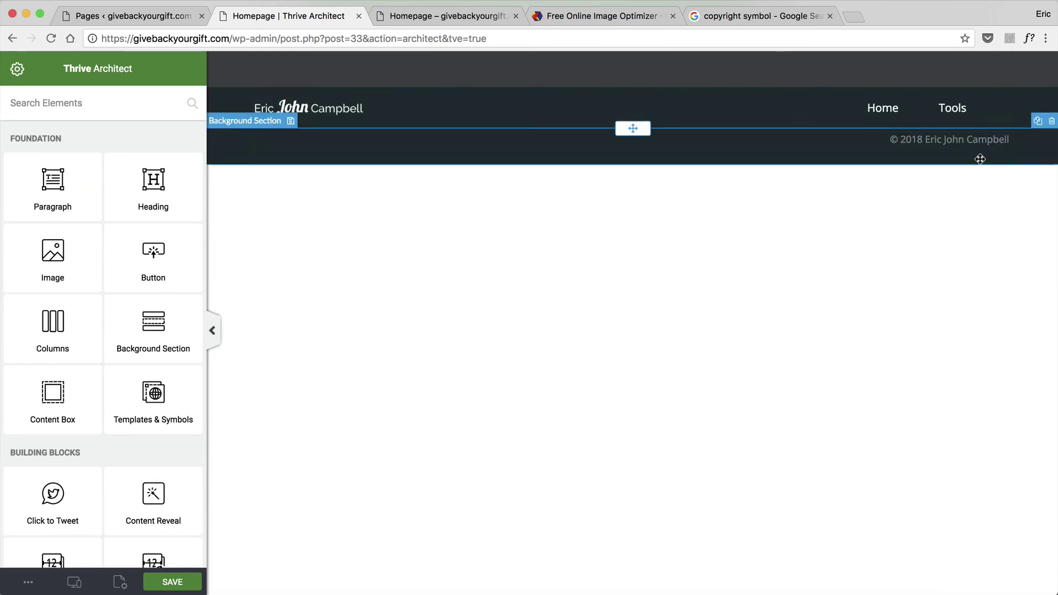
Set the footer background section's vertical position to center
{"action": "left_click", "coordinate": [978, 157]}
{"action": "left_click", "coordinate": [973, 146]}
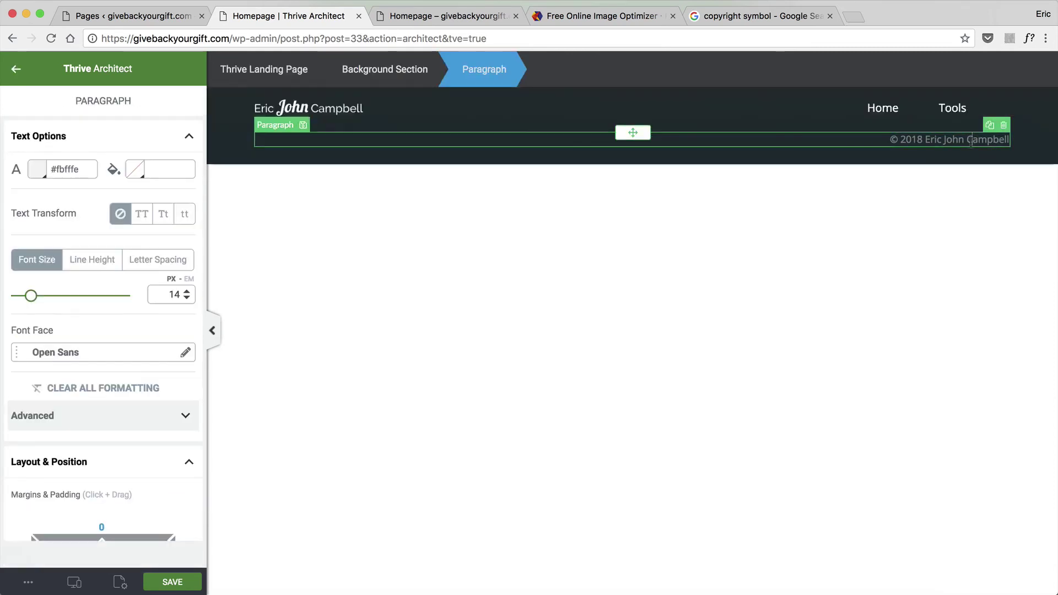
{"action": "left_click", "coordinate": [406, 81]}
{"action": "scroll", "coordinate": [145, 317], "scroll_direction": "down", "scroll_amount": 1}
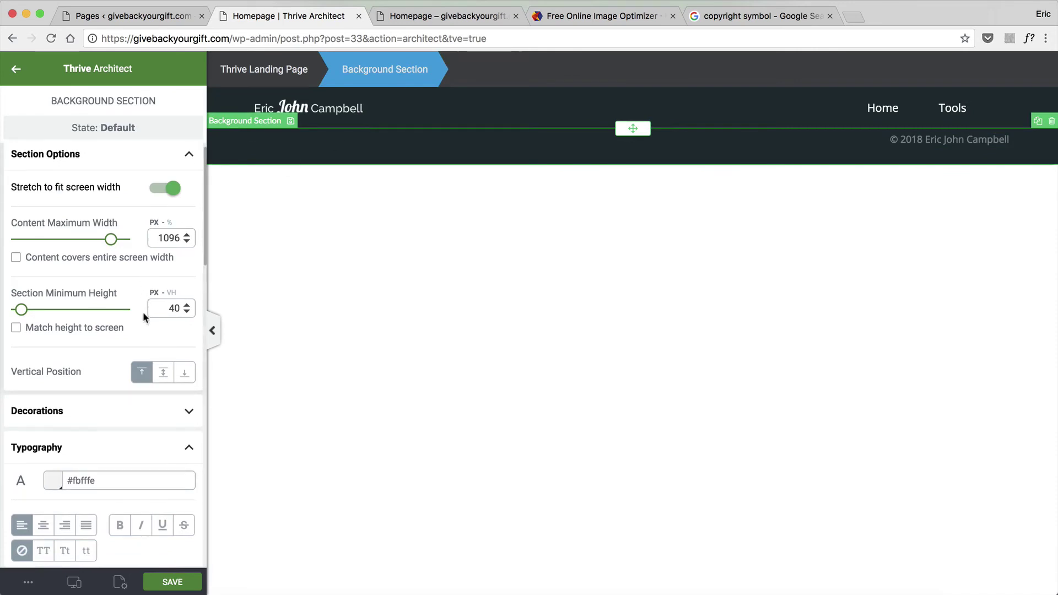
{"action": "left_click", "coordinate": [163, 373]}
{"action": "left_click", "coordinate": [547, 288]}
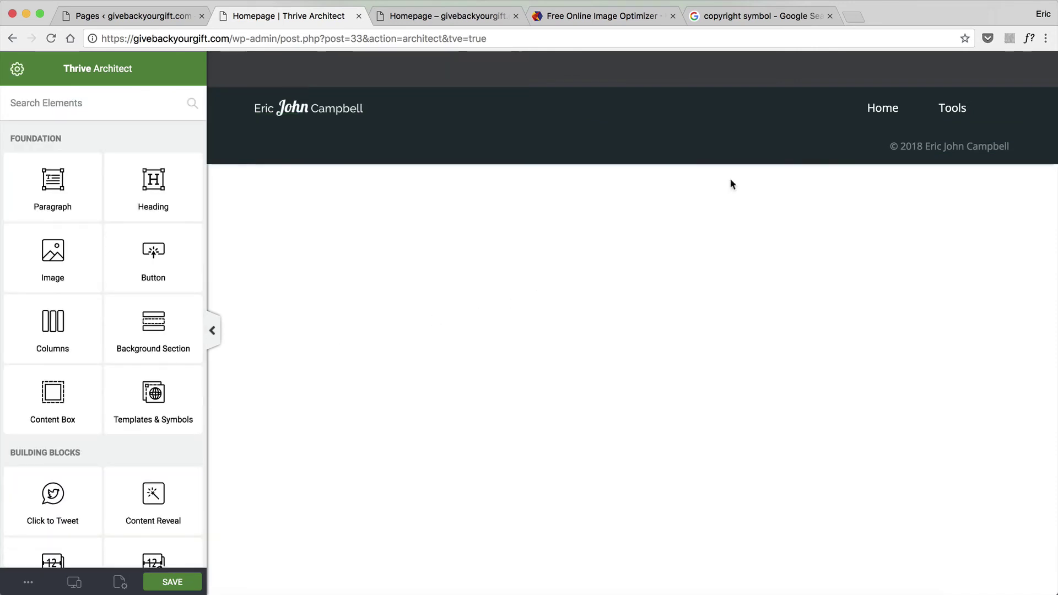
Save the footer background section as a symbol named "Footer"
{"action": "left_click", "coordinate": [801, 144]}
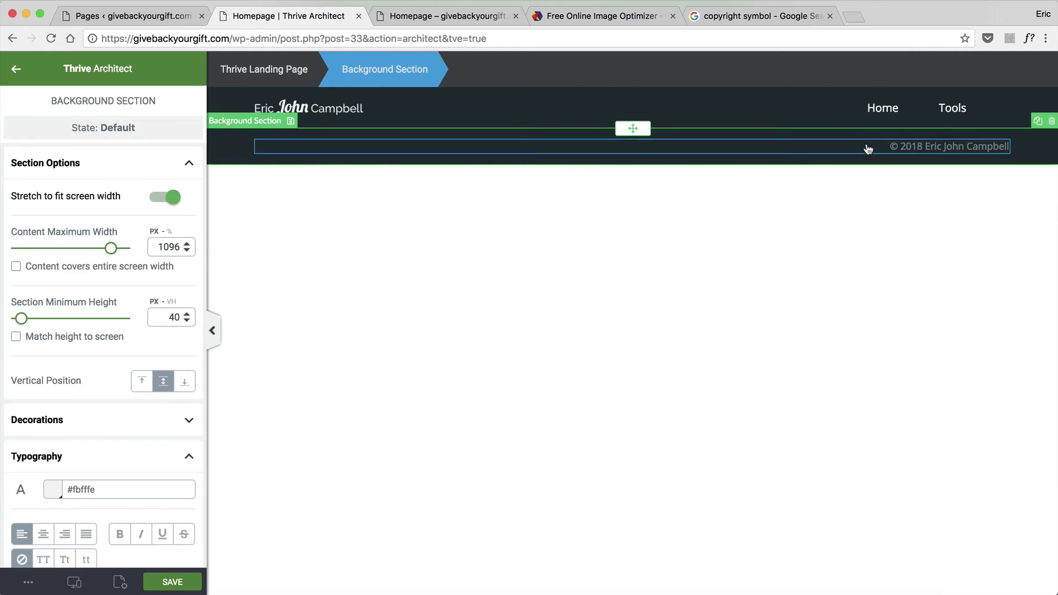
{"action": "left_click", "coordinate": [291, 126]}
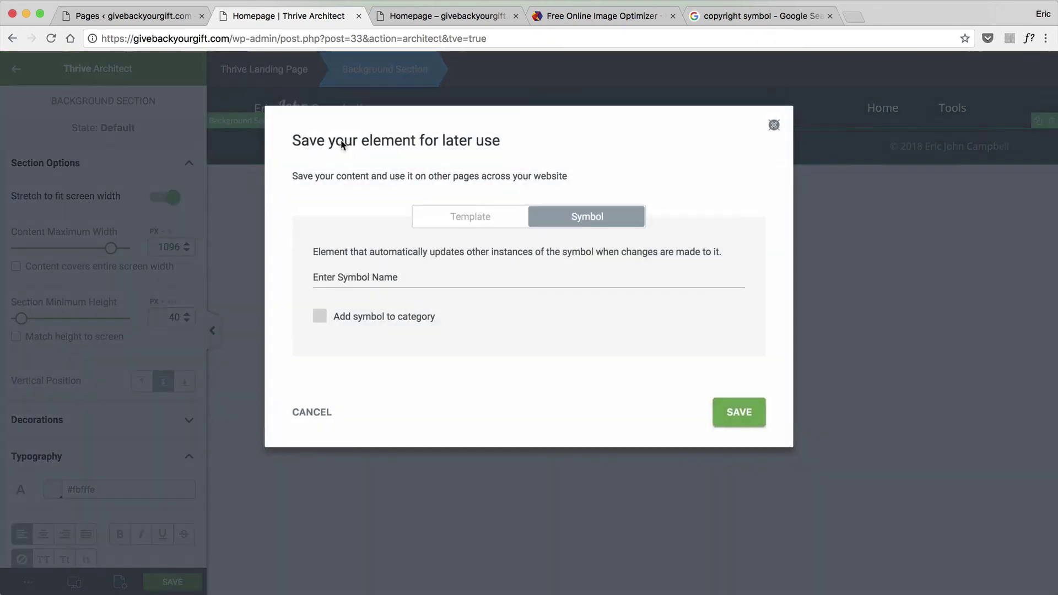
{"action": "left_click", "coordinate": [464, 284]}
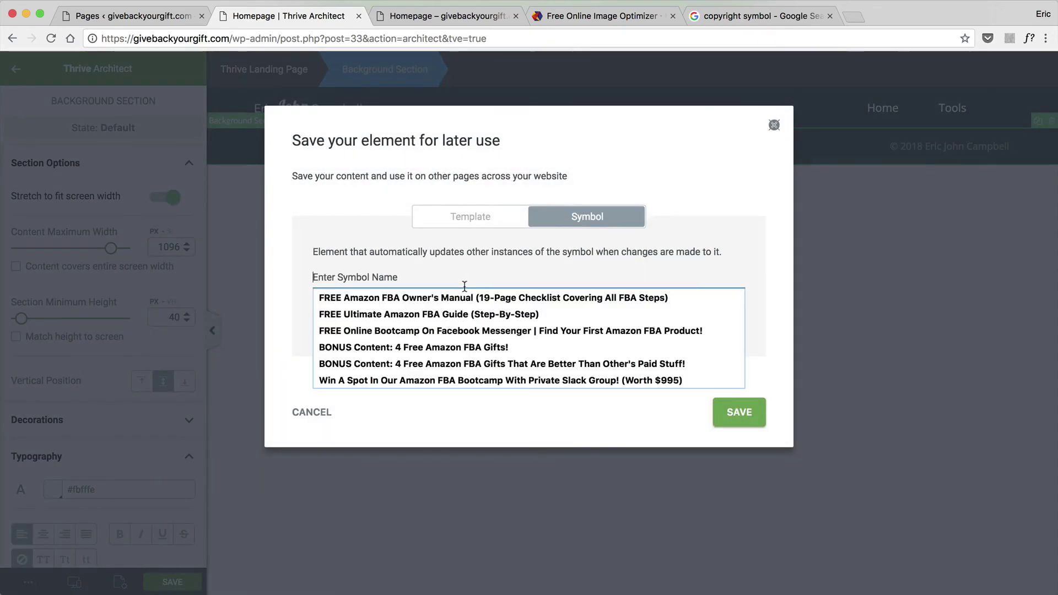
{"action": "type", "text": "Footer"}
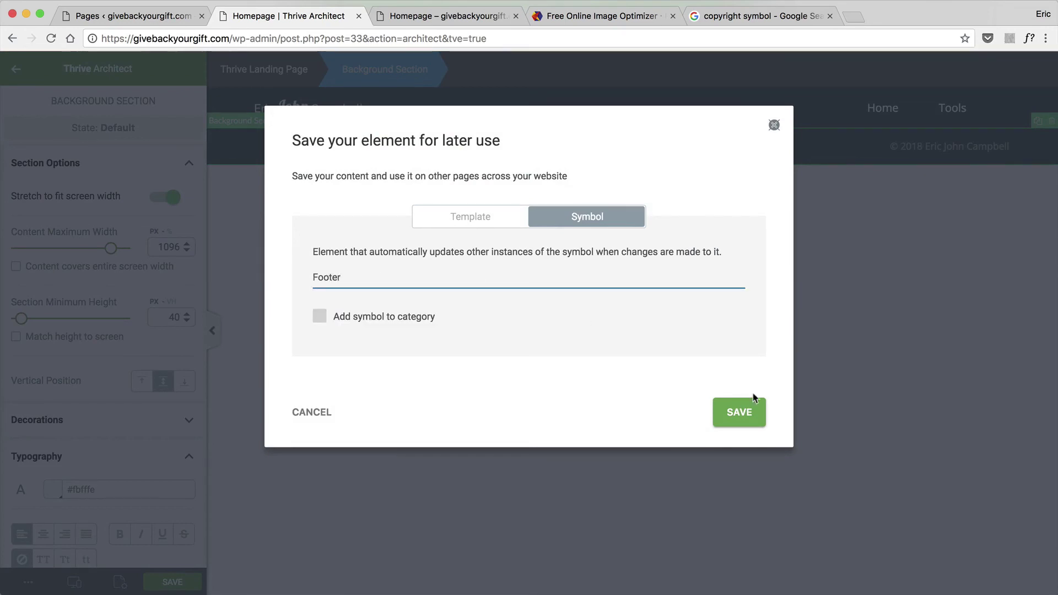
{"action": "left_click", "coordinate": [736, 419]}
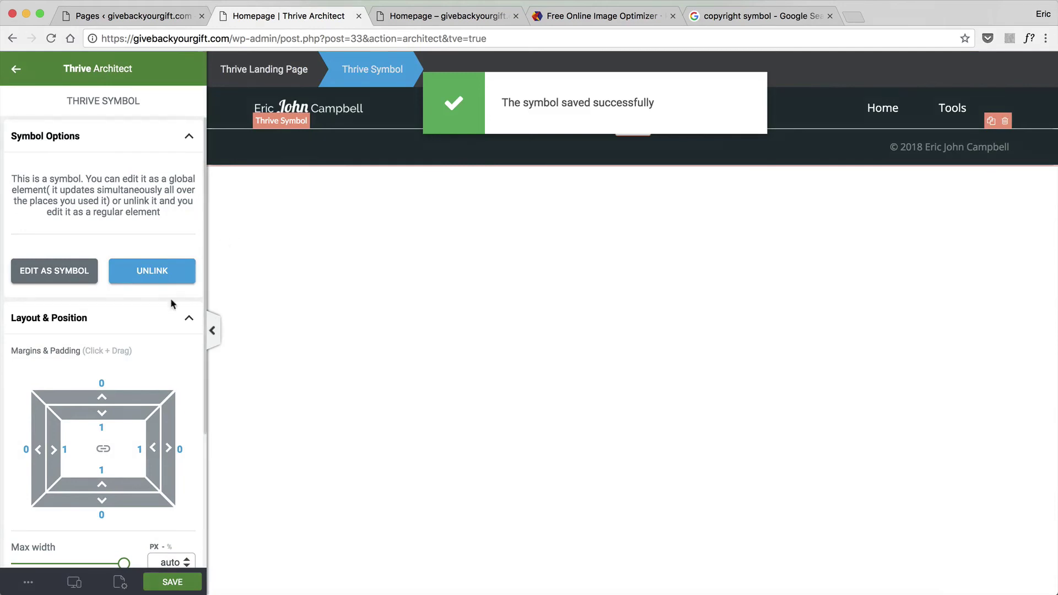
Link the footer symbol's padding values, set them all to 0, and save the page
{"action": "left_click", "coordinate": [103, 449]}
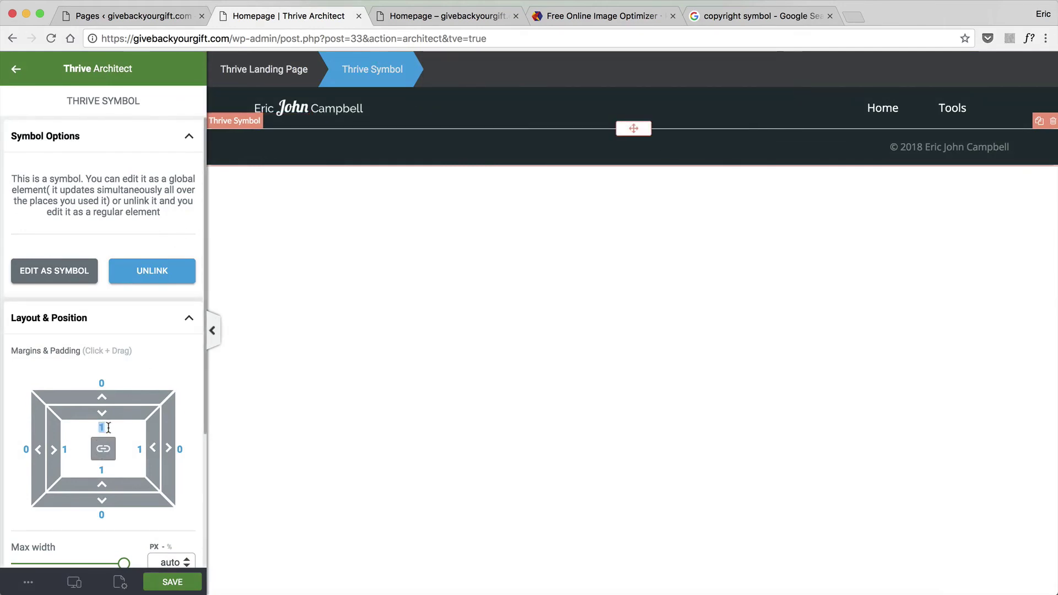
{"action": "key", "text": "BackSpace"}
{"action": "type", "text": "0"}
{"action": "left_click", "coordinate": [165, 581]}
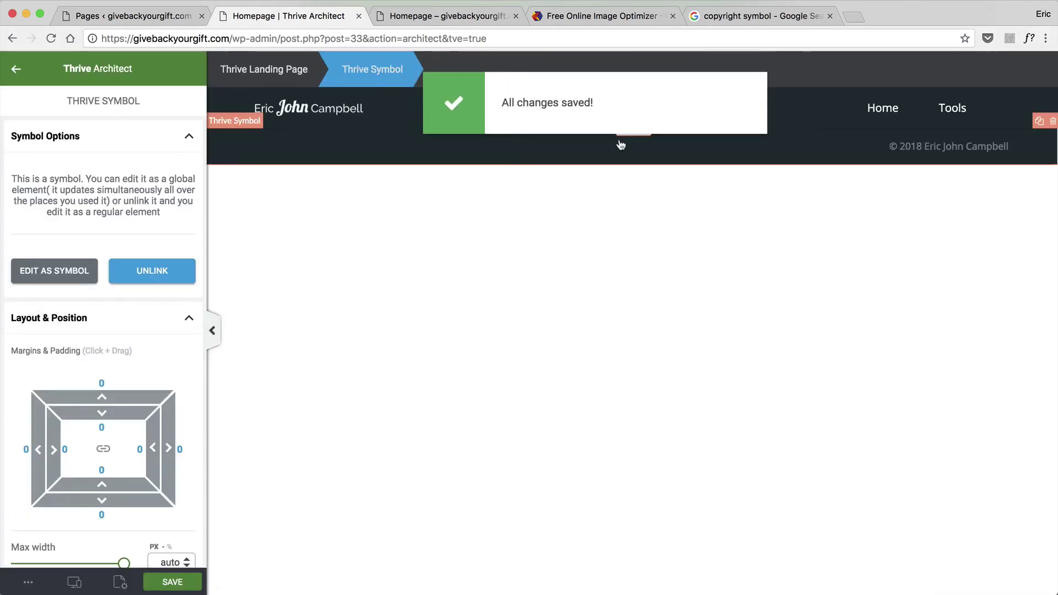
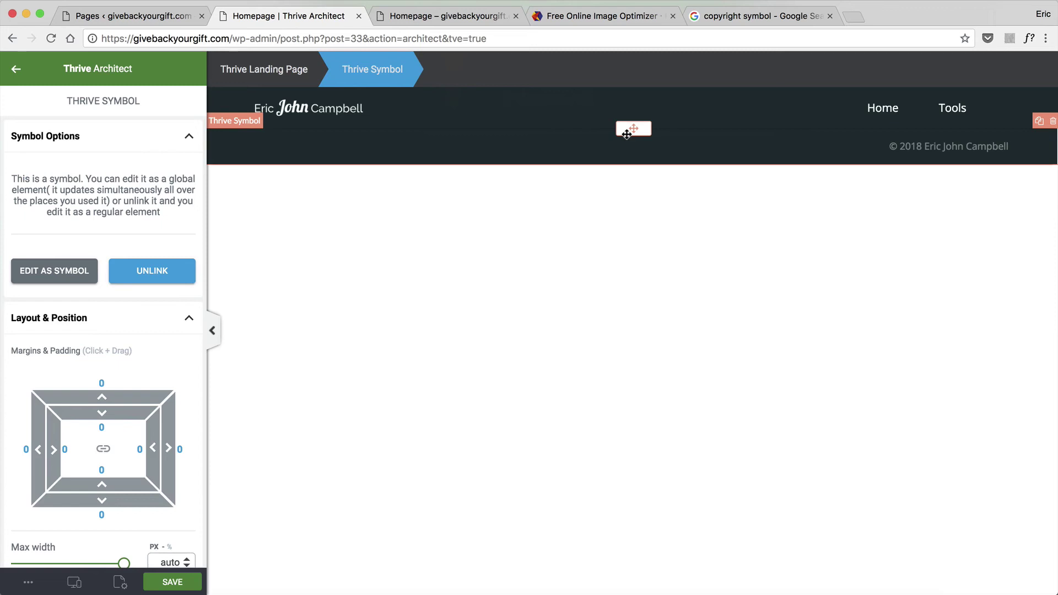
Save the homepage once more and exit Thrive Architect to the live page
{"action": "left_click", "coordinate": [179, 582]}
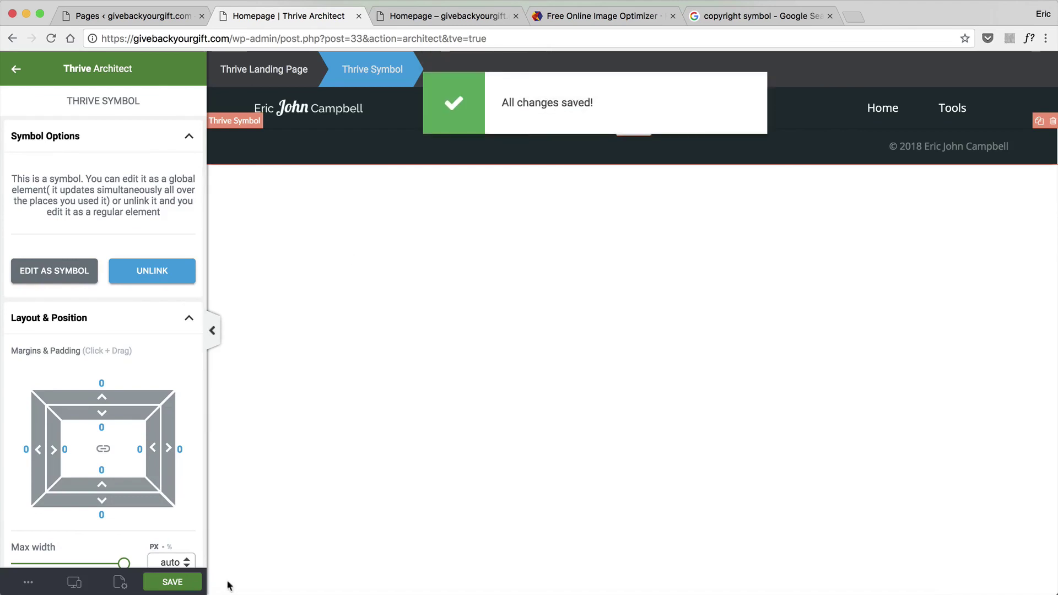
{"action": "left_click", "coordinate": [28, 582]}
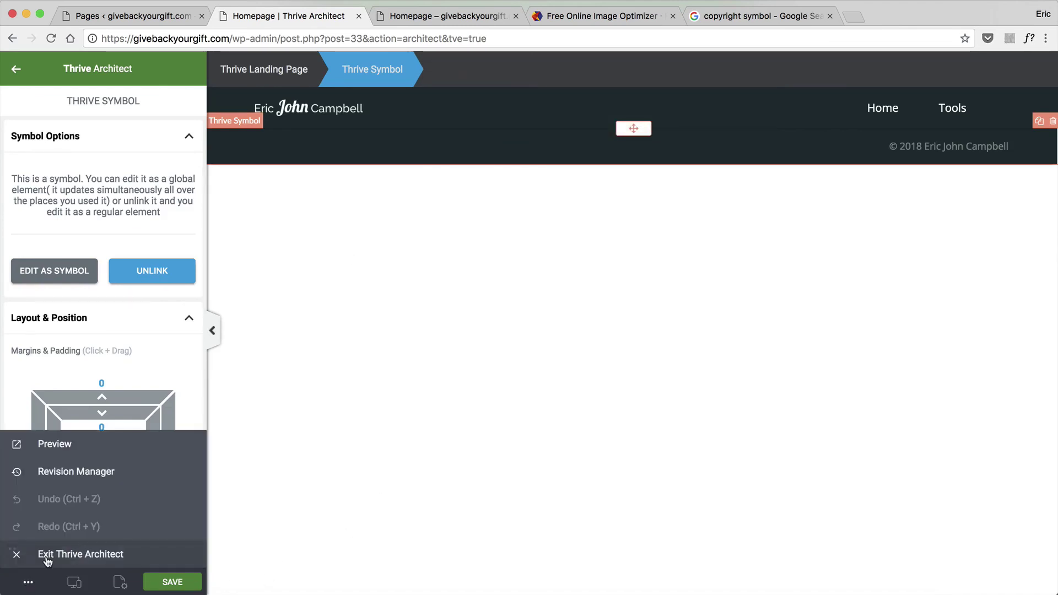
{"action": "left_click", "coordinate": [47, 559]}
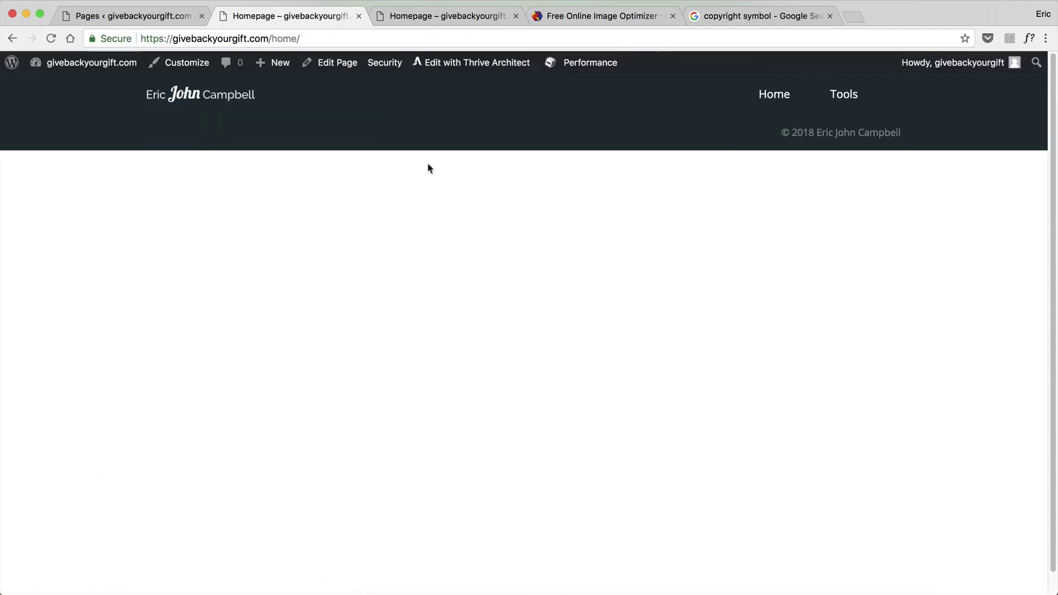
Open the Tools page in Thrive Architect from the WordPress pages list and close the unneeded homepage, image optimizer and Google tabs
{"action": "left_click", "coordinate": [158, 18]}
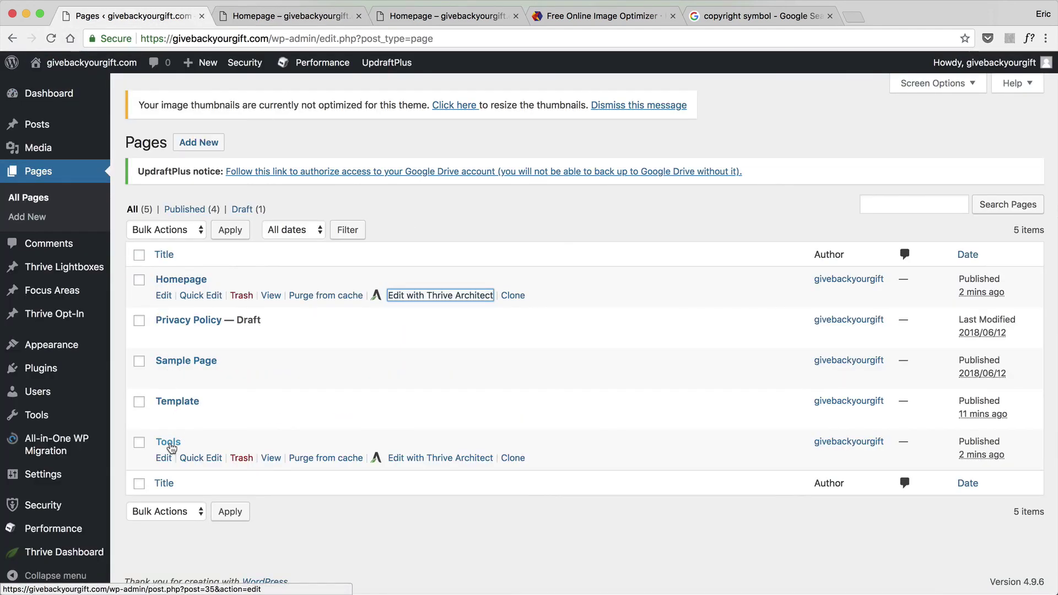
{"action": "left_click", "coordinate": [414, 461]}
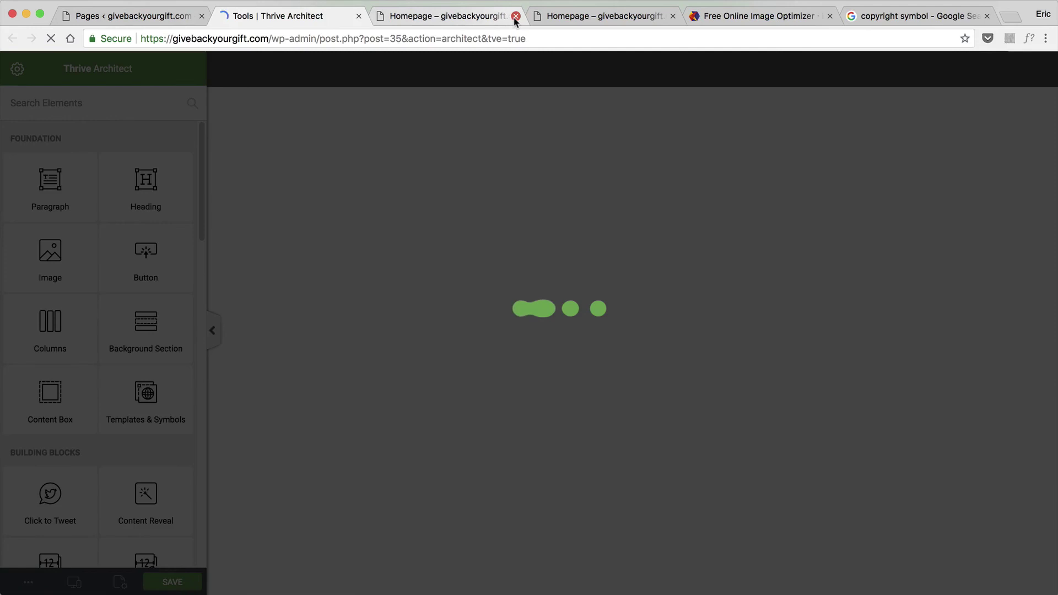
{"action": "left_click", "coordinate": [515, 17]}
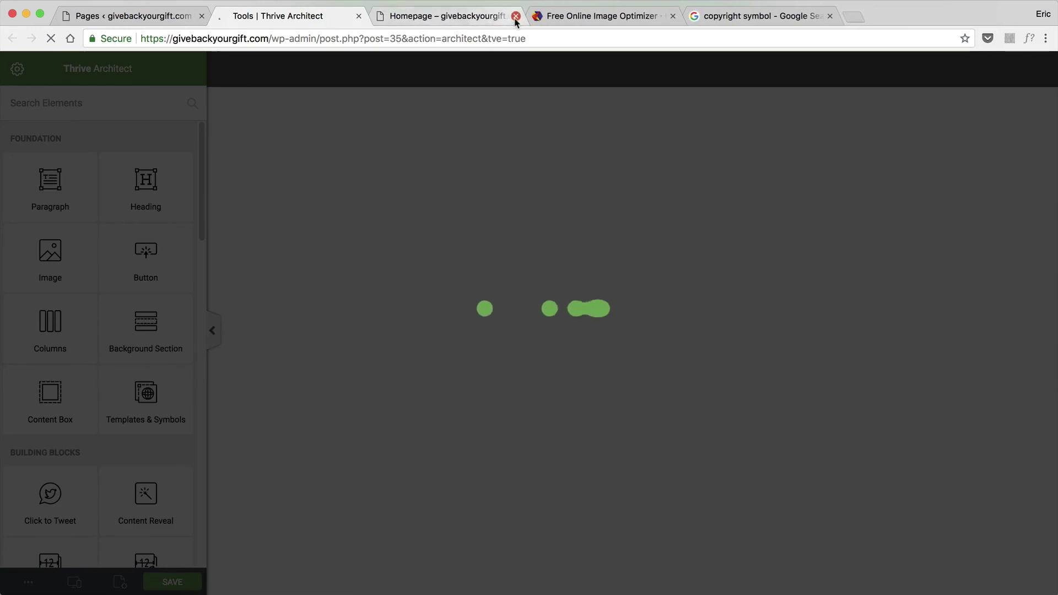
{"action": "left_click", "coordinate": [515, 16]}
{"action": "left_click", "coordinate": [515, 16]}
{"action": "left_click", "coordinate": [515, 17]}
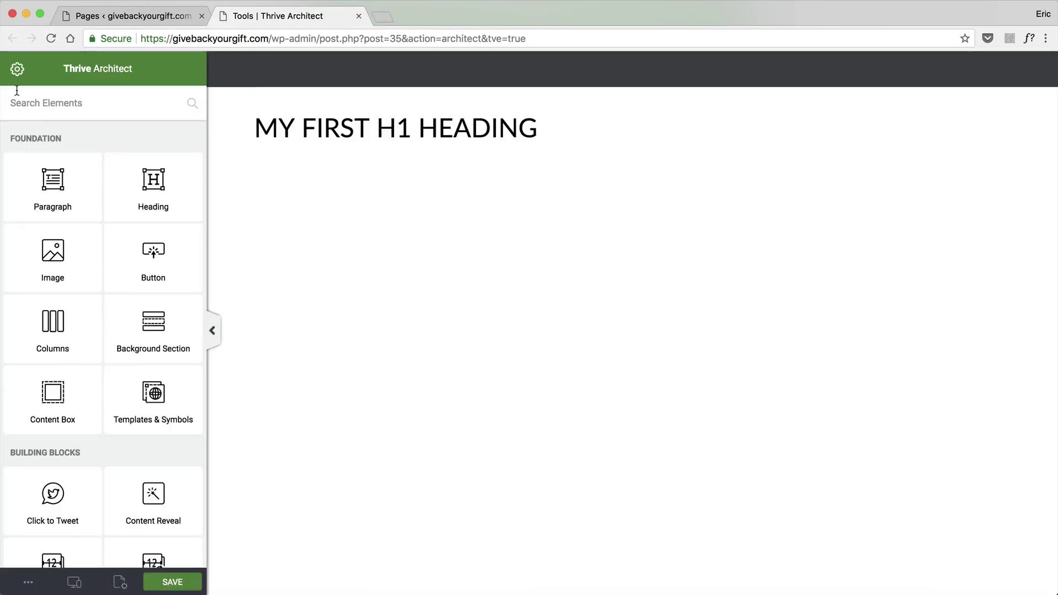
Add a Templates & Symbols element above the "MY FIRST H1 HEADING" text and insert the MenuBar symbol in it
{"action": "left_click", "coordinate": [45, 100]}
{"action": "type", "text": "symbol"}
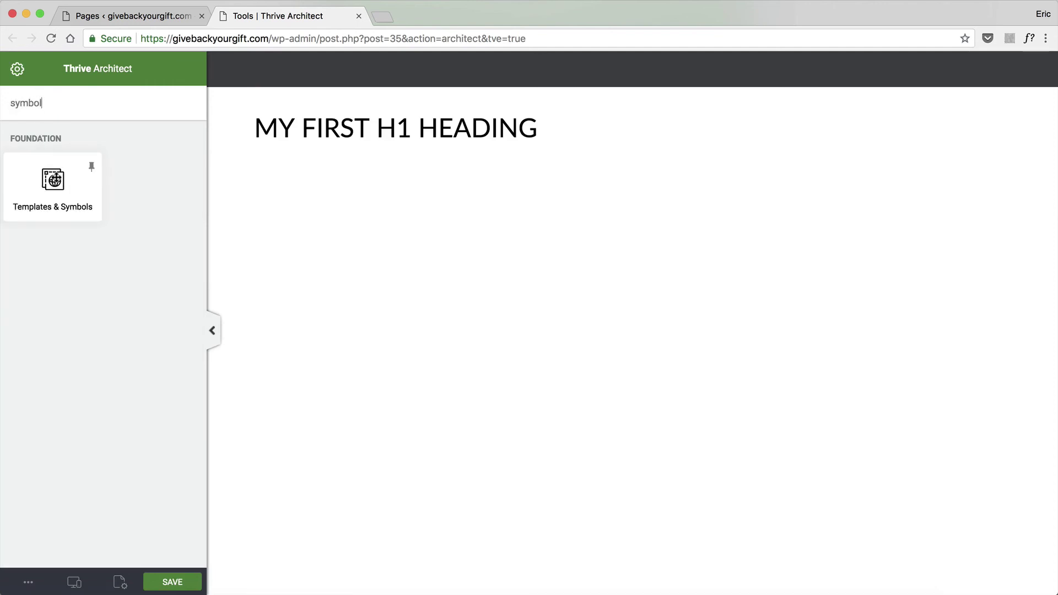
{"action": "left_click_drag", "start_coordinate": [53, 181], "coordinate": [541, 108]}
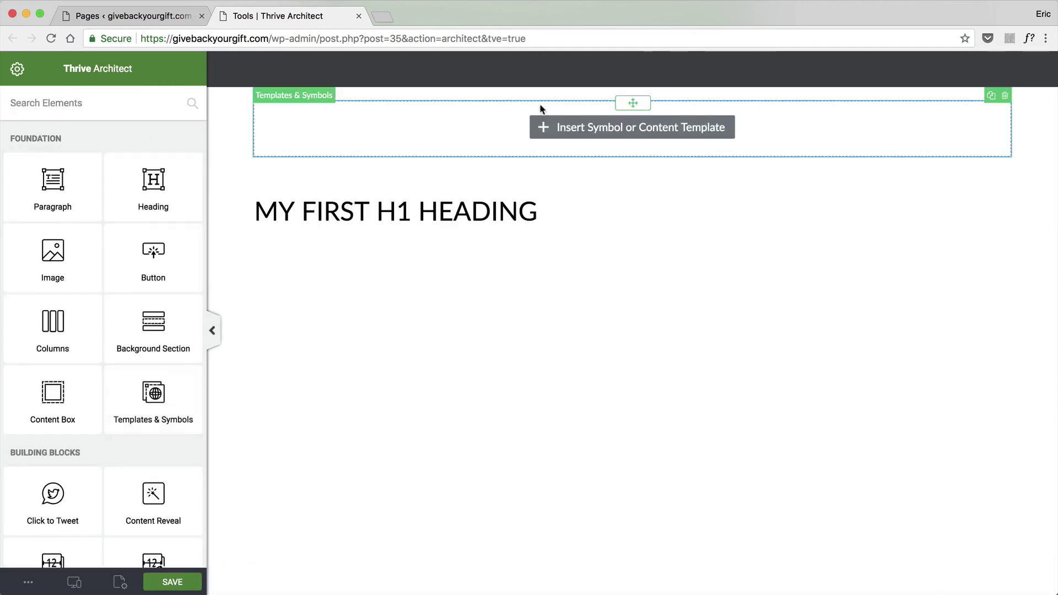
{"action": "left_click", "coordinate": [368, 184]}
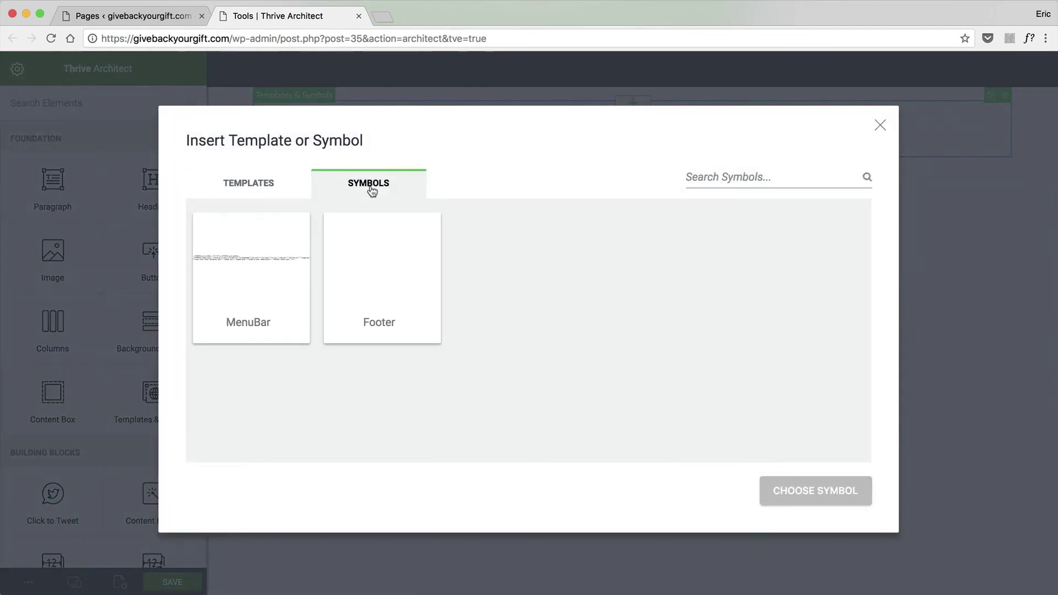
{"action": "left_click", "coordinate": [229, 301]}
{"action": "left_click", "coordinate": [820, 491]}
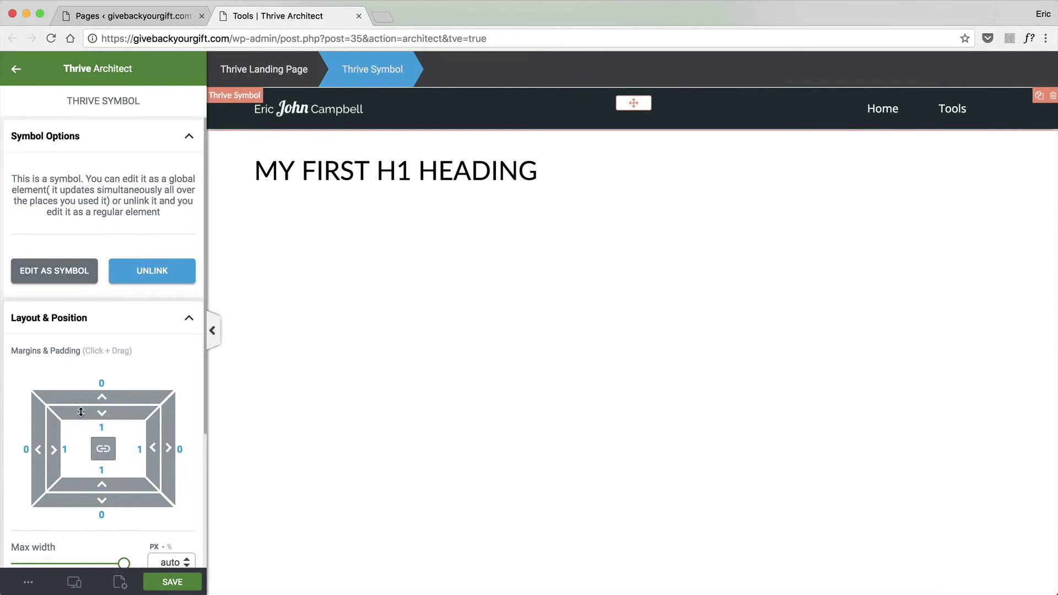
Set the MenuBar symbol's linked padding to 0 on all sides and insert the Footer symbol below the "MY FIRST H1 HEADING" text
{"action": "type", "text": "0"}
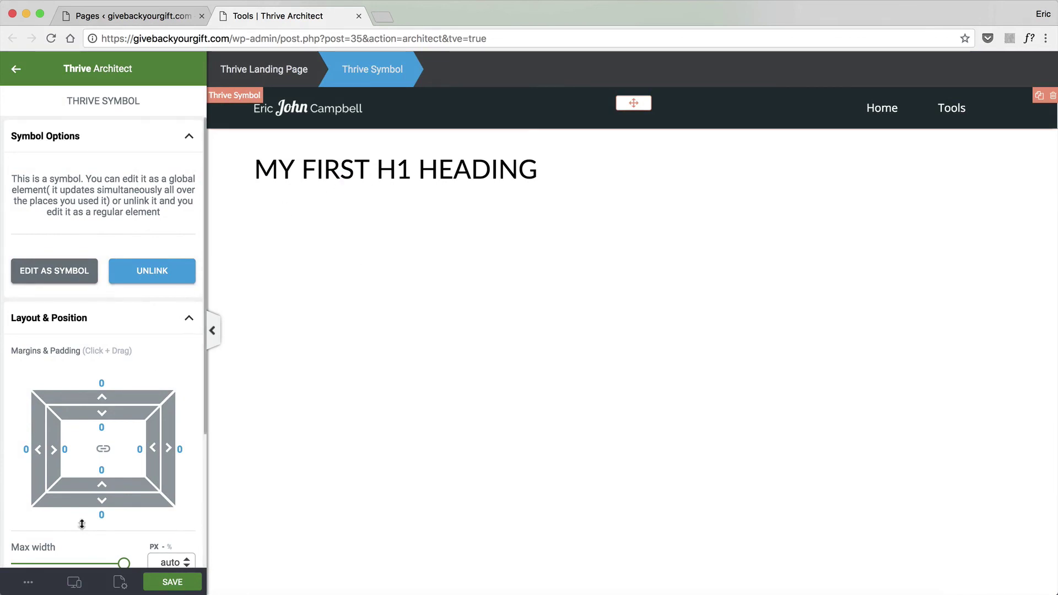
{"action": "left_click", "coordinate": [16, 68]}
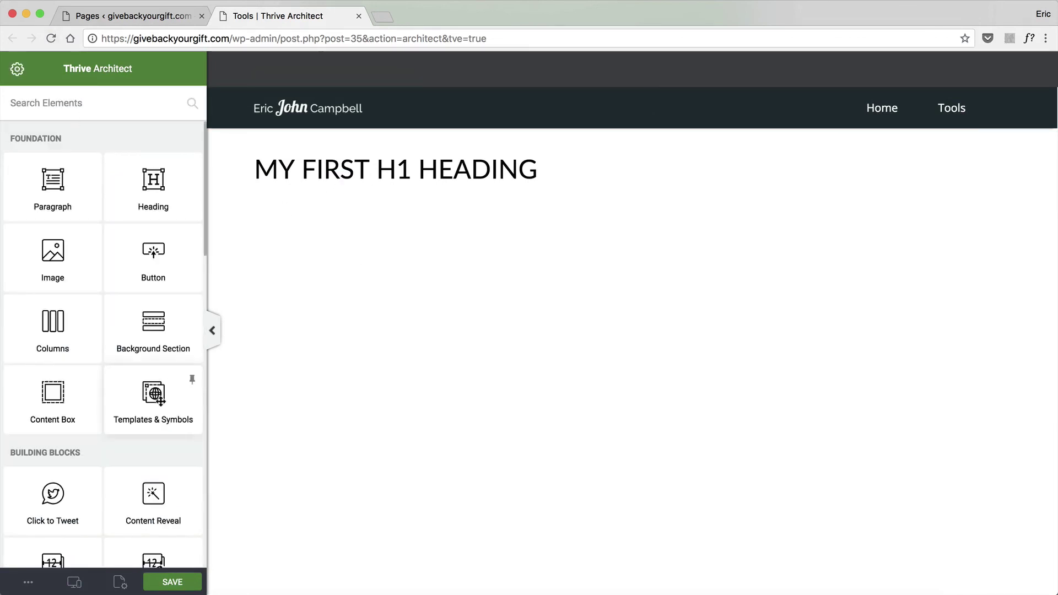
{"action": "left_click_drag", "start_coordinate": [160, 401], "coordinate": [529, 194]}
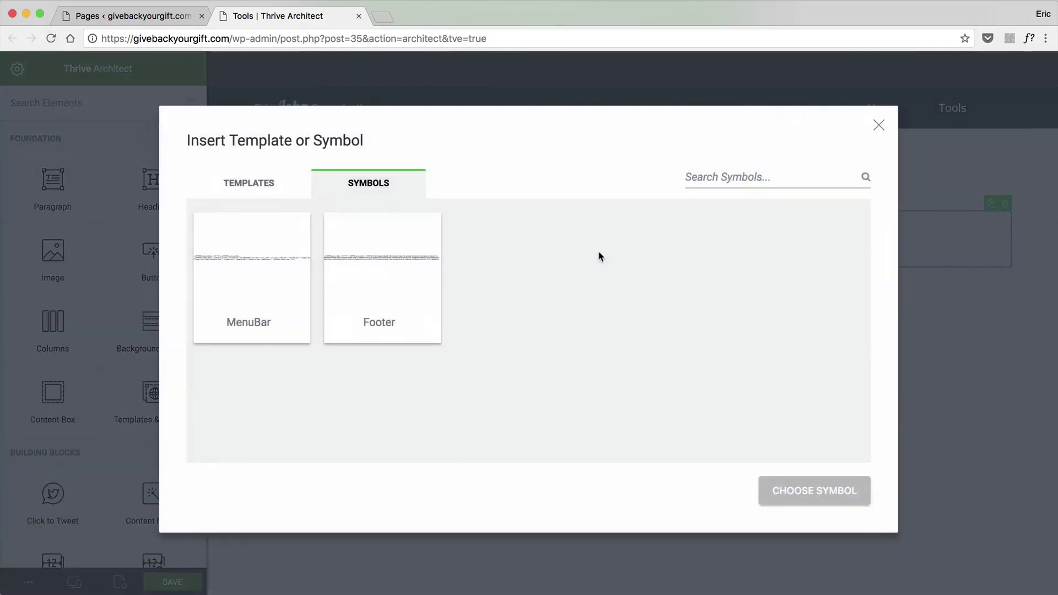
{"action": "left_click", "coordinate": [379, 272]}
{"action": "left_click", "coordinate": [811, 489]}
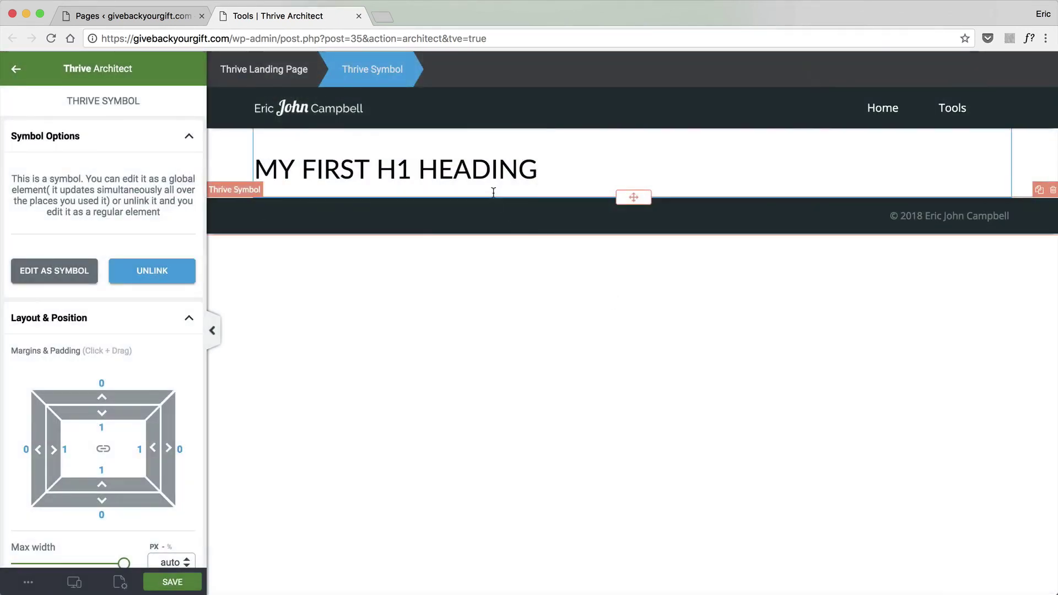
{"action": "left_click", "coordinate": [511, 289]}
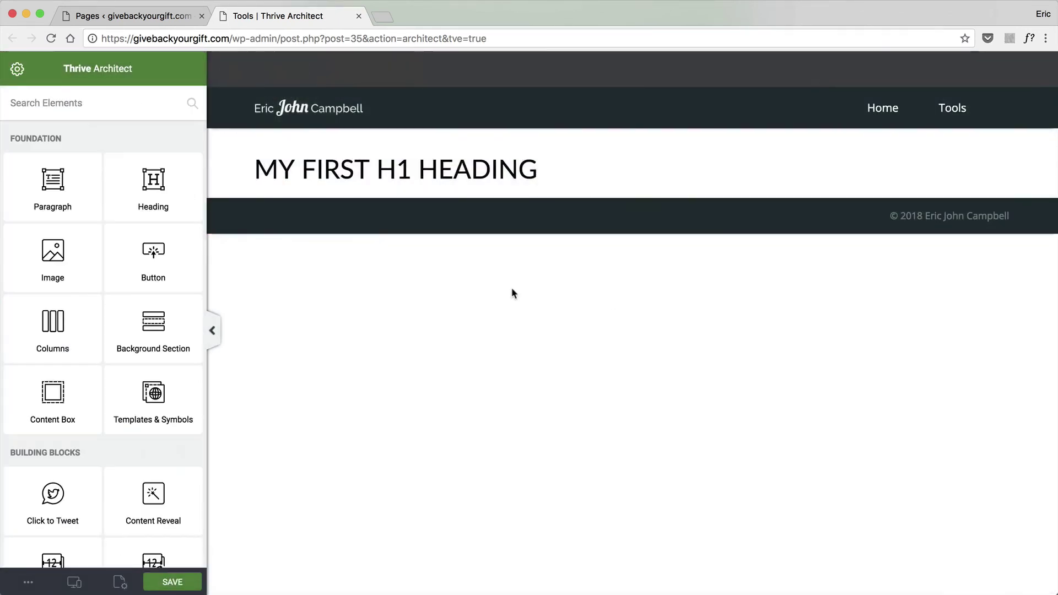
Delete the "MY FIRST H1 HEADING" heading between the MenuBar and Footer symbols
{"action": "left_click", "coordinate": [515, 162]}
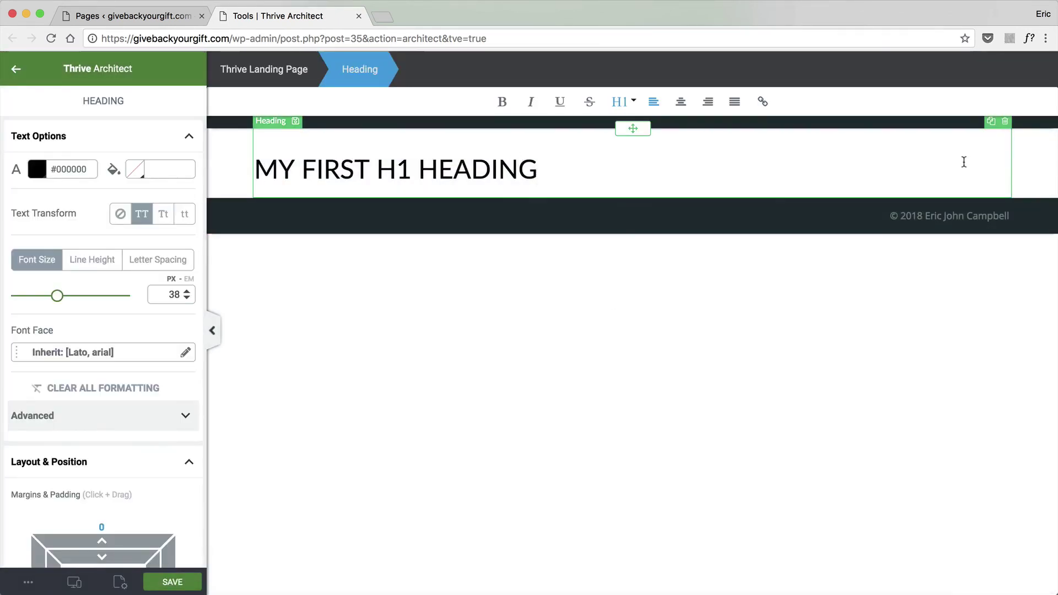
{"action": "left_click", "coordinate": [1004, 130]}
{"action": "left_click", "coordinate": [1008, 157]}
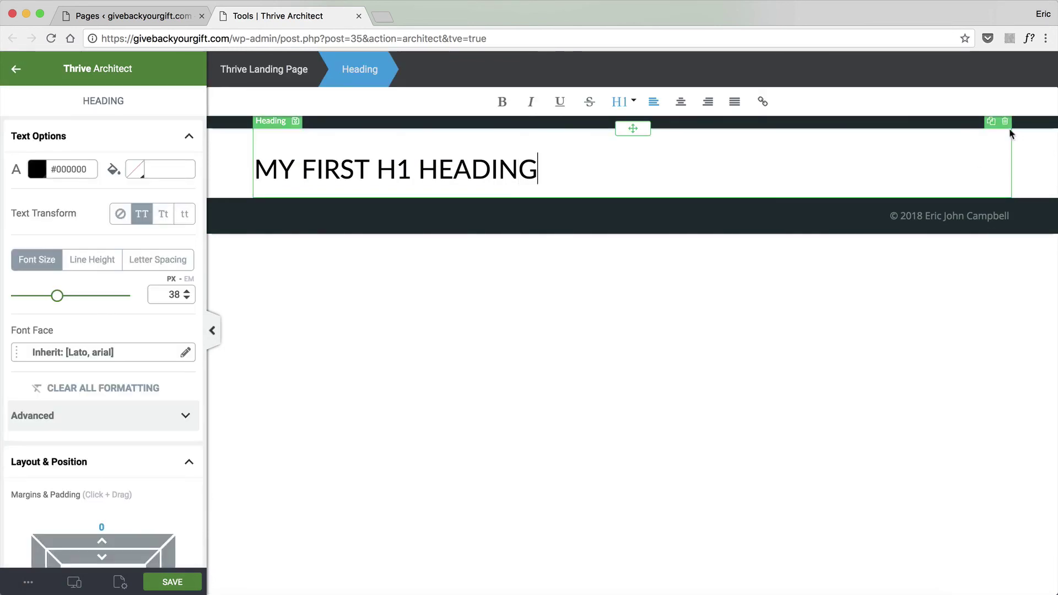
{"action": "left_click", "coordinate": [1005, 124]}
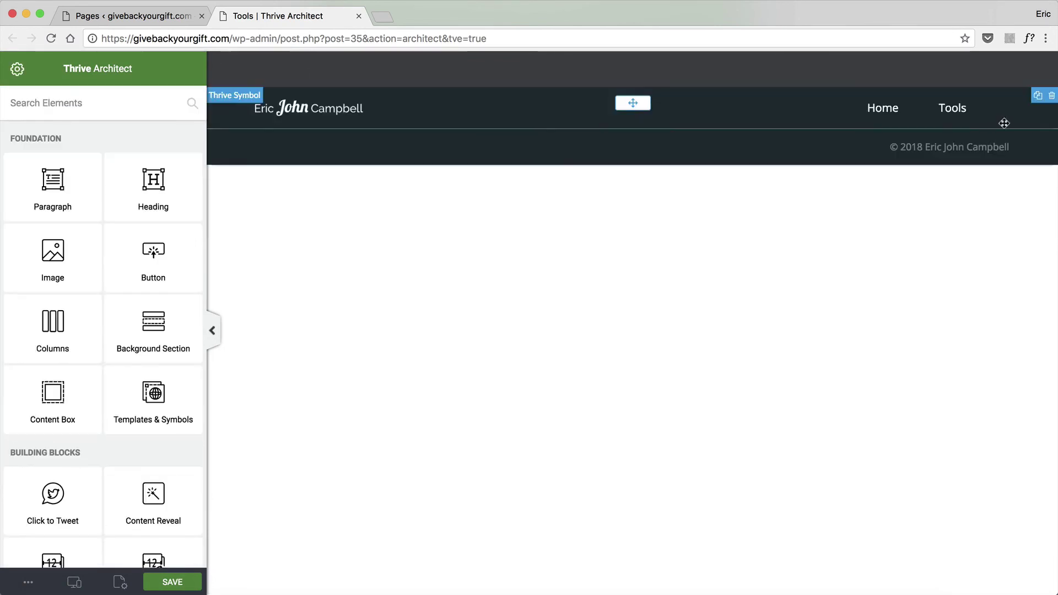
Set the Footer symbol's linked padding to 0 on all sides and save the Tools page
{"action": "left_click", "coordinate": [505, 156]}
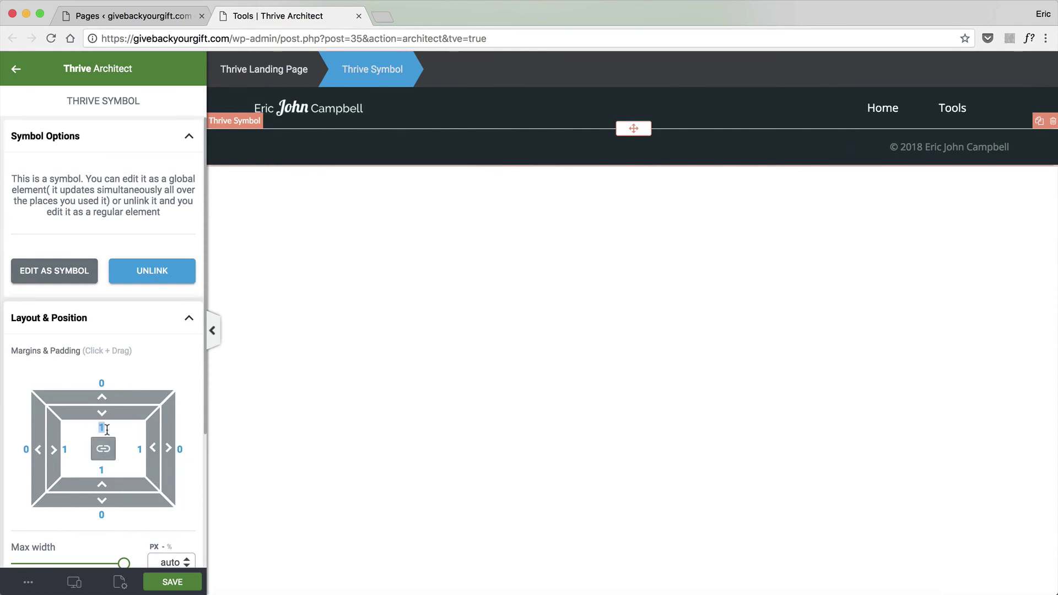
{"action": "type", "text": "0"}
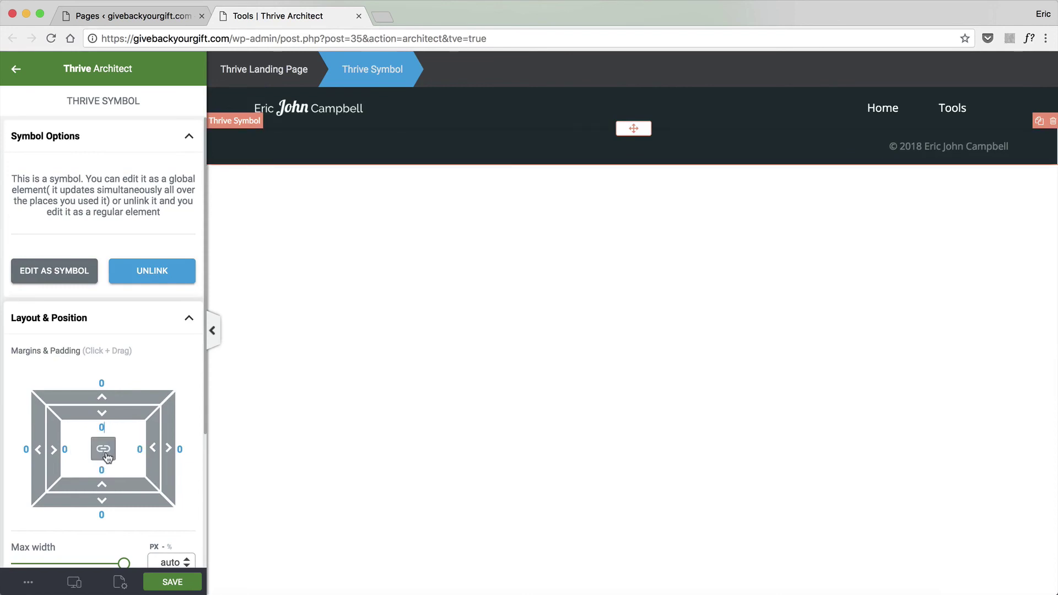
{"action": "left_click", "coordinate": [159, 577]}
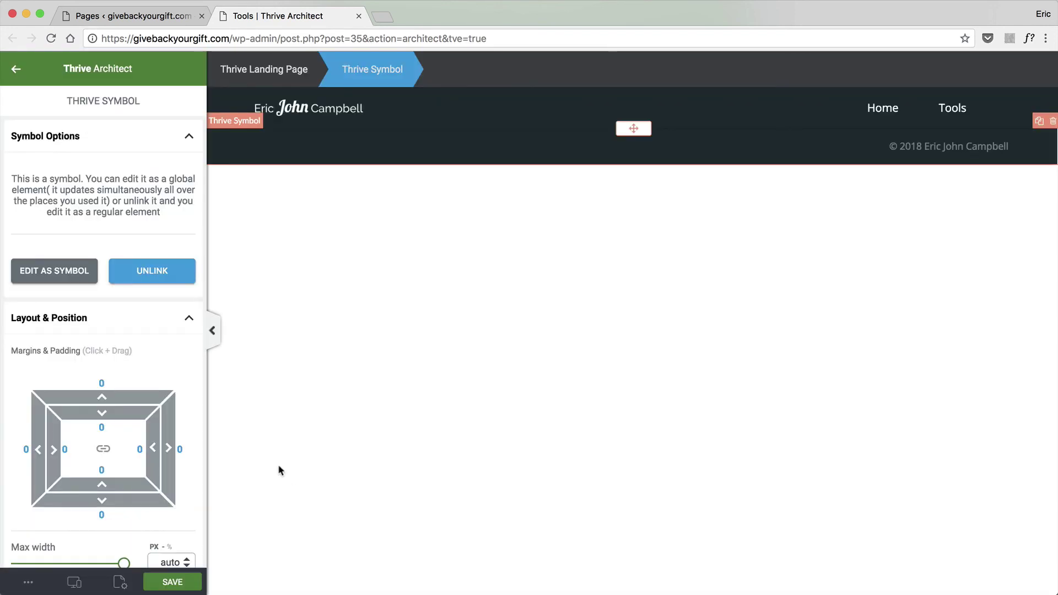
Preview the Tools page and follow the Home and Tools menu links, checking the page address after each
{"action": "left_click", "coordinate": [28, 582]}
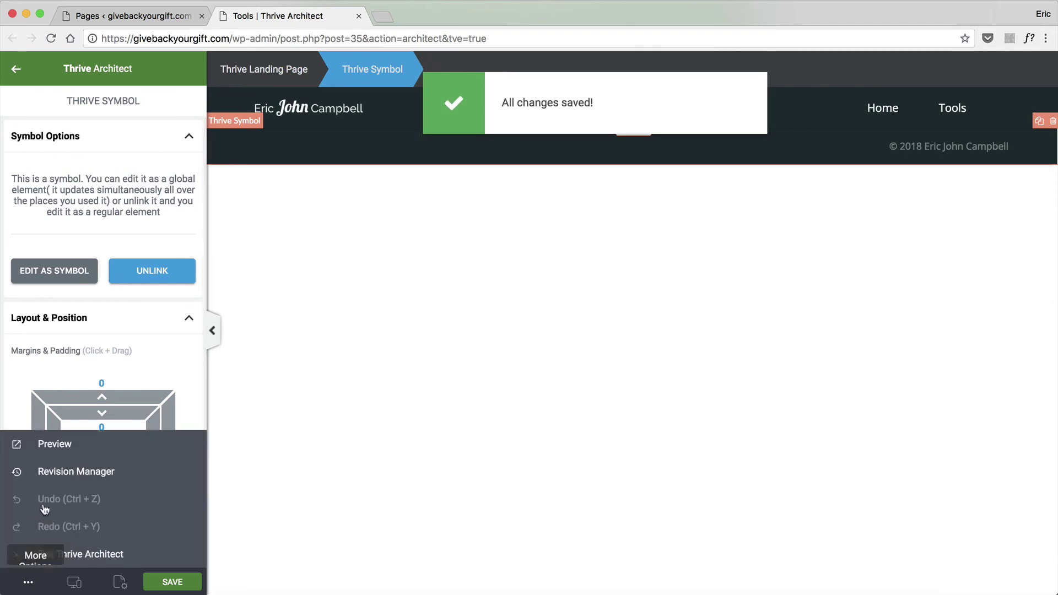
{"action": "left_click", "coordinate": [53, 443]}
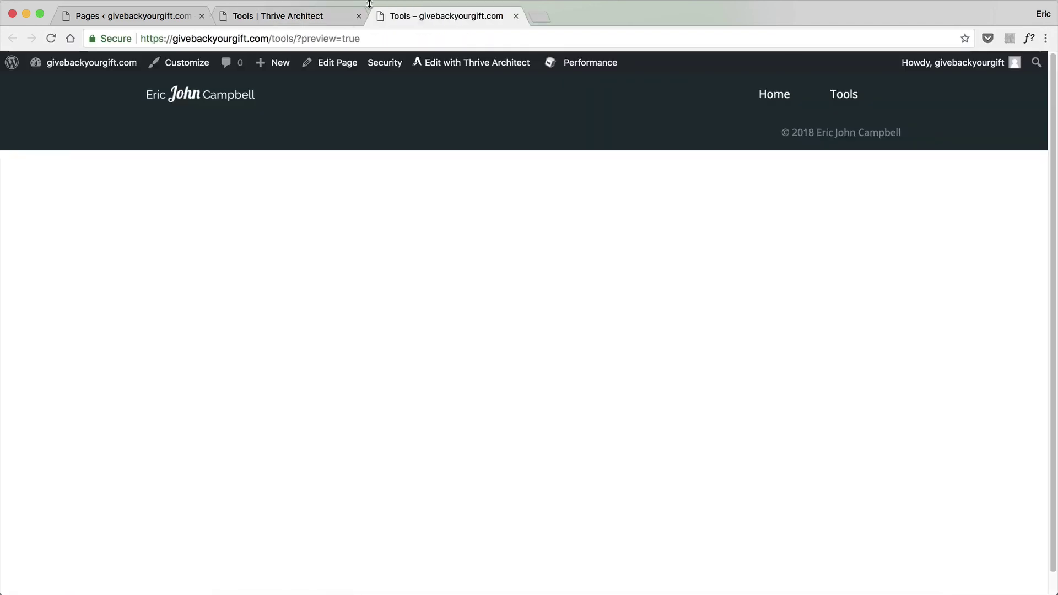
{"action": "left_click", "coordinate": [780, 100]}
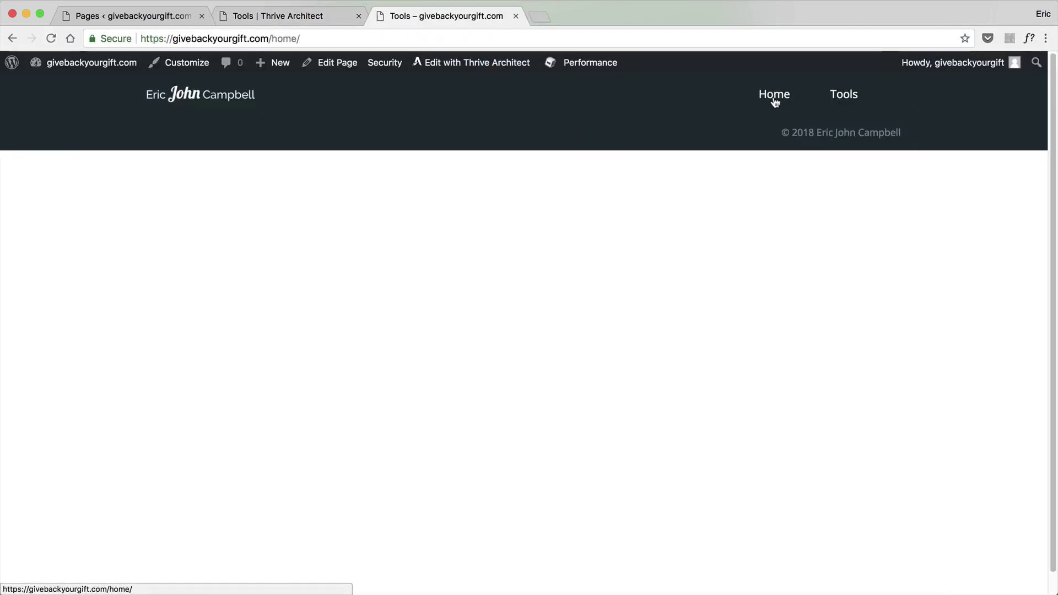
{"action": "double_click", "coordinate": [274, 37]}
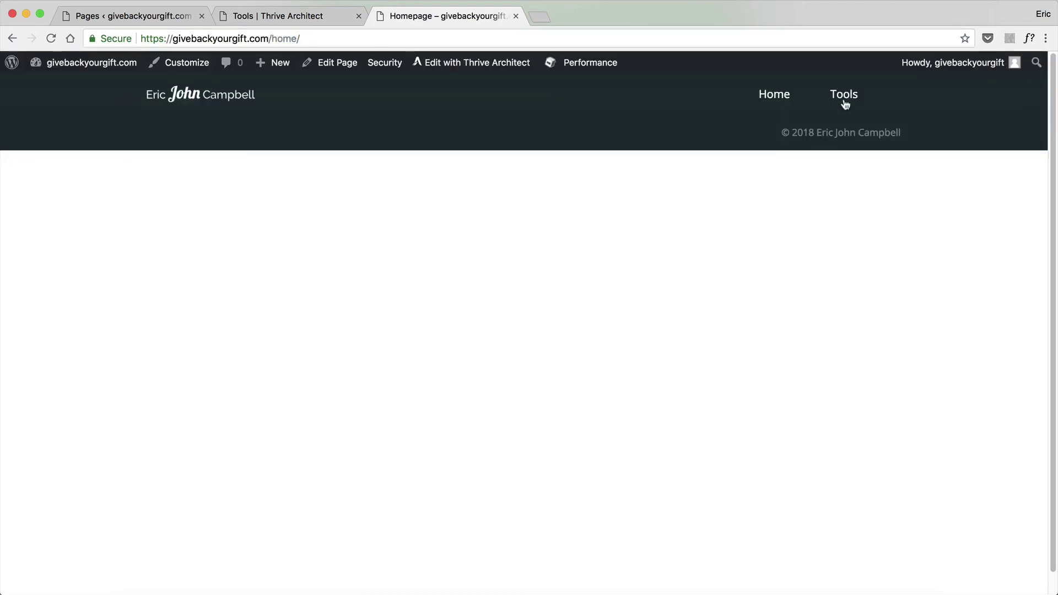
{"action": "left_click", "coordinate": [844, 104]}
{"action": "double_click", "coordinate": [285, 39]}
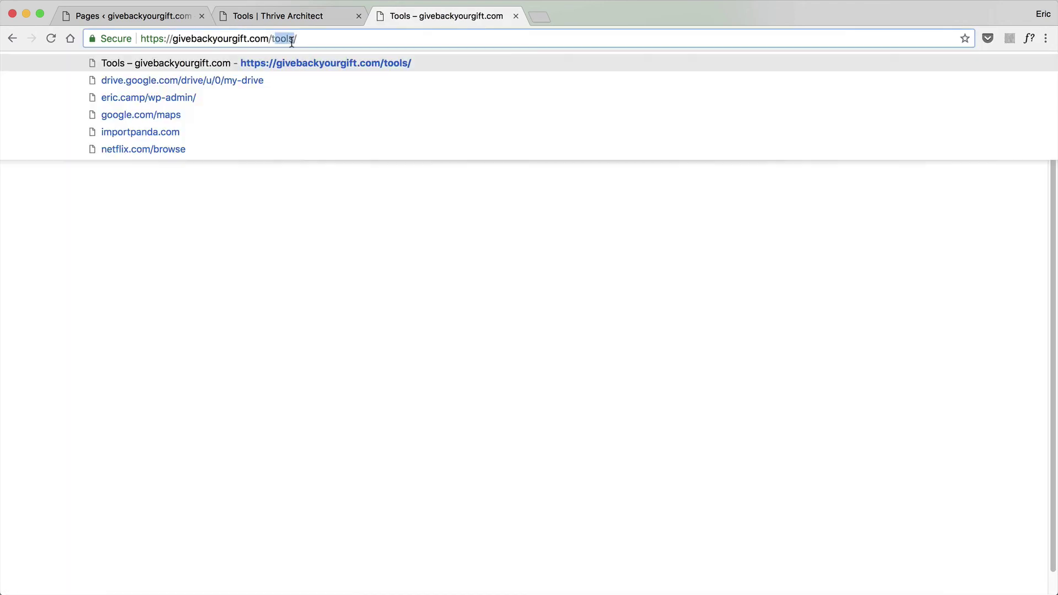
{"action": "left_click", "coordinate": [415, 266]}
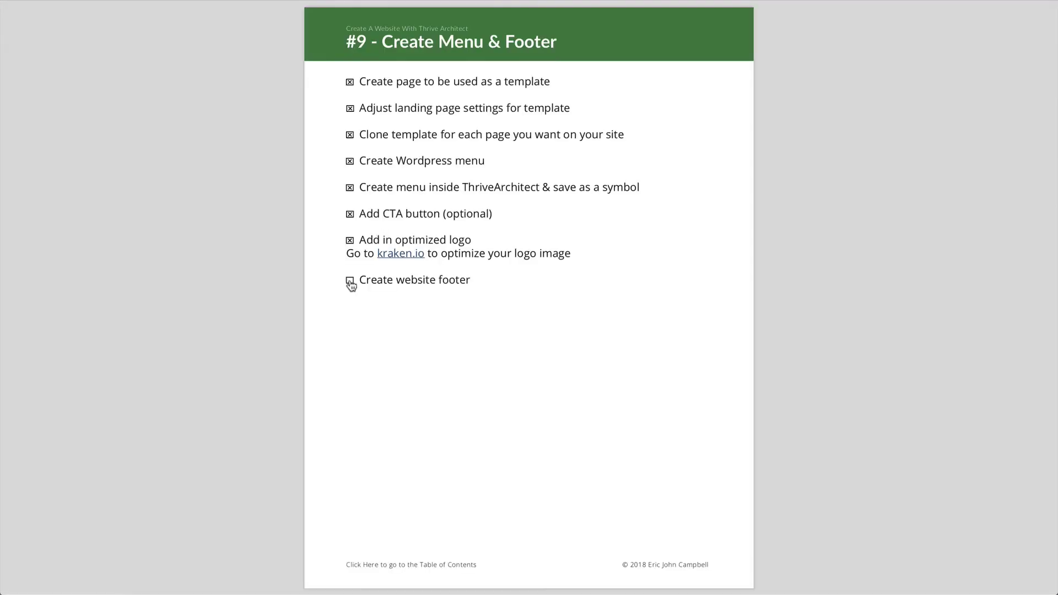
Mark "Create website footer" as done in the "#9 - Create Menu & Footer" checklist
{"action": "left_click", "coordinate": [350, 282]}
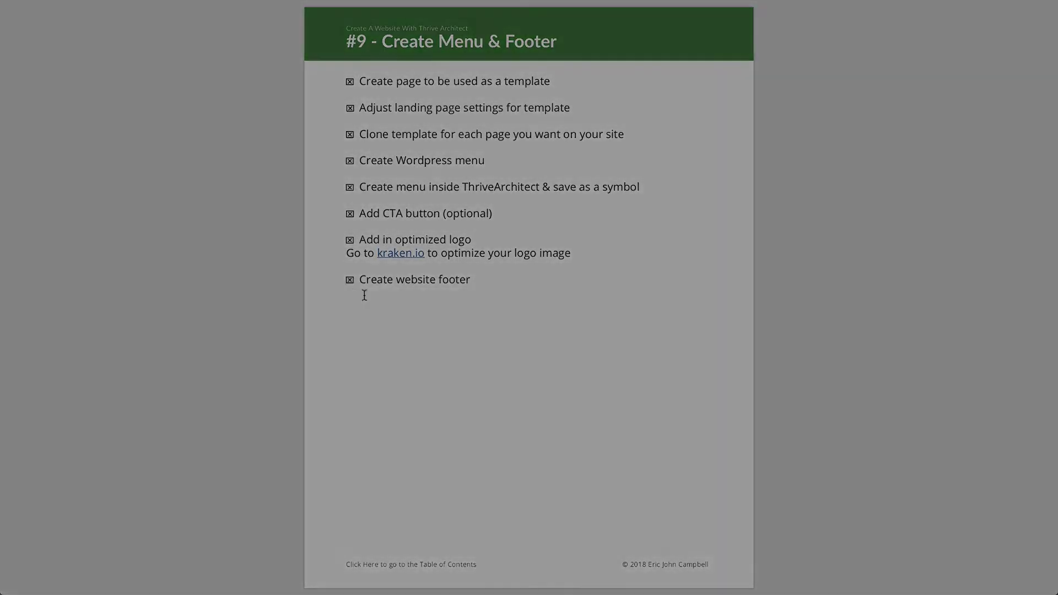